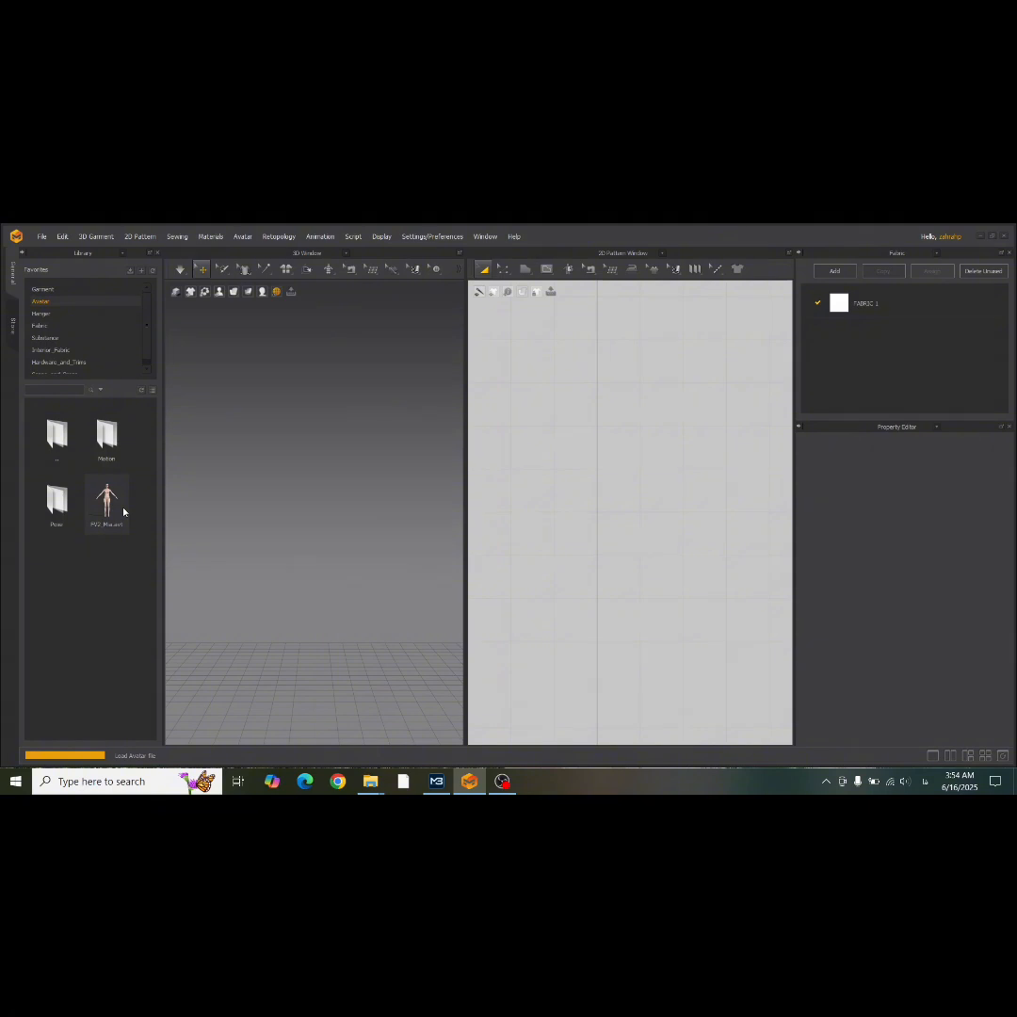
Draw a half-bodice polygon over the avatar silhouette: neckline about 12.6 cm, shoulder 7 cm, side 16.7 cm, hem 14.4 cm, closing along the center line.
click(524, 269)
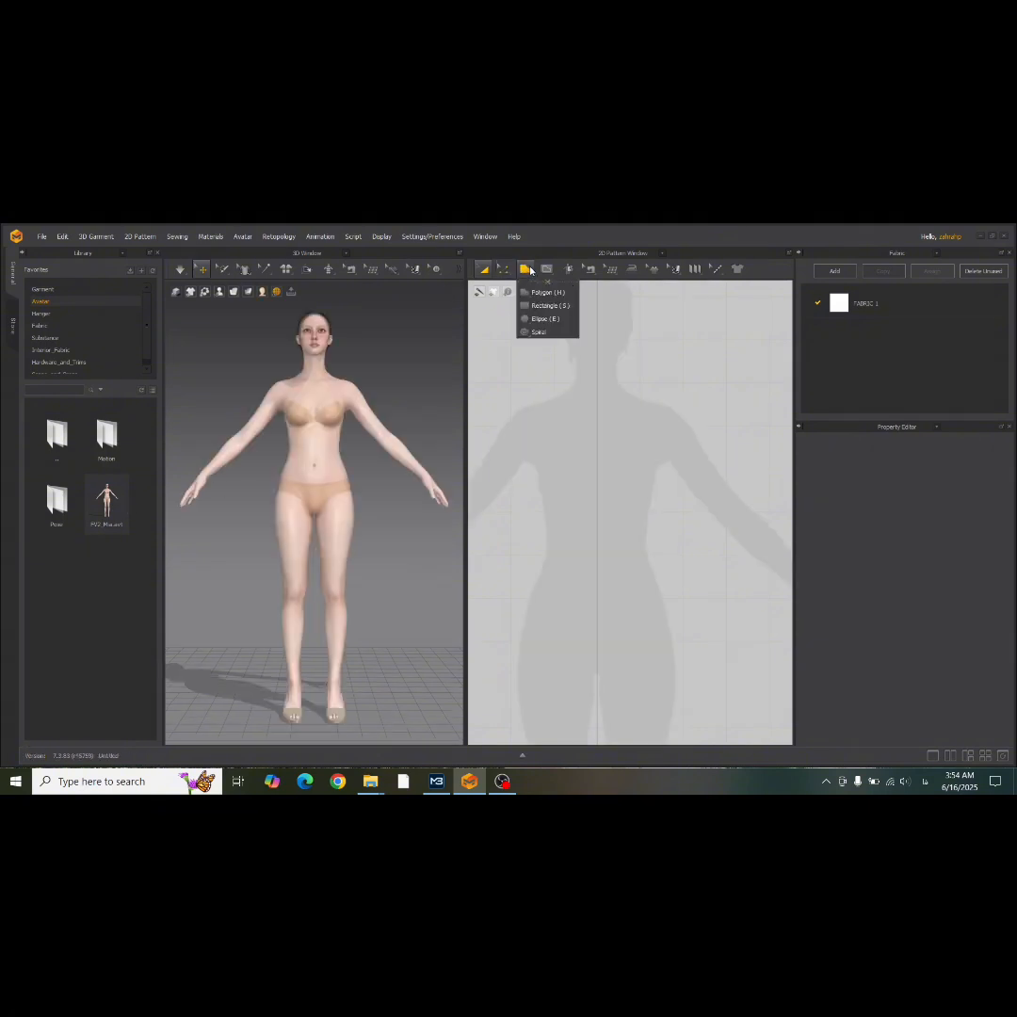
scroll(602, 405, up, 3)
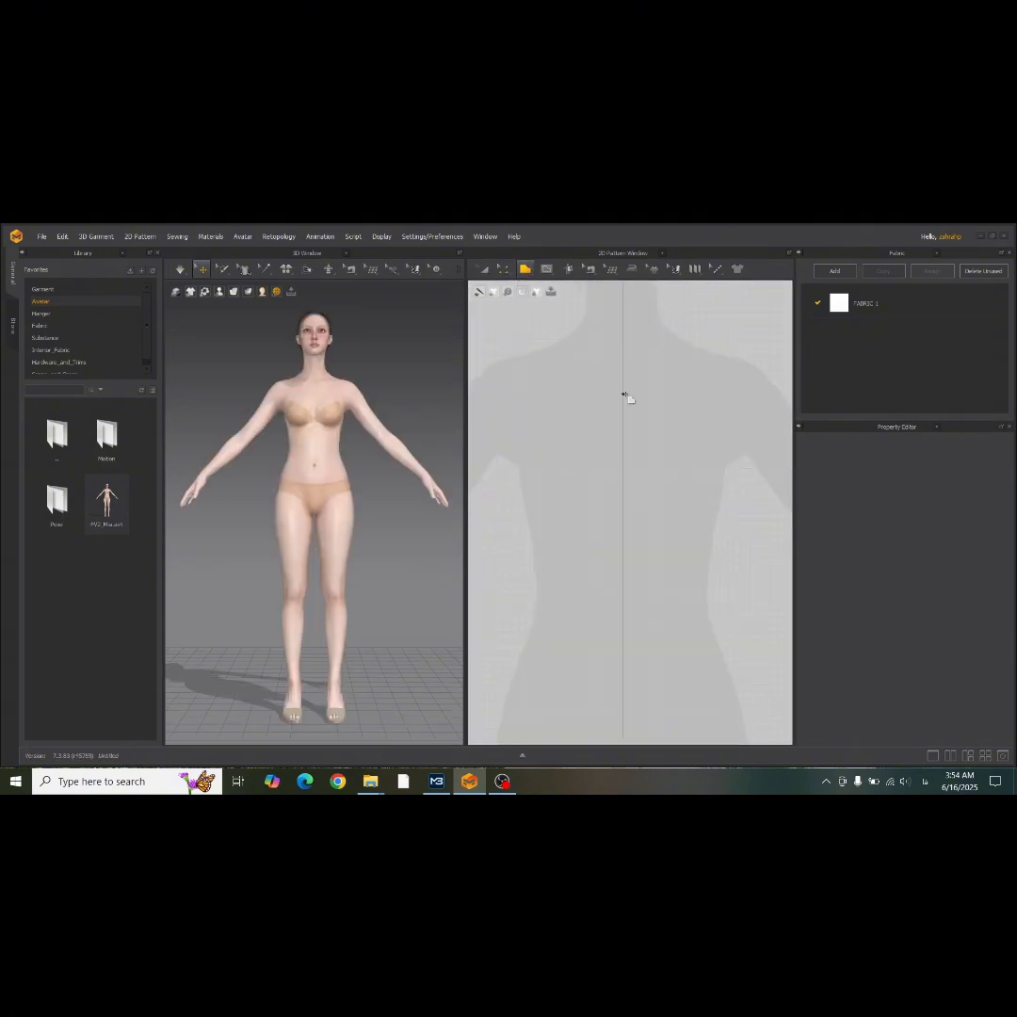
click(622, 398)
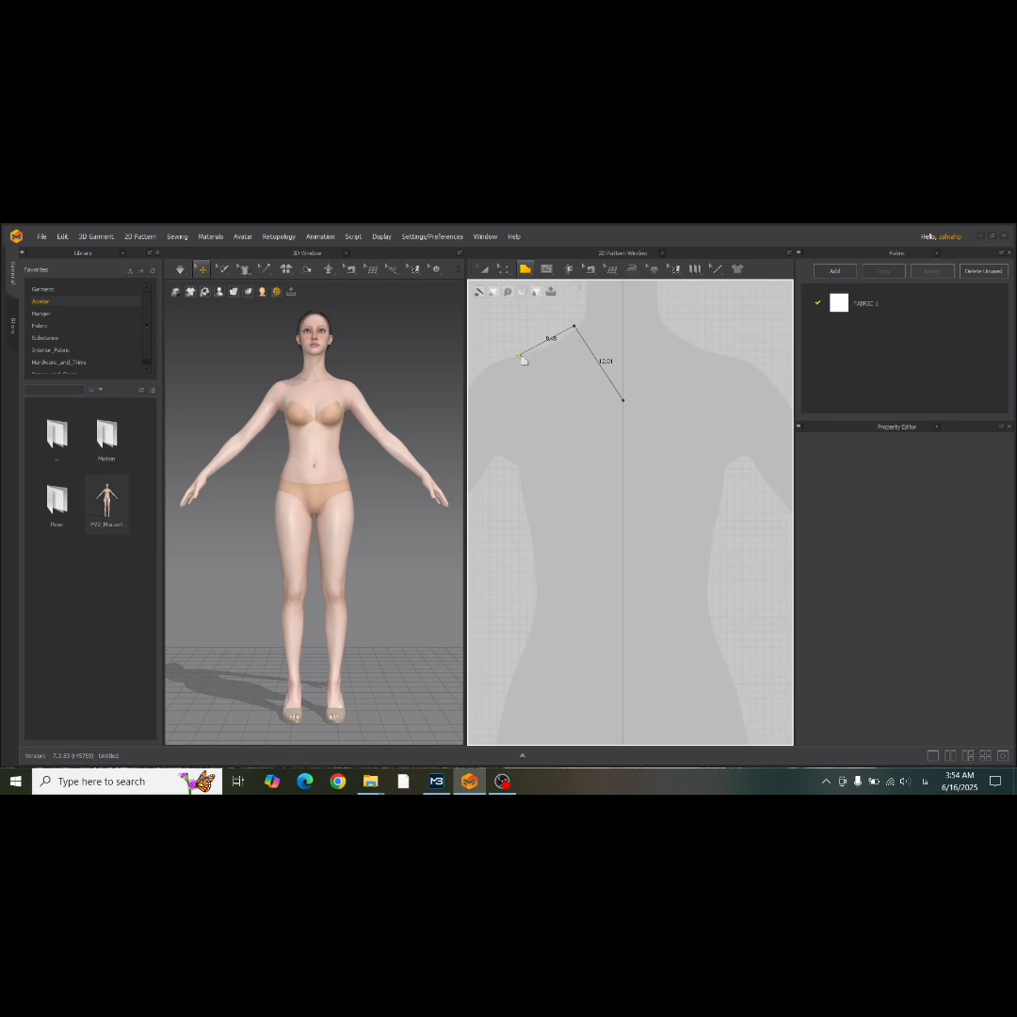
key(ctrl+z)
click(509, 352)
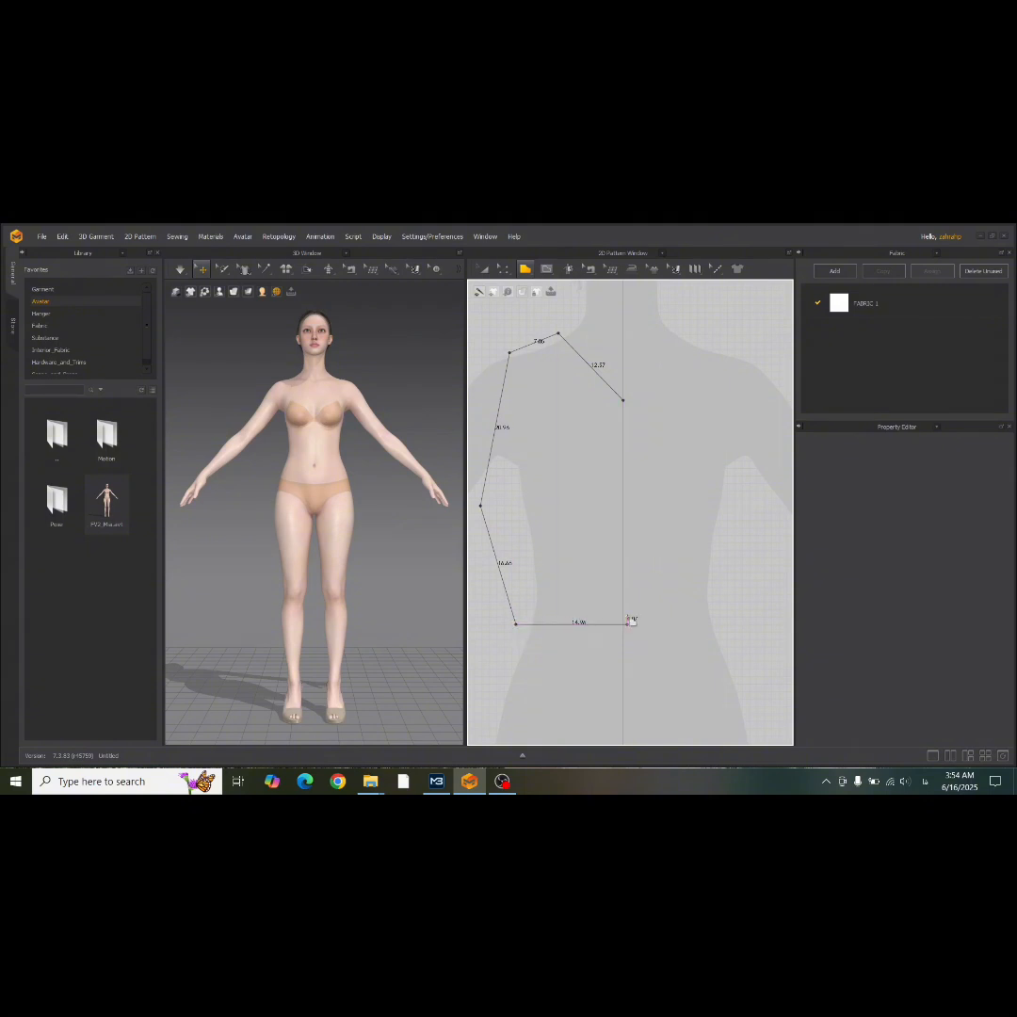
click(623, 623)
click(623, 402)
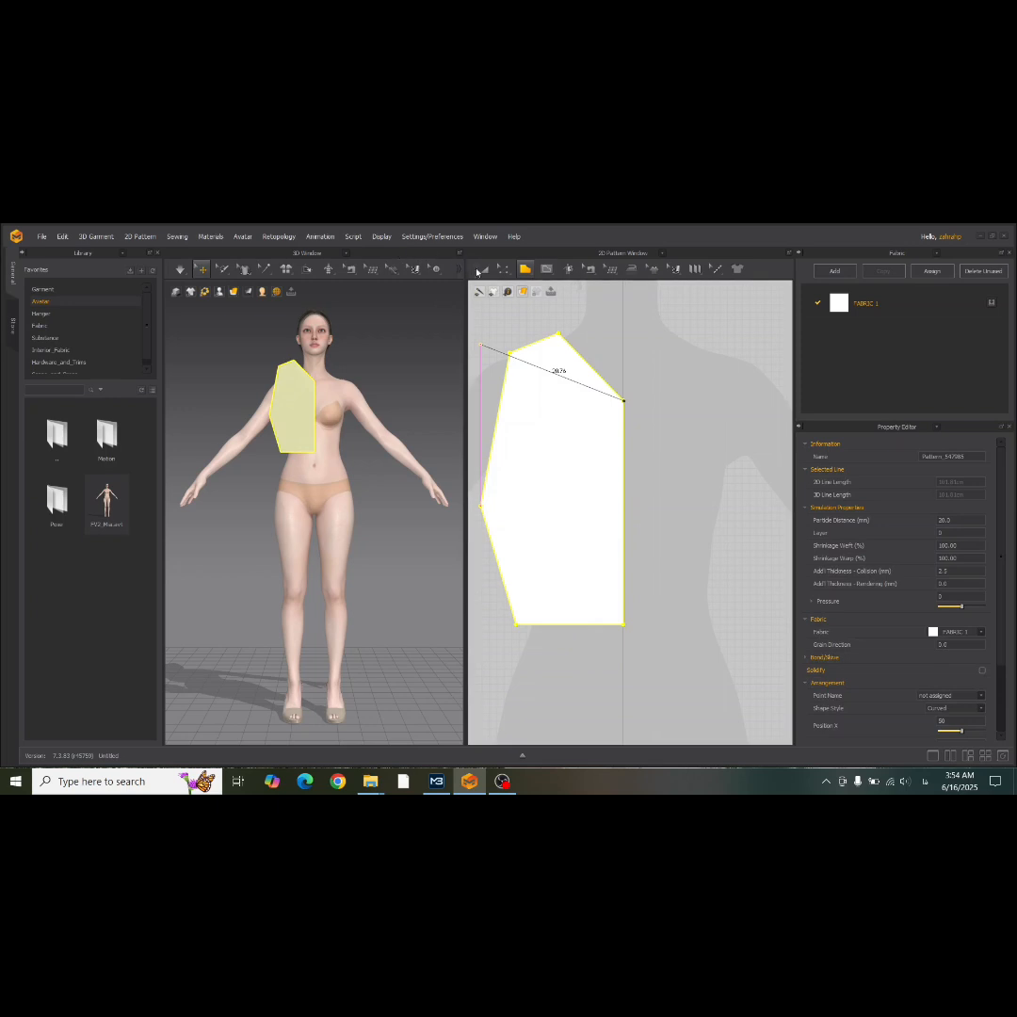
Use Edit Curvature to curve the half bodice's armhole and neckline edges inward.
click(484, 270)
click(504, 271)
click(535, 334)
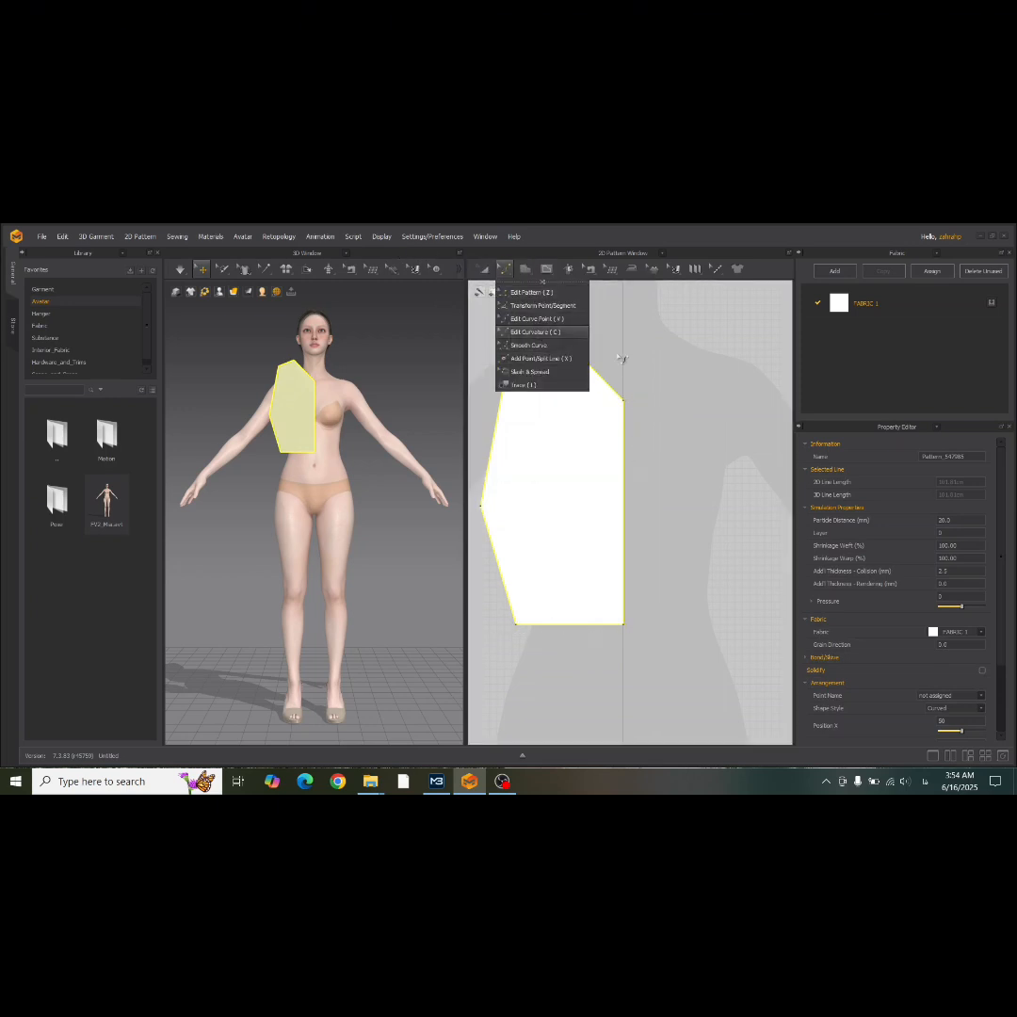
drag(496, 451, 511, 458)
click(595, 374)
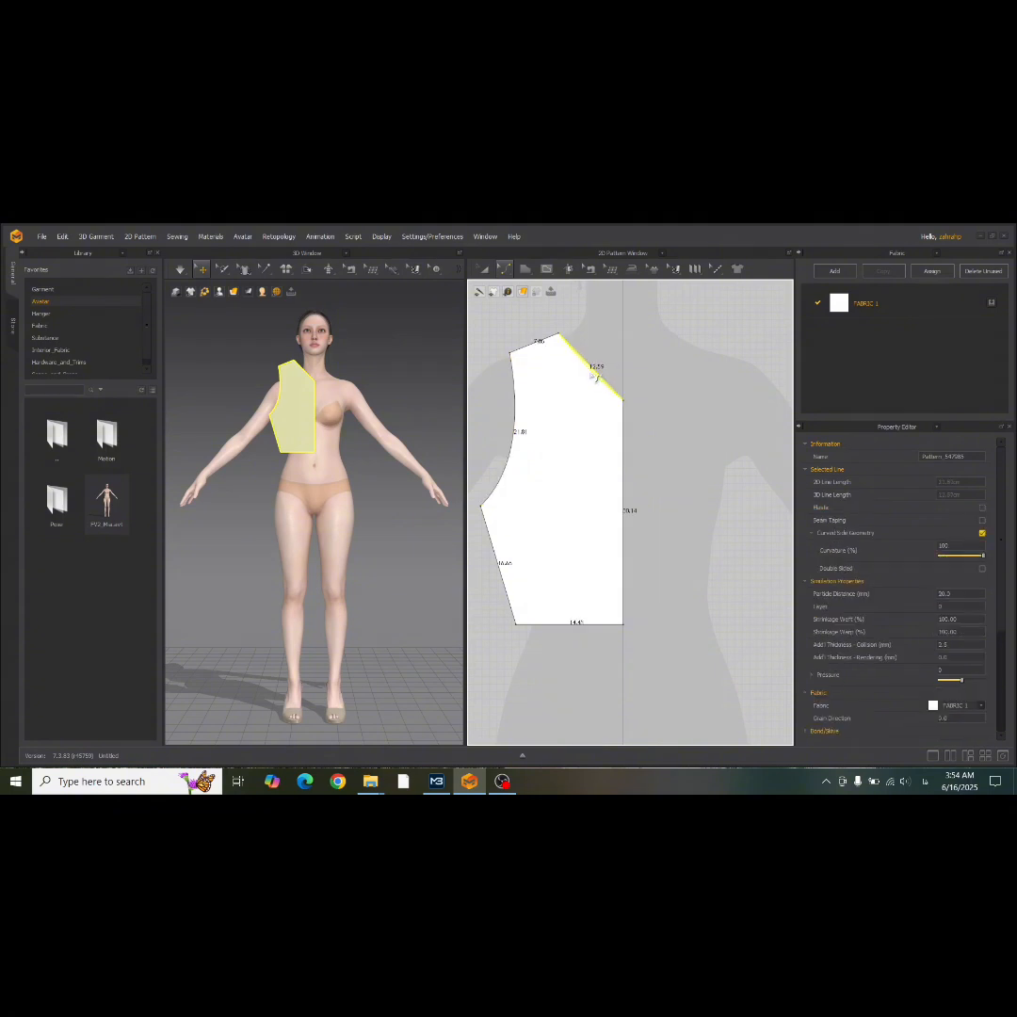
Clone the half bodice as a Symmetric Pattern (with Sewing) and place the mirrored half just across the center line.
click(503, 269)
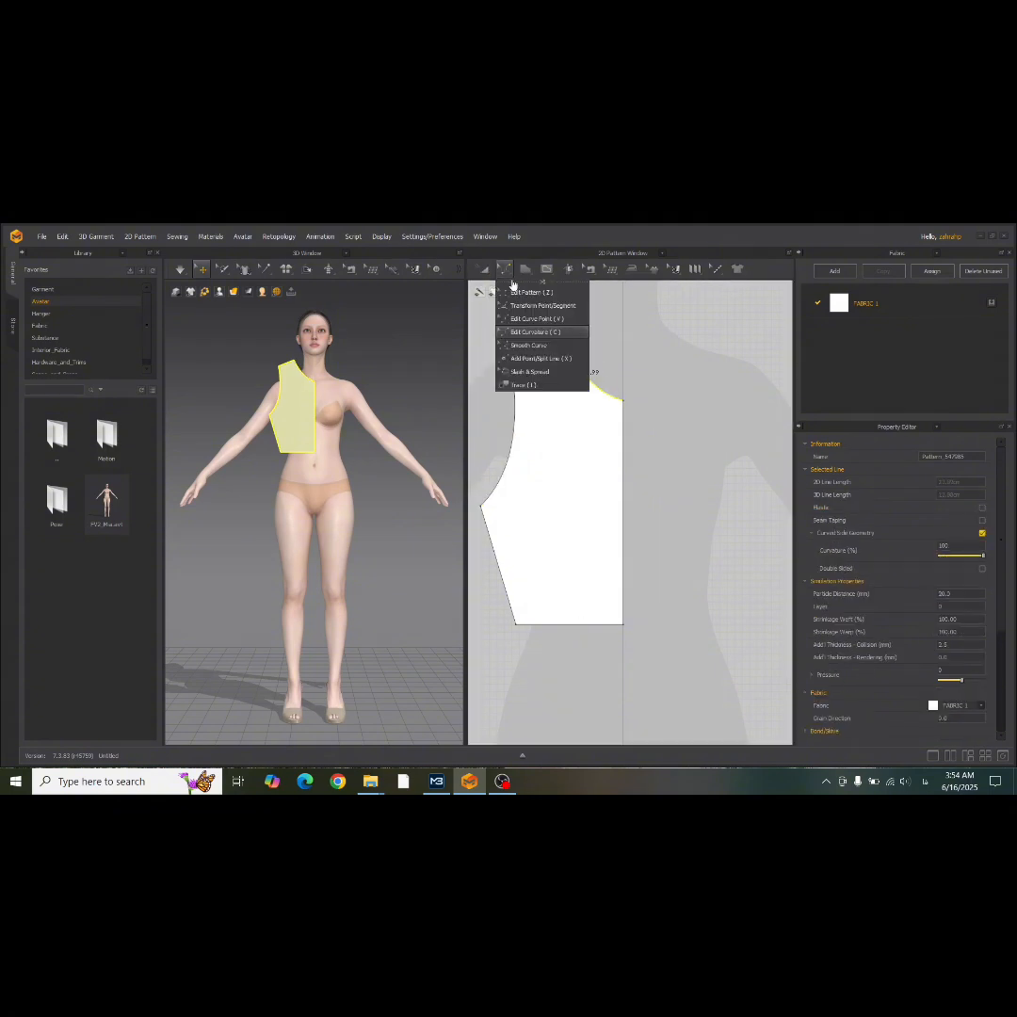
click(452, 279)
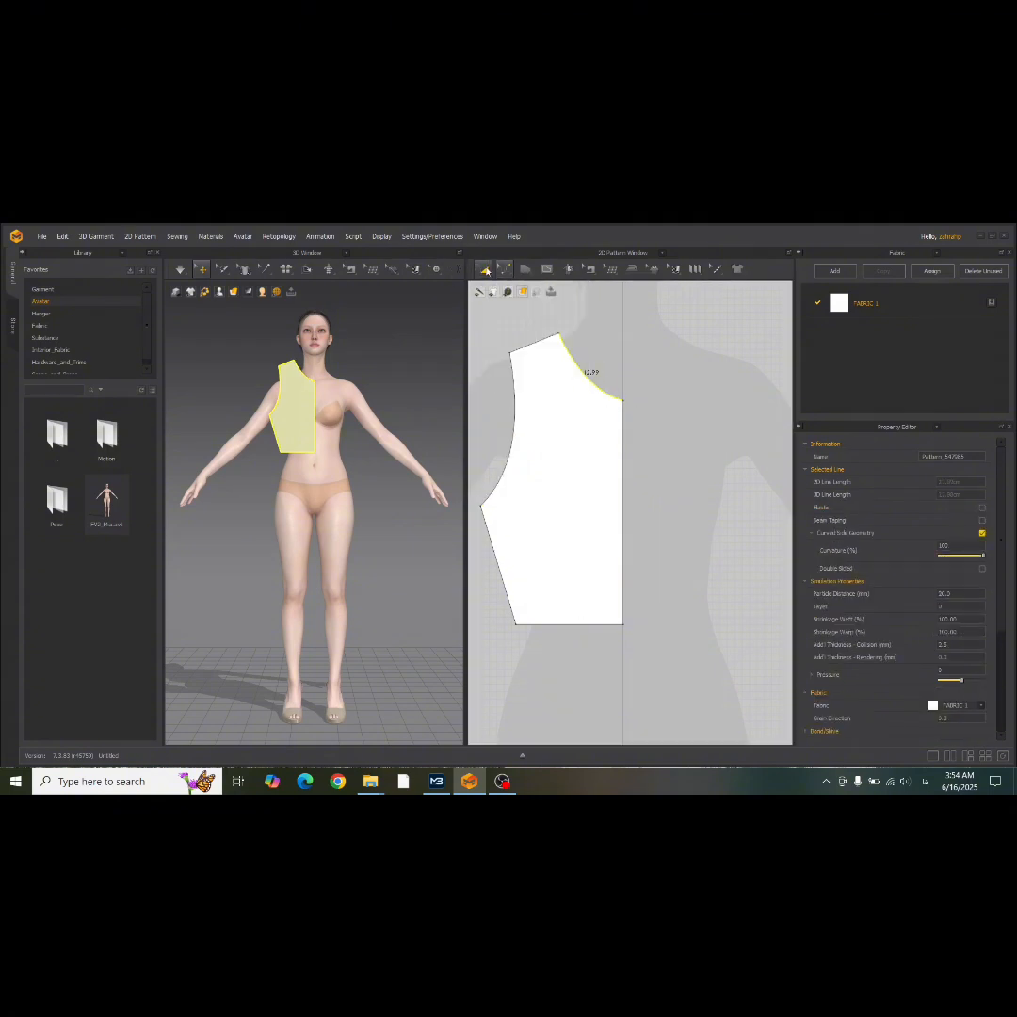
click(560, 470)
scroll(560, 471, down, 2)
right_click(563, 475)
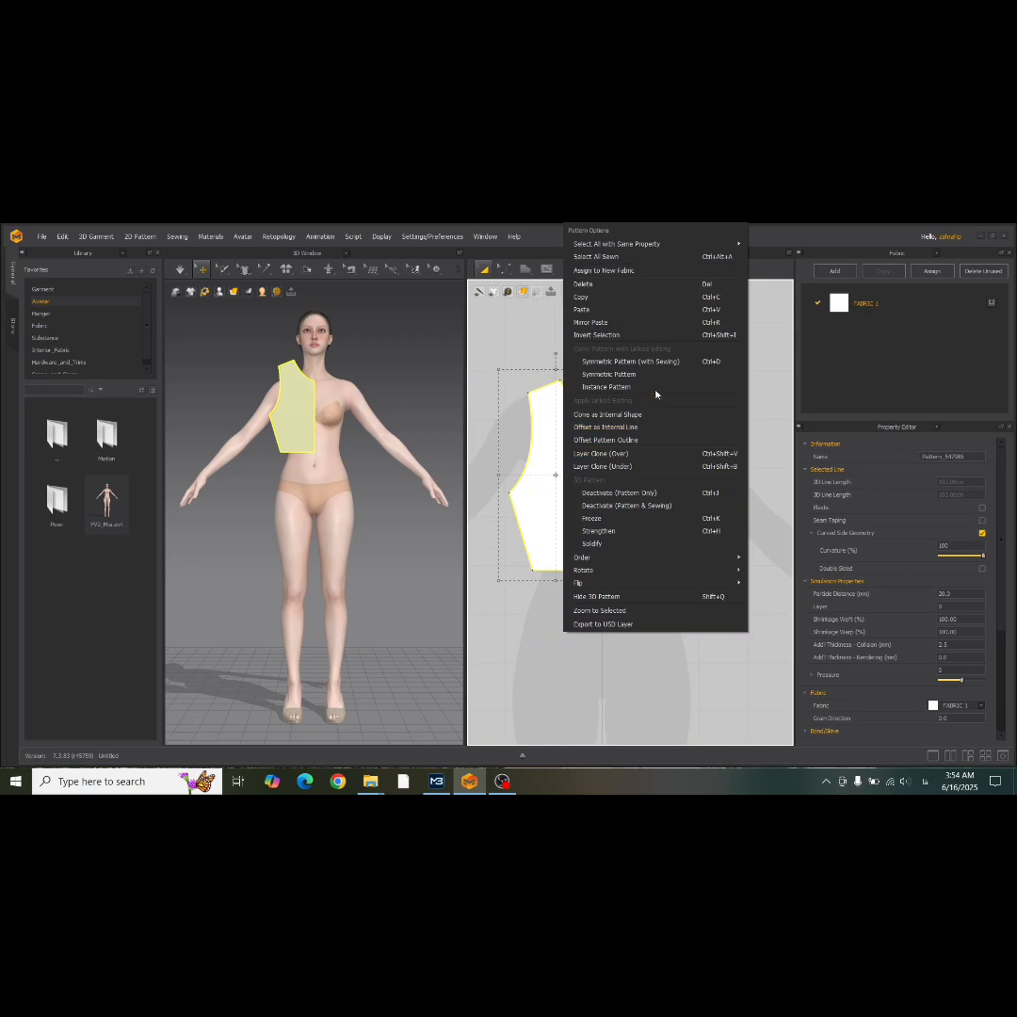
click(677, 366)
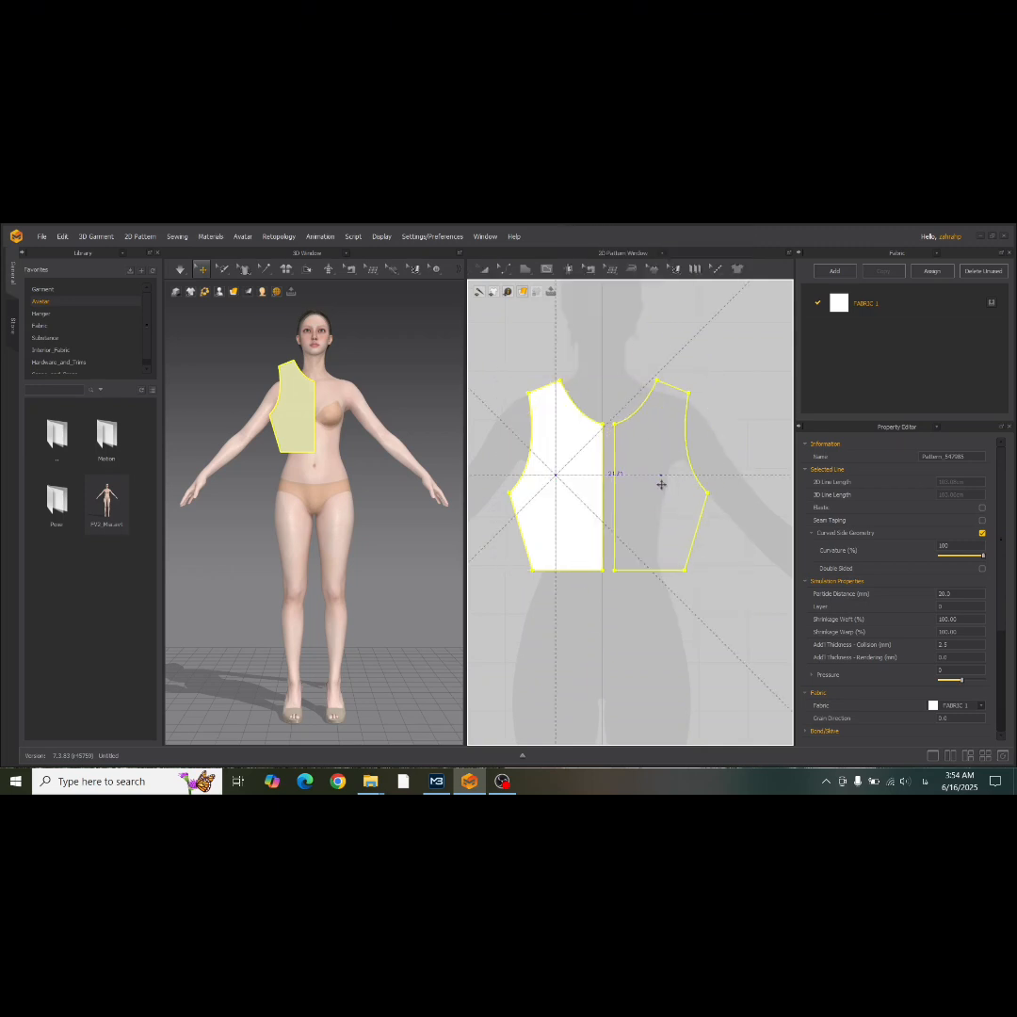
click(662, 488)
drag(646, 516, 646, 506)
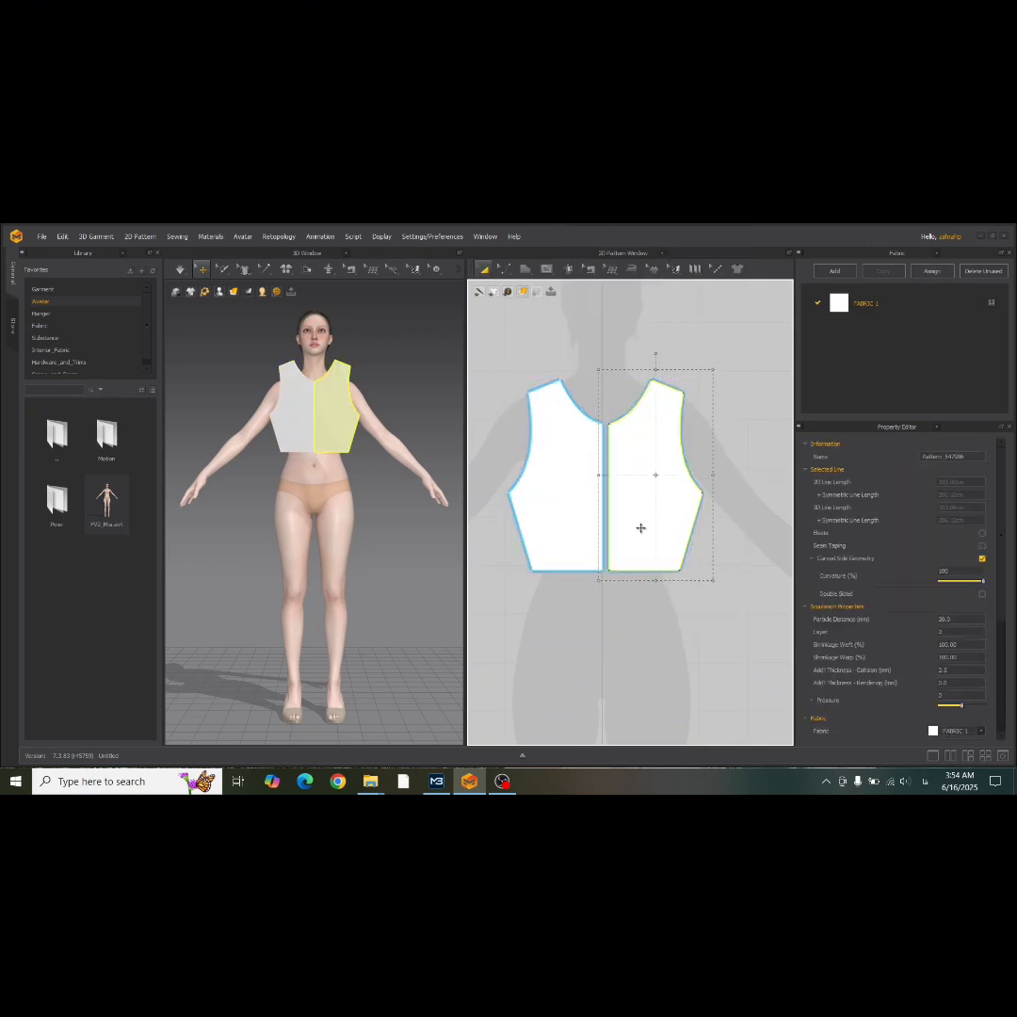
Copy both bodice halves together and paste the duplicate to the side of the avatar silhouette.
click(532, 650)
drag(734, 359, 737, 382)
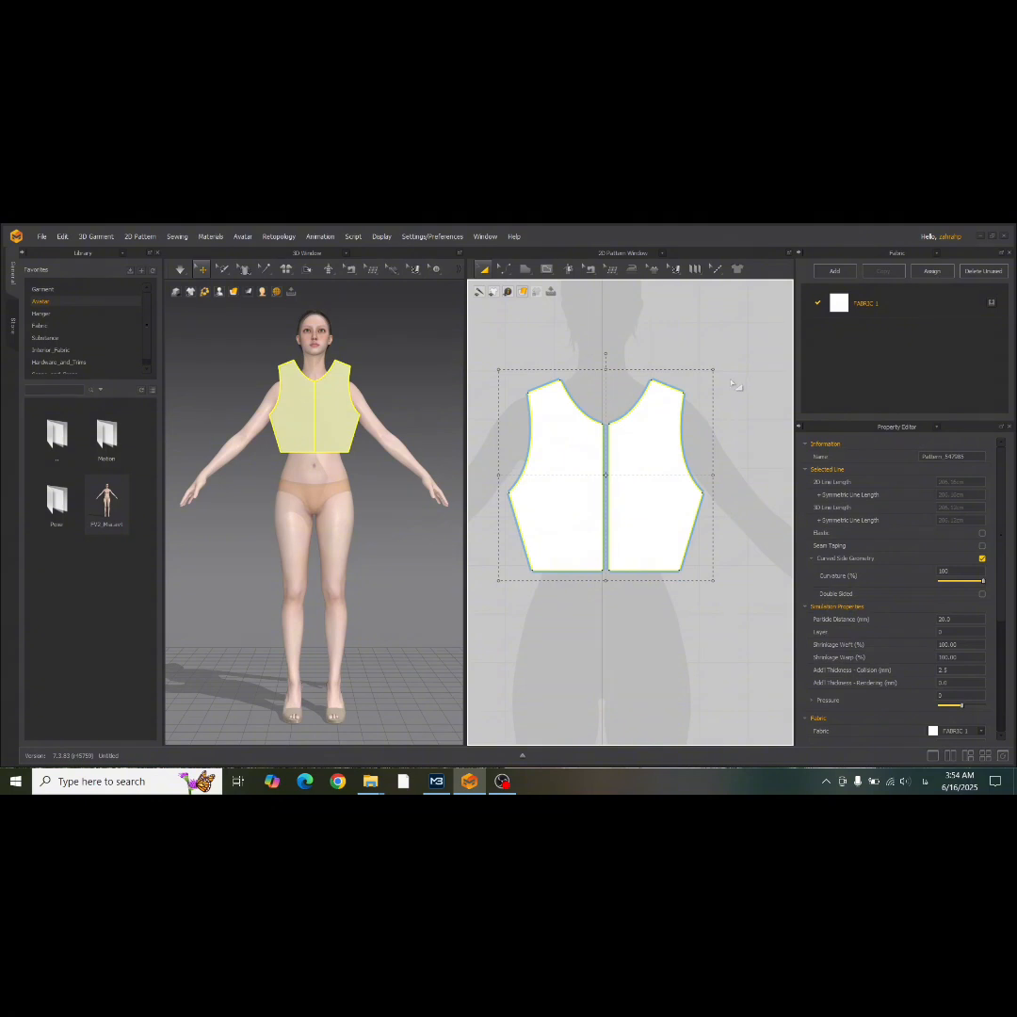
key(ctrl+c)
key(ctrl+v)
middle_drag(742, 376, 516, 546)
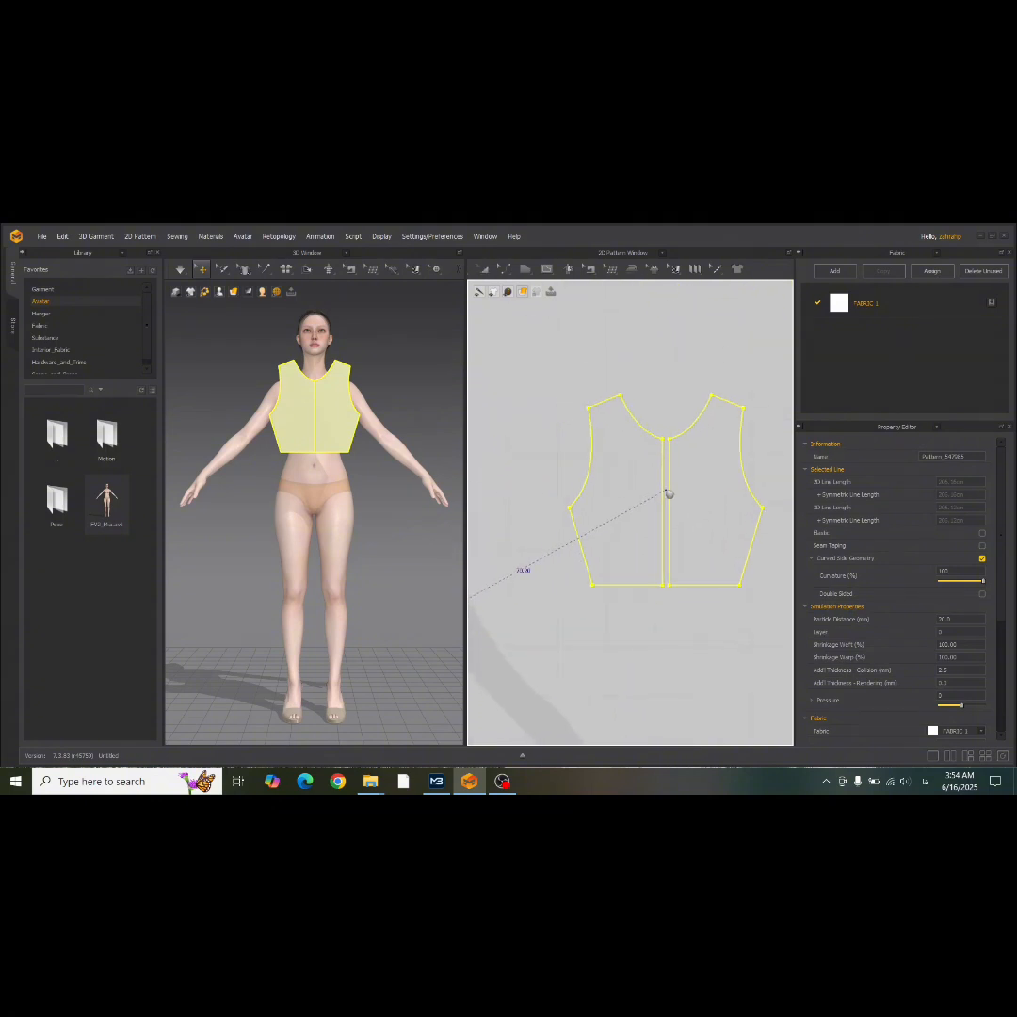
click(700, 480)
click(543, 583)
Move the duplicated bodice pair closer to the original pair, level with it.
scroll(636, 511, down, 3)
scroll(612, 520, up, 2)
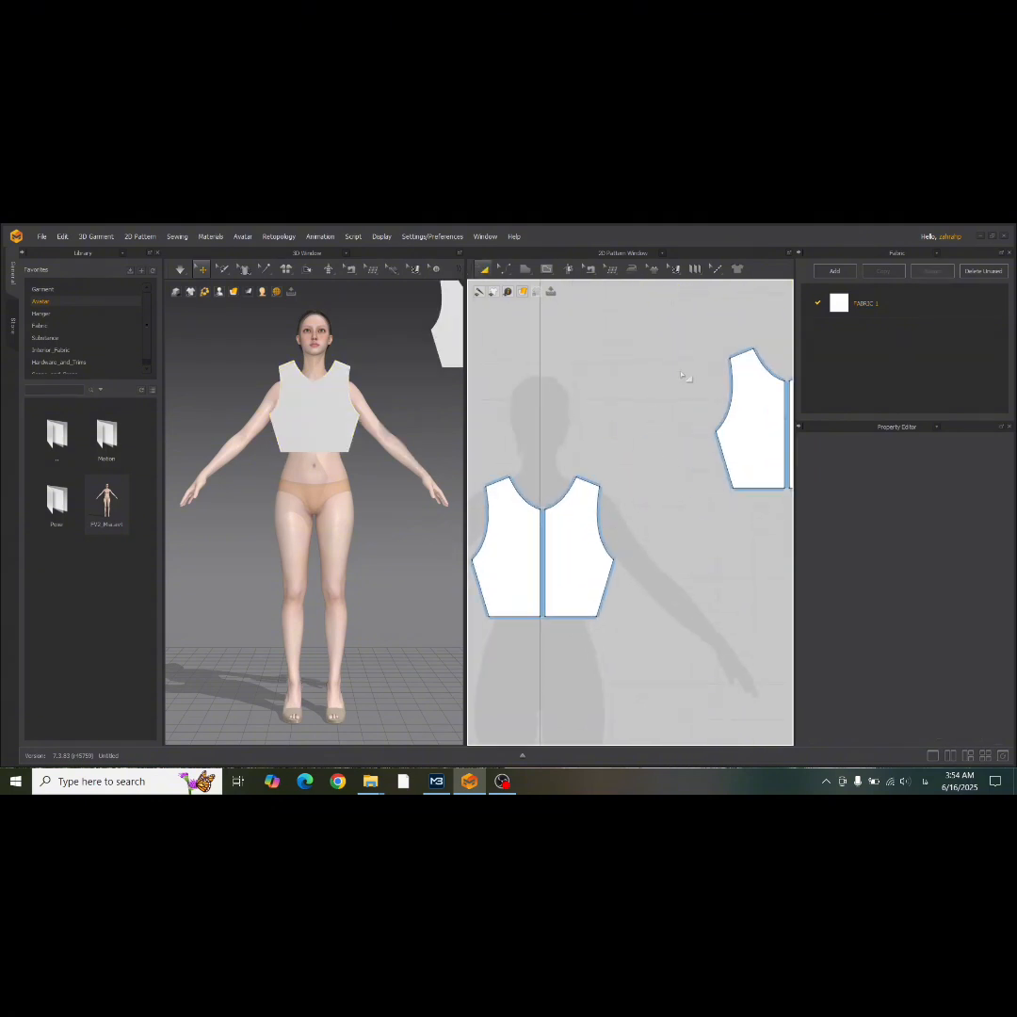
drag(751, 429, 706, 560)
scroll(515, 573, up, 4)
middle_drag(515, 572, 595, 536)
scroll(595, 536, down, 4)
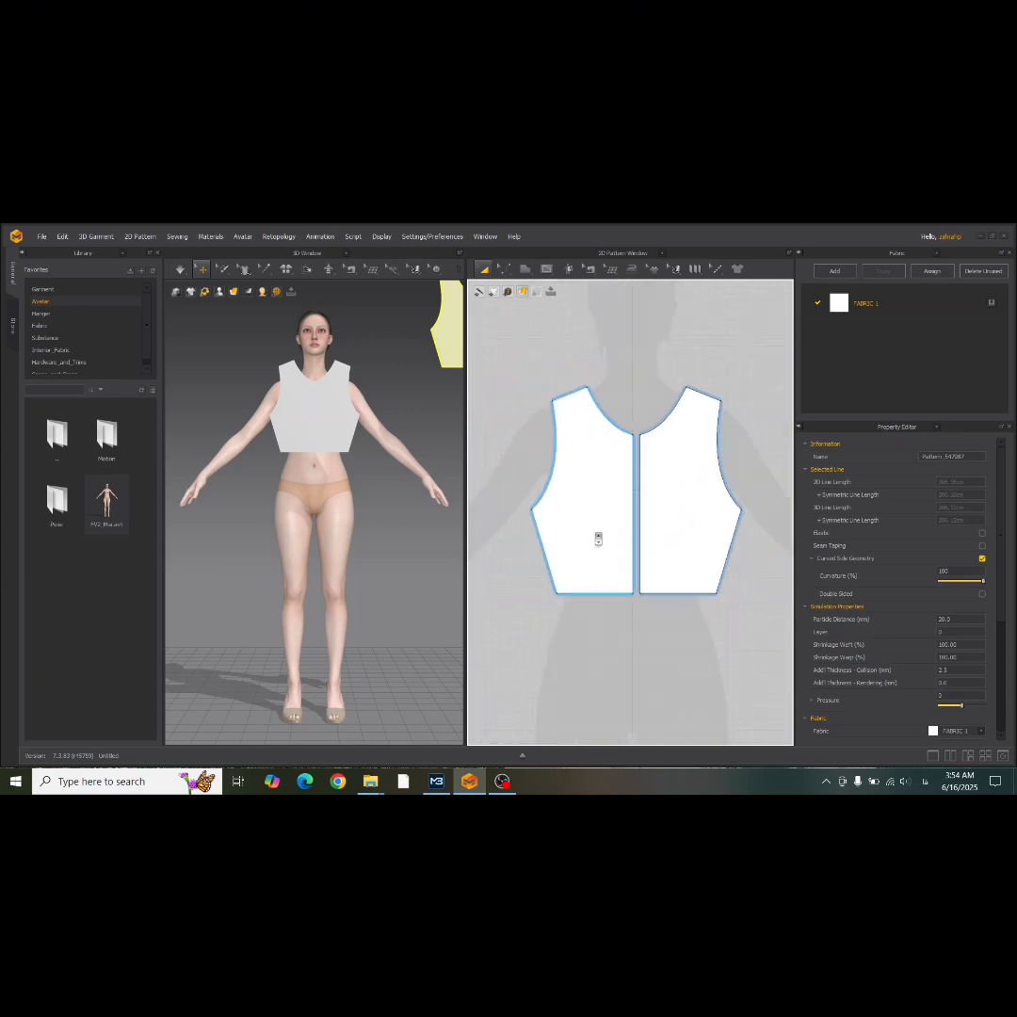
scroll(585, 509, down, 2)
middle_drag(513, 526, 550, 525)
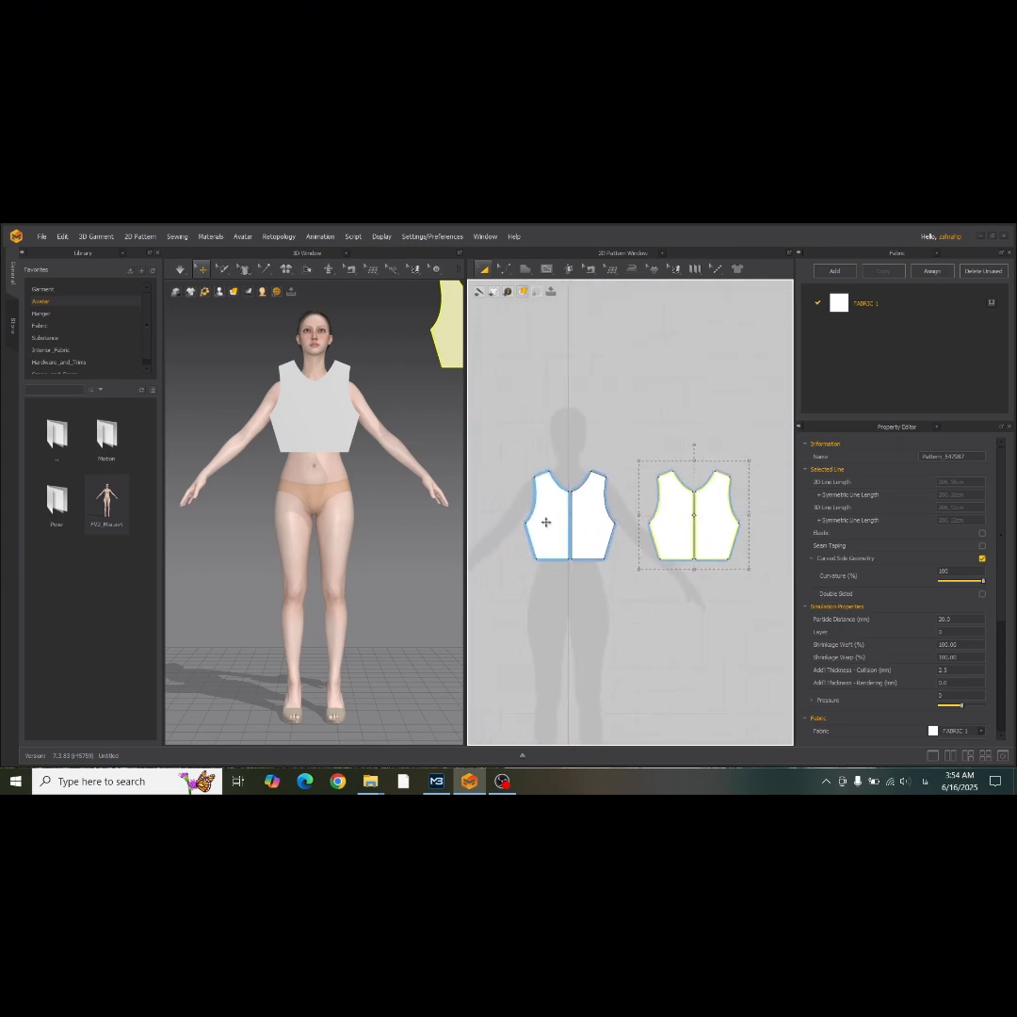
Reshape the original bodice's neckline with its curve handles, making an S-curve that turns steeply down at the center front.
click(504, 268)
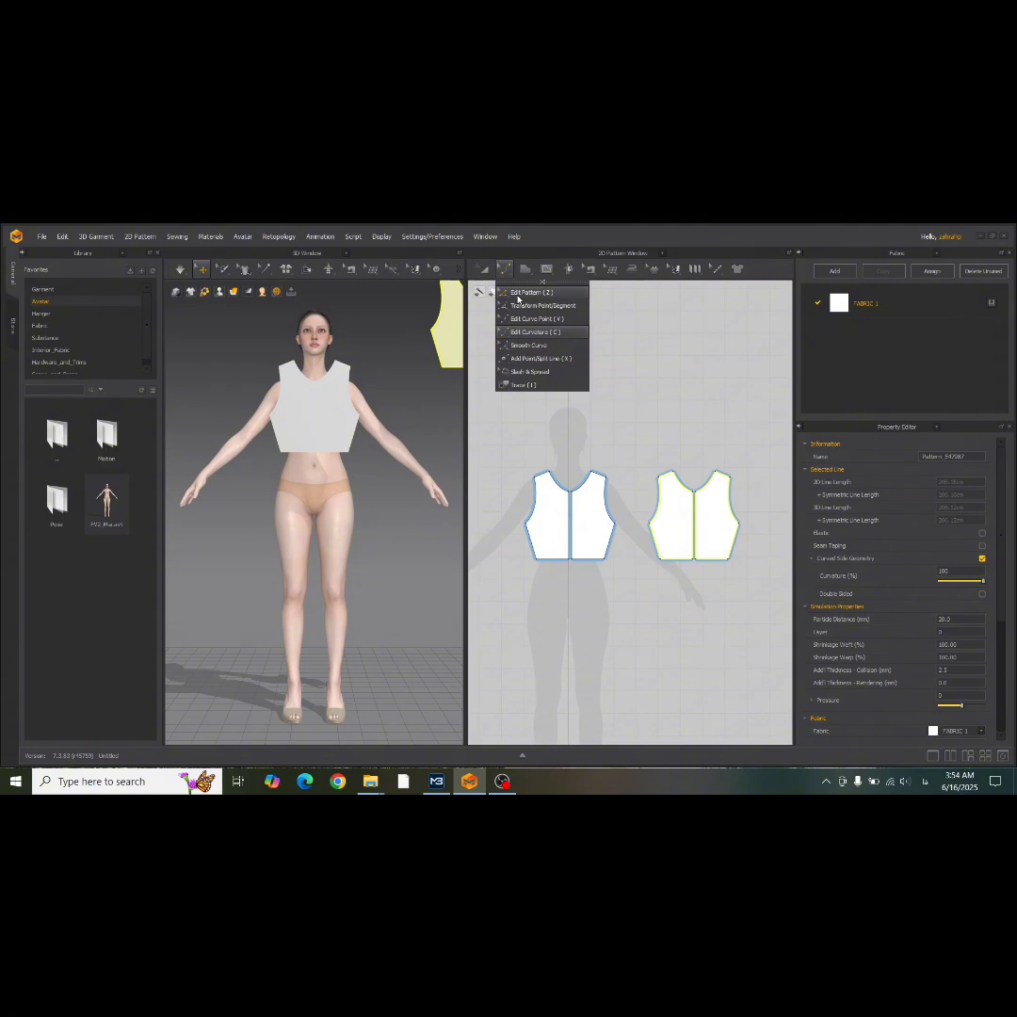
click(520, 292)
scroll(579, 524, up, 2)
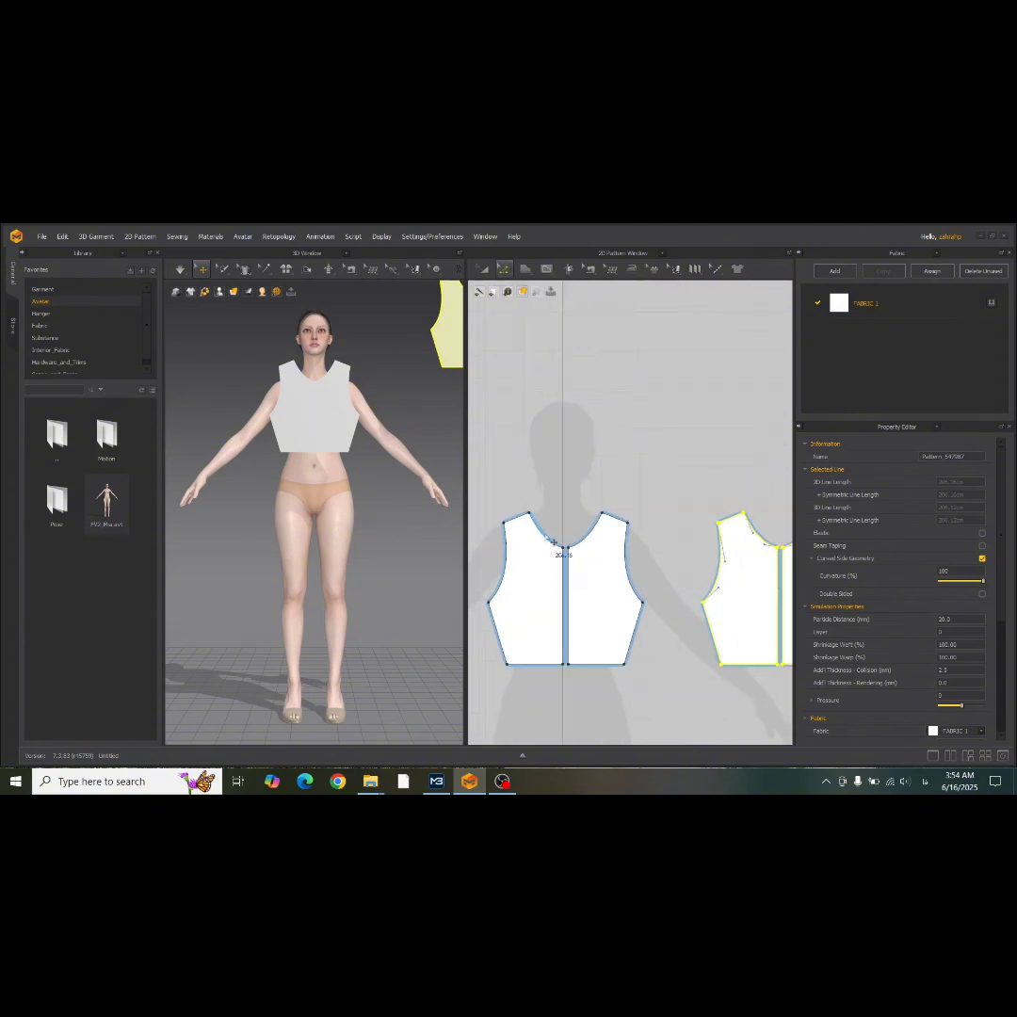
click(552, 541)
scroll(549, 549, up, 3)
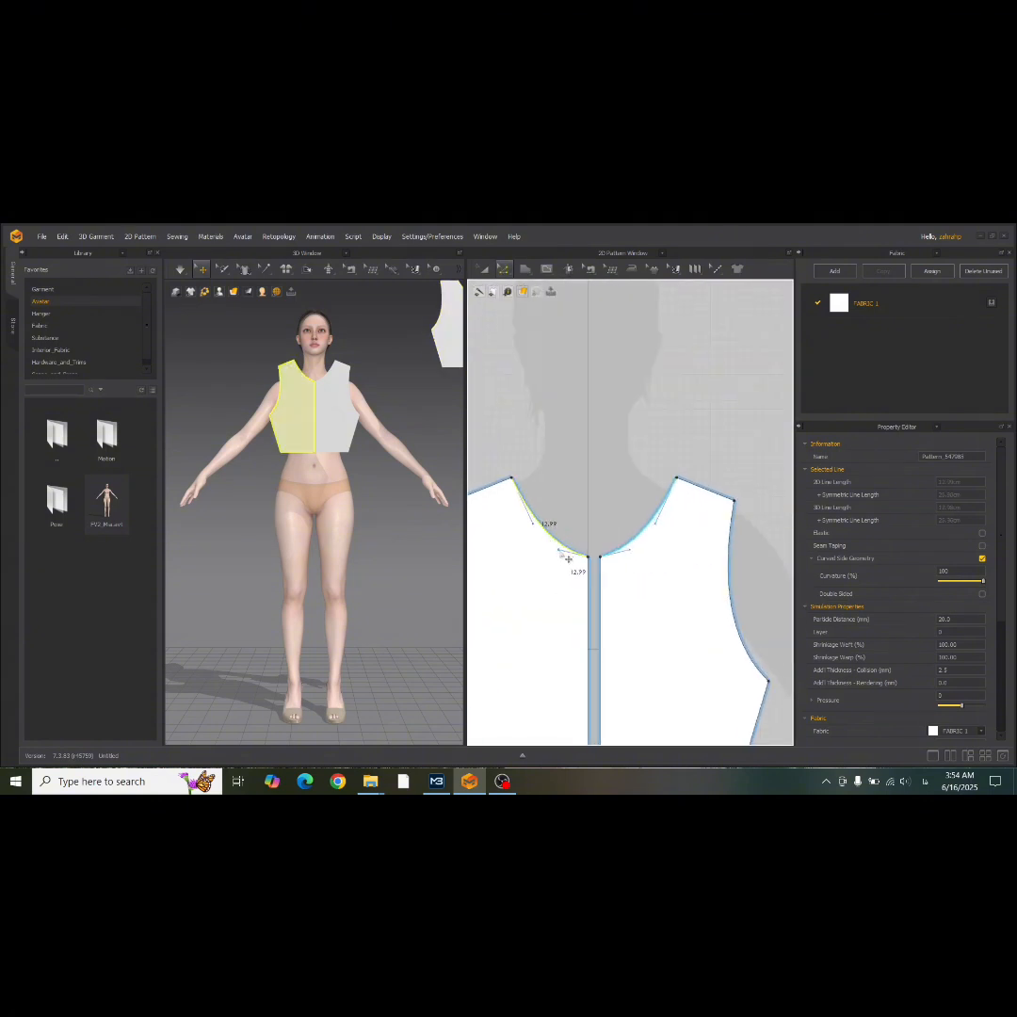
mouse_move(559, 550)
mouse_down()
mouse_move(579, 518)
mouse_move(507, 534)
mouse_up()
scroll(562, 528, up, 3)
drag(595, 566, 598, 579)
scroll(557, 506, down, 4)
click(557, 409)
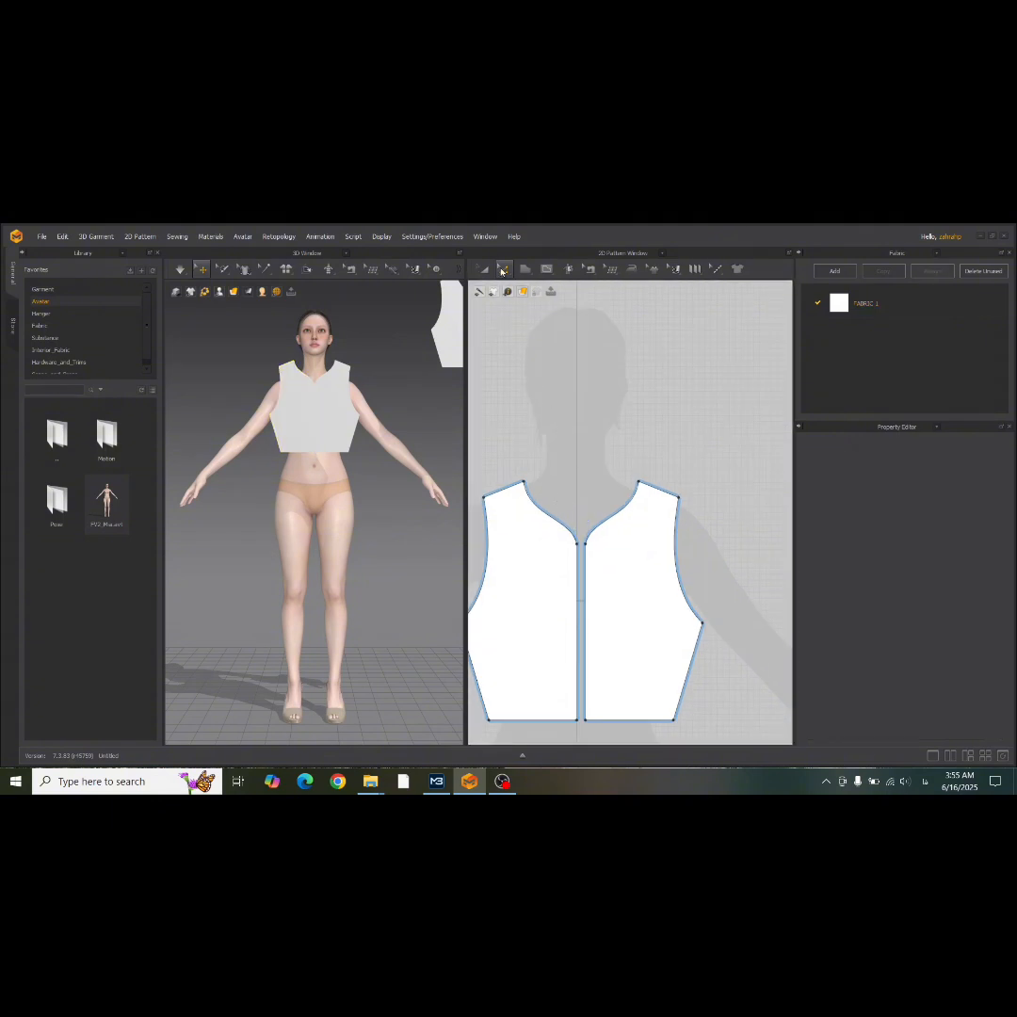
Split the hem line of the original bodice half at its midpoint with Add Point/Split Line.
click(504, 267)
click(516, 359)
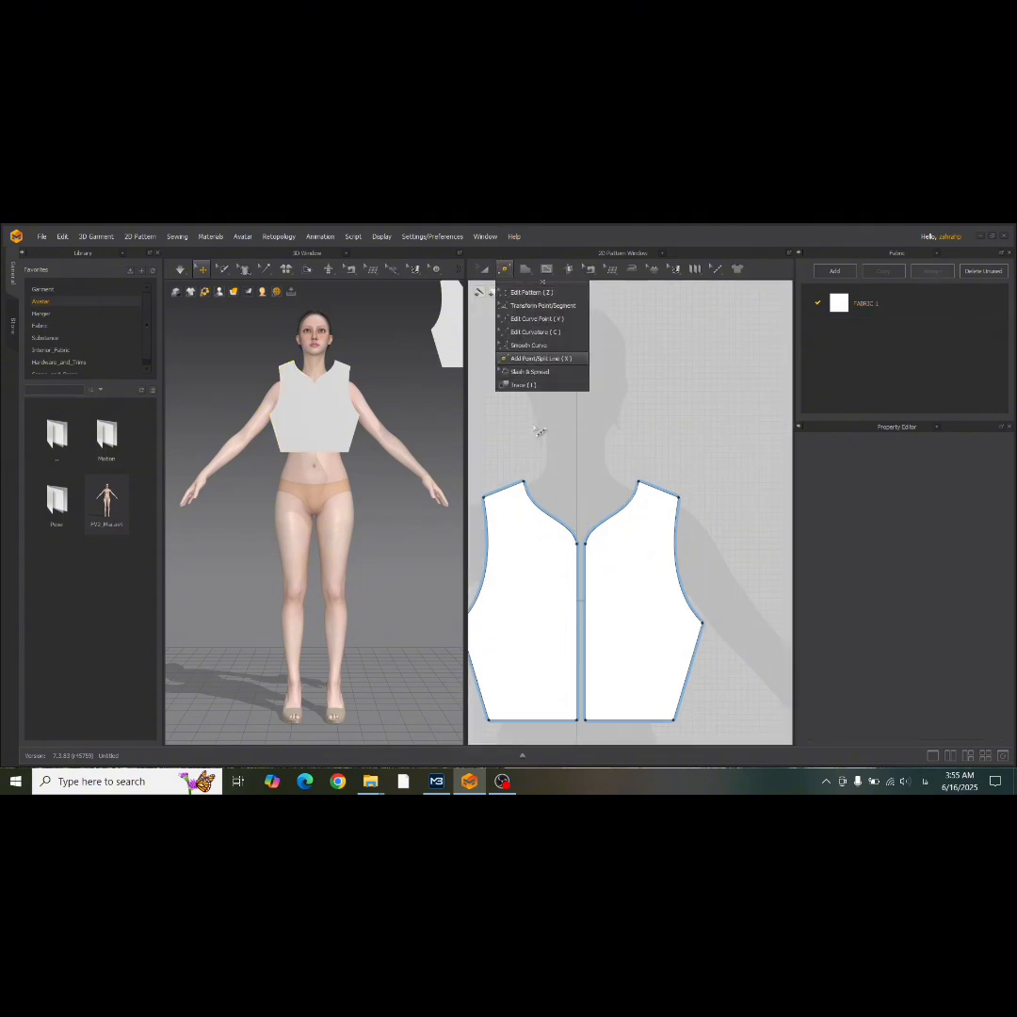
right_click(529, 720)
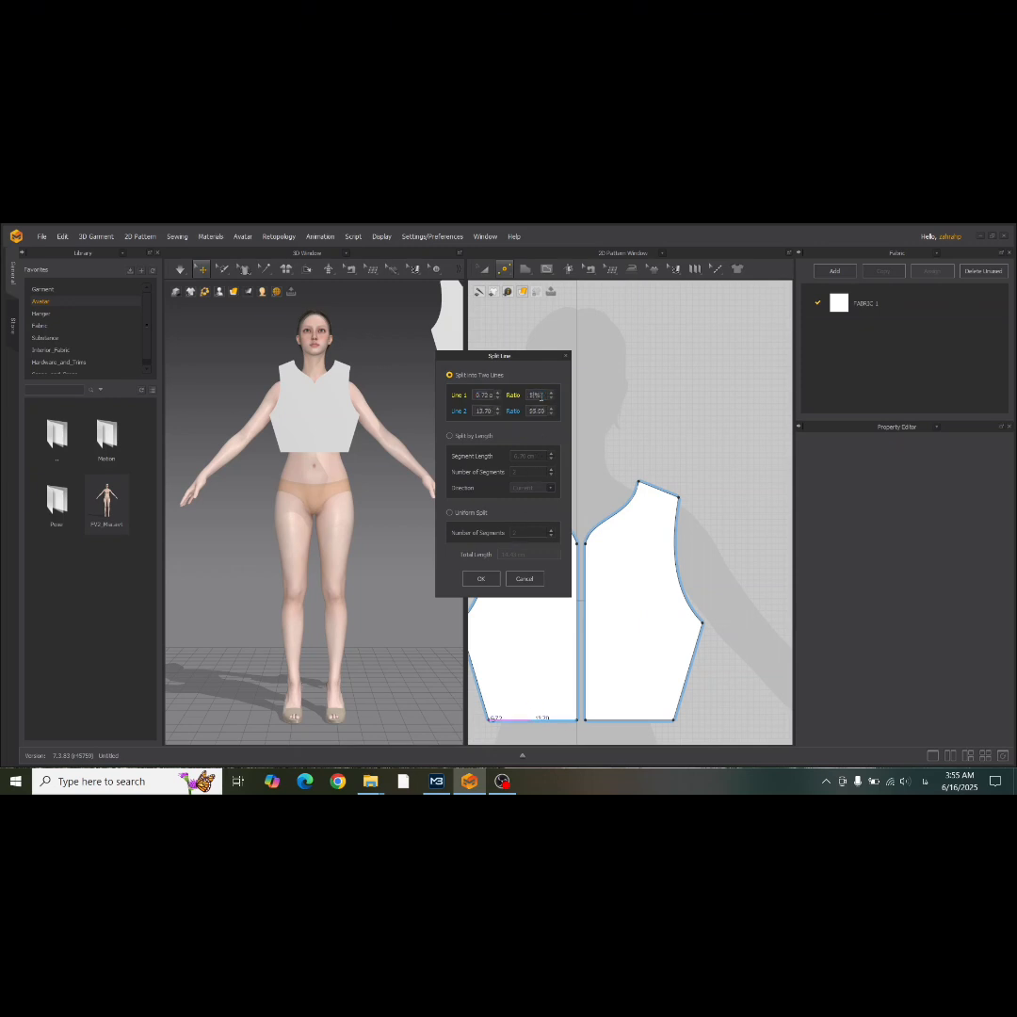
key(Return)
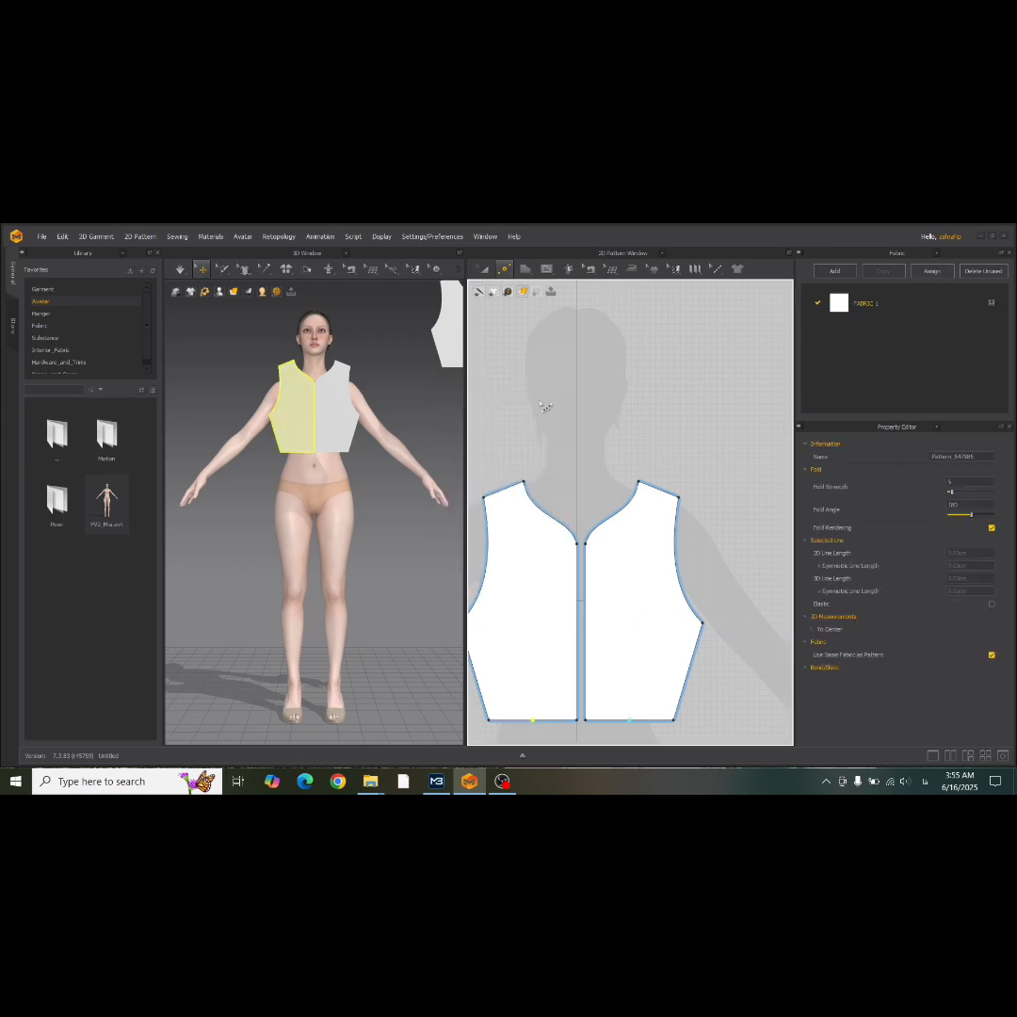
Create a dart at the hem's midpoint with a total width of 3 cm and a length of 12 cm.
click(504, 267)
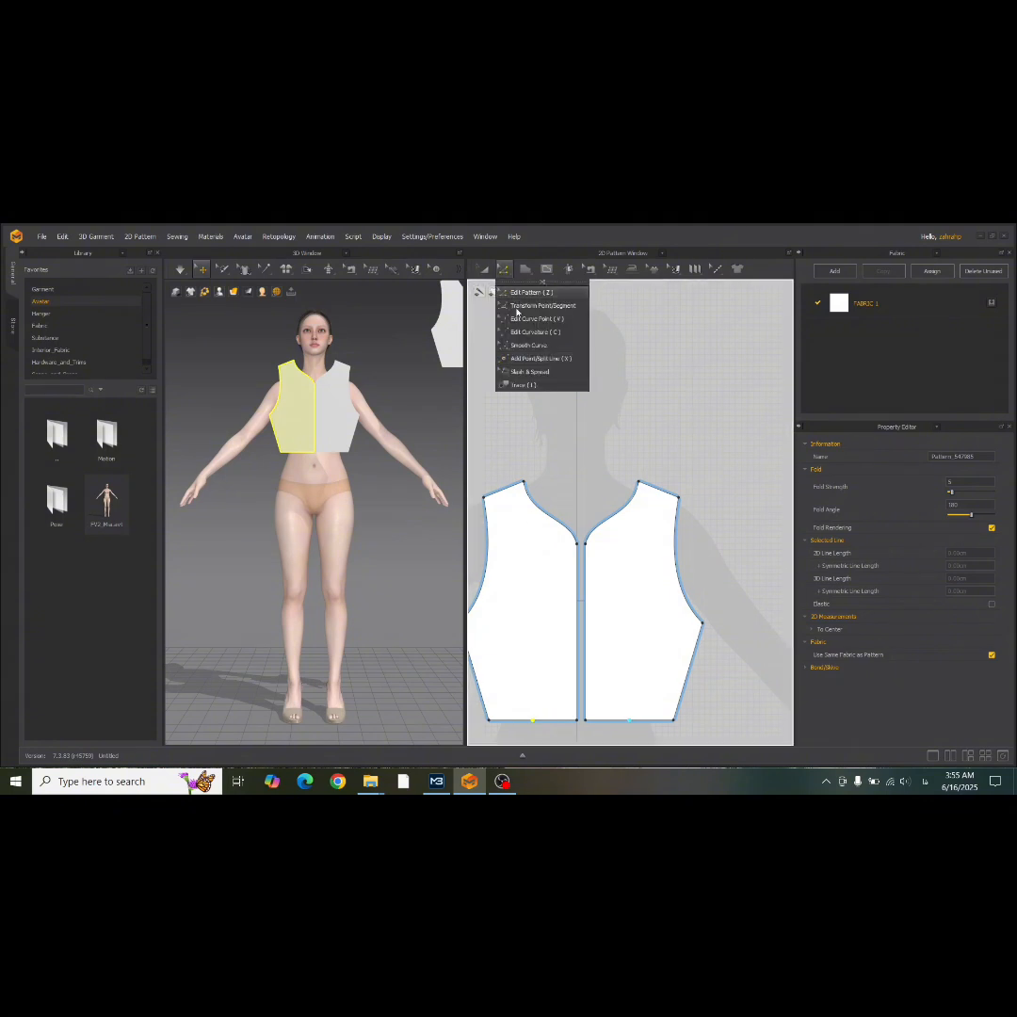
click(514, 293)
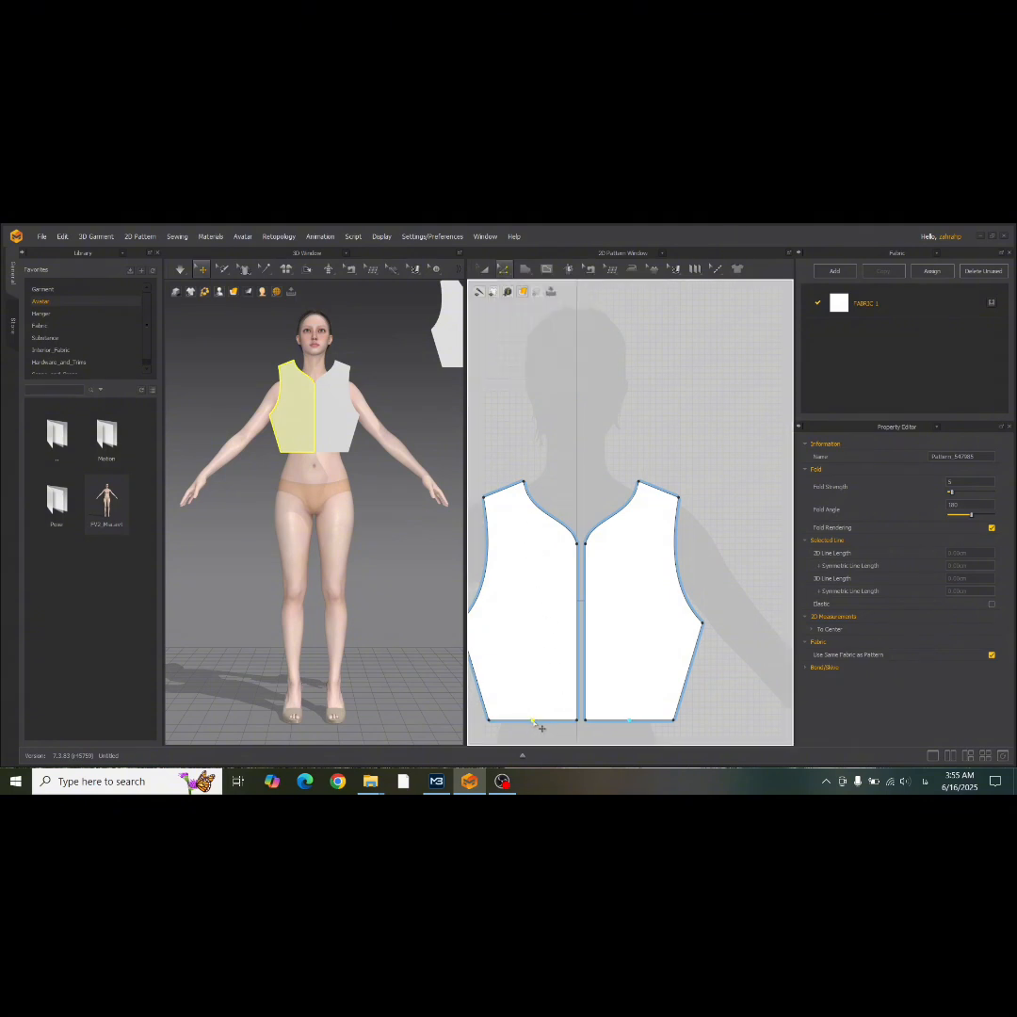
right_click(541, 728)
click(556, 754)
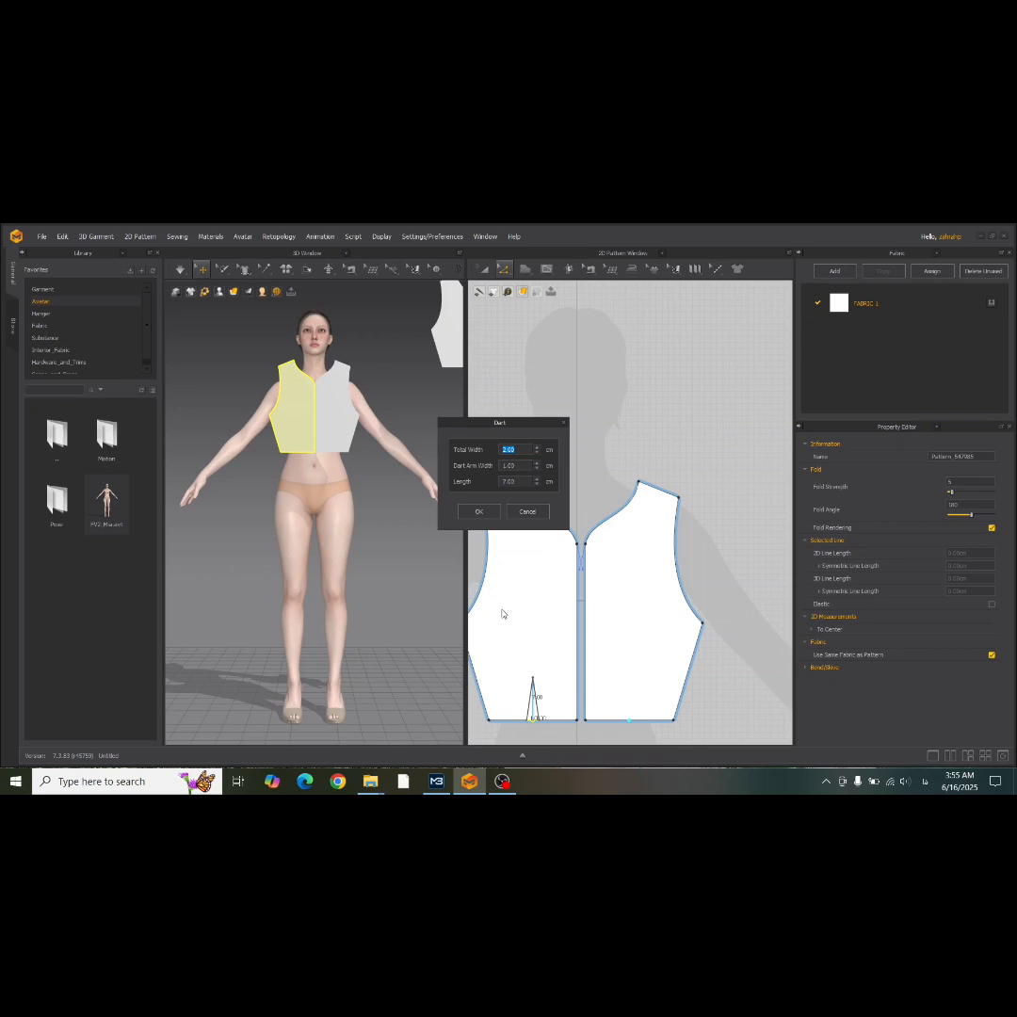
text(3)
text(12)
click(480, 512)
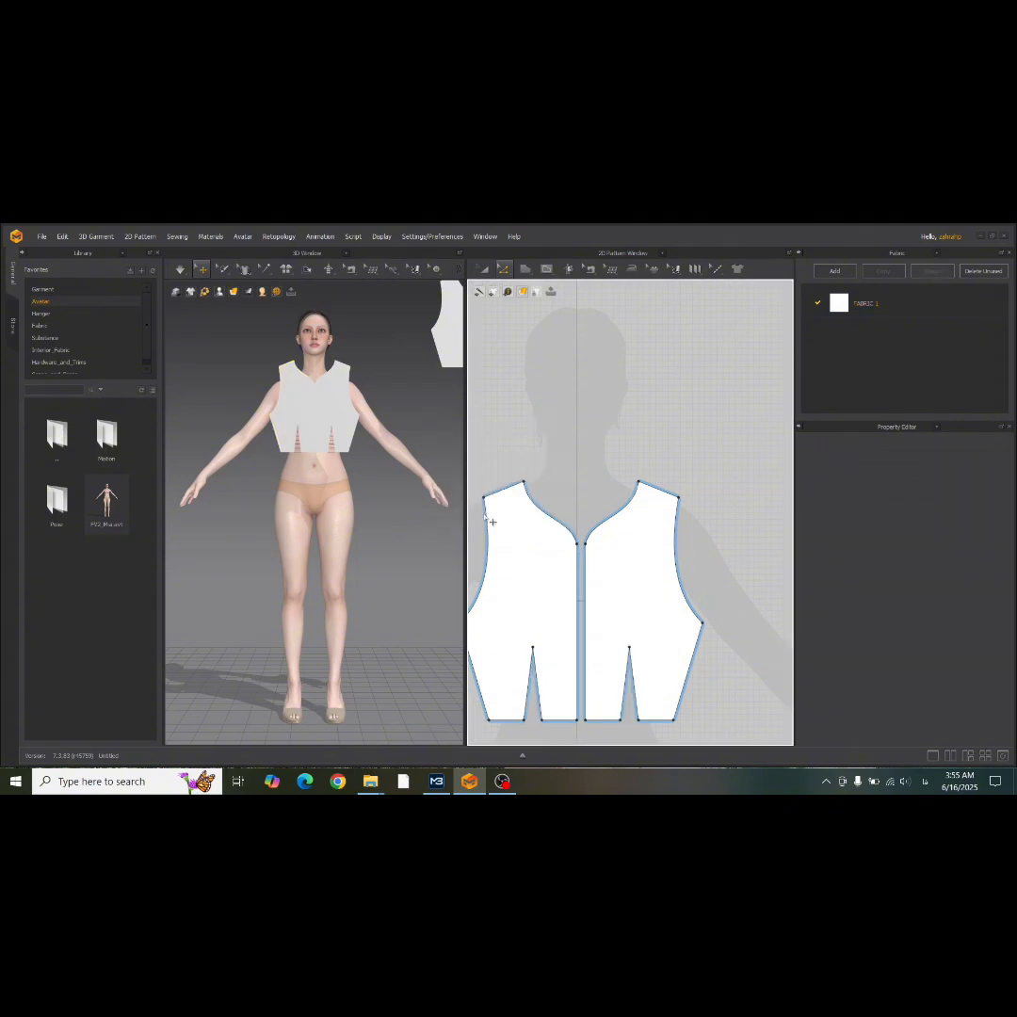
Split the original bodice half's neckline uniformly into three segments.
click(504, 270)
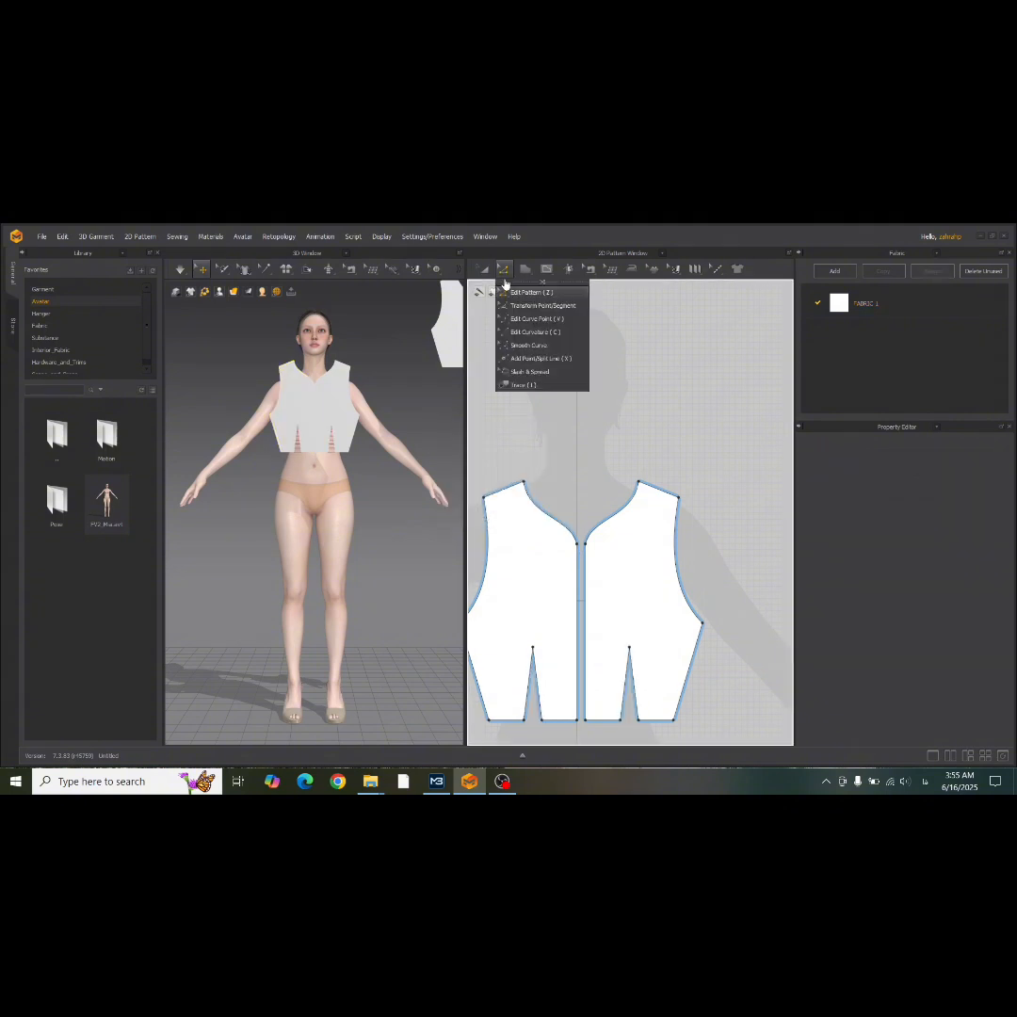
click(555, 359)
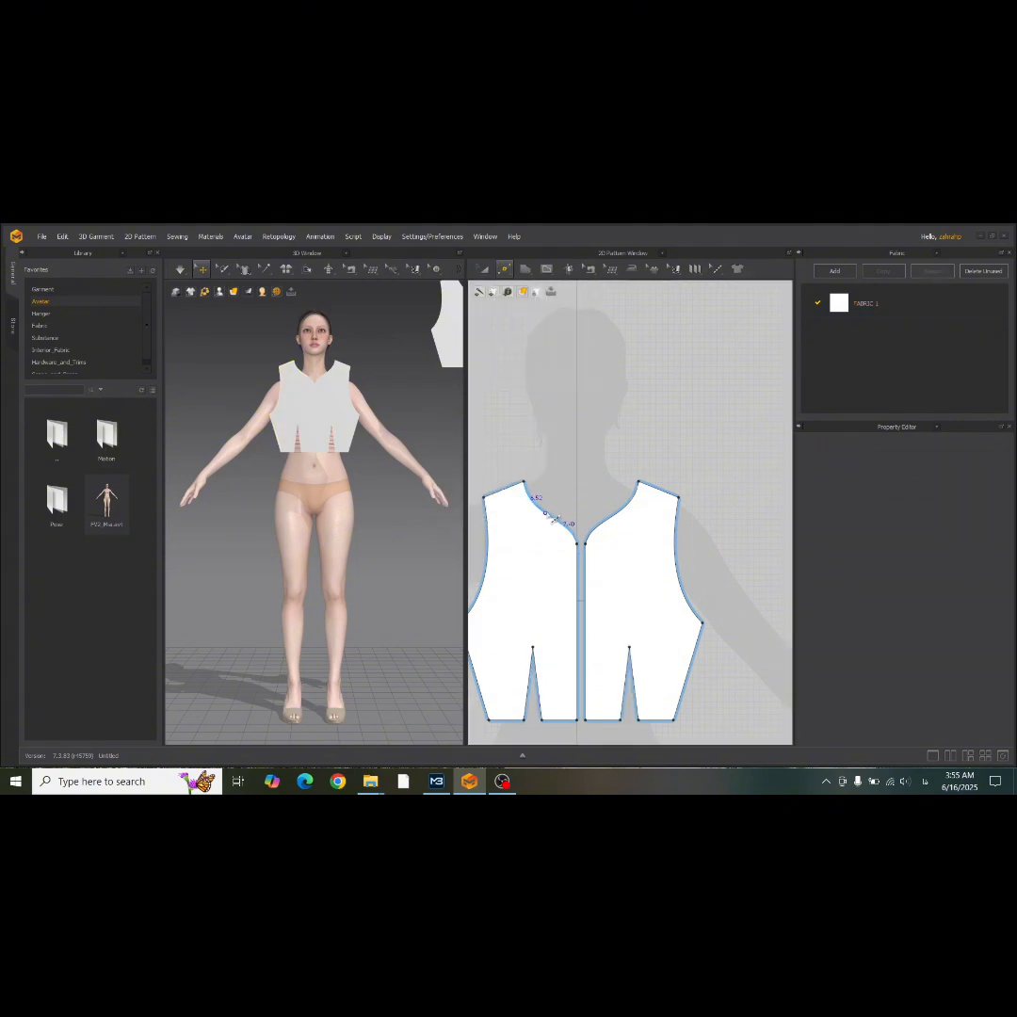
right_click(553, 518)
click(450, 513)
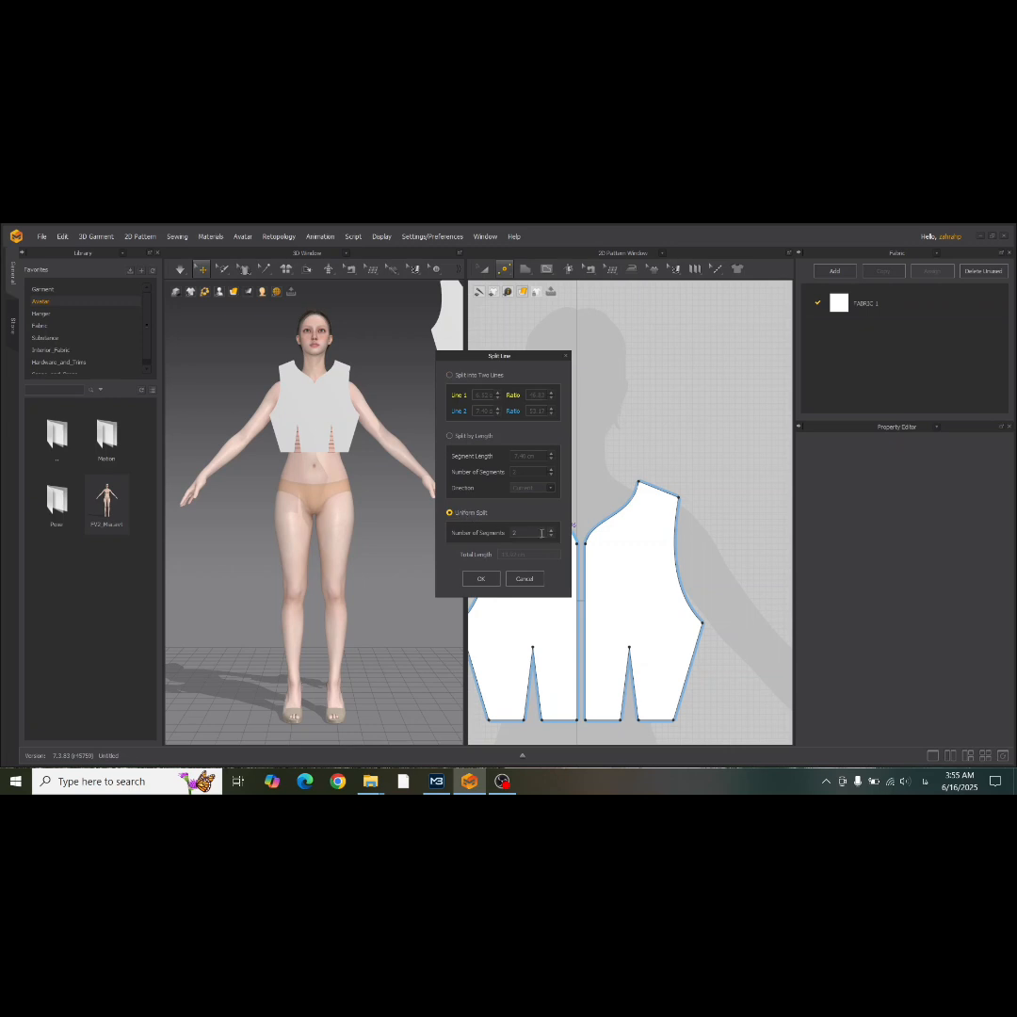
click(480, 578)
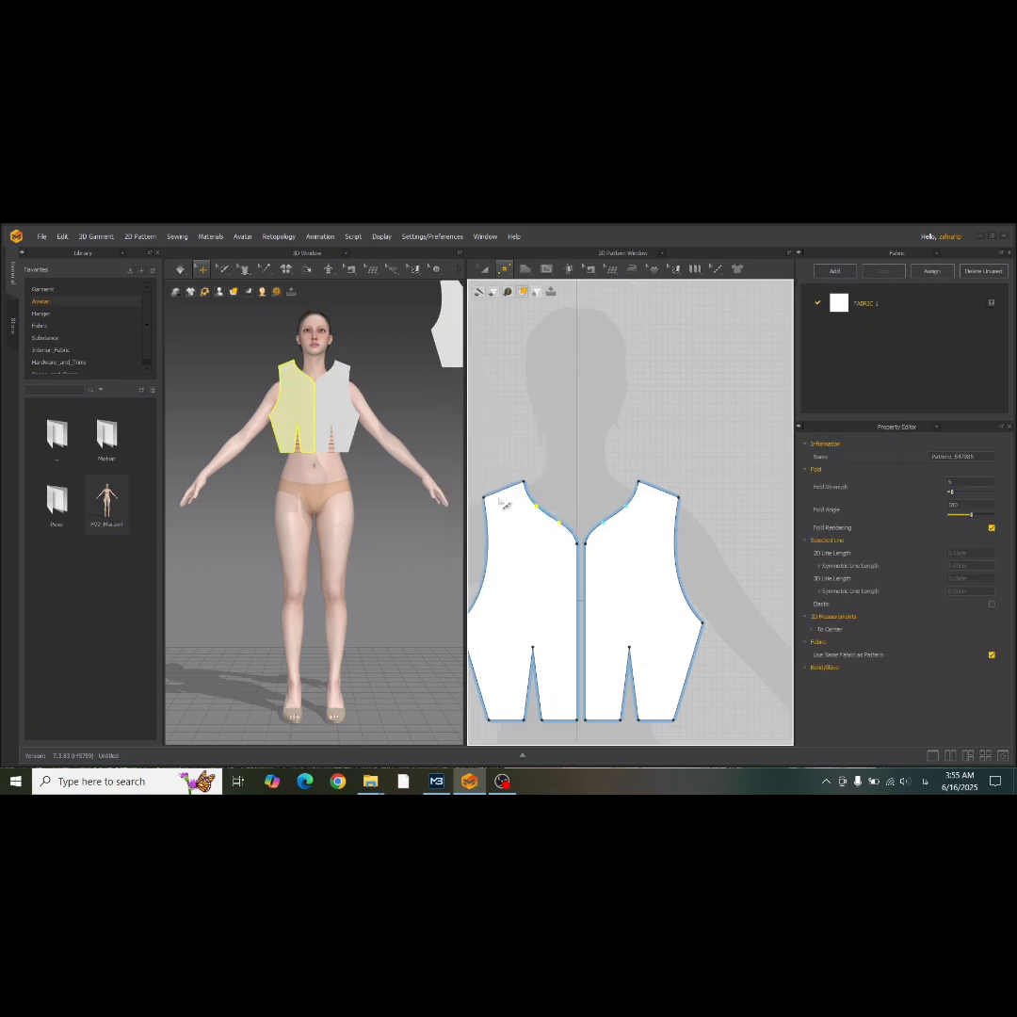
Try to draw an internal line from the neckline's upper division point down to the dart tip.
click(546, 269)
click(557, 292)
click(537, 506)
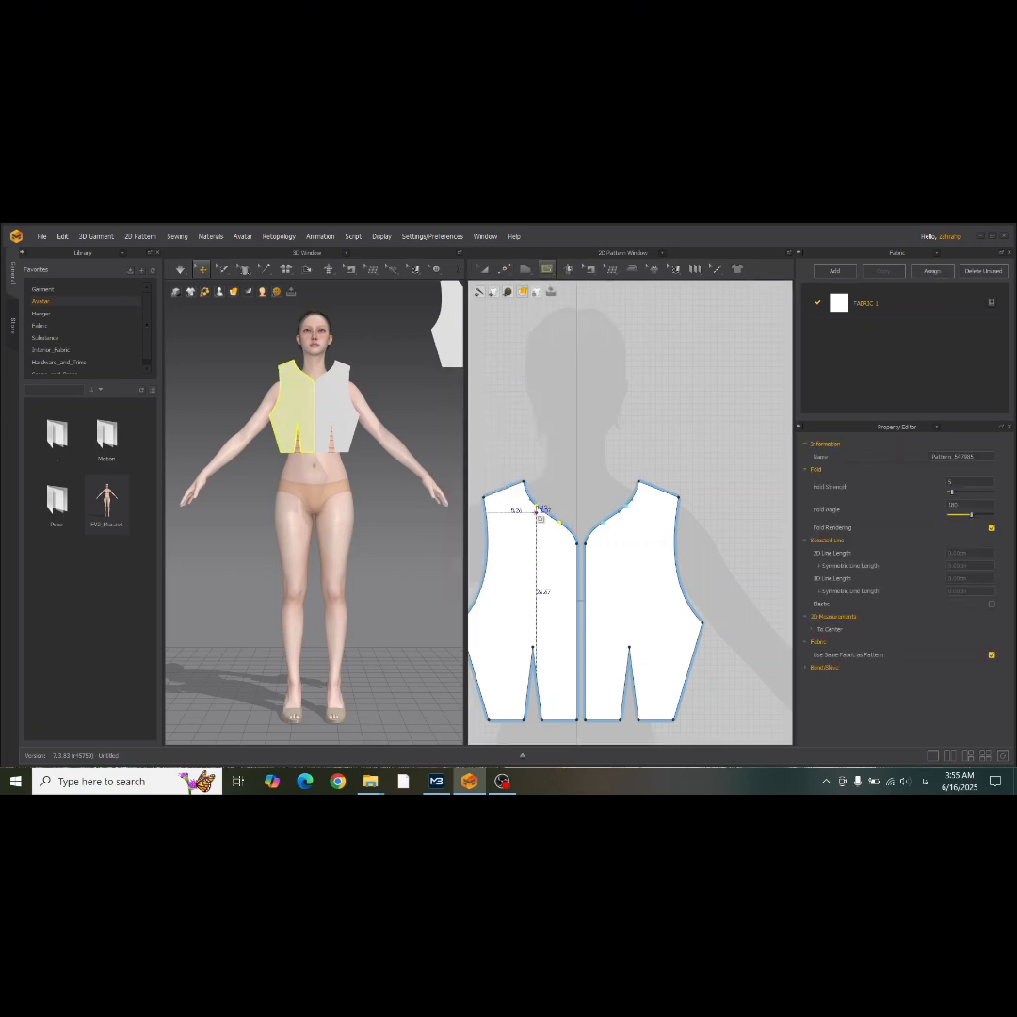
double_click(534, 647)
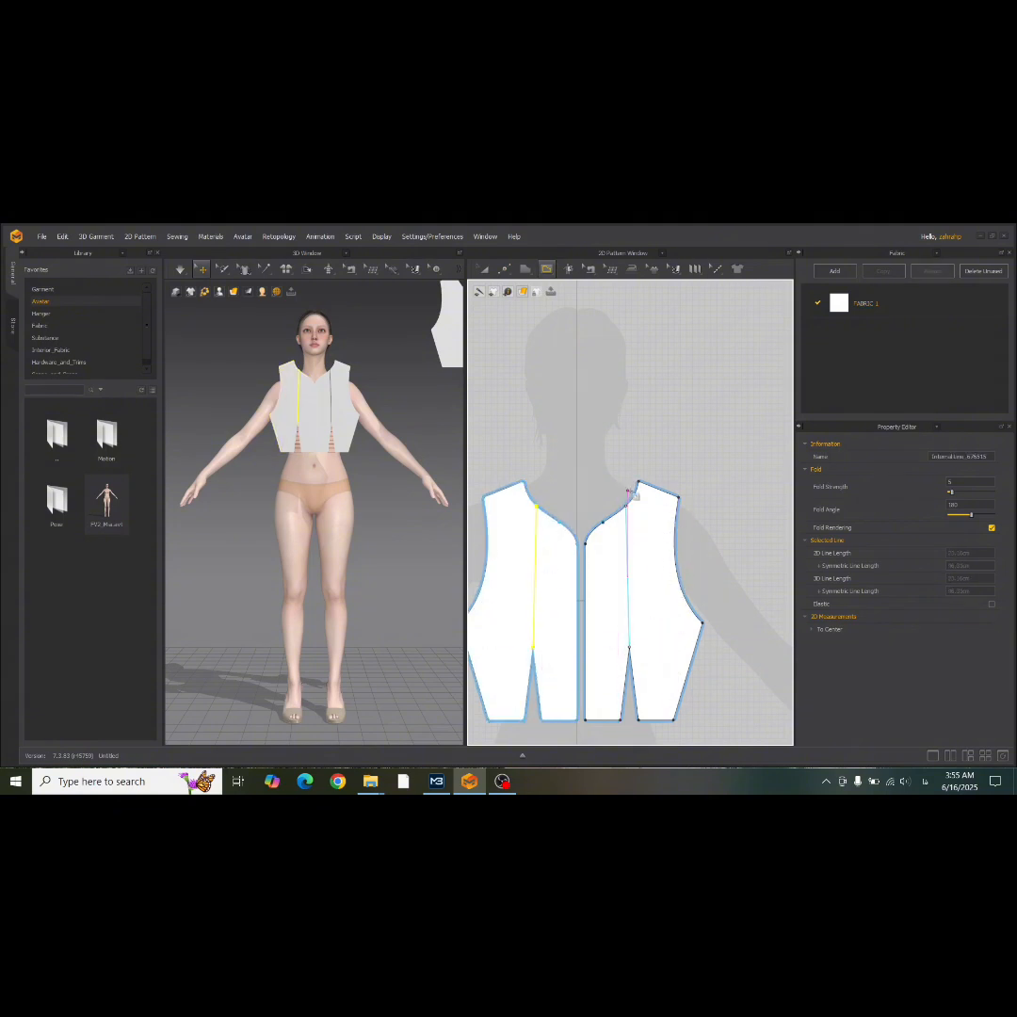
key(ctrl+z)
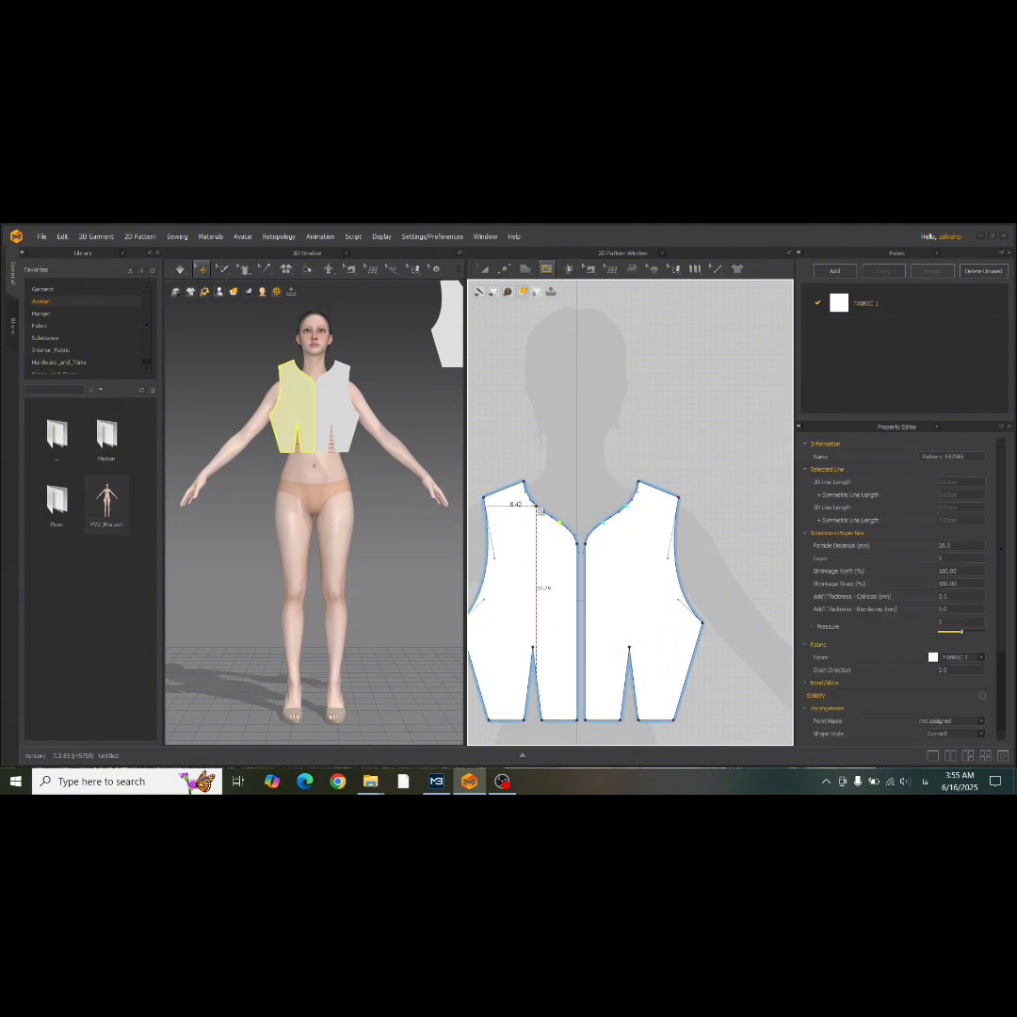
Draw an internal line from the front neckline's upper division point to the dart tip, and Cut & Sew the front along it.
click(539, 509)
double_click(535, 650)
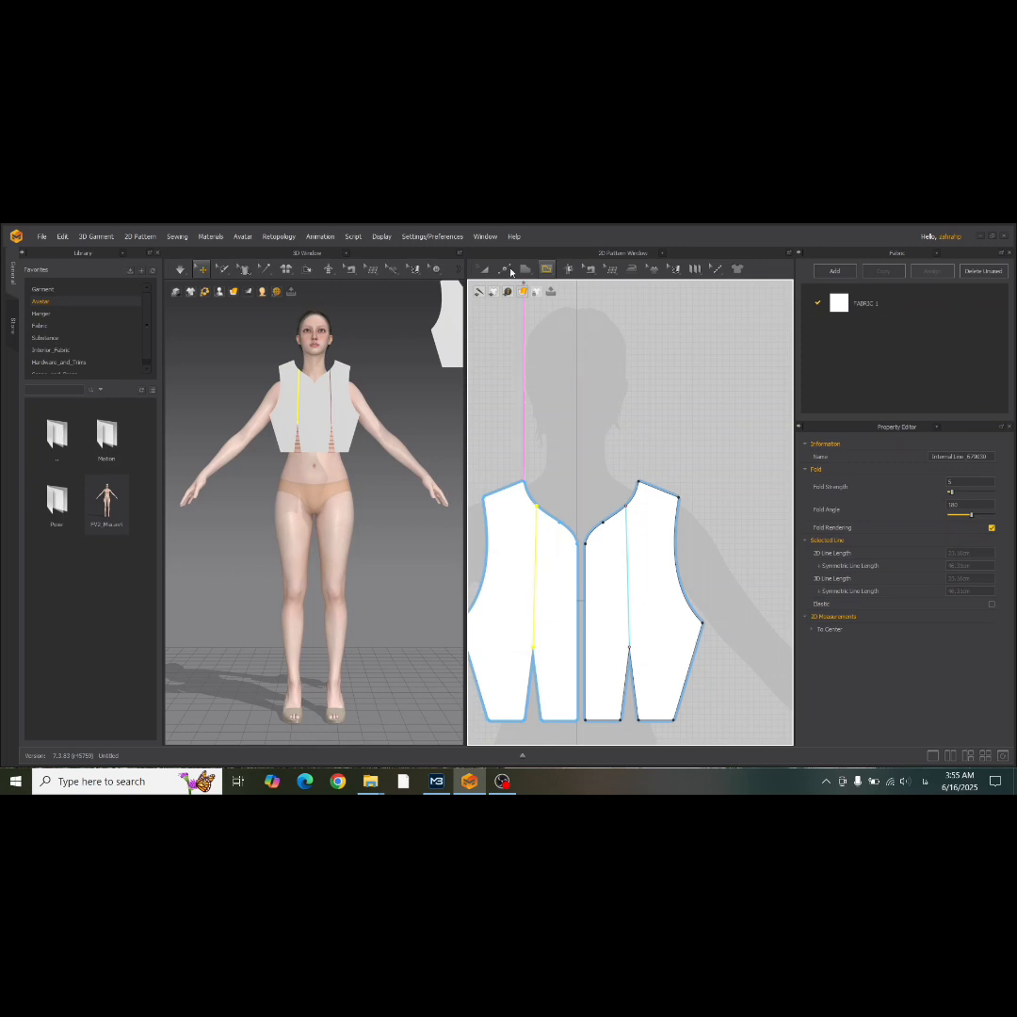
right_click(536, 549)
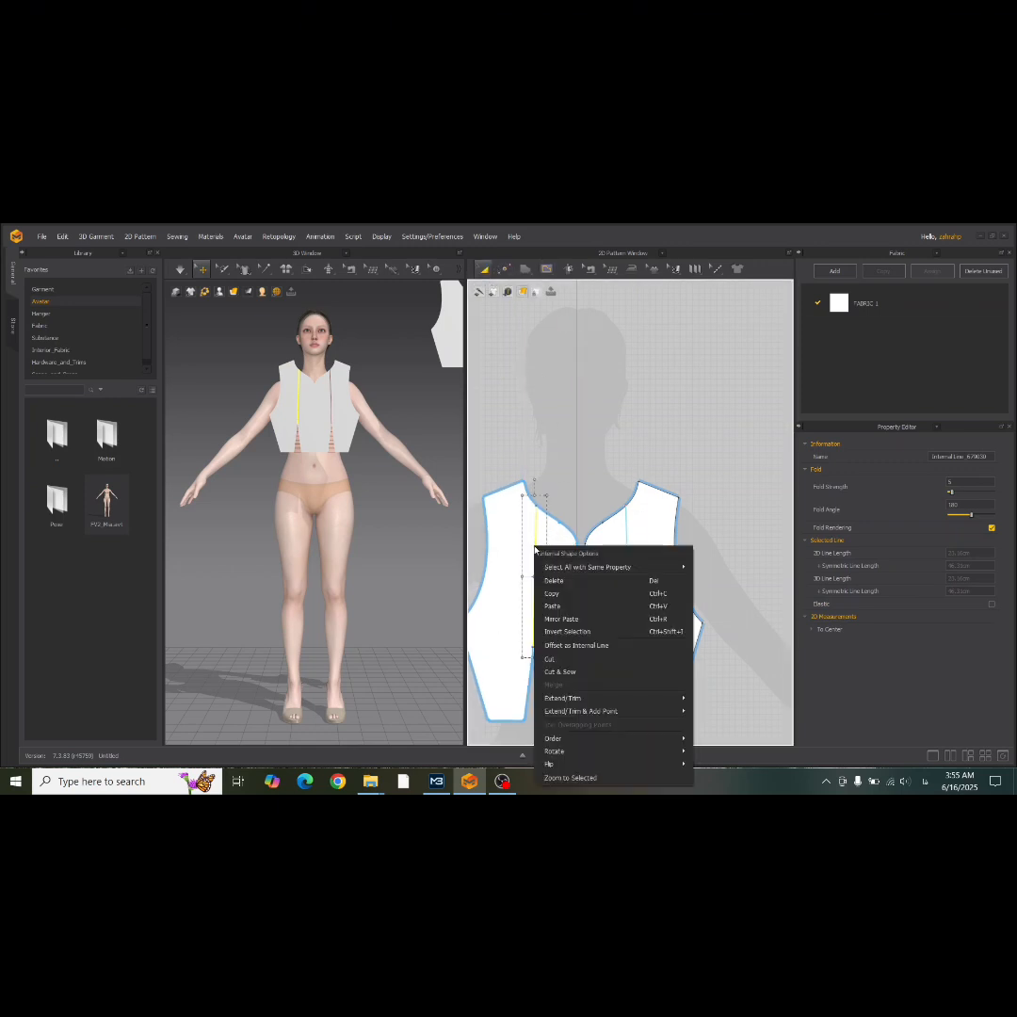
click(570, 670)
scroll(556, 559, down, 5)
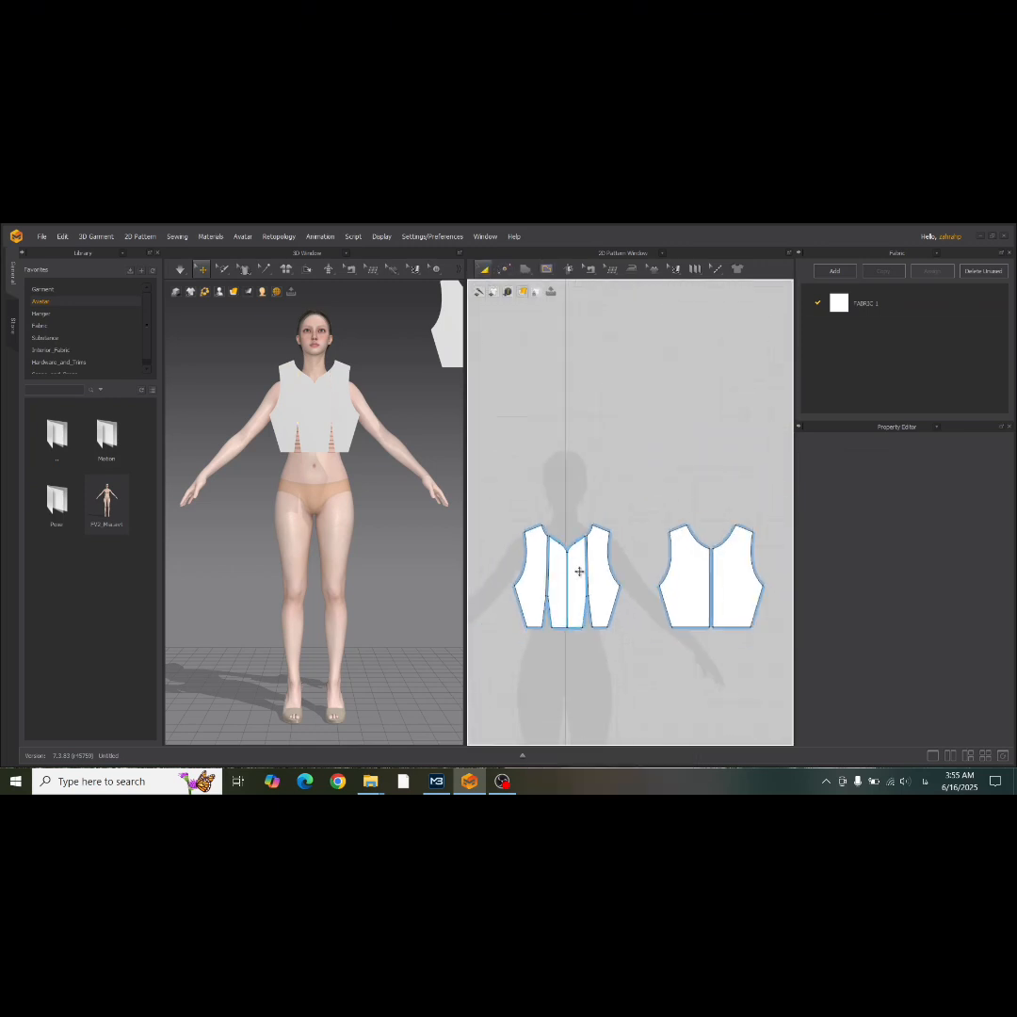
scroll(568, 541, up, 2)
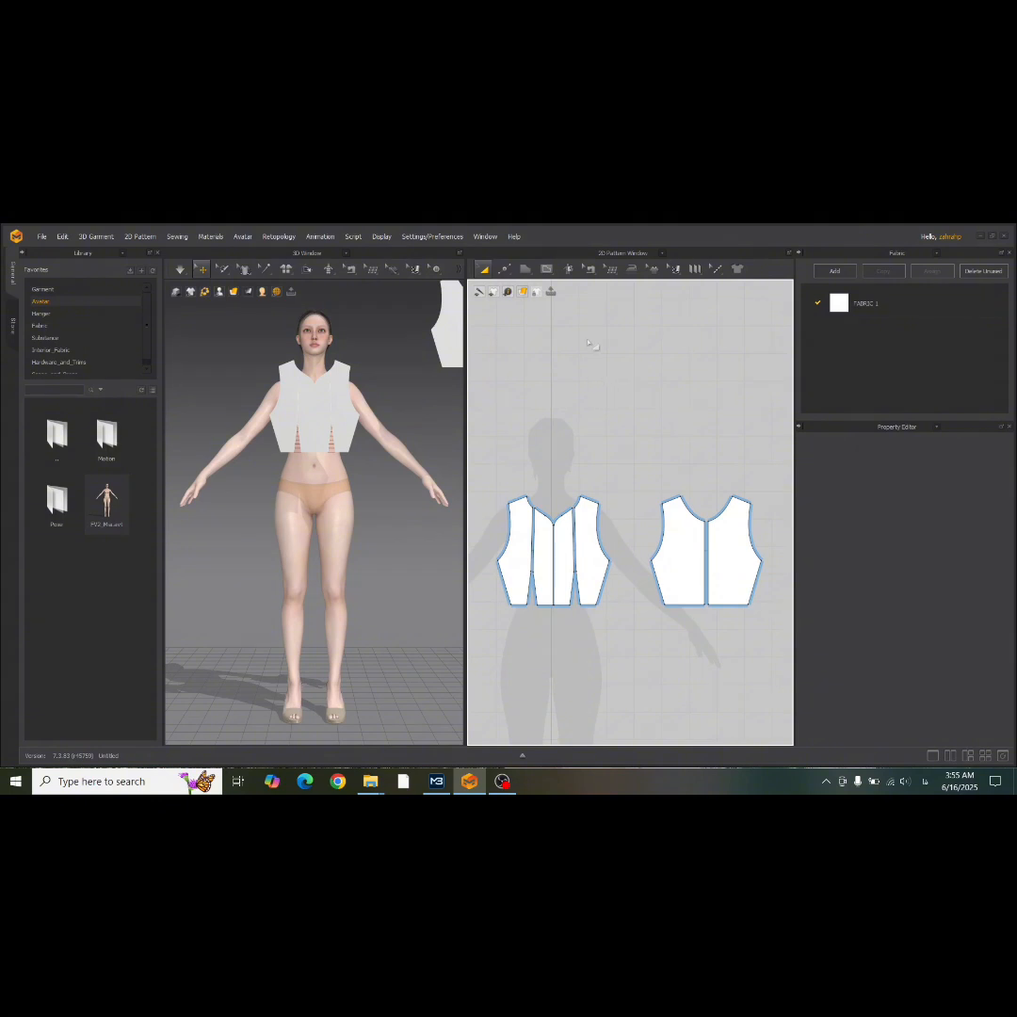
Move the two back bodice pieces behind the avatar in 3D, centred close to her upper back.
drag(762, 618, 768, 623)
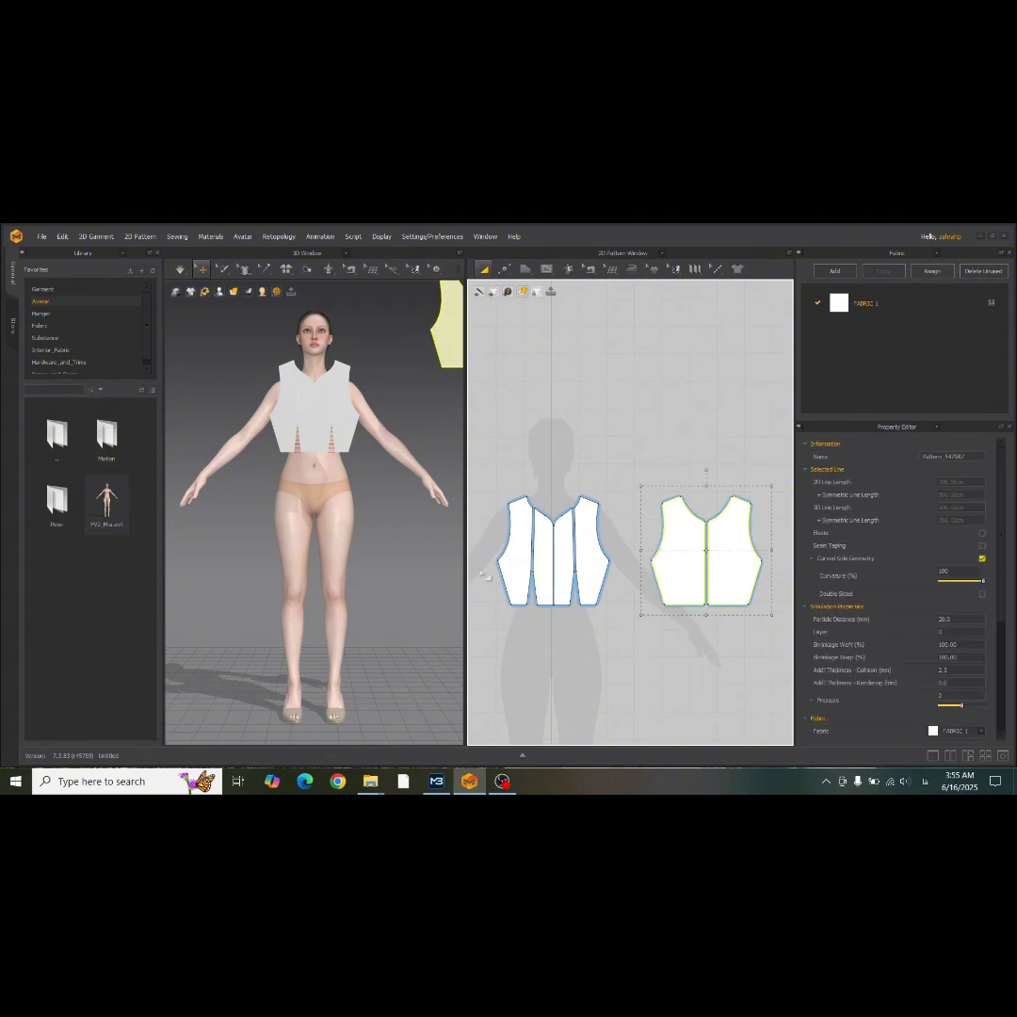
right_drag(414, 488, 293, 403)
drag(337, 419, 359, 465)
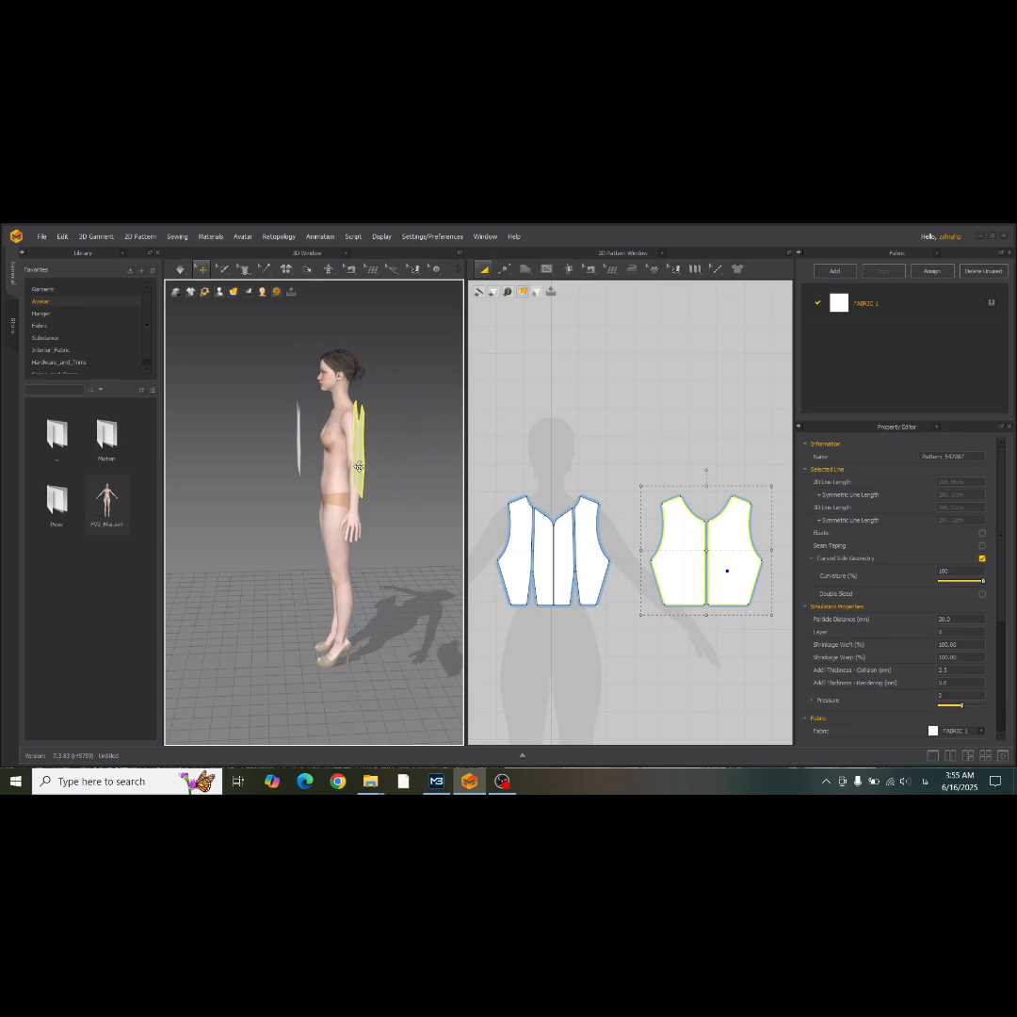
right_drag(359, 465, 307, 478)
drag(307, 478, 440, 486)
middle_drag(350, 466, 192, 434)
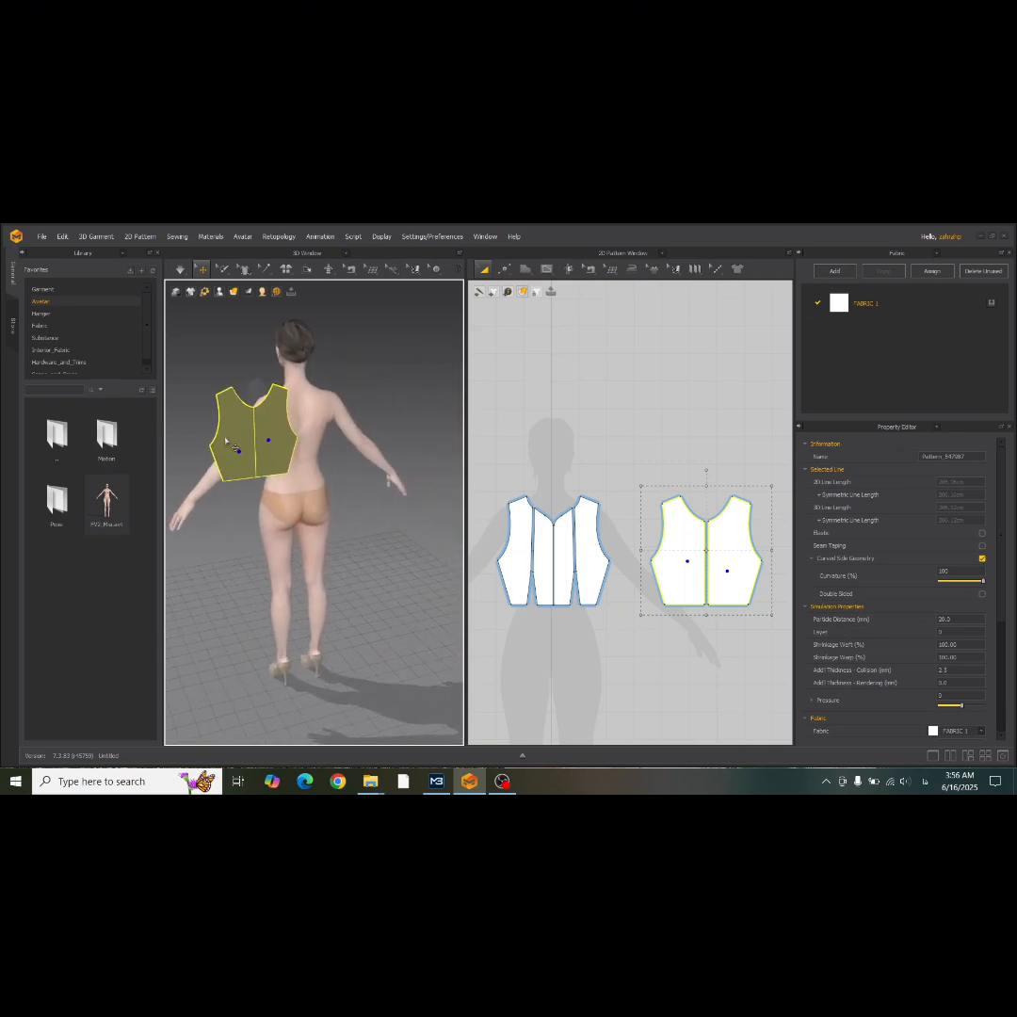
drag(274, 439, 329, 436)
right_drag(233, 439, 323, 440)
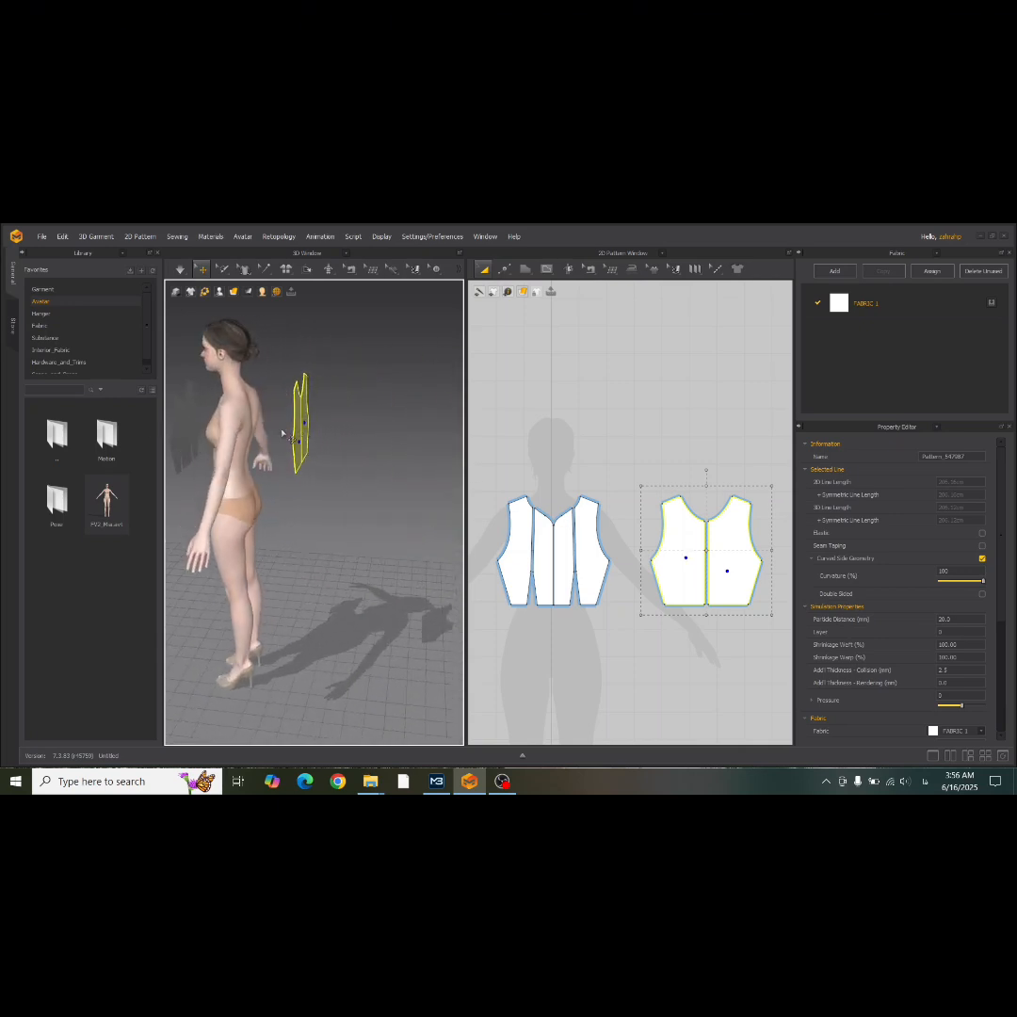
drag(297, 435, 257, 435)
right_drag(259, 436, 169, 442)
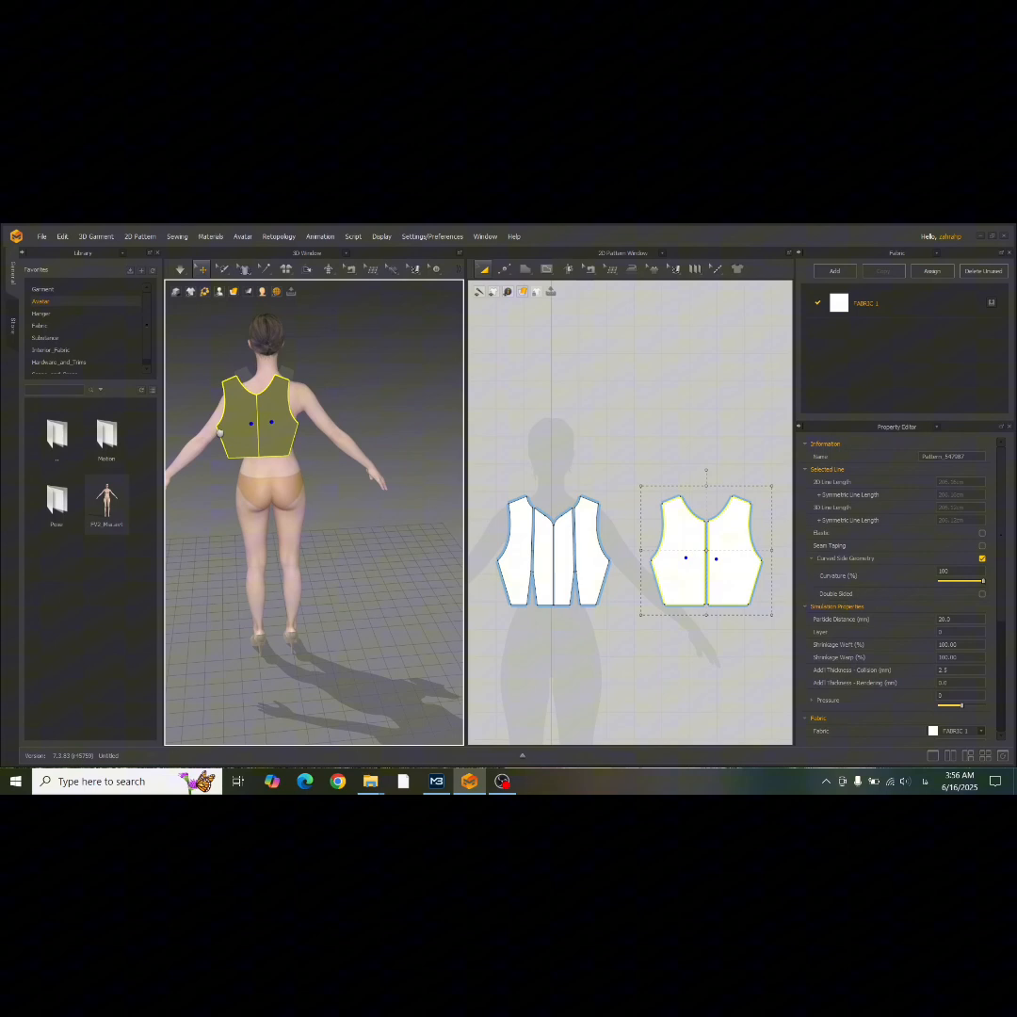
drag(274, 436, 267, 426)
Flip the back bodice pieces horizontally in 3D so their outer side faces away from the avatar.
right_click(267, 429)
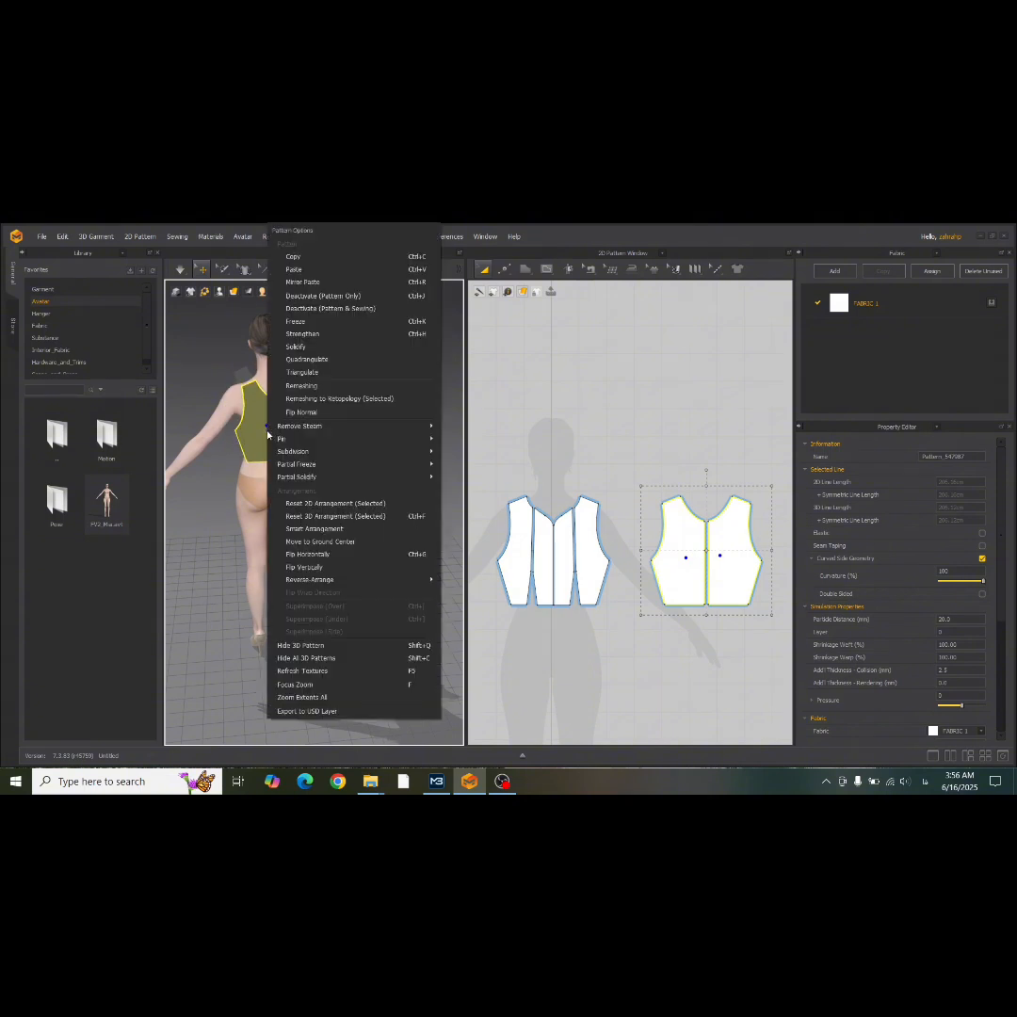
click(339, 557)
right_drag(301, 552, 407, 553)
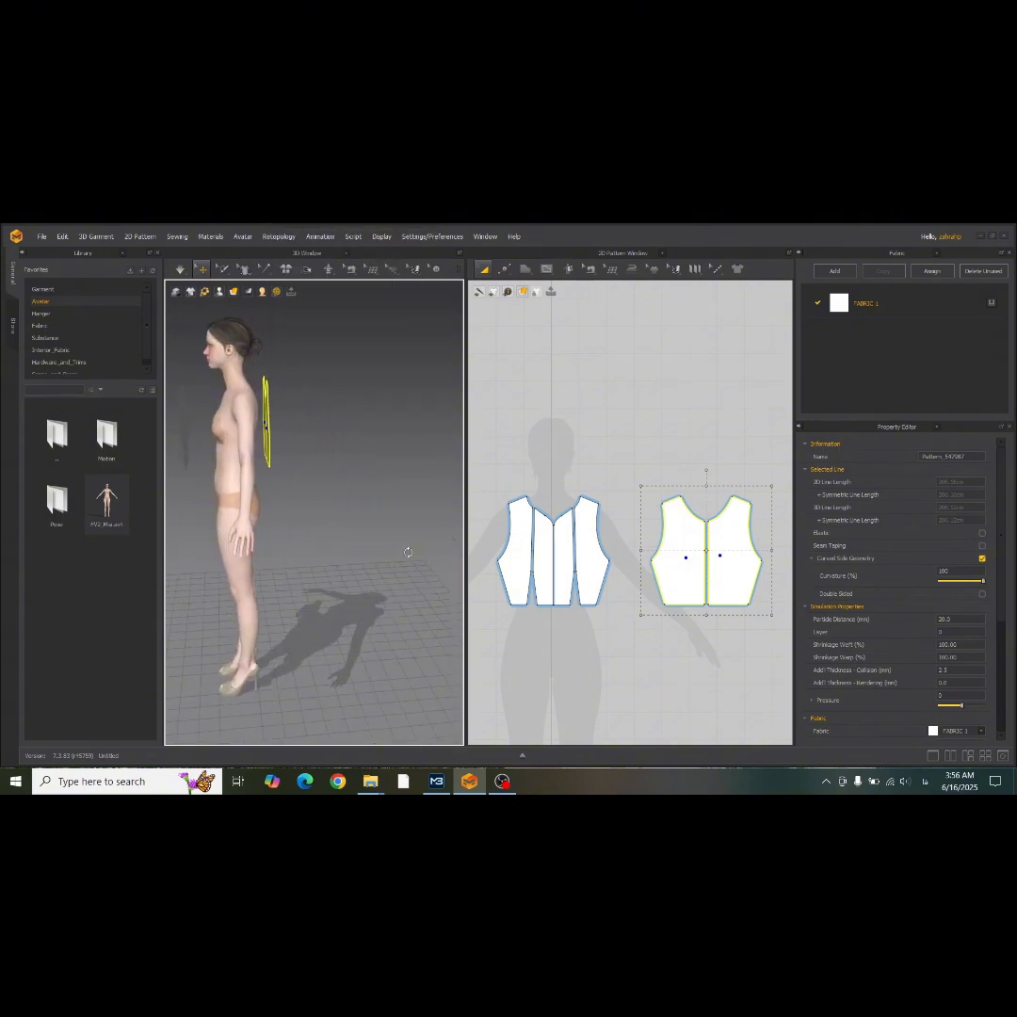
Select all the front bodice panels and move them closer to the avatar's chest in 3D.
drag(494, 468, 533, 531)
drag(543, 610, 652, 664)
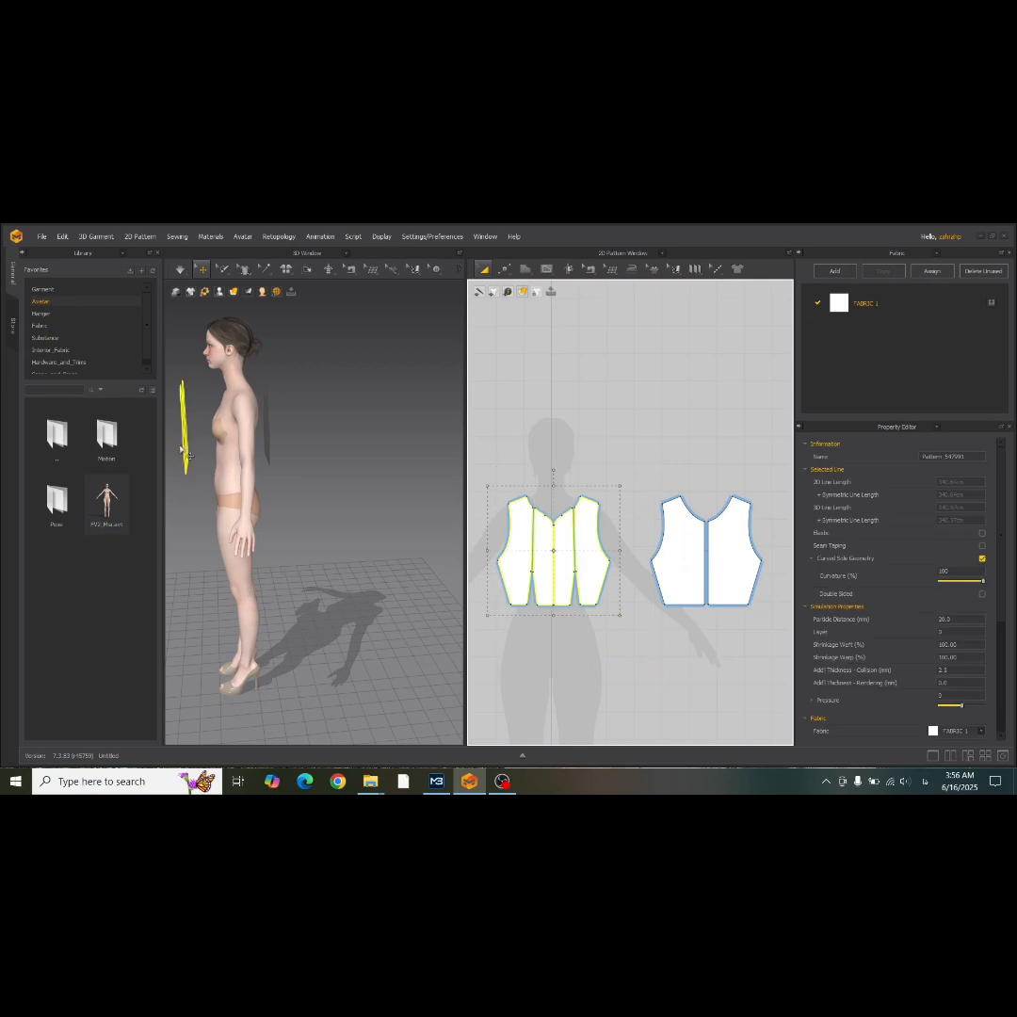
drag(193, 452, 209, 449)
right_drag(202, 463, 235, 453)
drag(224, 454, 213, 436)
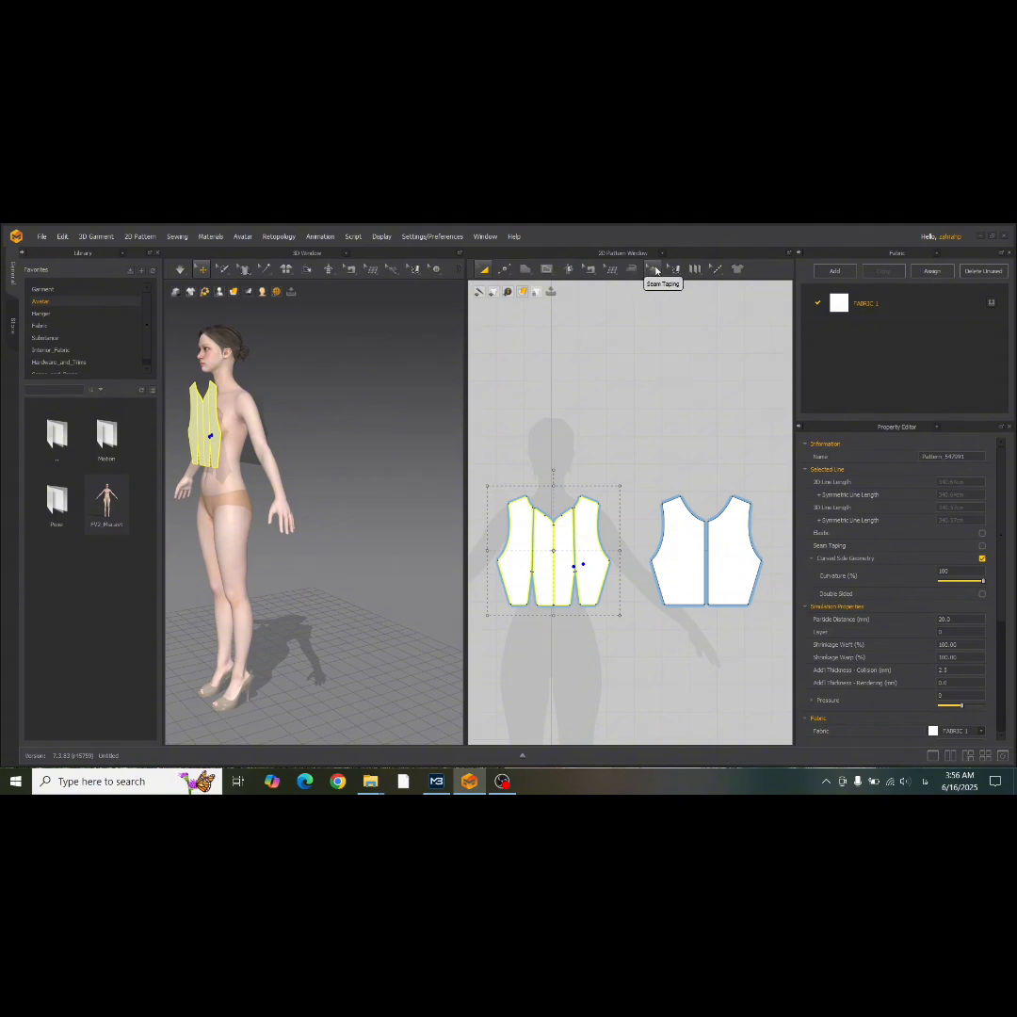
Sew the front bodice's side edge to the back bodice's side edge with Segment Sewing.
click(589, 269)
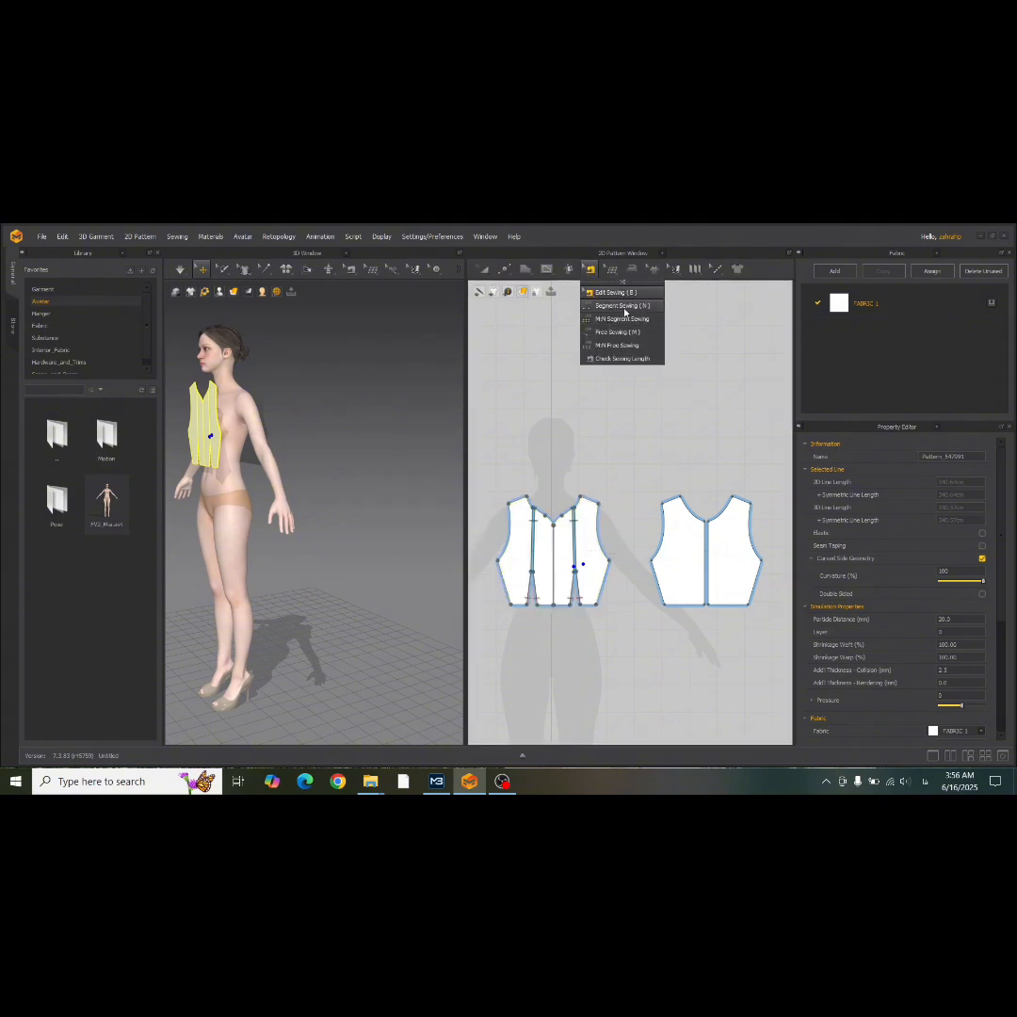
click(628, 306)
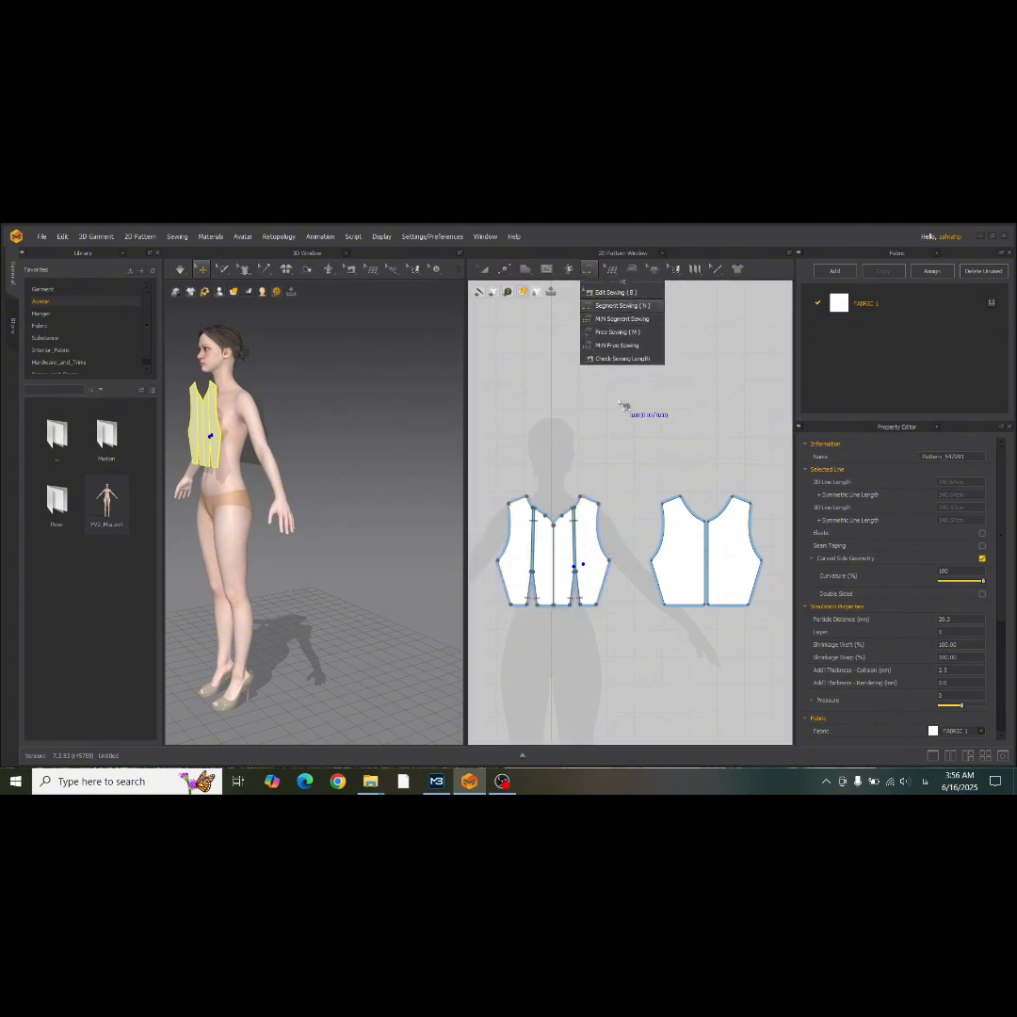
scroll(532, 621, up, 3)
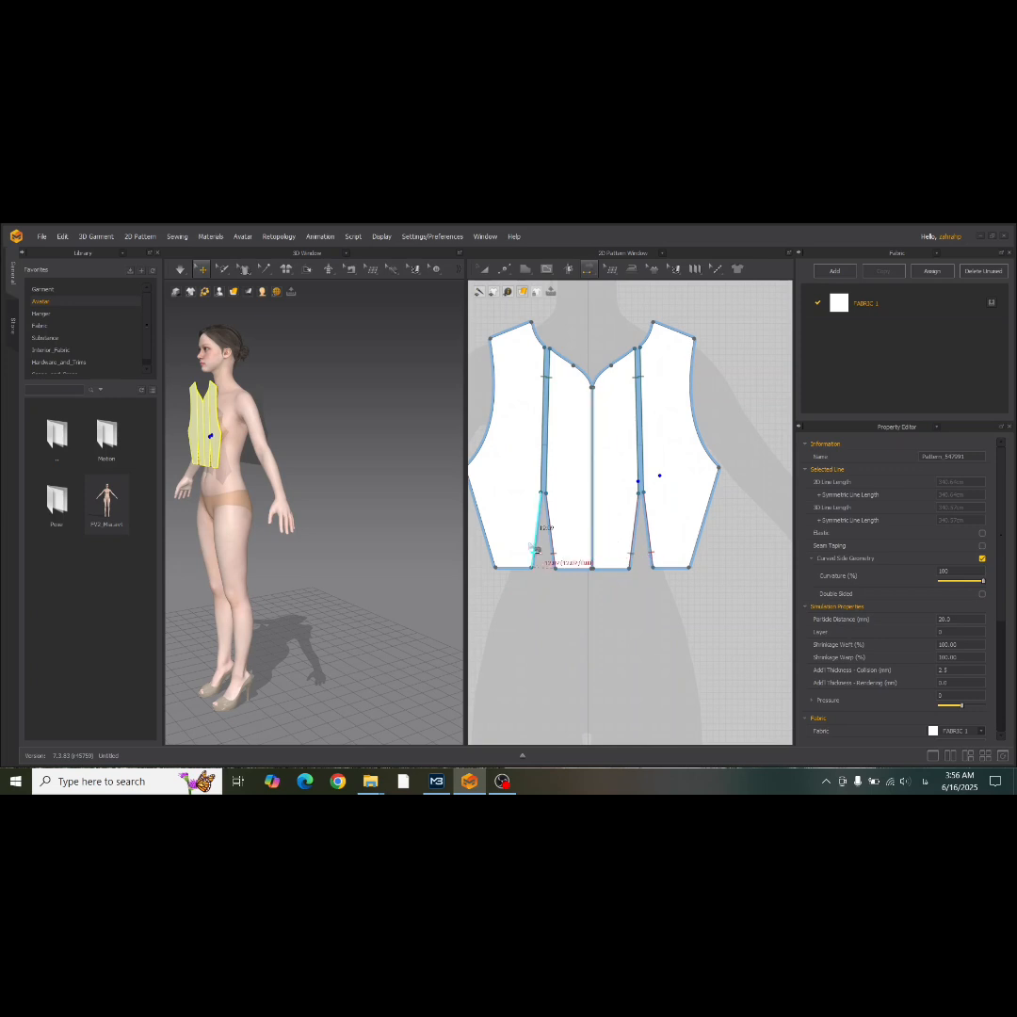
right_drag(223, 544, 309, 548)
middle_drag(241, 492, 367, 568)
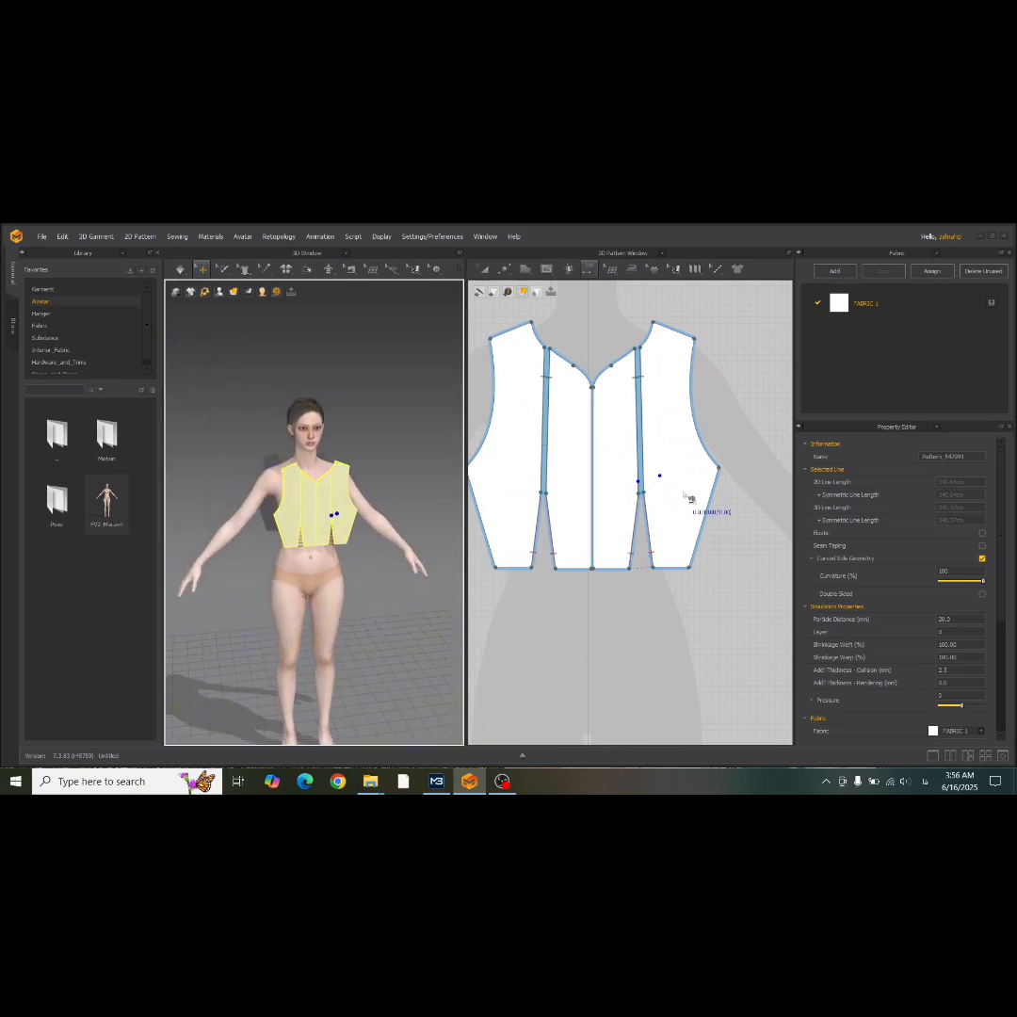
scroll(714, 472, down, 2)
middle_drag(713, 475, 621, 492)
click(625, 516)
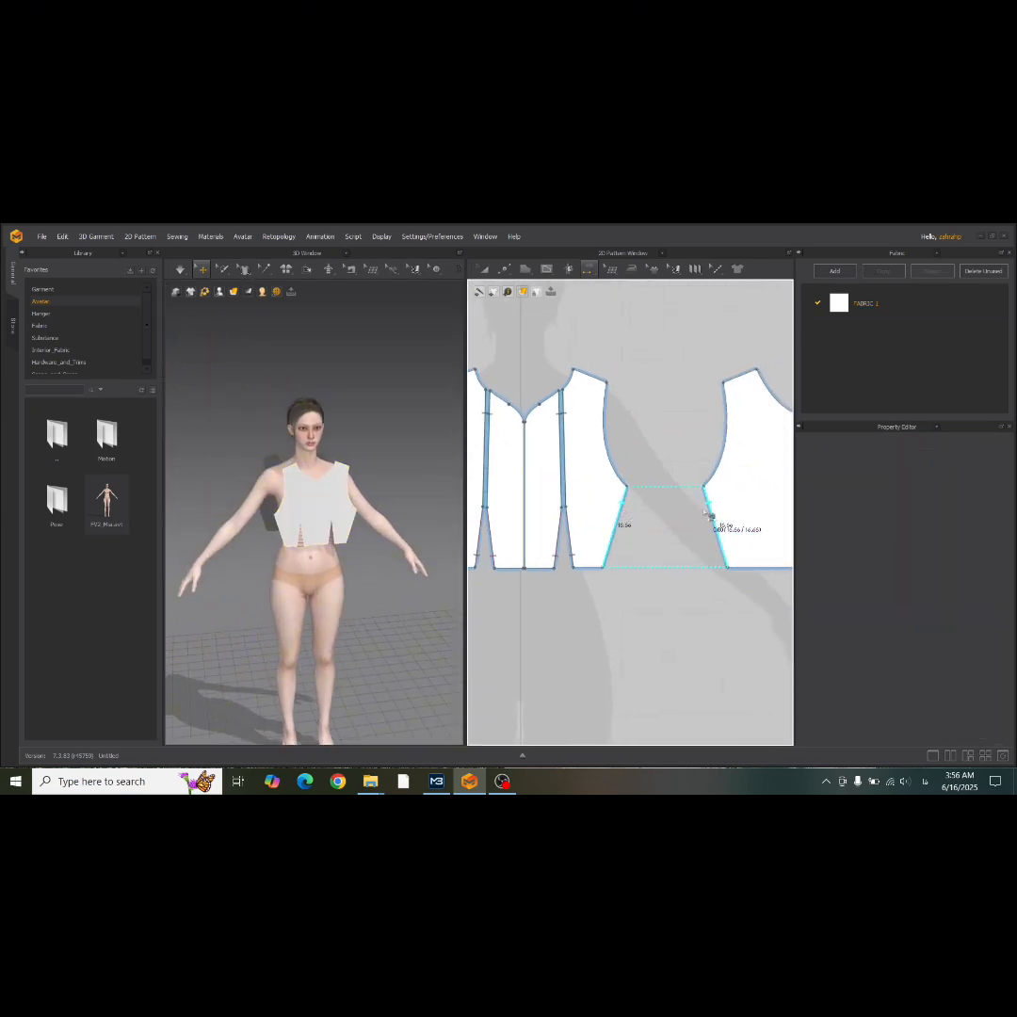
click(714, 523)
Sew the front shoulder edge to the back shoulder edge, and join the two back halves along the centre back.
click(598, 382)
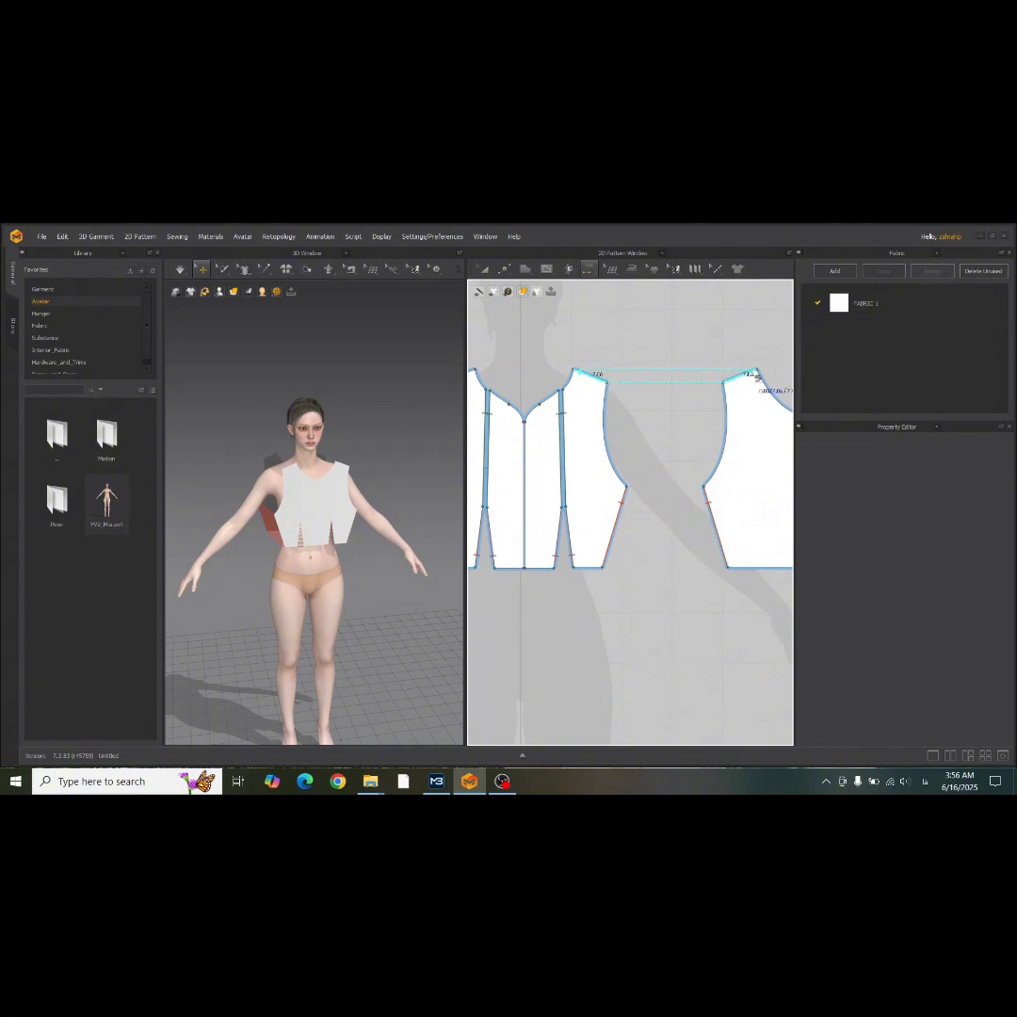
middle_drag(627, 317, 472, 346)
click(652, 475)
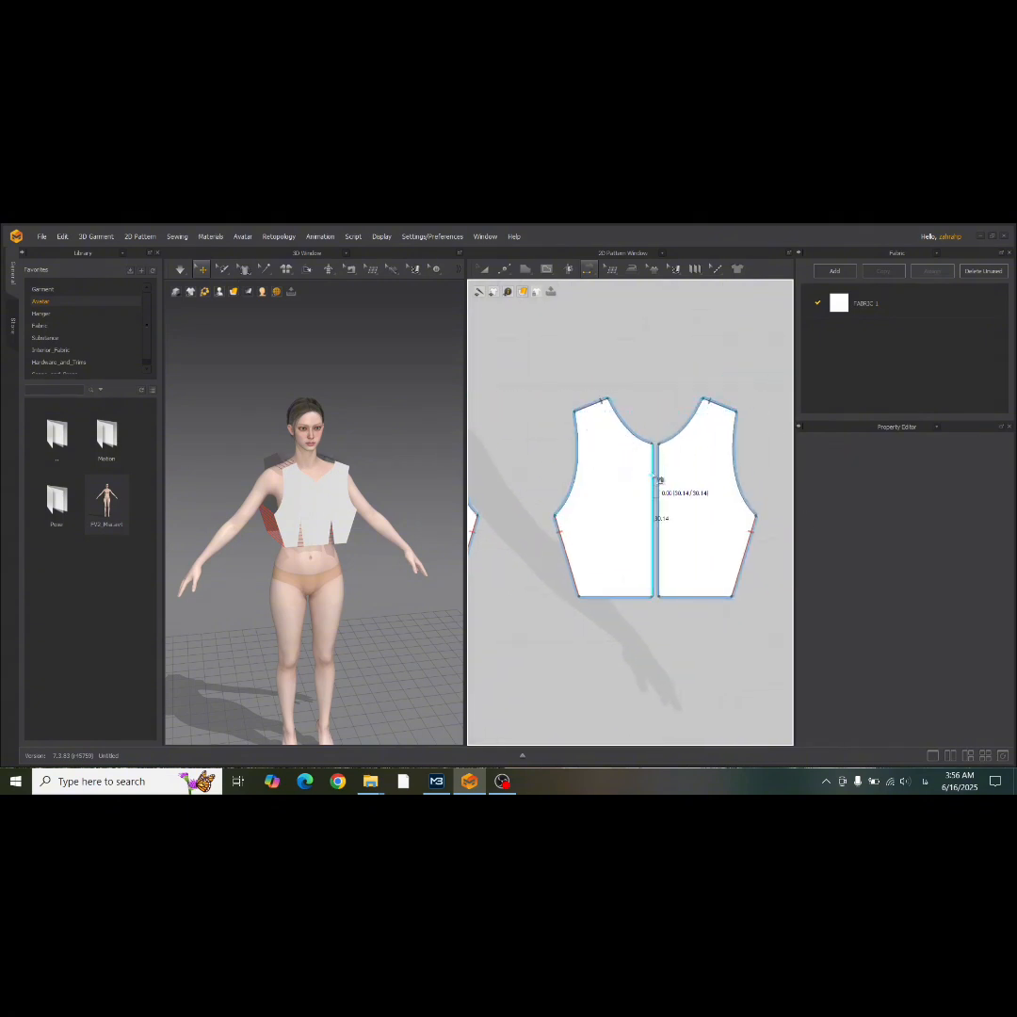
click(659, 475)
Try simulating the sewn bodice on the avatar, and undo the drape.
scroll(266, 509, up, 3)
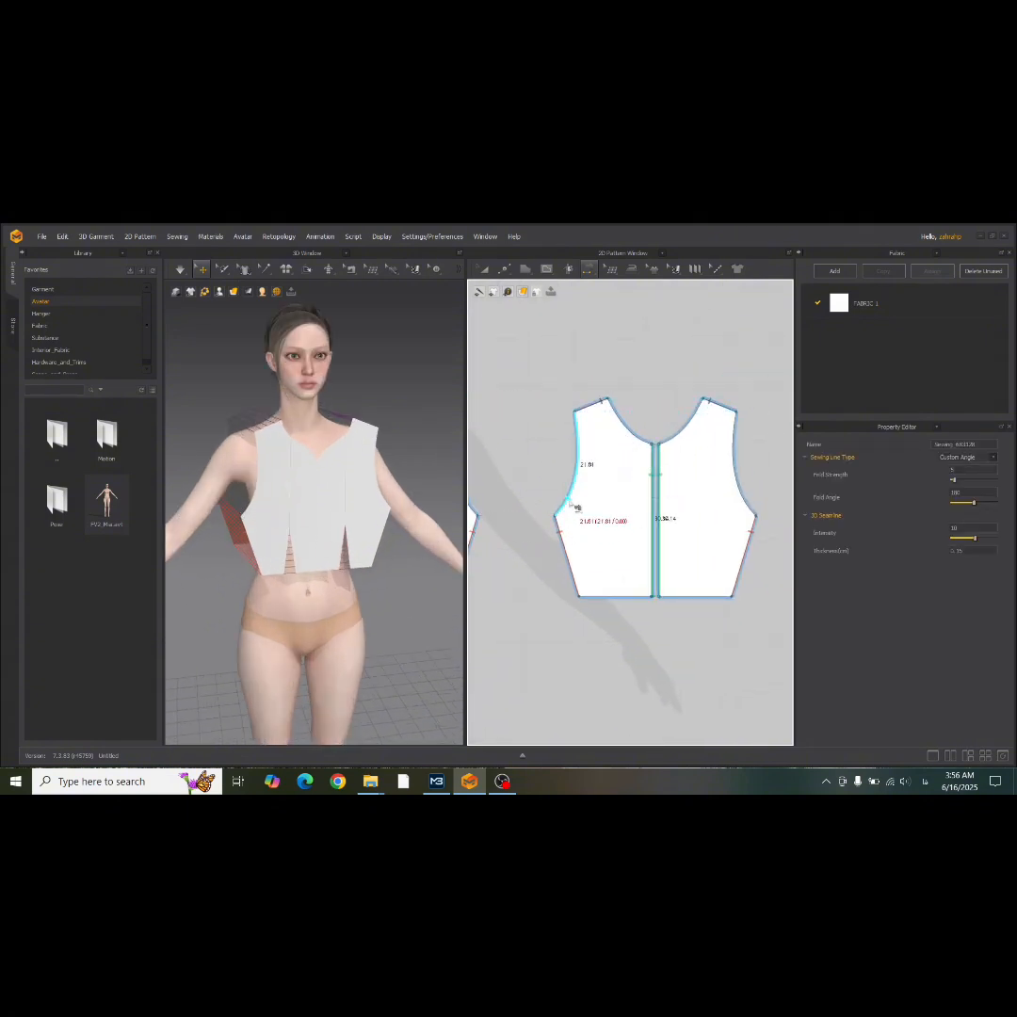
middle_drag(579, 464, 853, 516)
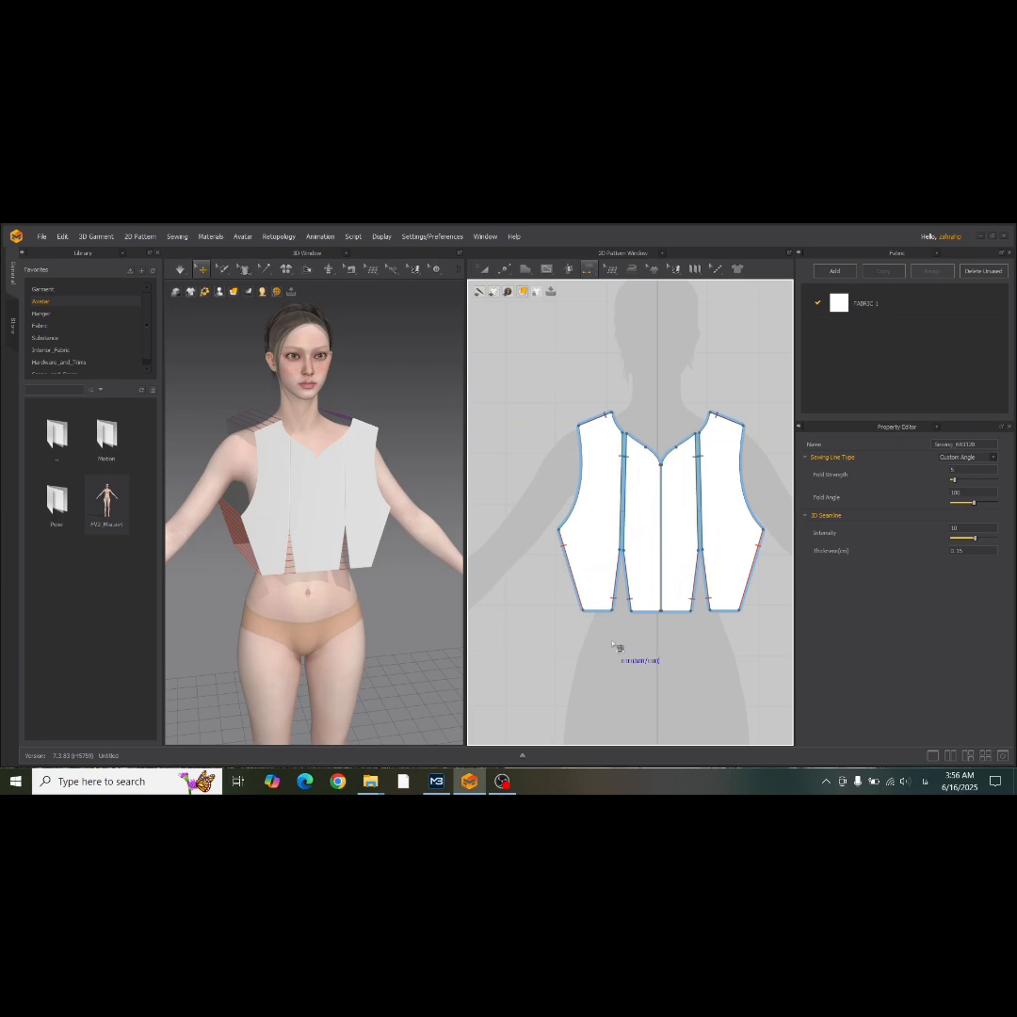
key(space)
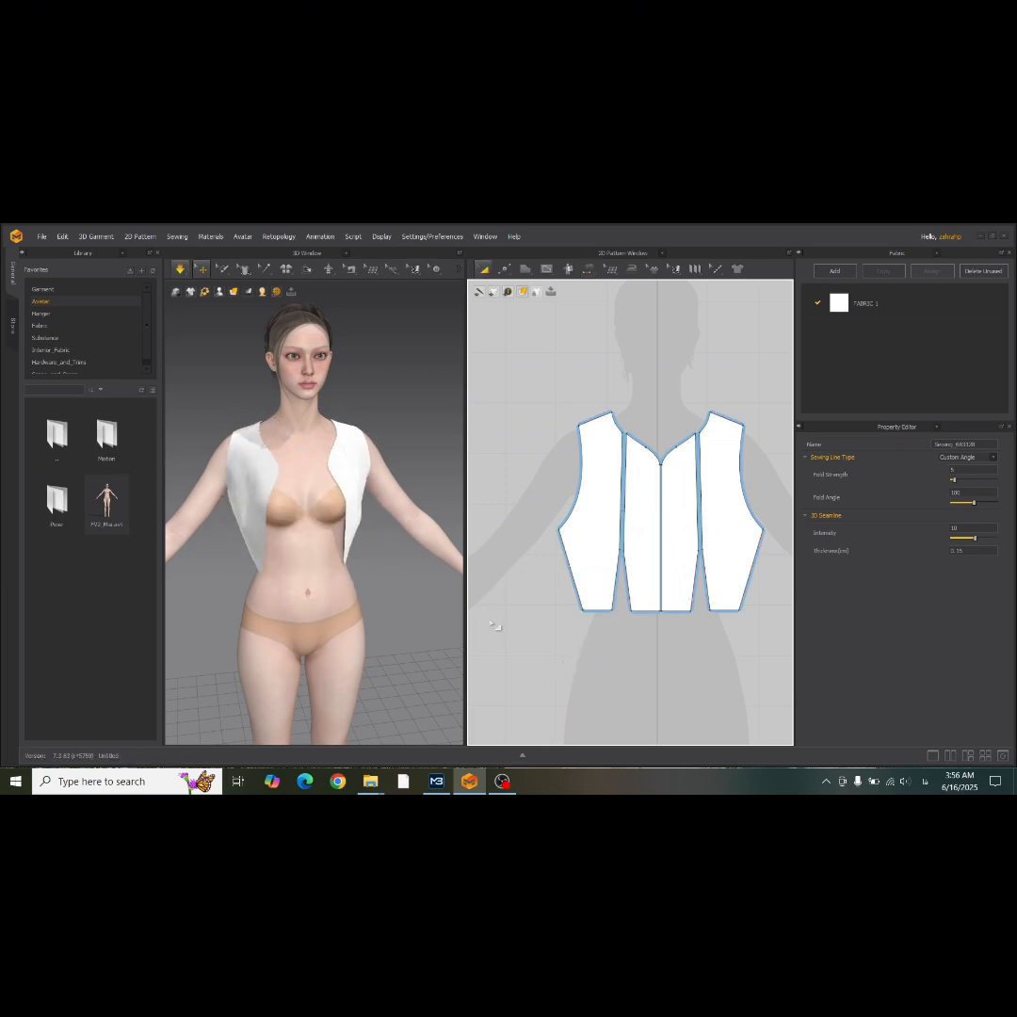
key(ctrl+z)
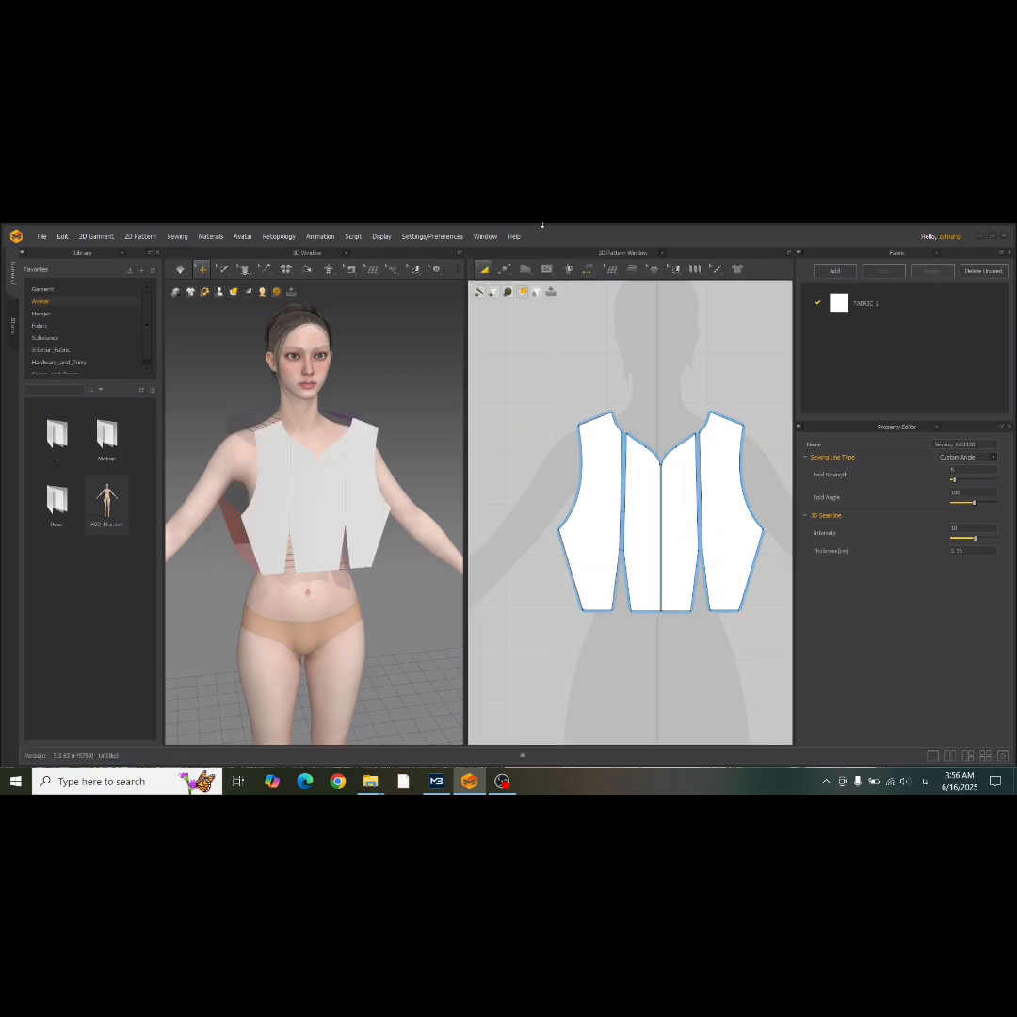
Sew the two front centre panels together along the centre front edge with Segment Sewing.
click(590, 271)
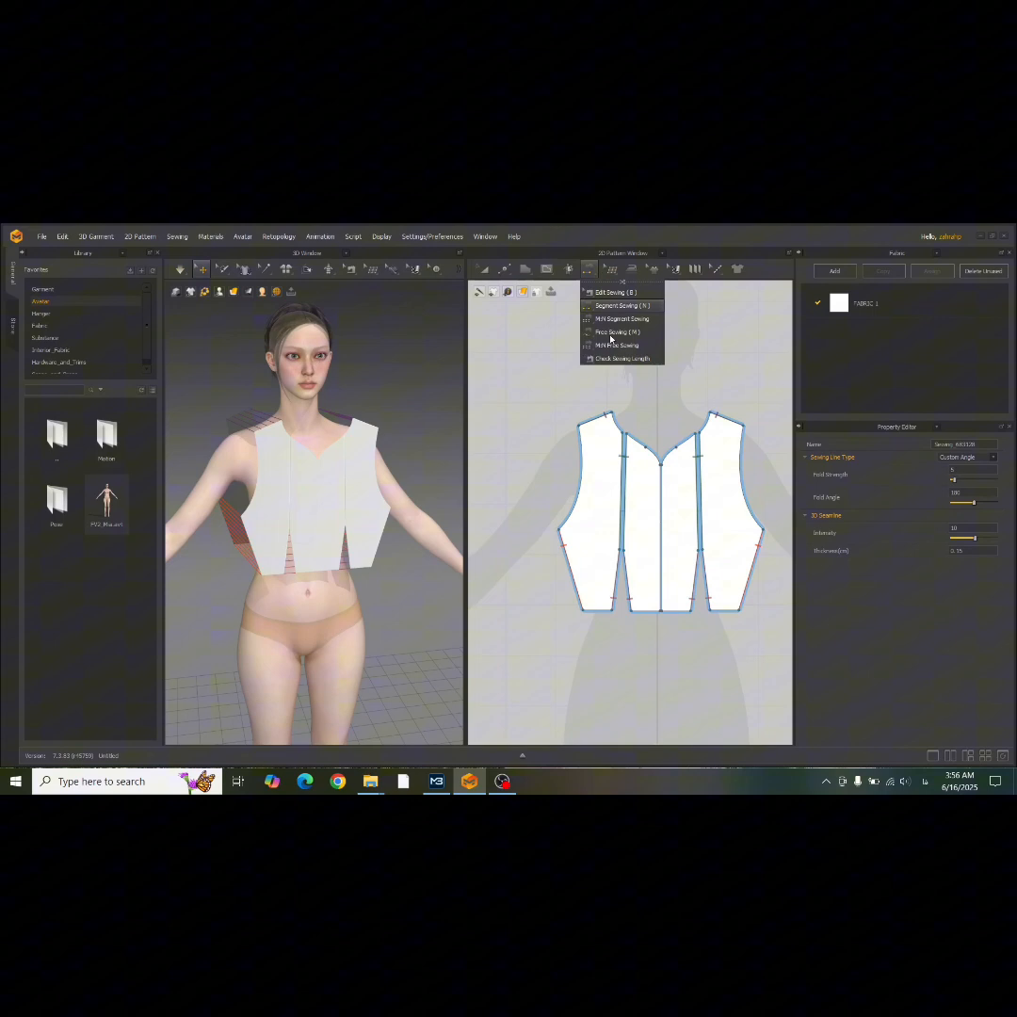
click(667, 495)
click(669, 527)
Simulate the bodice on the avatar and examine its drape from the front and the back.
key(space)
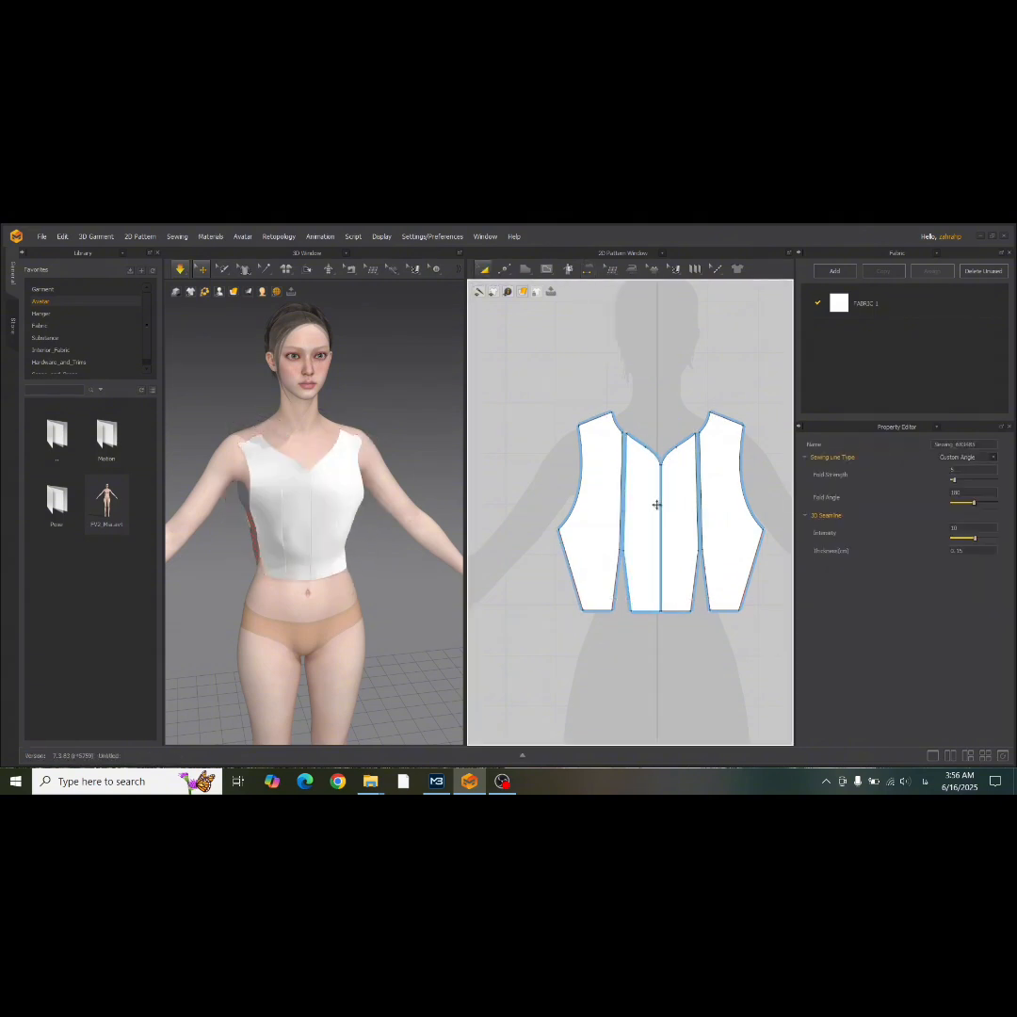
right_drag(357, 481, 311, 535)
scroll(310, 535, up, 5)
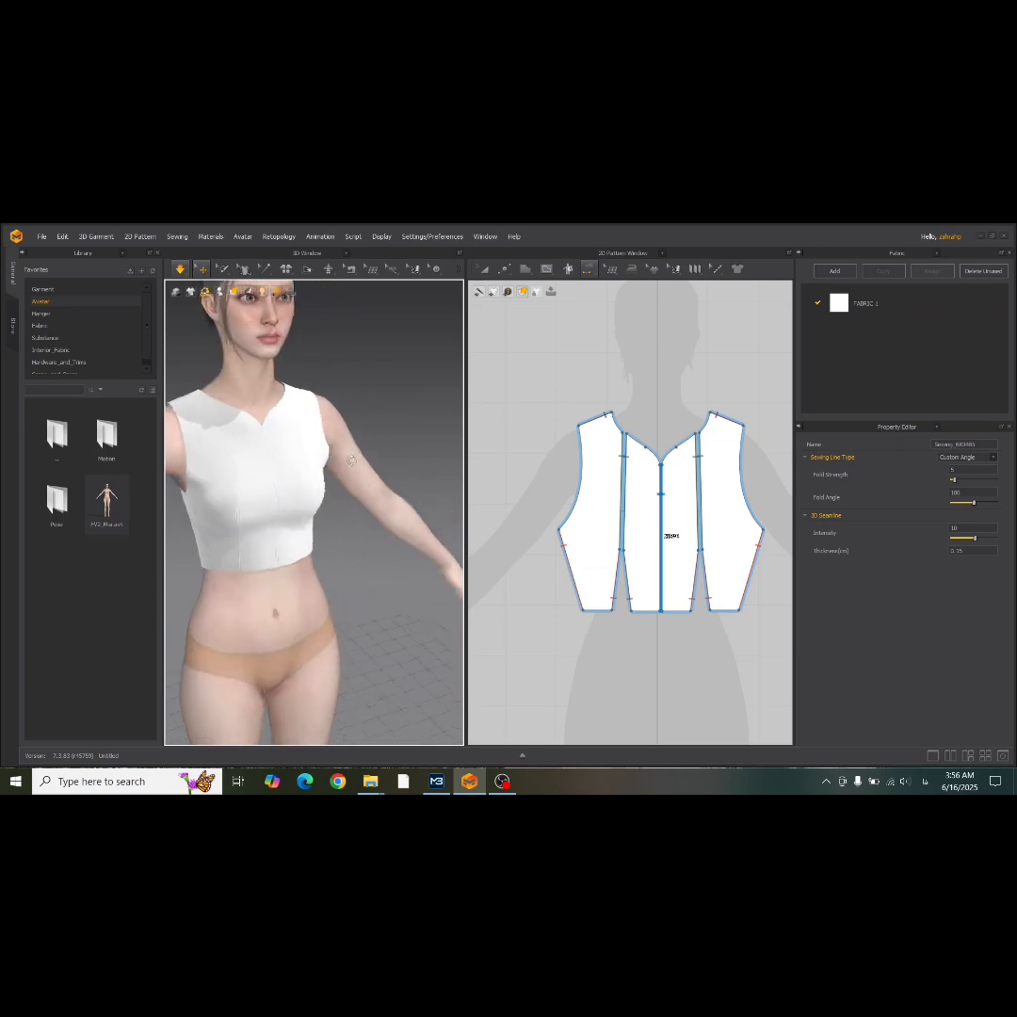
click(311, 534)
right_drag(275, 560, 283, 567)
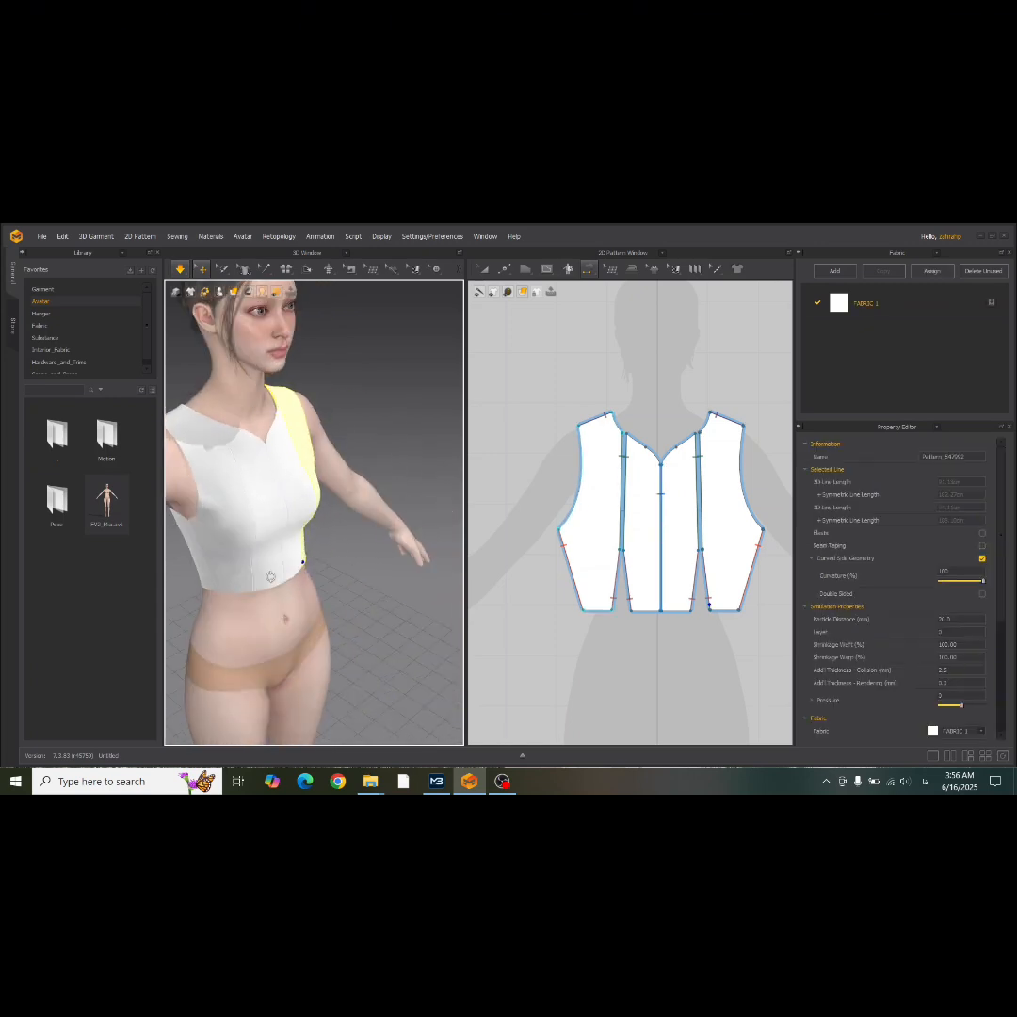
drag(283, 569, 337, 637)
right_drag(307, 590, 494, 565)
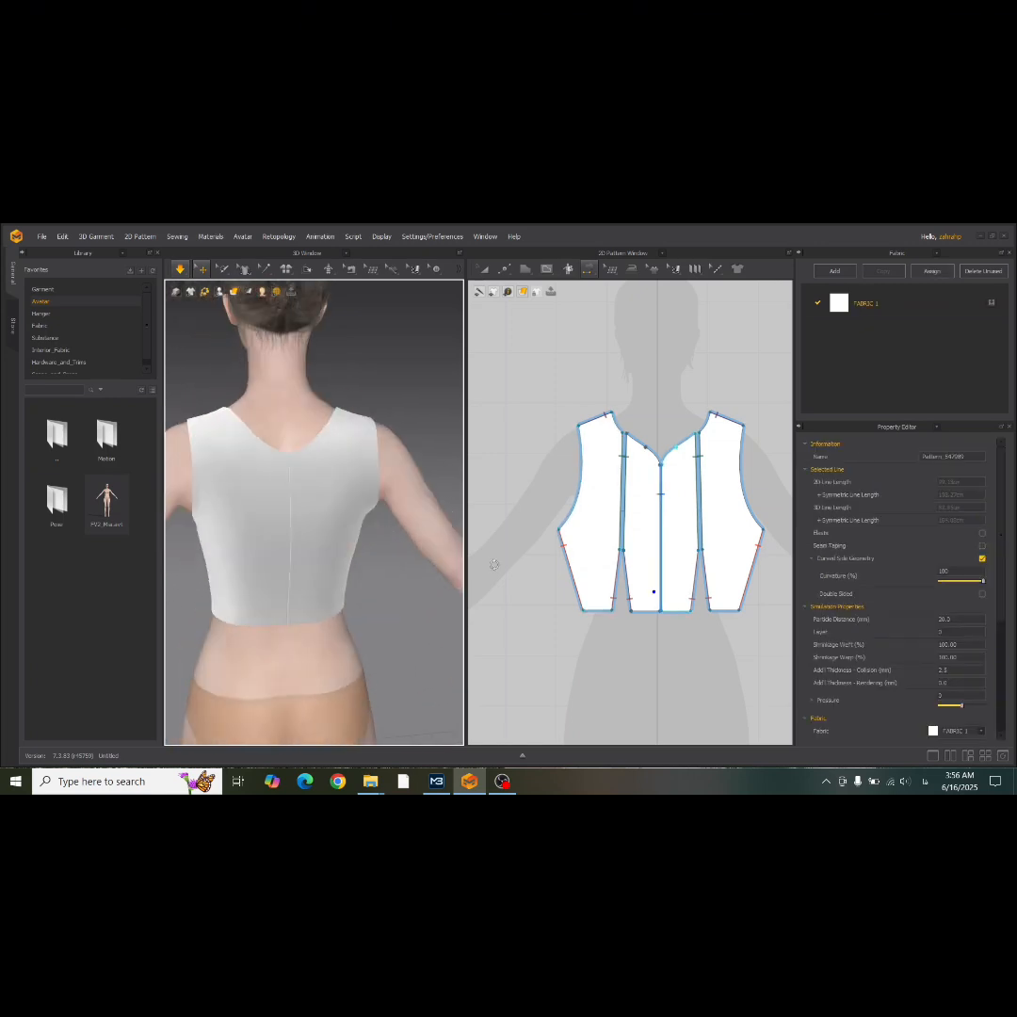
Raise the centre back neck point of the symmetric back halves nearly to shoulder height with Edit Pattern.
click(504, 269)
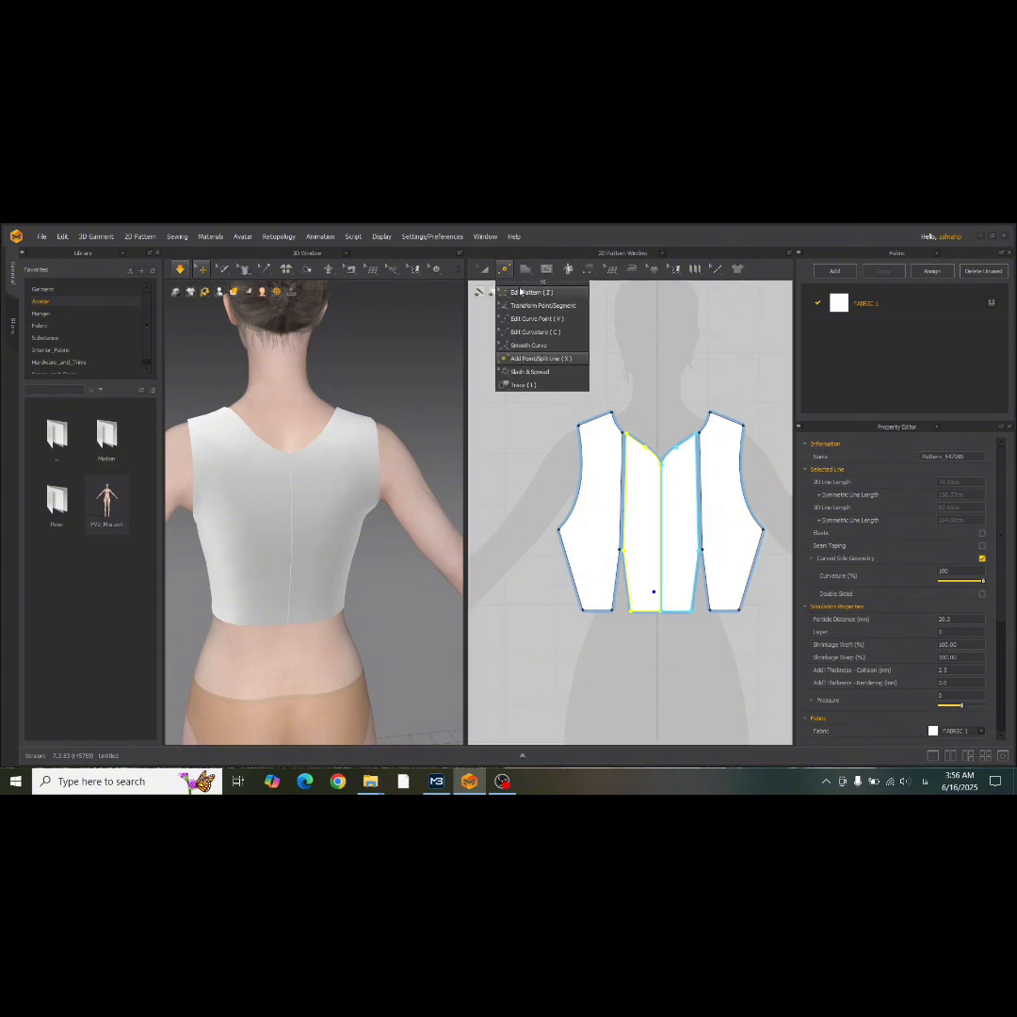
middle_drag(649, 481, 451, 464)
scroll(599, 488, down, 2)
middle_drag(701, 486, 604, 481)
scroll(604, 487, up, 3)
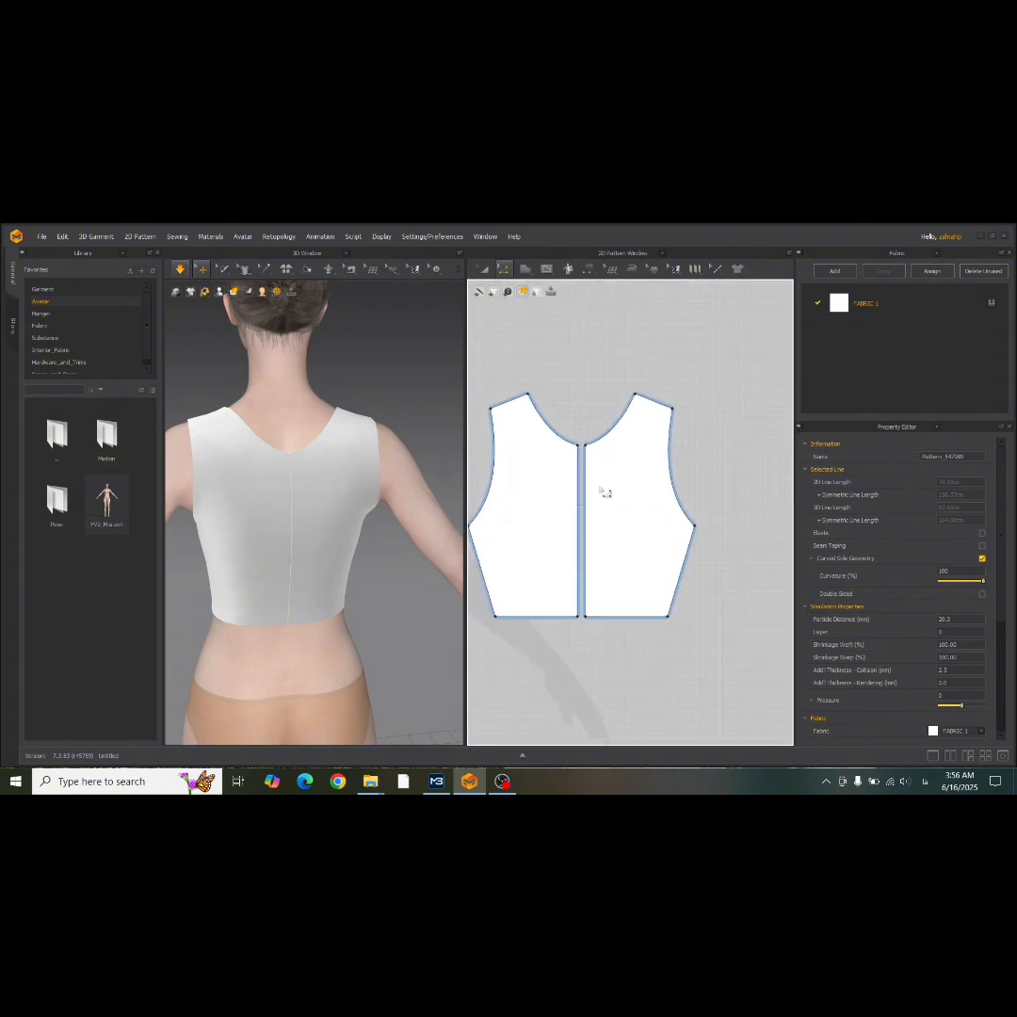
click(583, 454)
scroll(569, 441, up, 2)
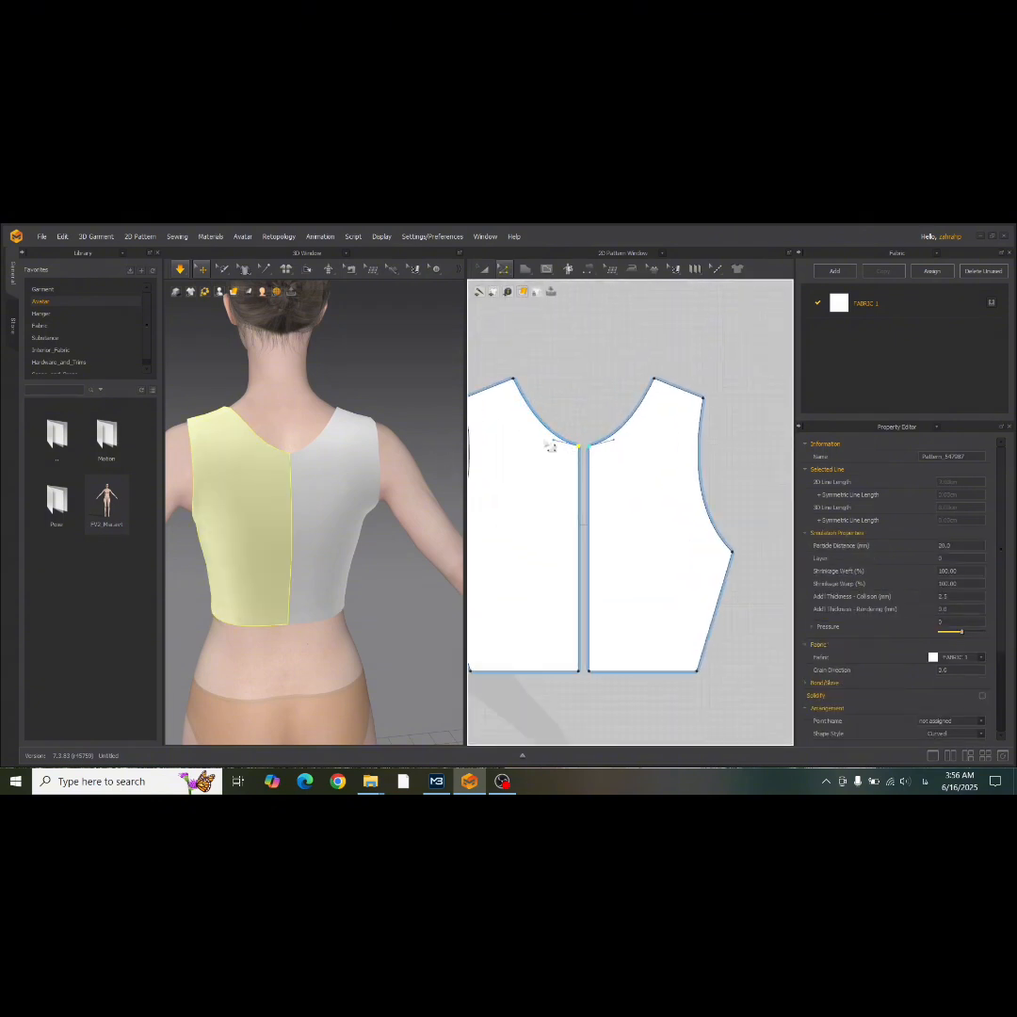
drag(585, 451, 581, 389)
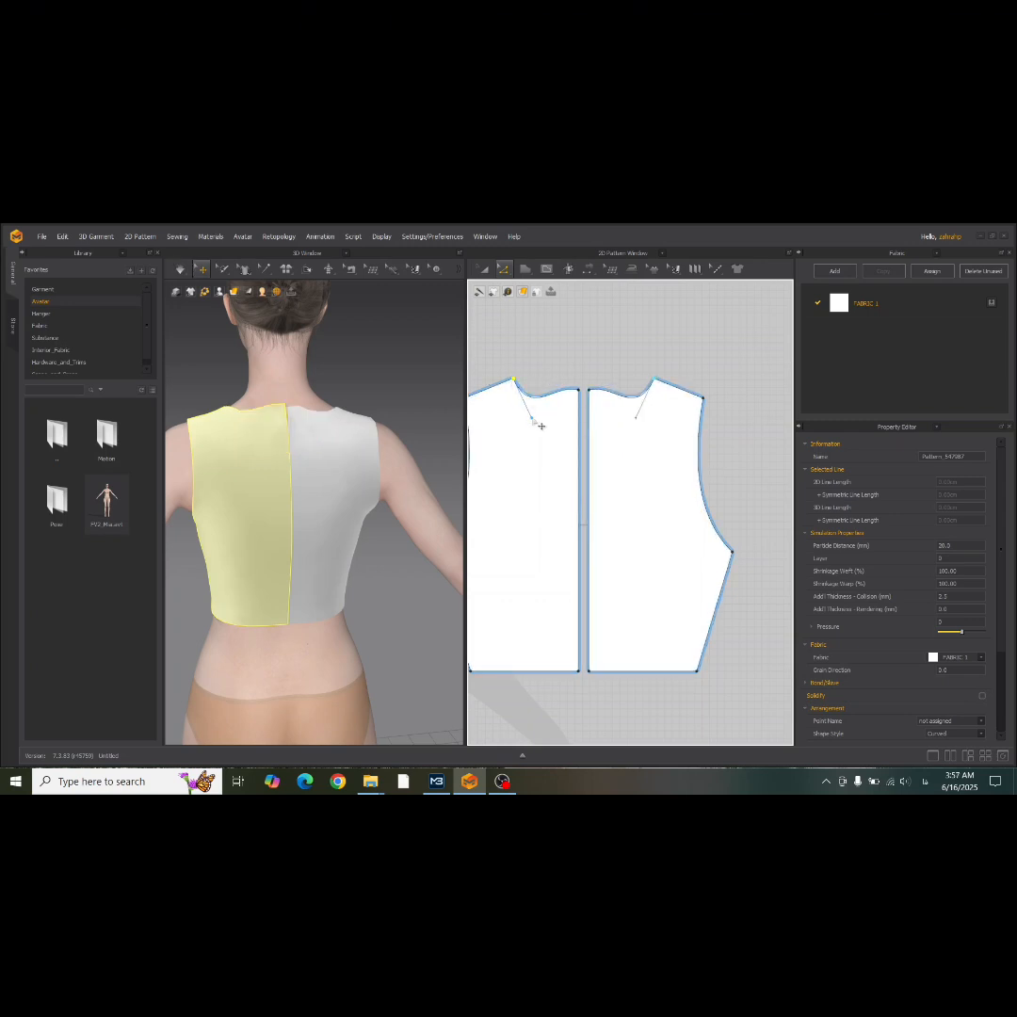
Adjust the back neckline's curve handles into a smooth, shallow curve and simulate the bodice.
scroll(573, 397, up, 3)
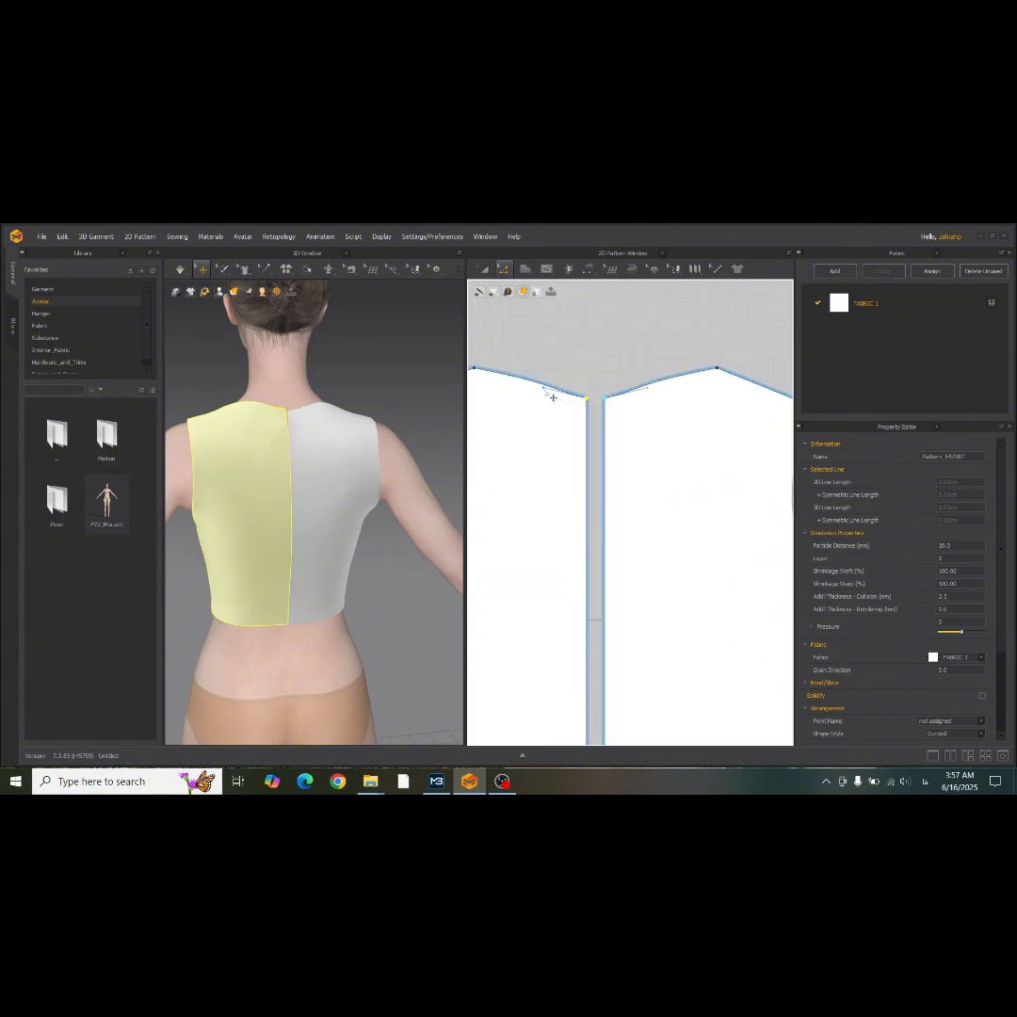
drag(543, 388, 524, 393)
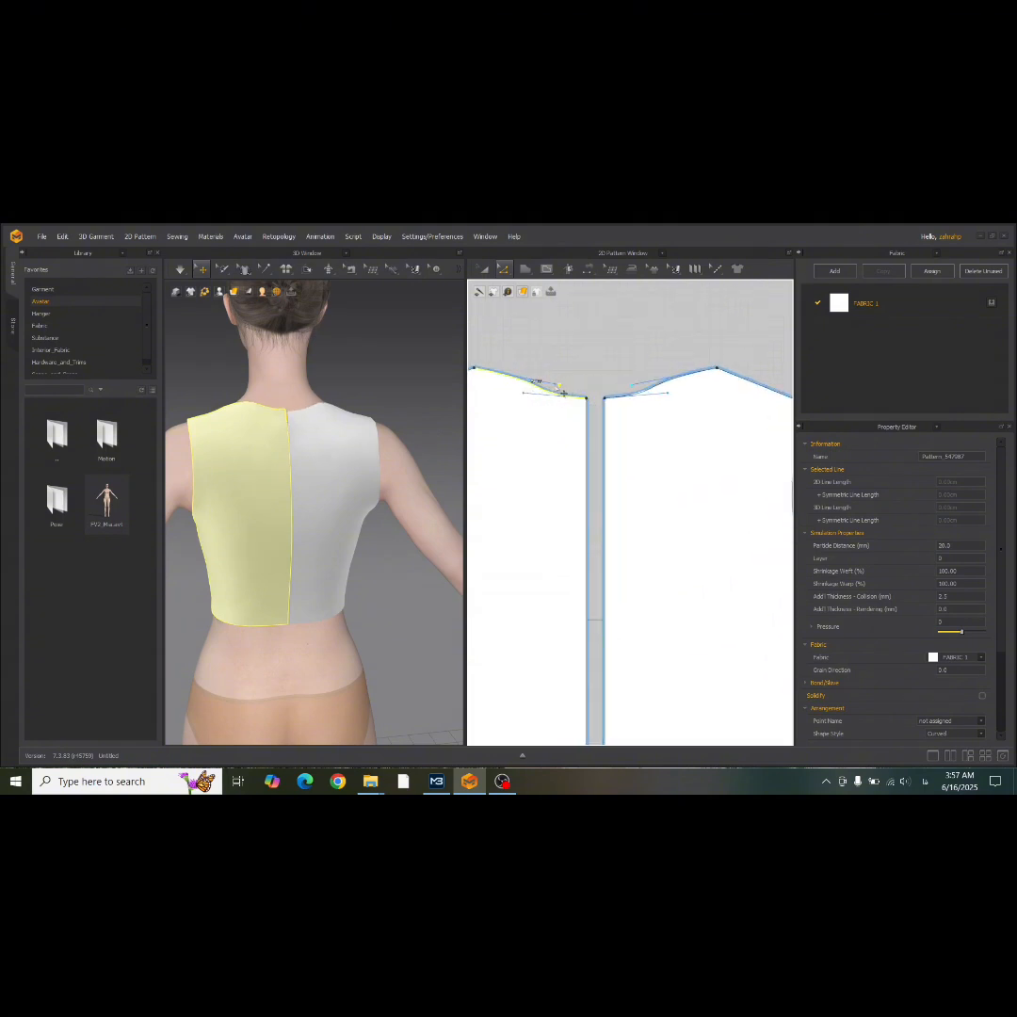
click(565, 349)
scroll(564, 360, down, 3)
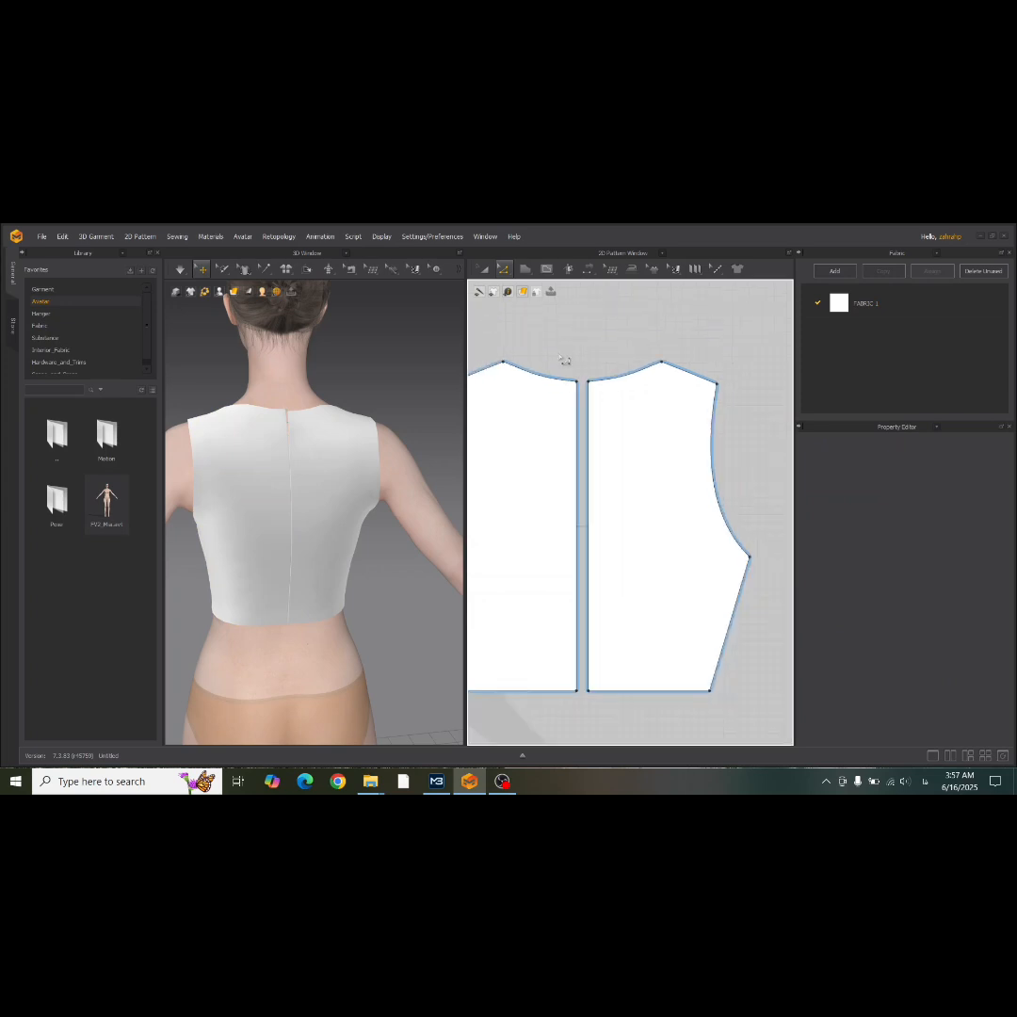
scroll(354, 508, down, 4)
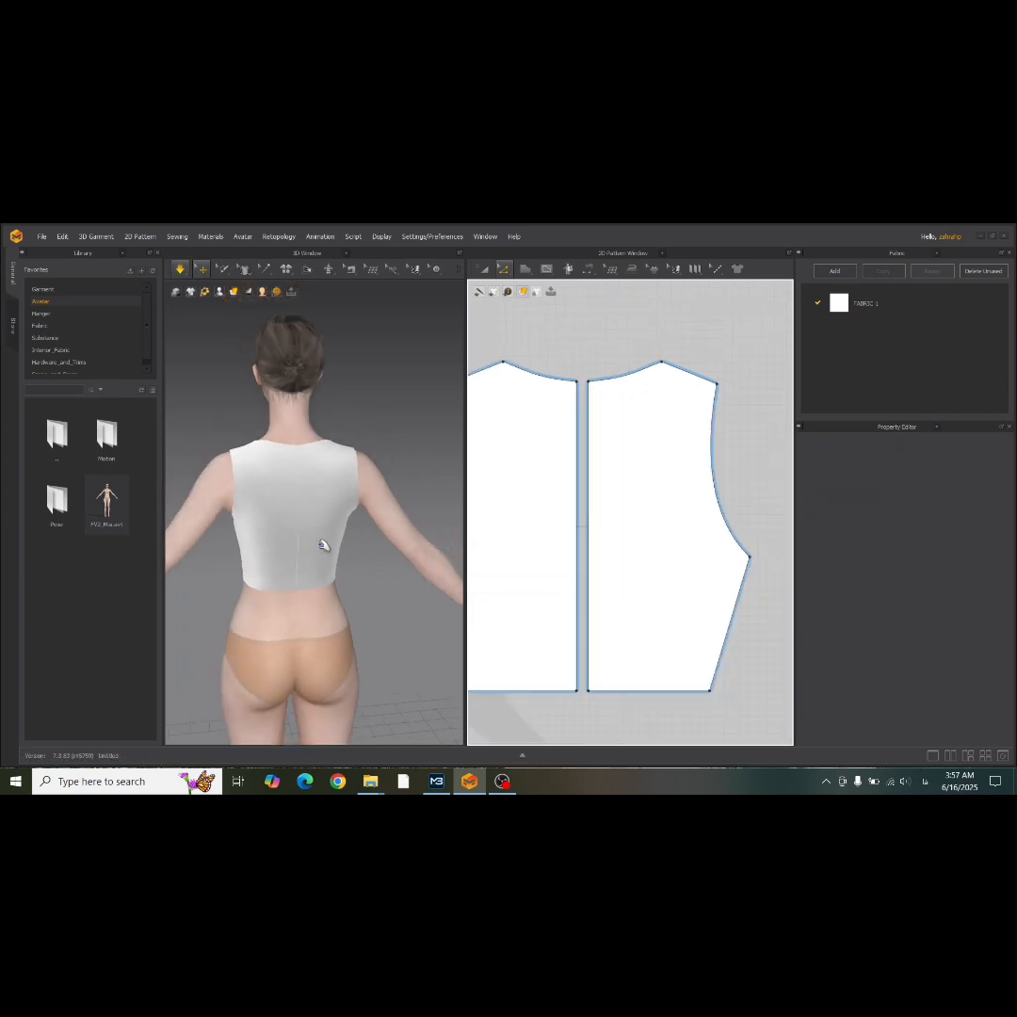
Merge the two back halves into one piece along the centre back seam with Edit Sewing.
right_drag(323, 544, 548, 540)
scroll(555, 548, down, 3)
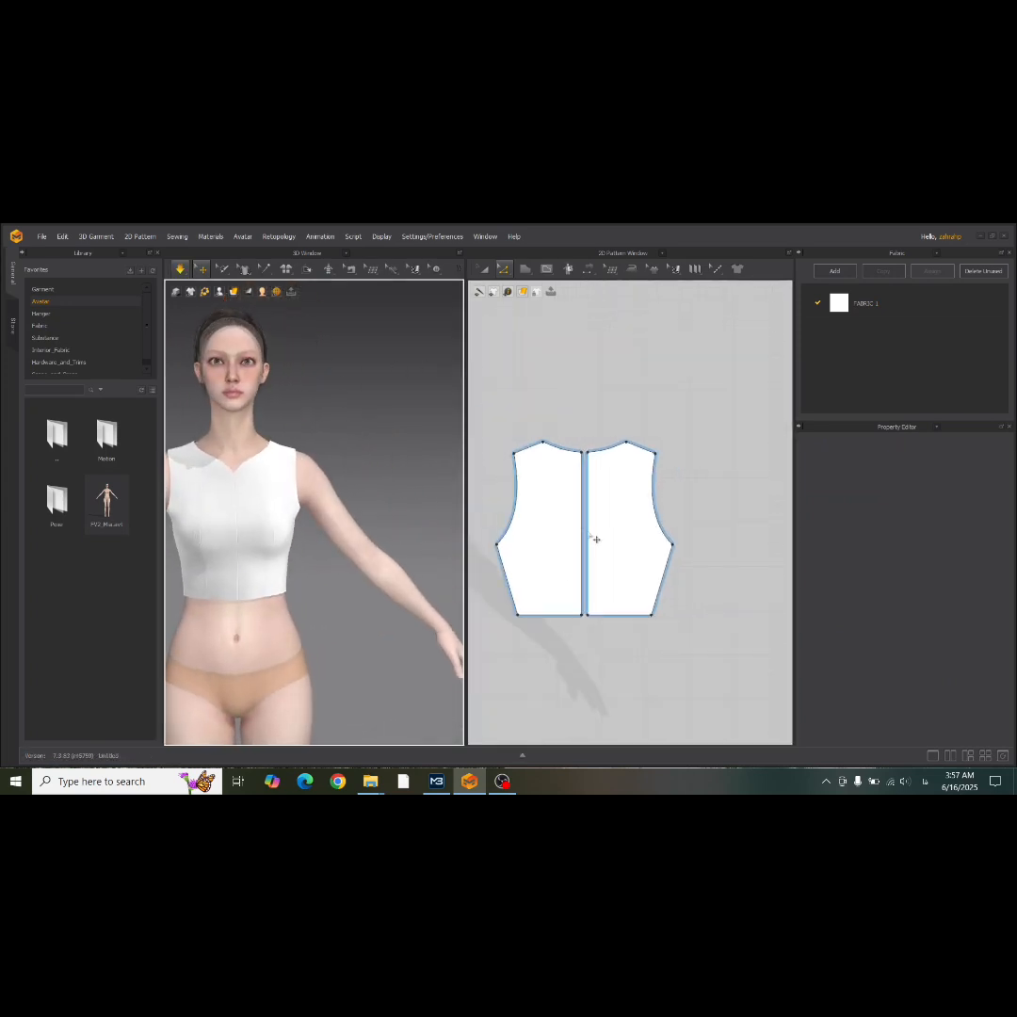
click(590, 270)
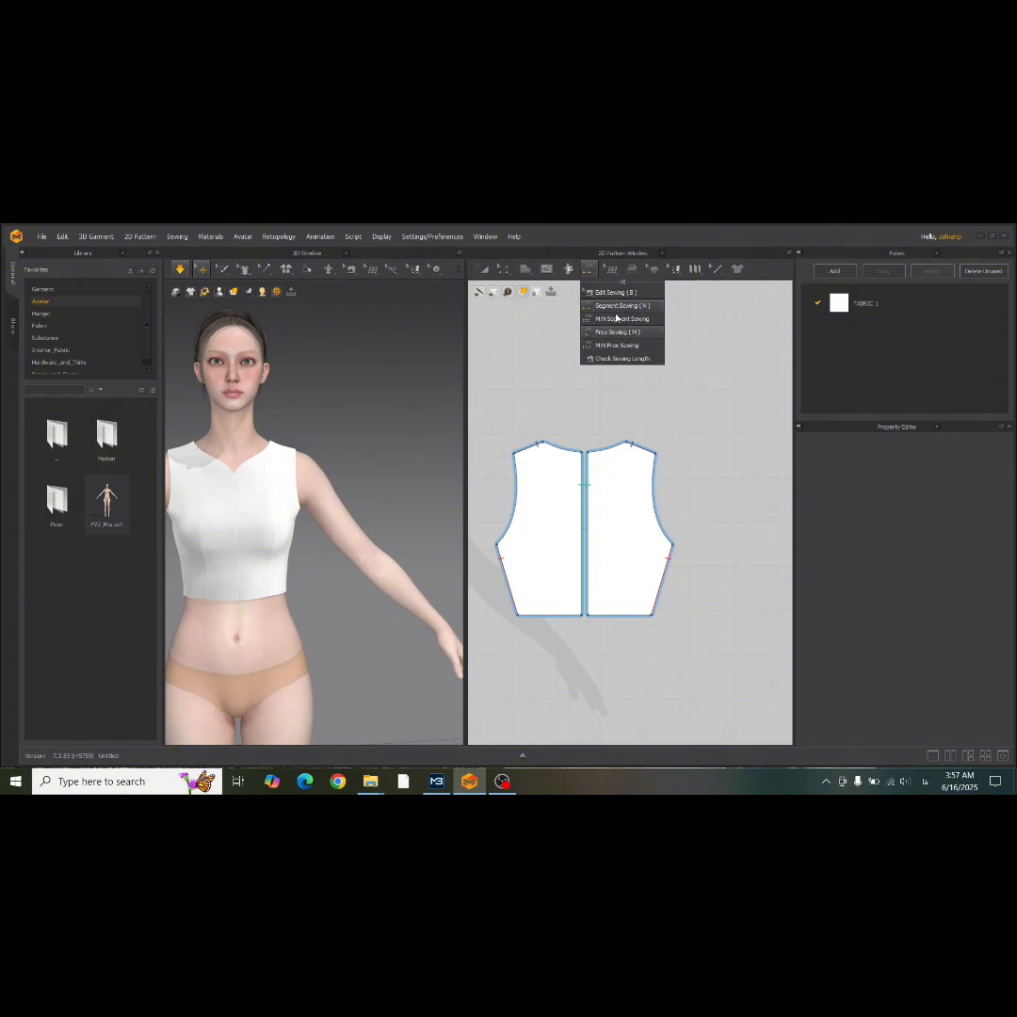
click(603, 290)
click(585, 513)
right_click(584, 509)
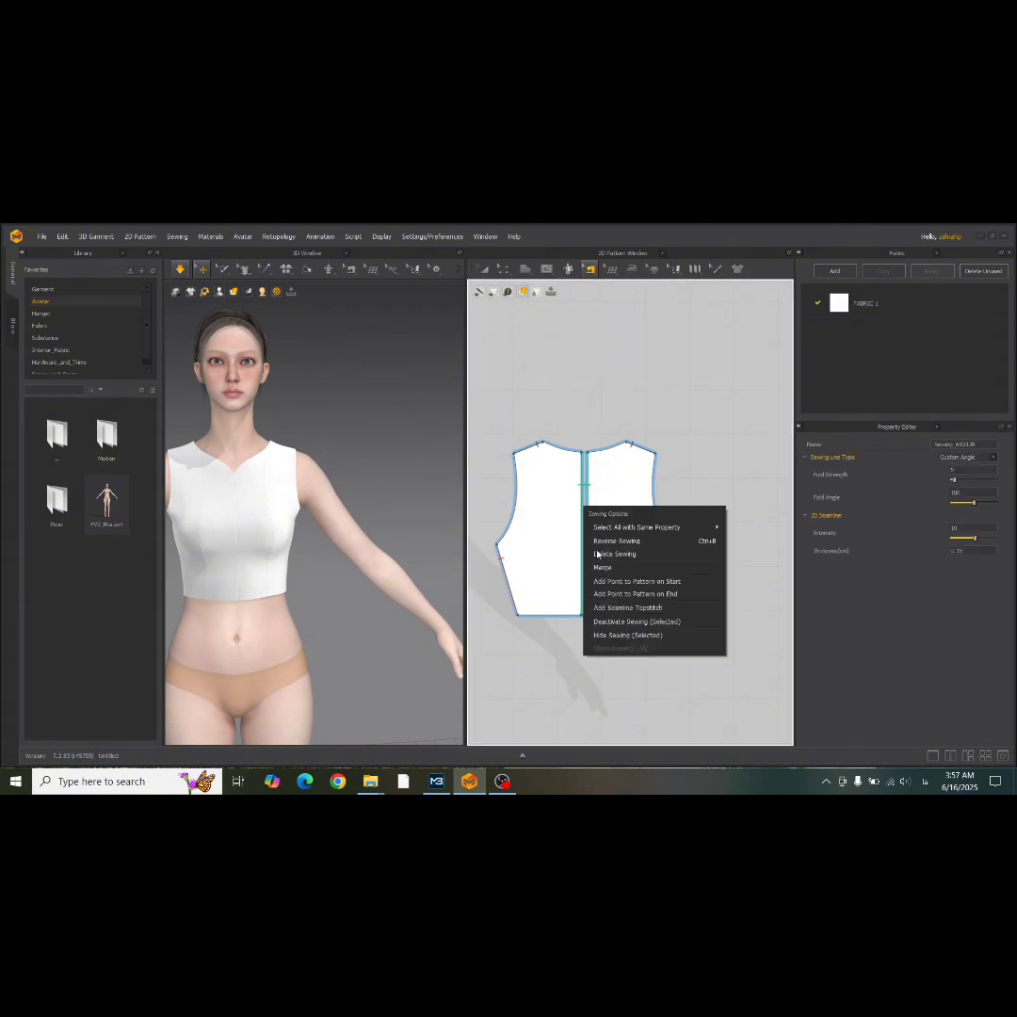
click(602, 568)
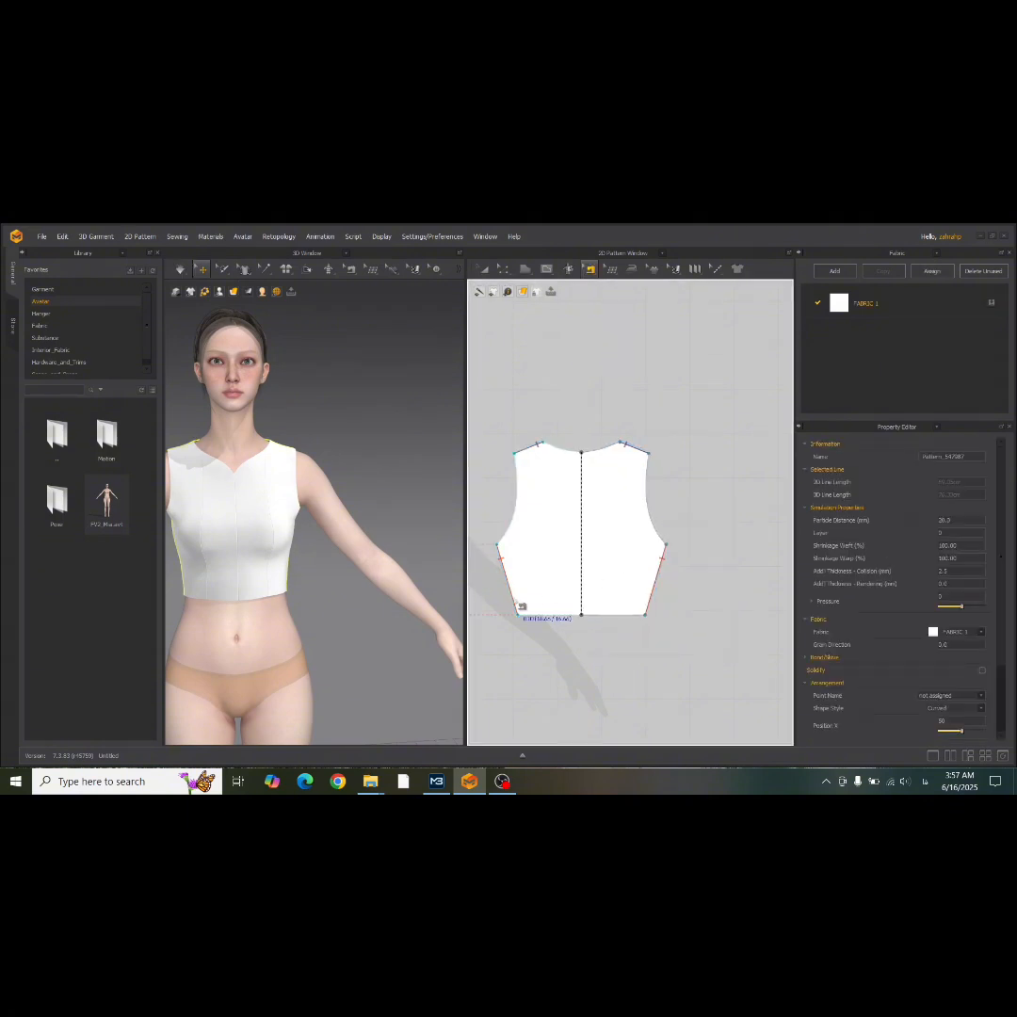
Merge the two front centre panels into one piece along the centre front seam.
scroll(517, 600, down, 2)
middle_drag(519, 602, 712, 577)
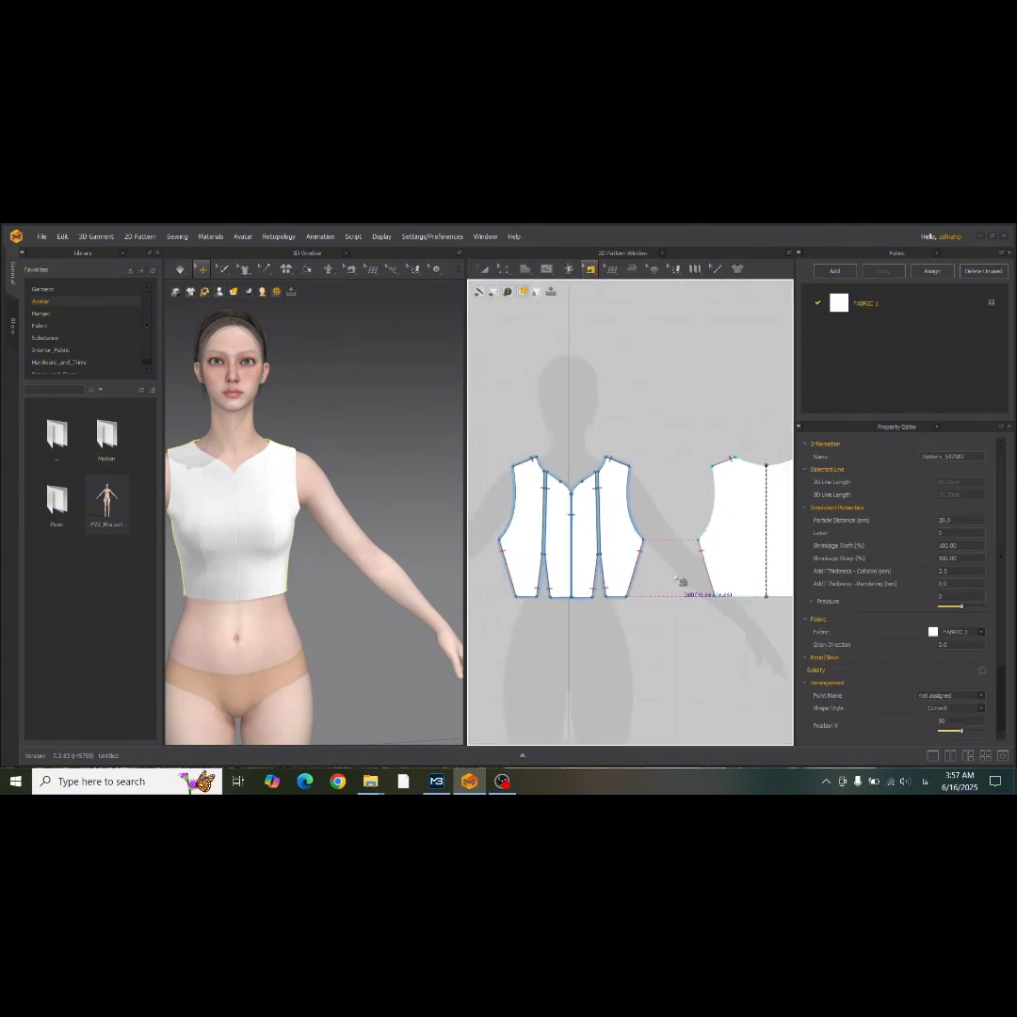
click(579, 544)
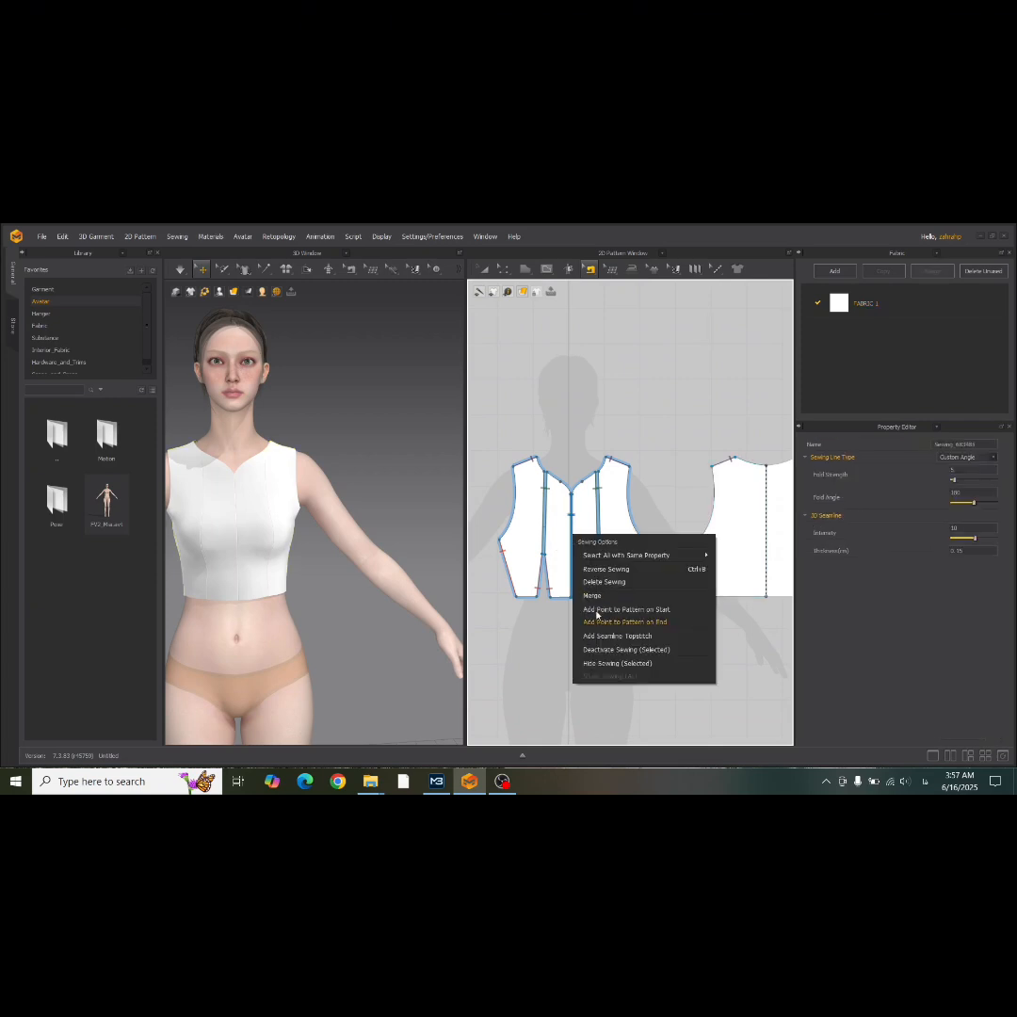
click(596, 612)
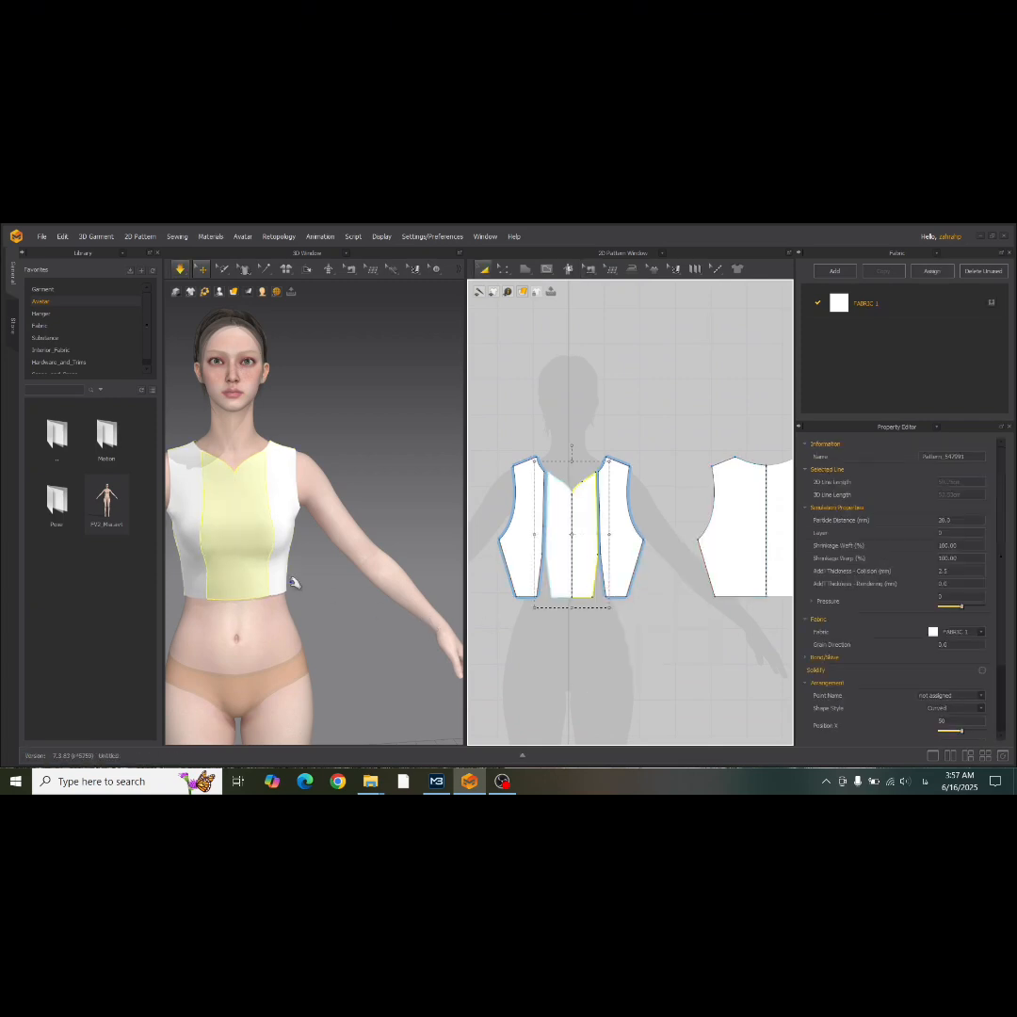
Move the underarm points of the front side panels and the back piece together, slightly up and inward, and simulate.
right_drag(295, 583, 334, 565)
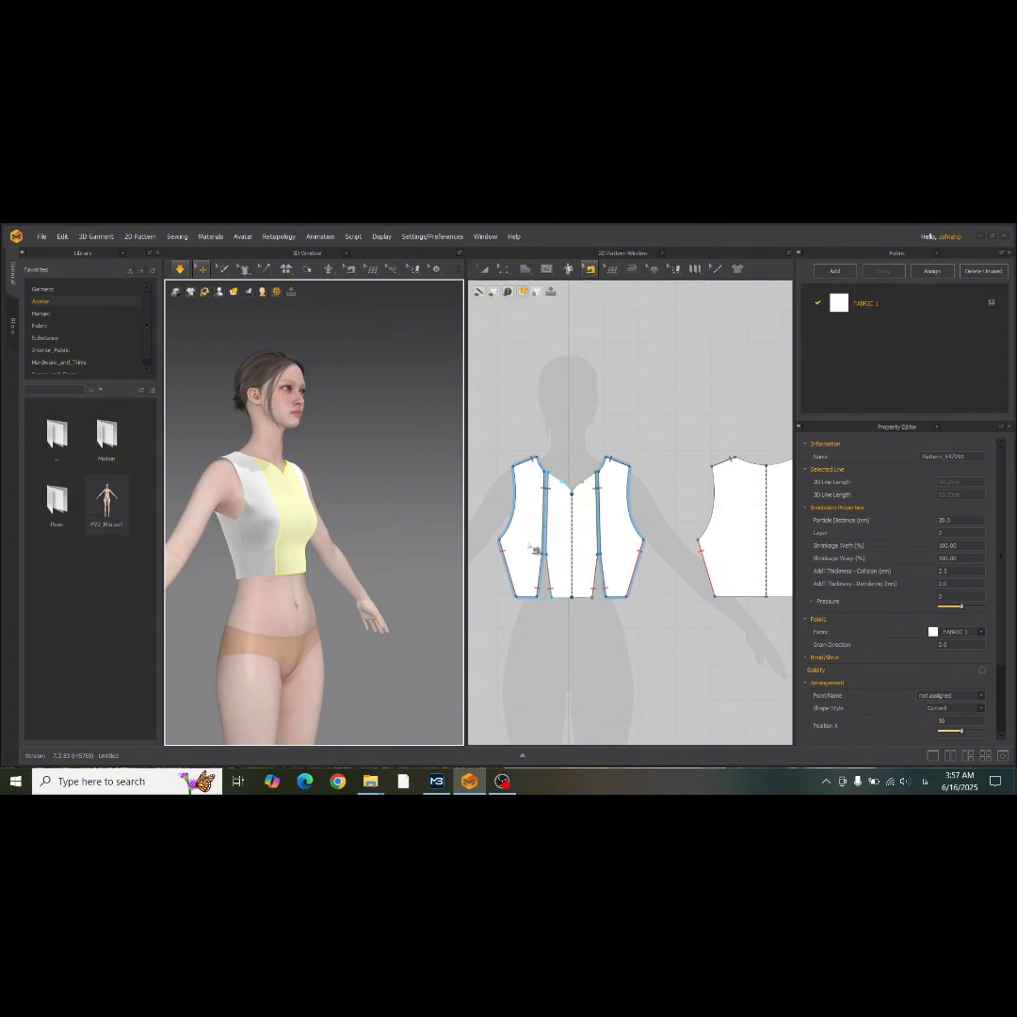
click(502, 272)
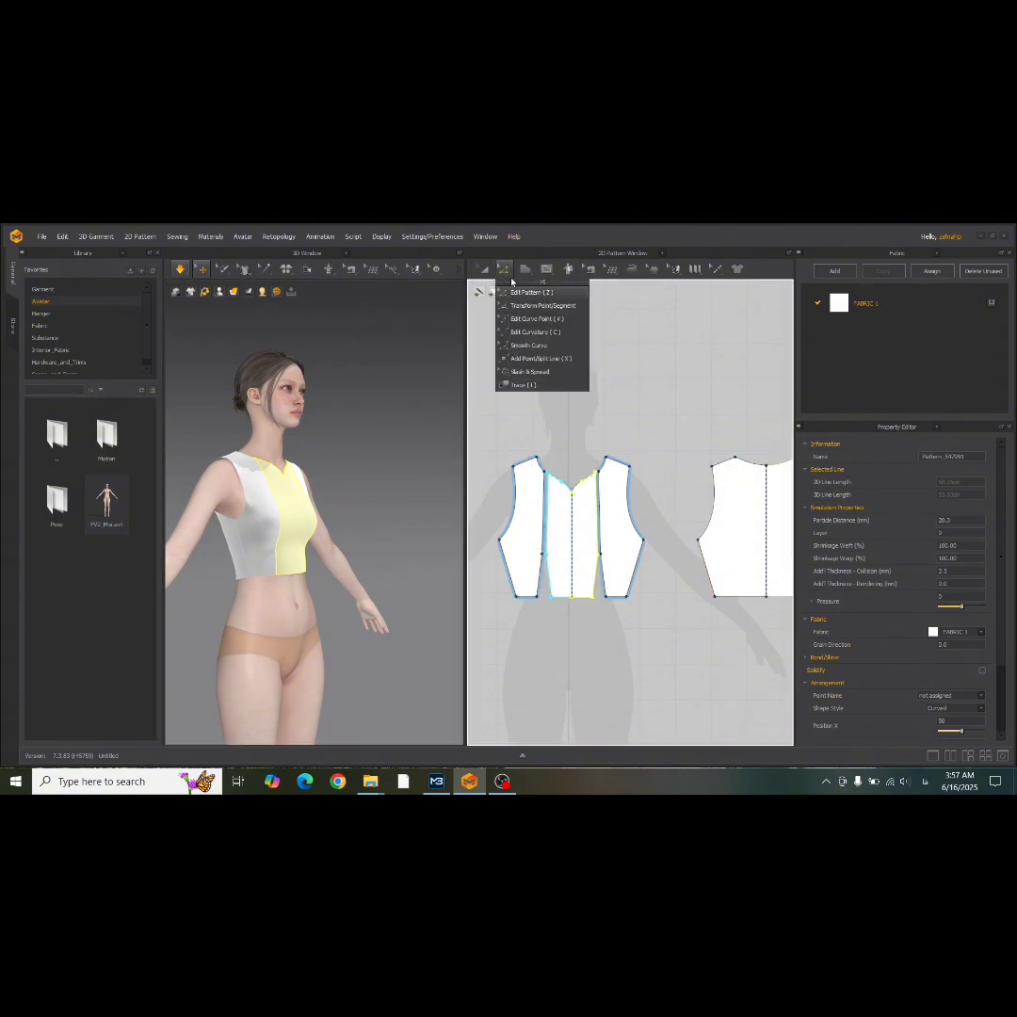
click(527, 387)
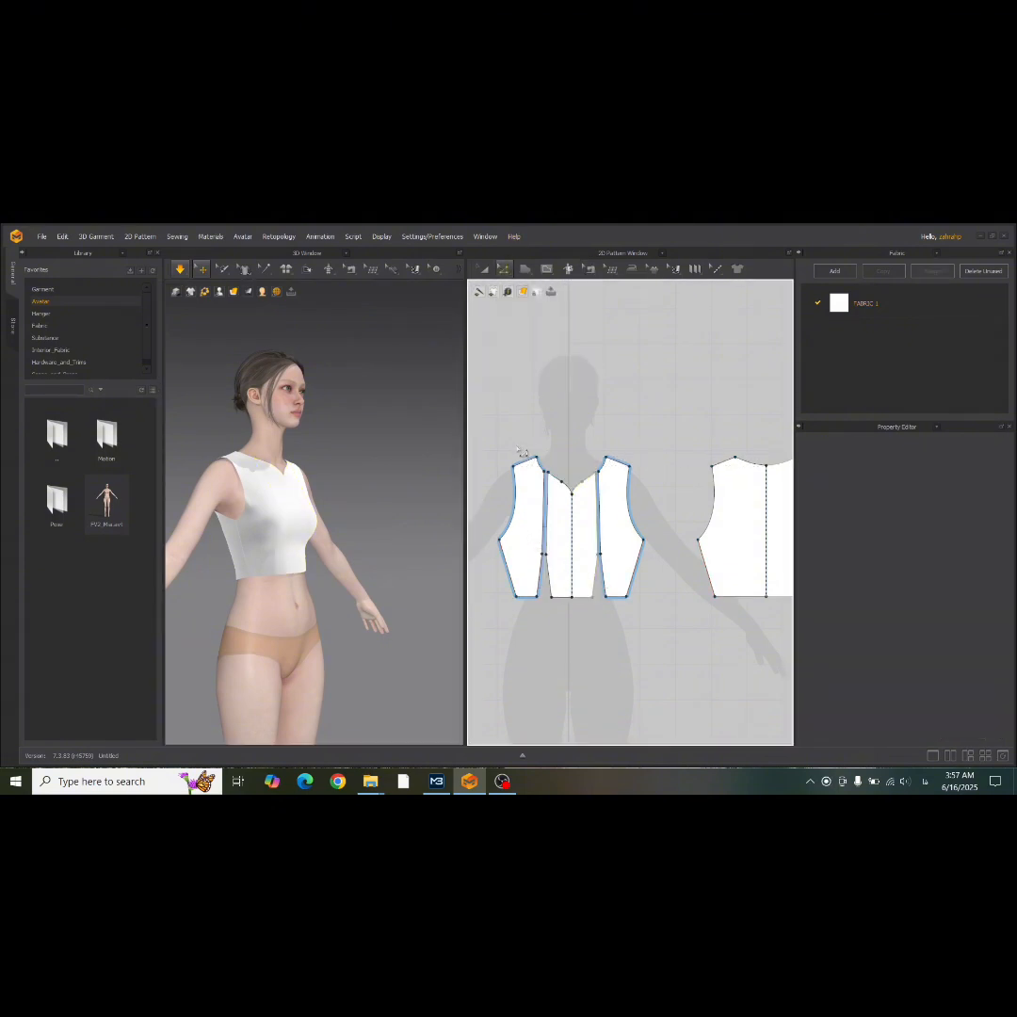
scroll(532, 524, up, 2)
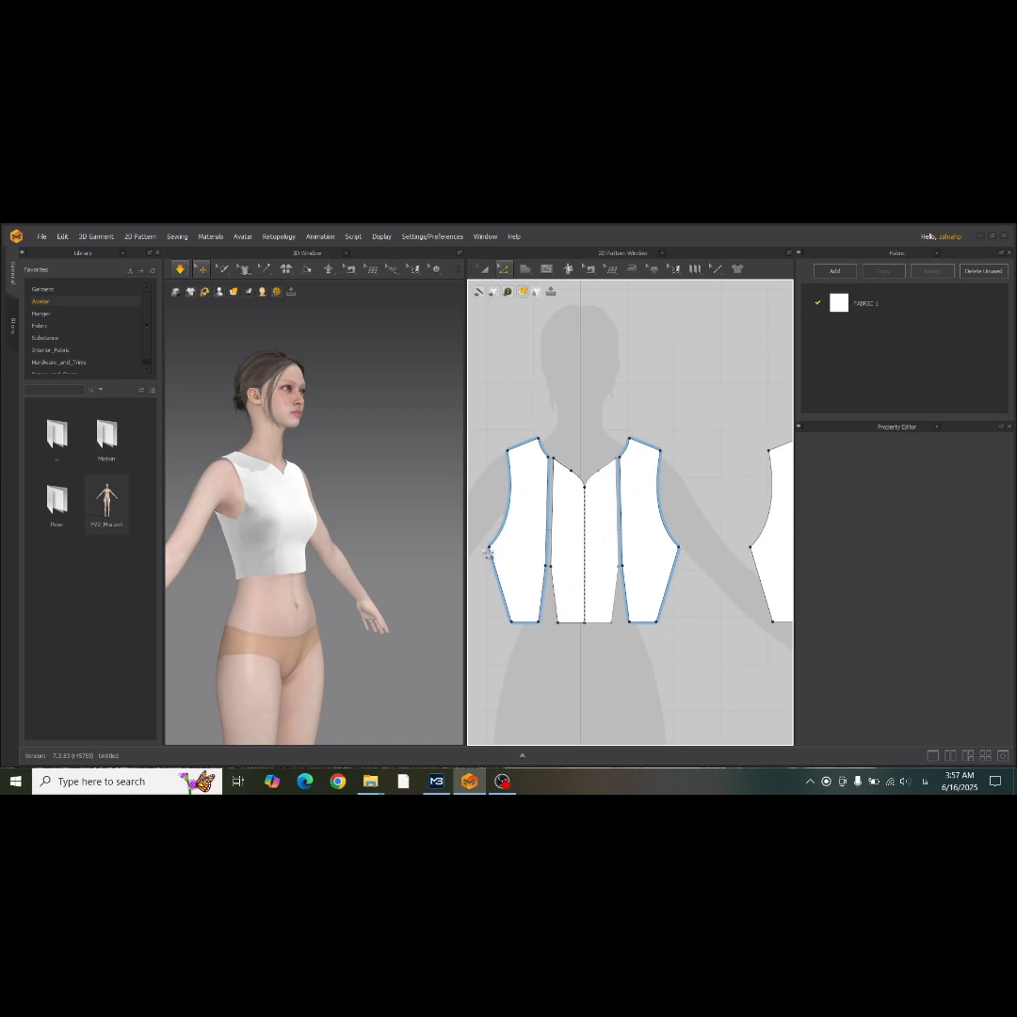
click(489, 552)
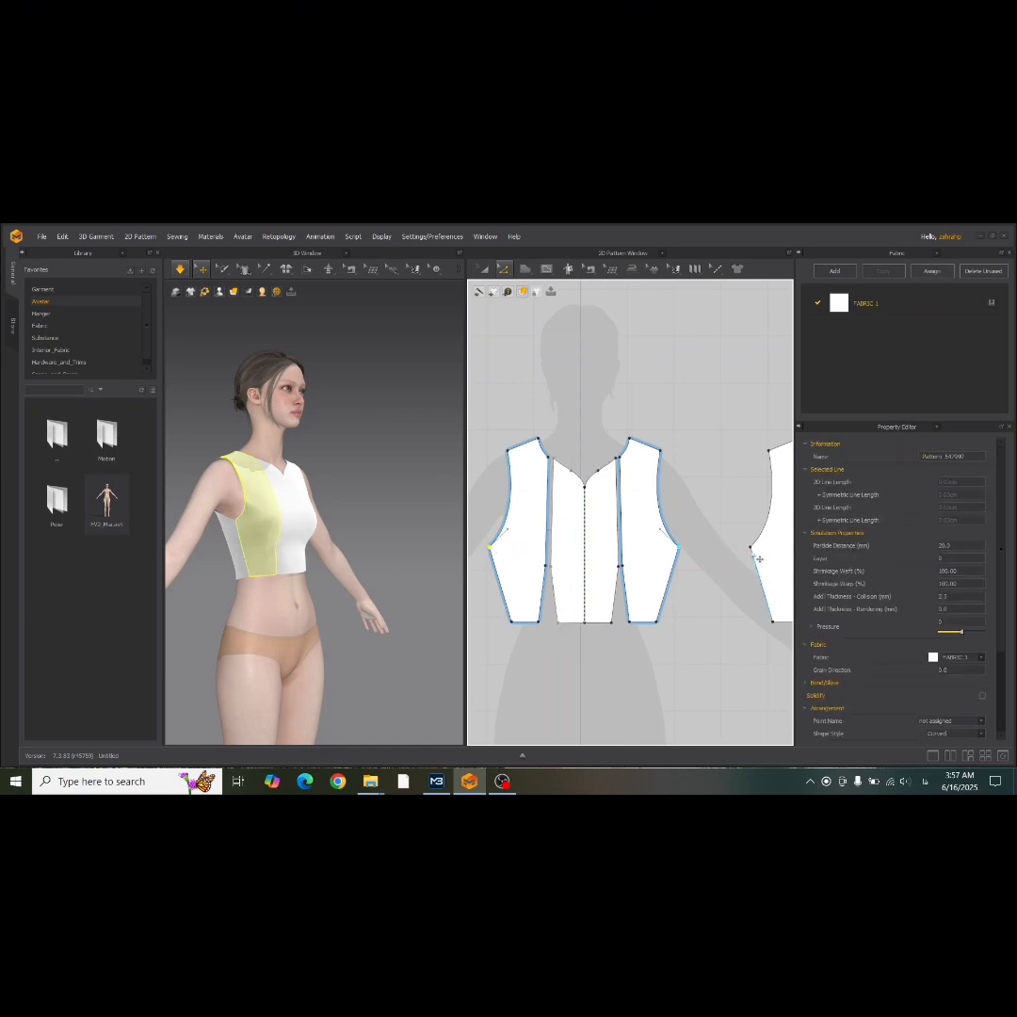
drag(761, 556, 767, 539)
key(space)
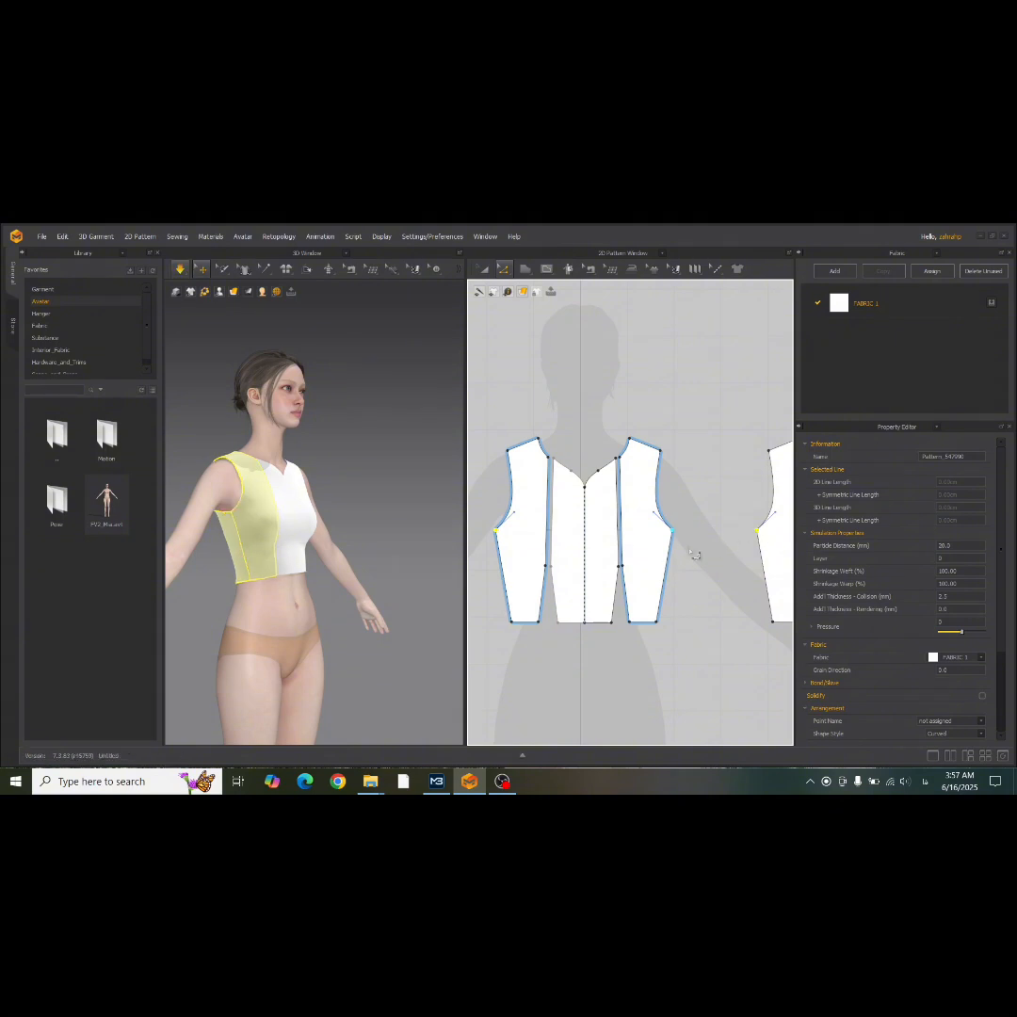
Examine the draped bodice's fit around the armholes, side seams and front panels from the side and the front.
mouse_move(363, 576)
right_down()
mouse_move(235, 591)
mouse_move(142, 579)
mouse_move(373, 579)
right_up()
right_drag(297, 601, 466, 588)
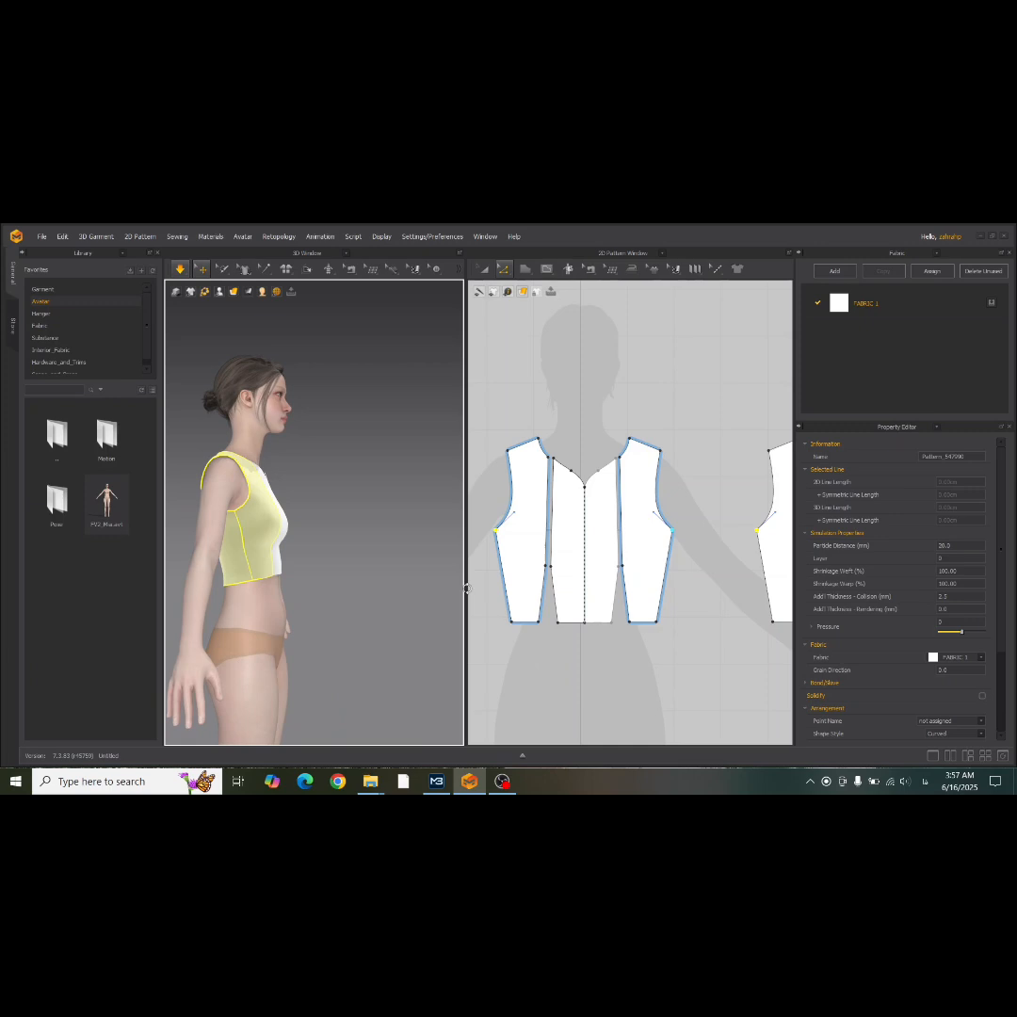
click(518, 630)
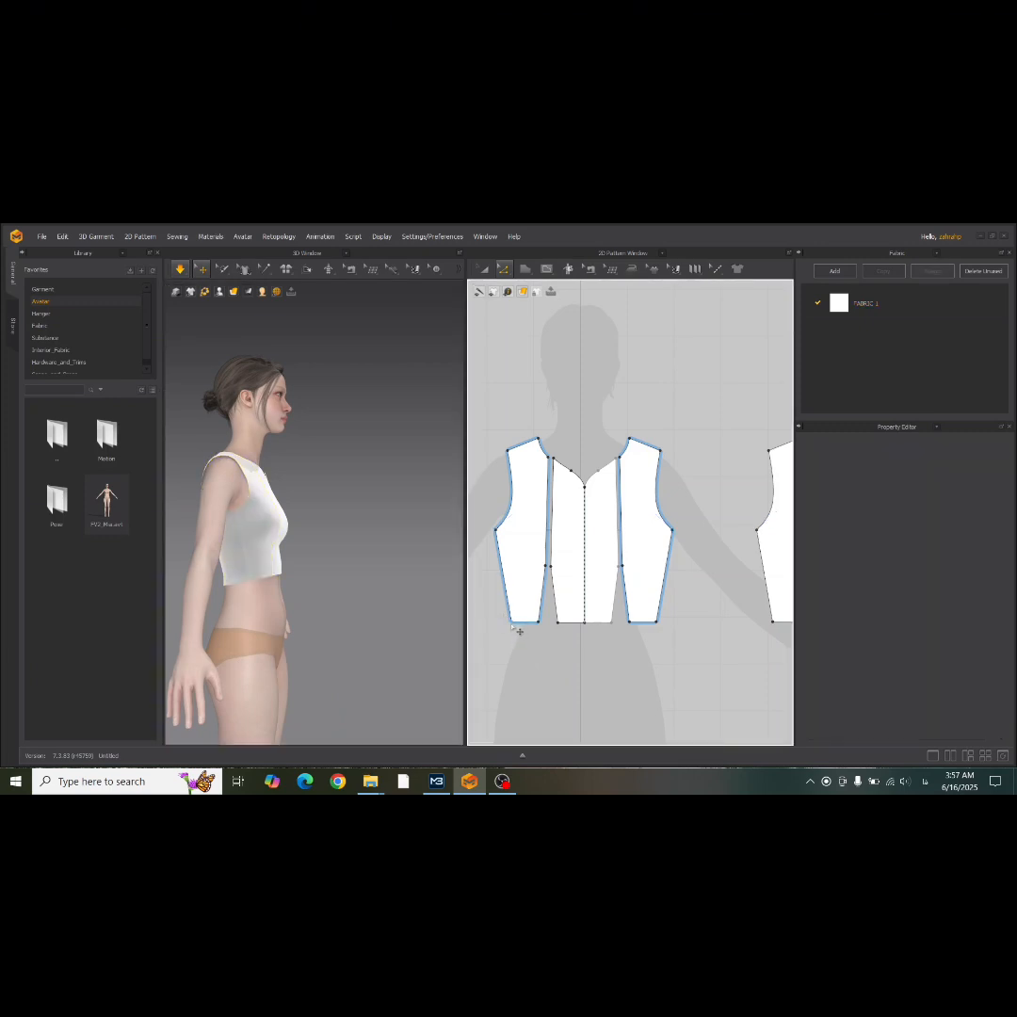
click(516, 630)
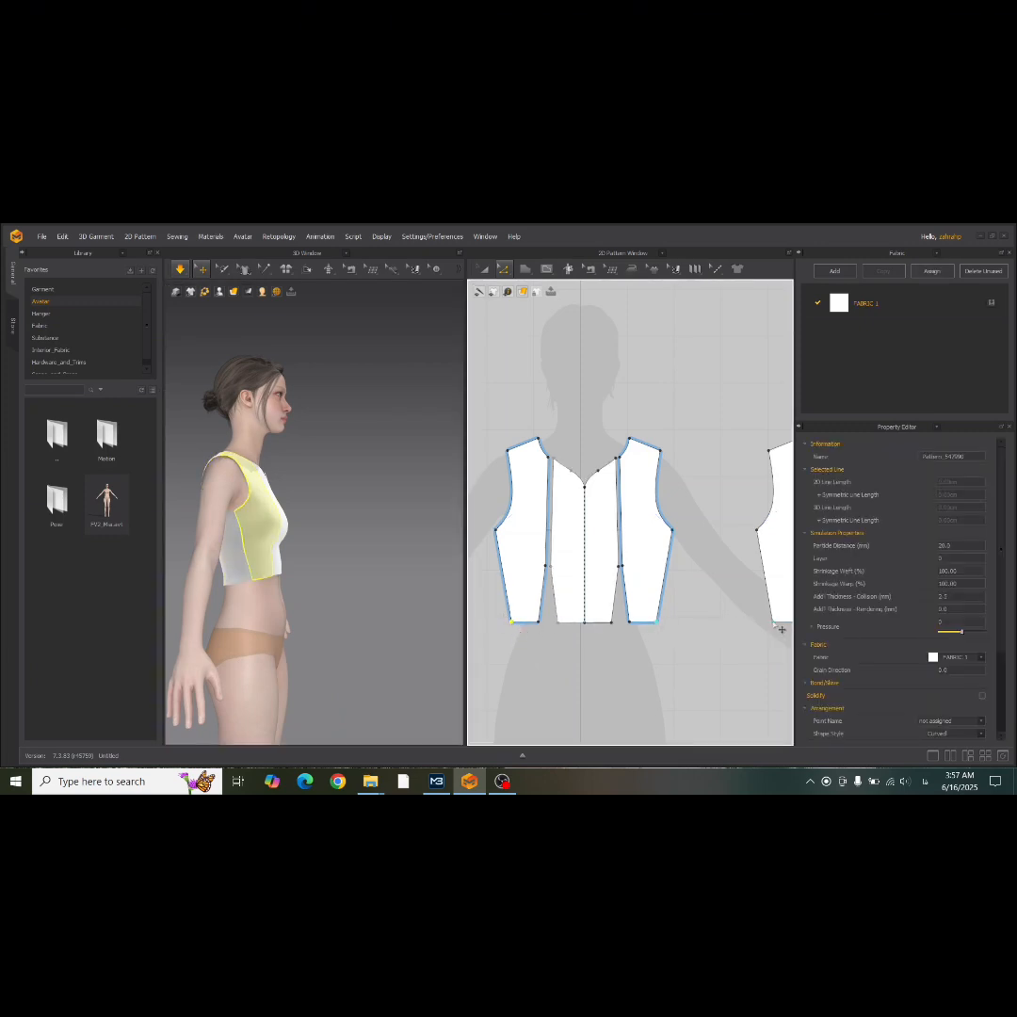
right_drag(781, 628, 706, 619)
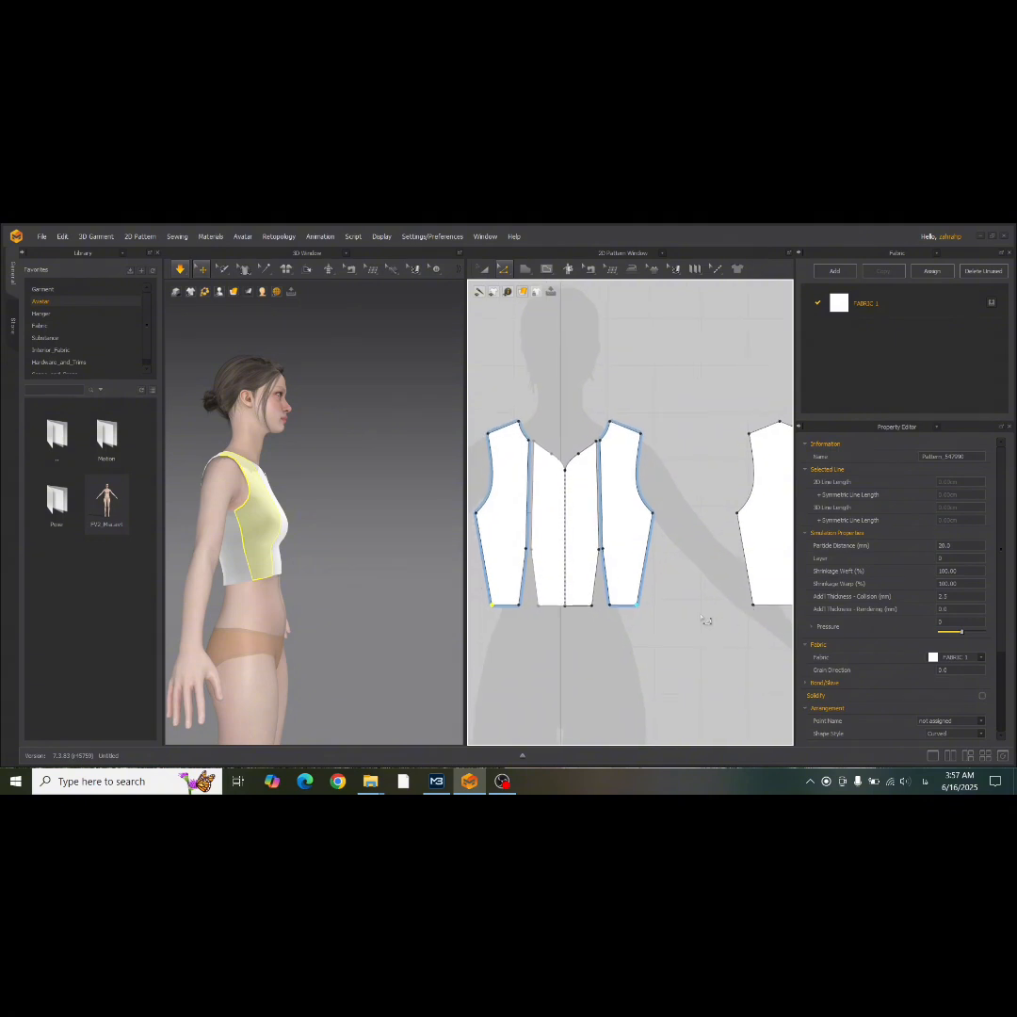
click(543, 333)
right_drag(331, 614, 202, 610)
scroll(257, 593, up, 3)
scroll(291, 557, up, 2)
right_drag(291, 556, 403, 628)
click(316, 635)
scroll(573, 596, down, 3)
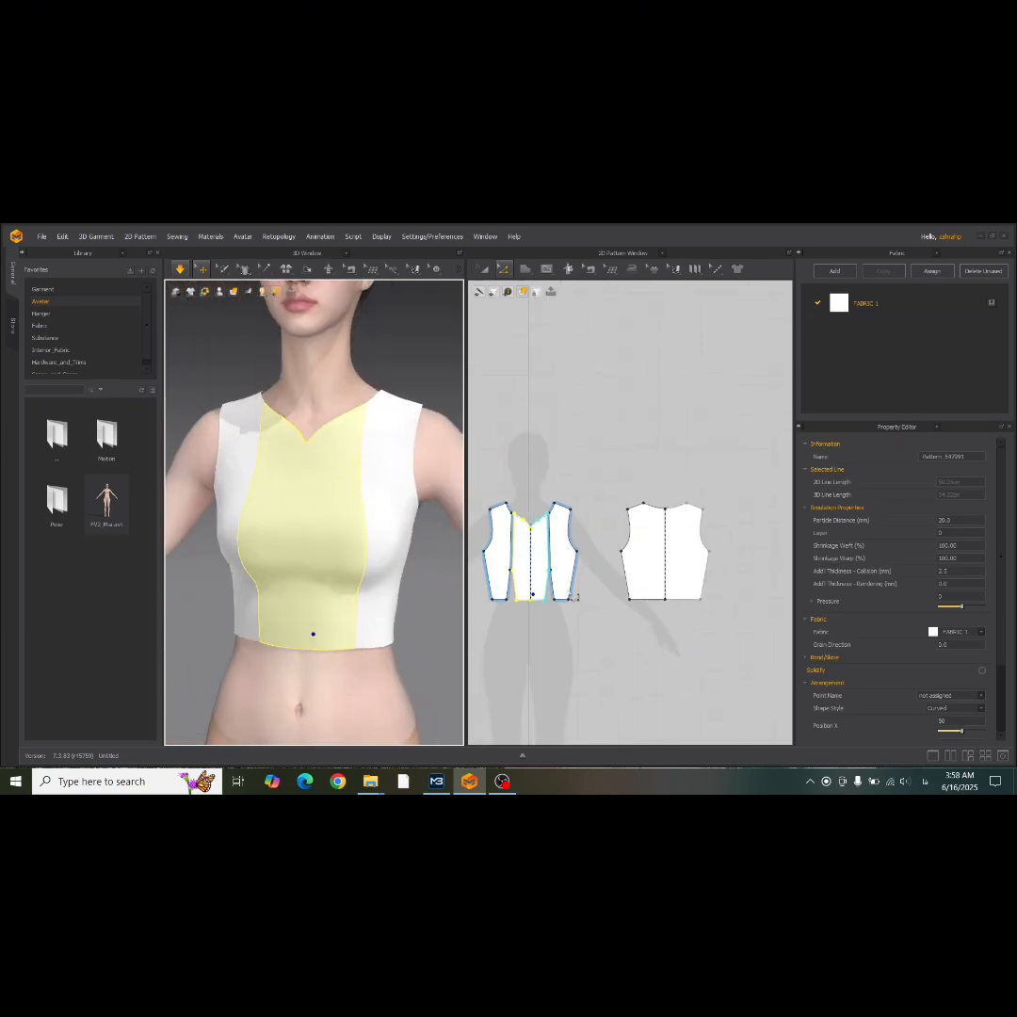
click(525, 271)
click(546, 271)
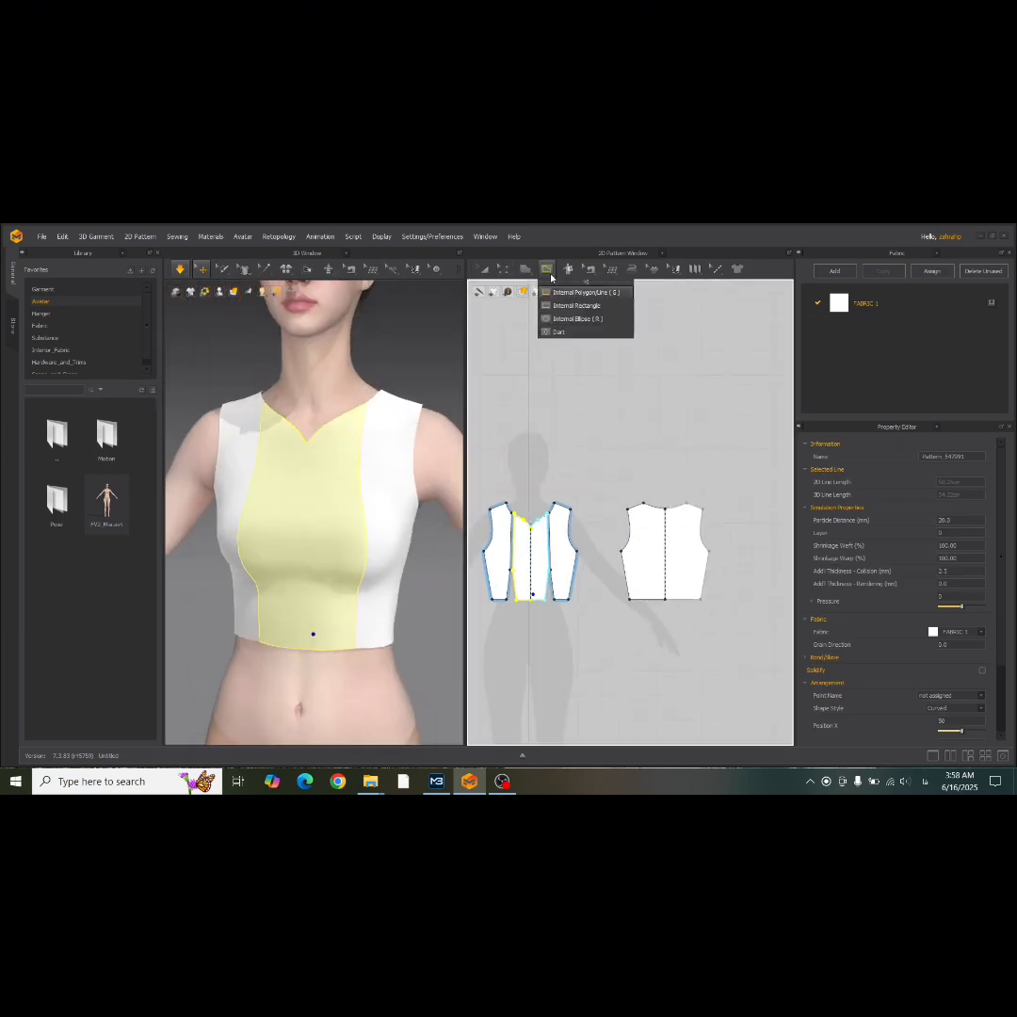
scroll(599, 501, down, 3)
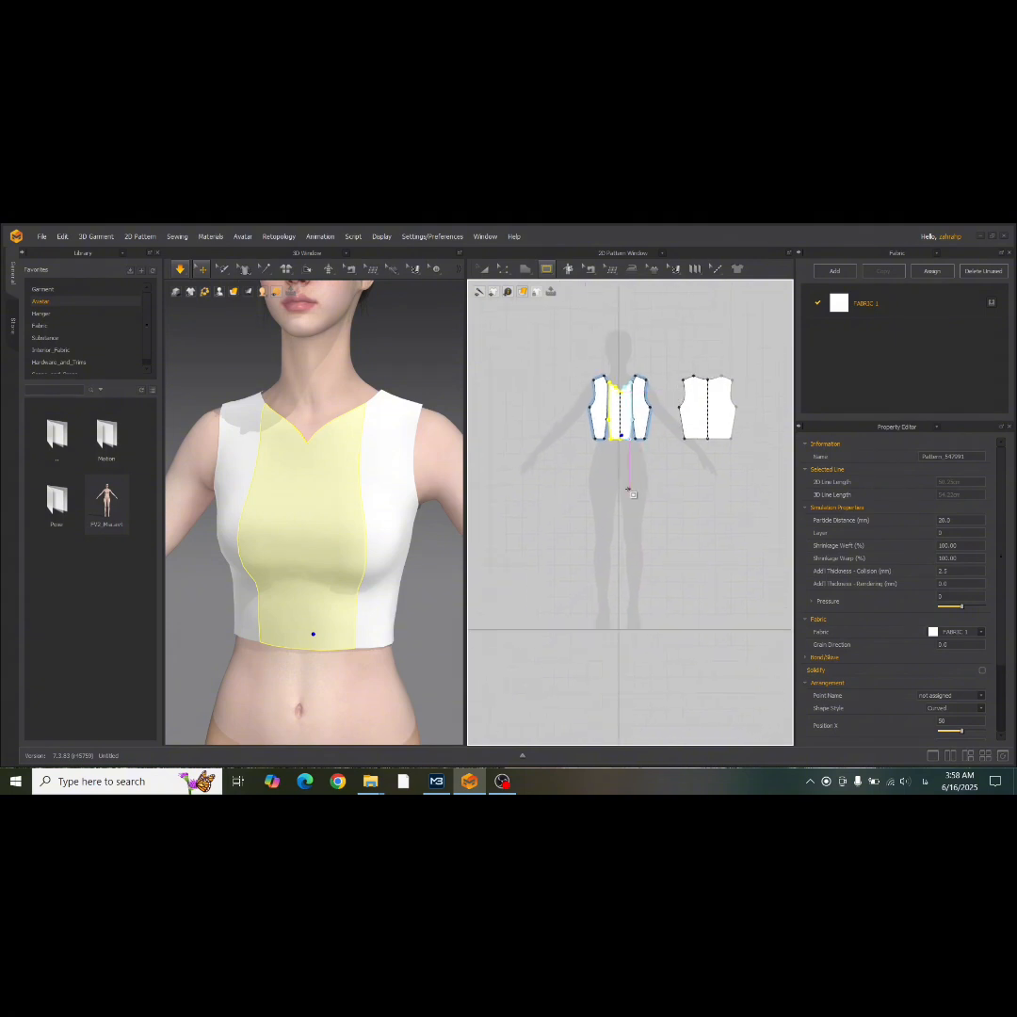
click(602, 484)
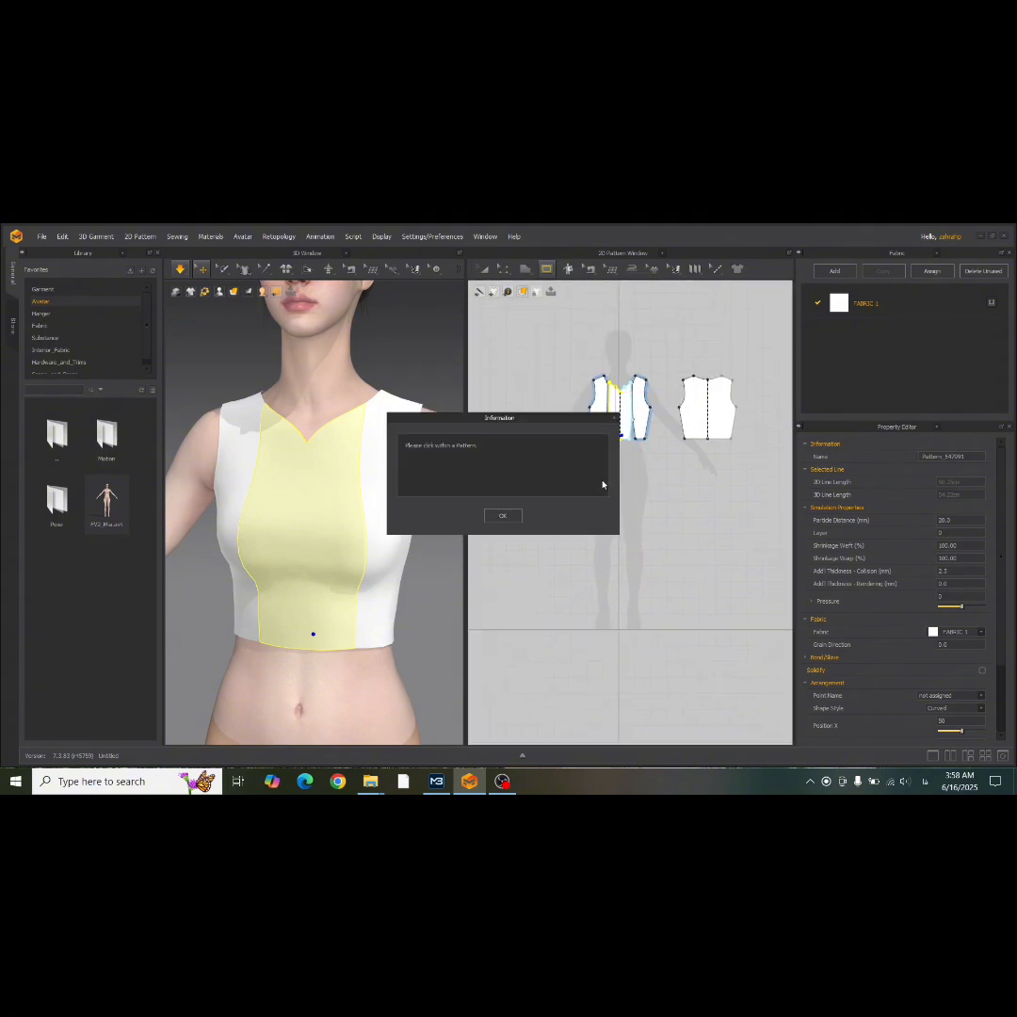
click(500, 517)
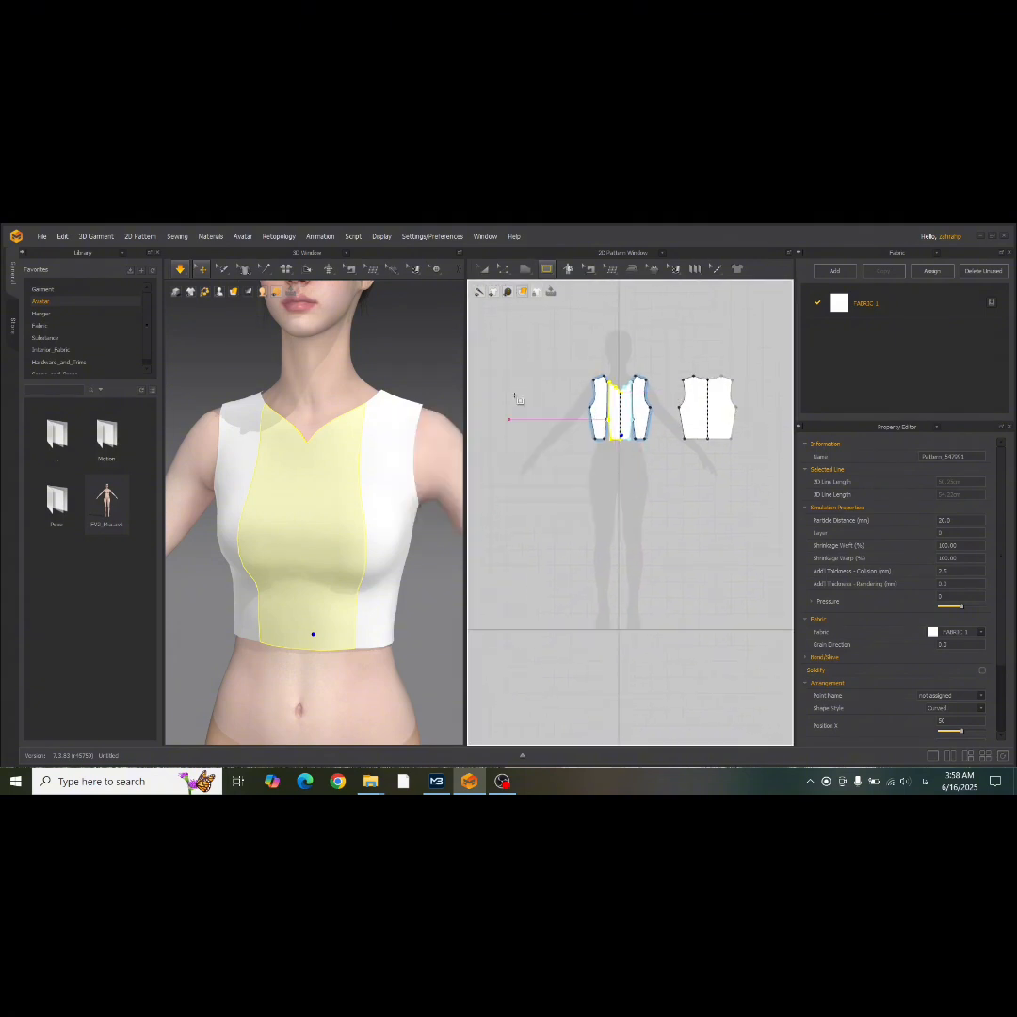
Draw a large rectangular pattern piece below the front bodice, extending outward from the avatar's centre line.
click(527, 269)
click(546, 306)
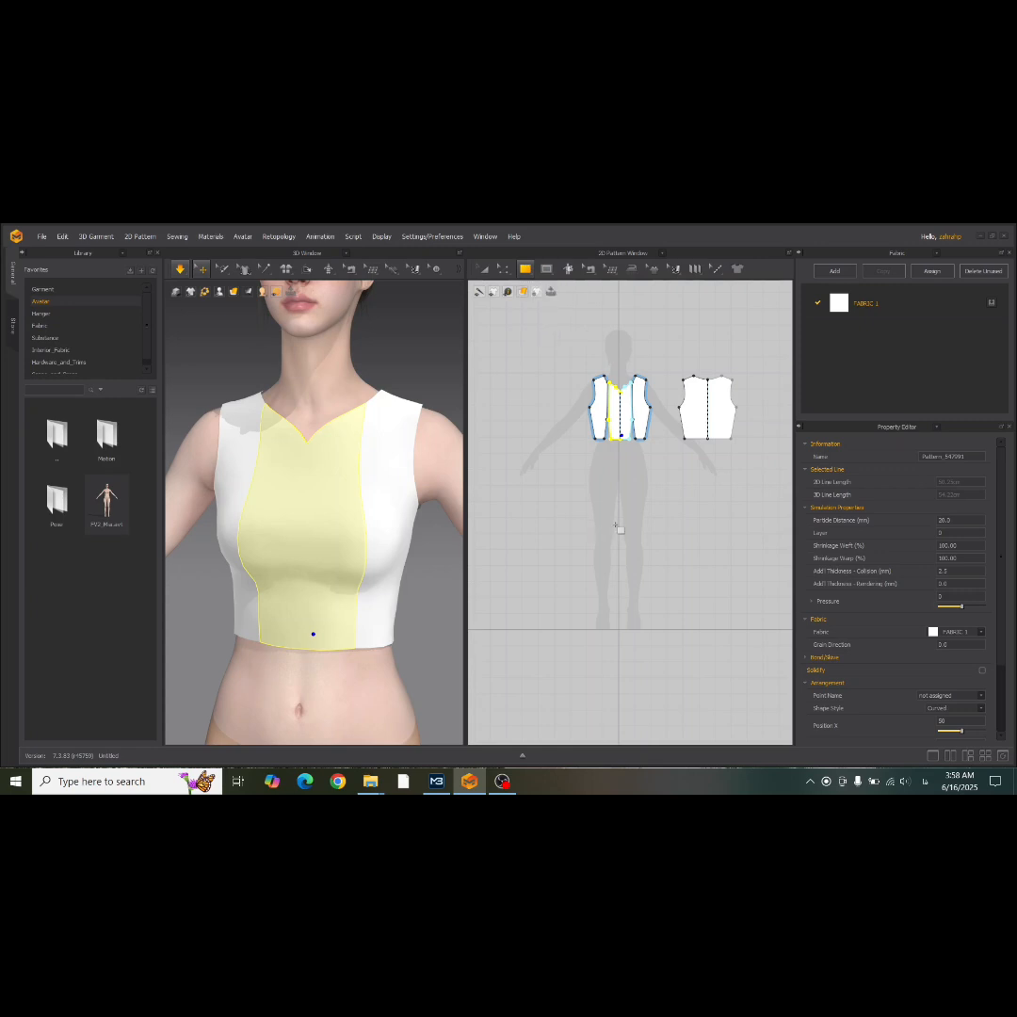
drag(620, 465, 518, 588)
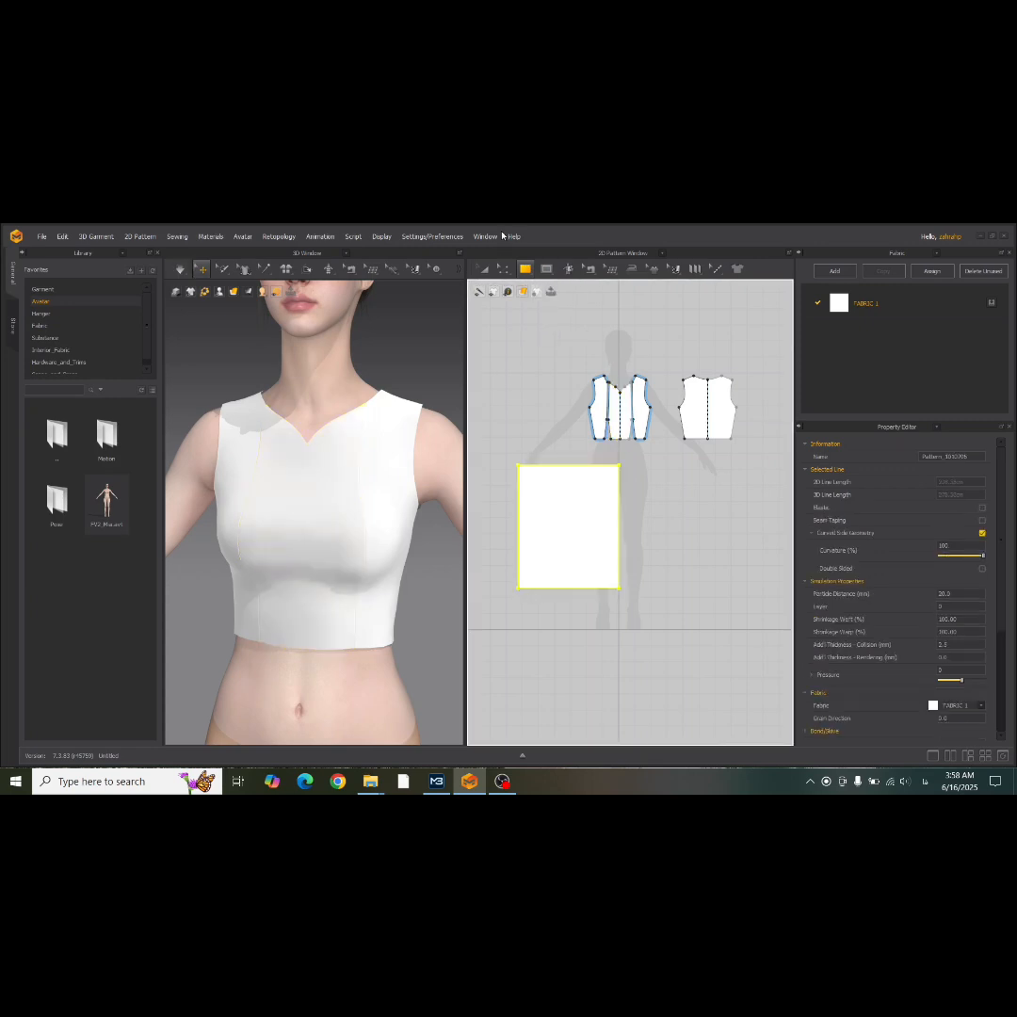
Delete the lower outer corner point of the new rectangle with Edit Pattern to make a triangular piece.
click(504, 271)
click(514, 291)
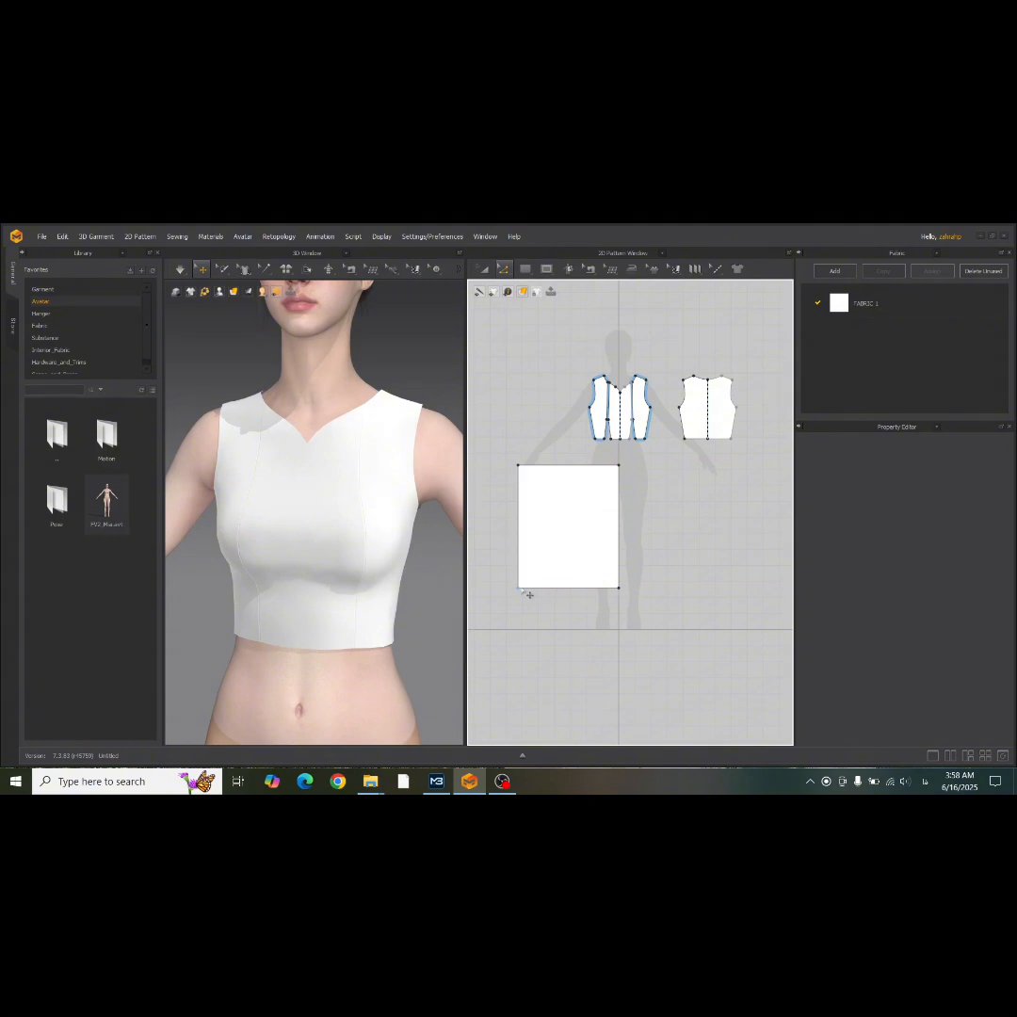
click(520, 589)
key(Delete)
Bow the triangular piece's diagonal edge outward with Edit Curvature to form a rounded skirt hem.
scroll(551, 513, up, 5)
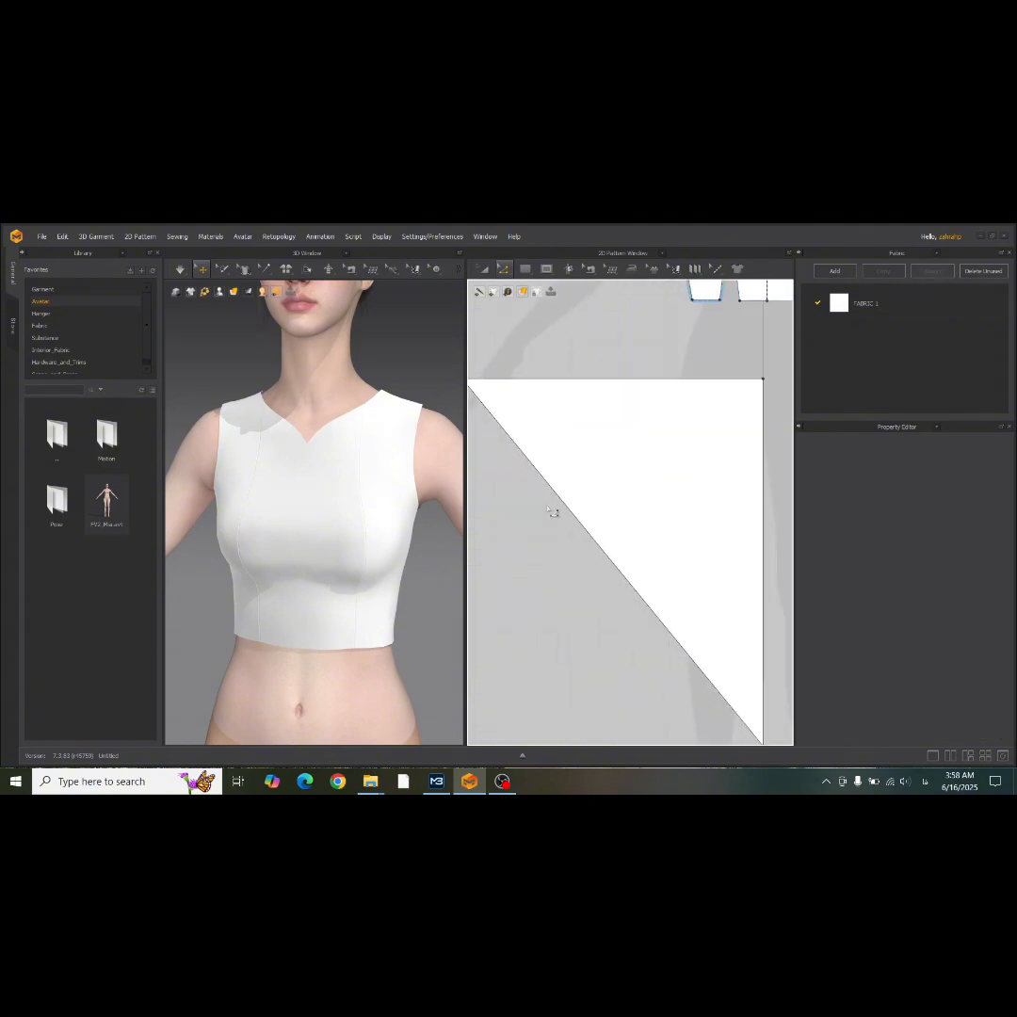
click(506, 271)
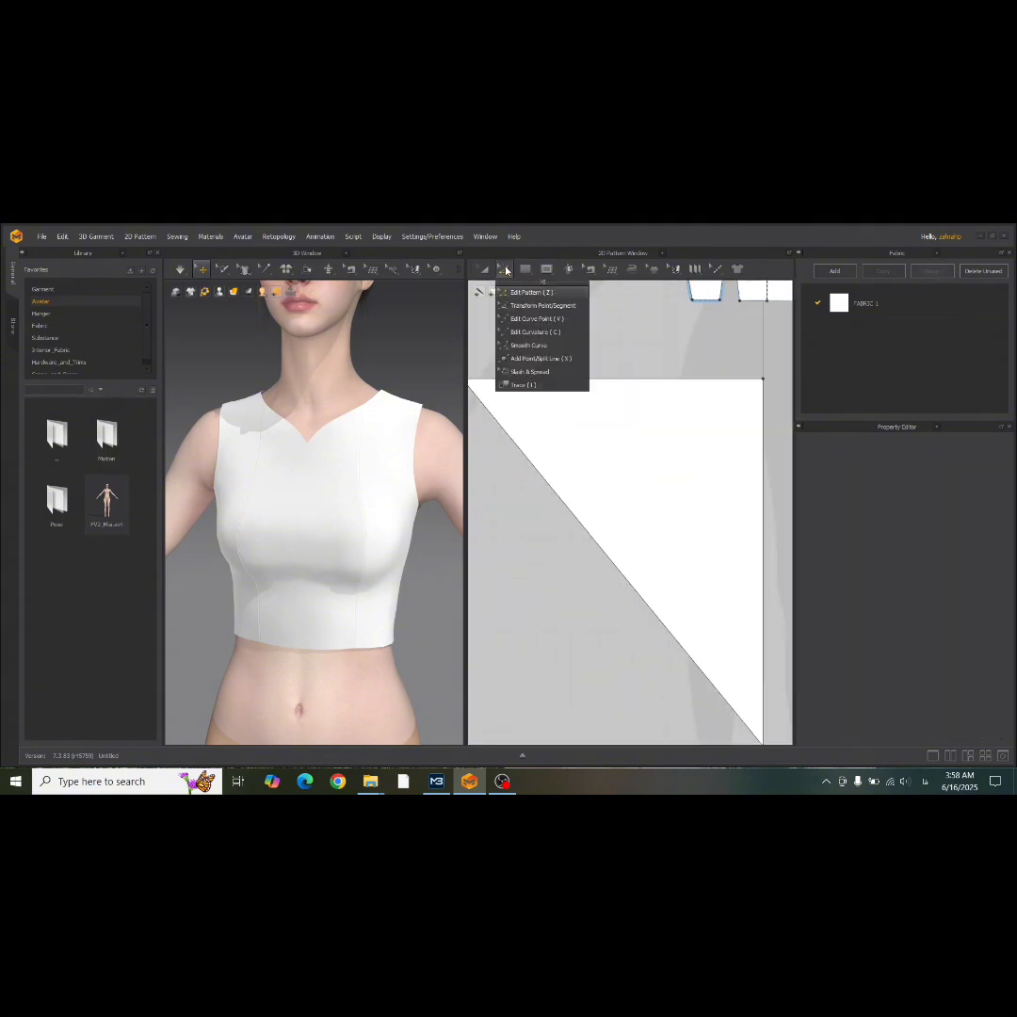
click(525, 334)
scroll(581, 489, down, 5)
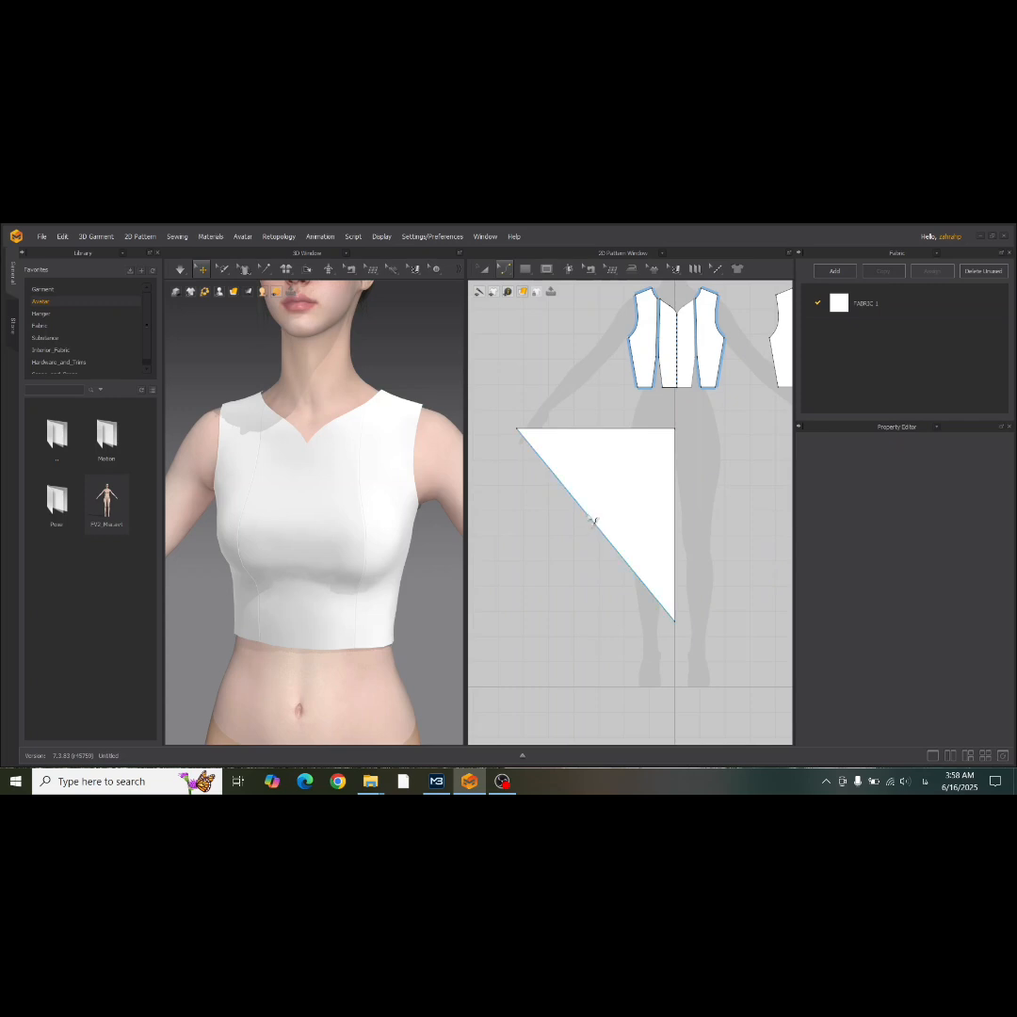
drag(593, 520, 551, 562)
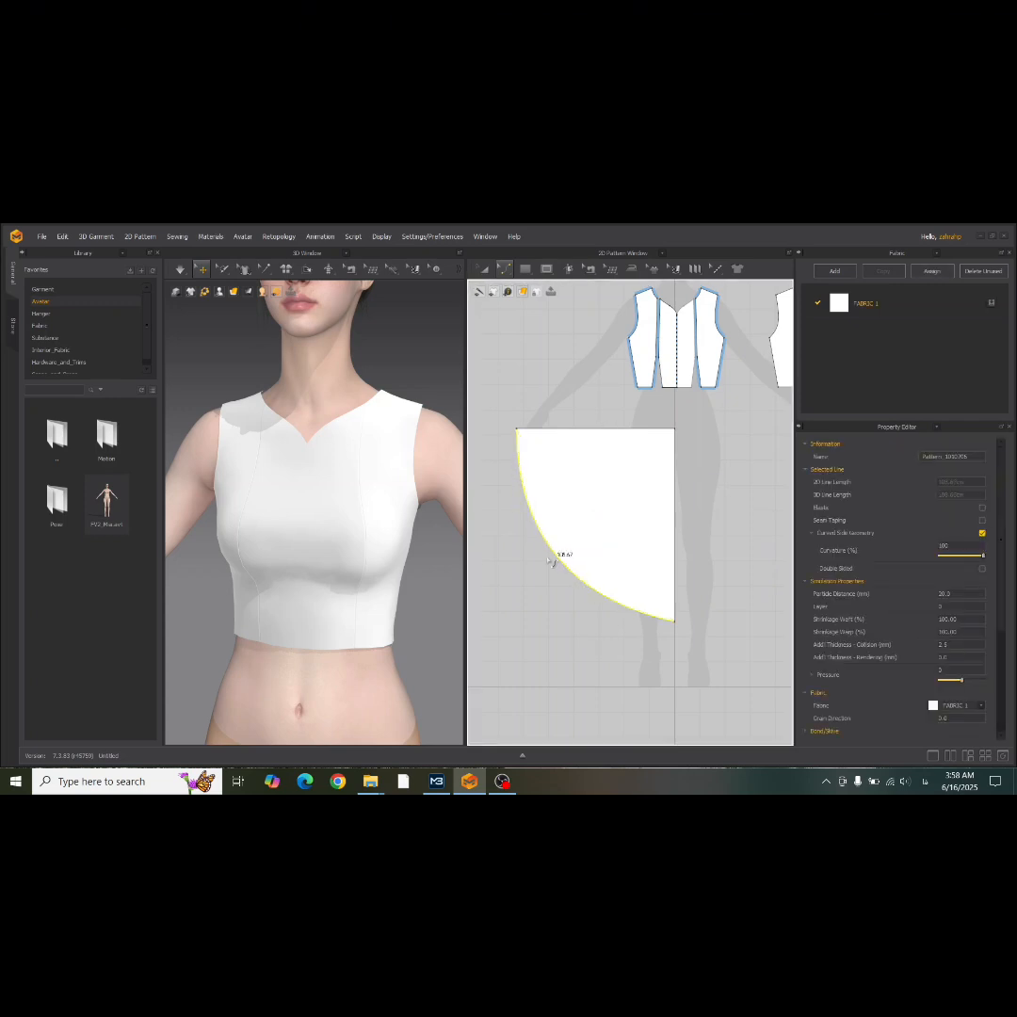
Add split points on the skirt piece about 11 cm along the upper edge and 10 cm down the centre edge from their shared corner.
click(503, 271)
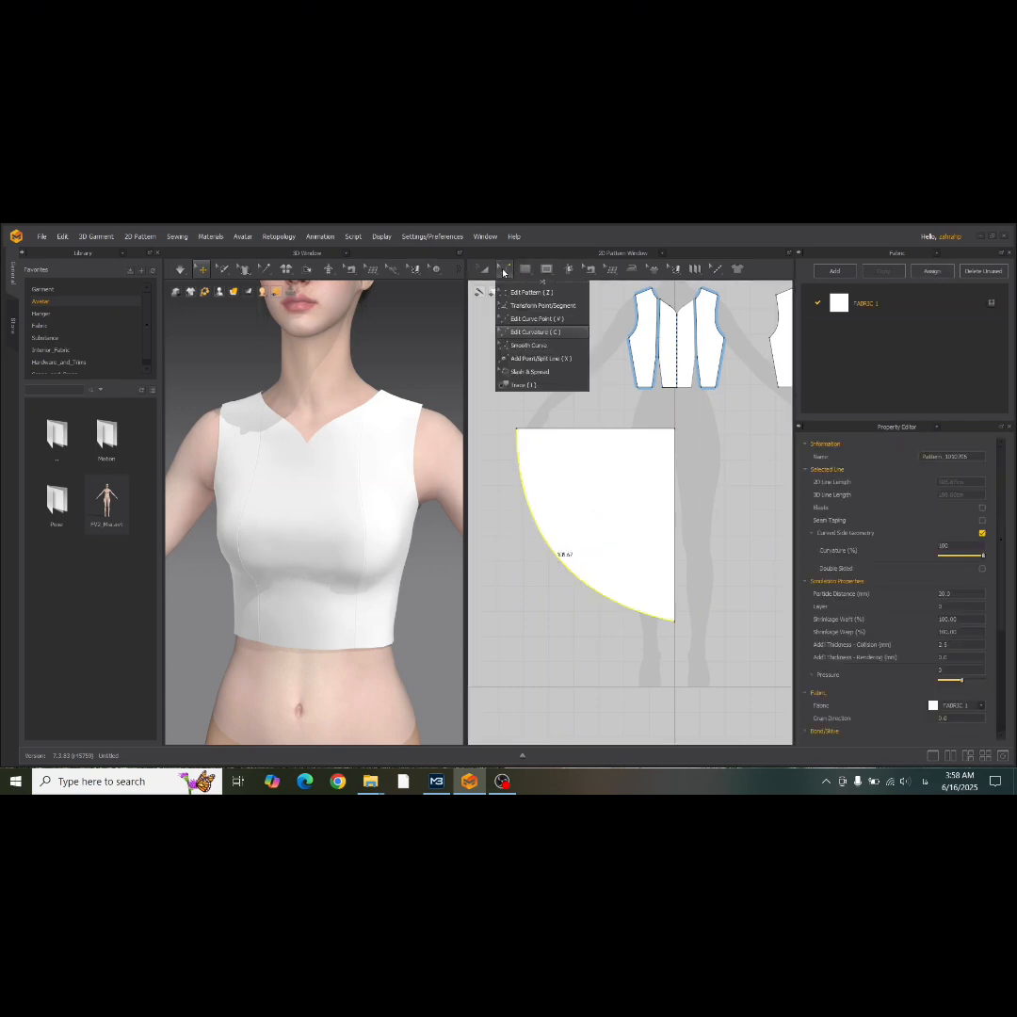
click(537, 359)
scroll(639, 449, up, 2)
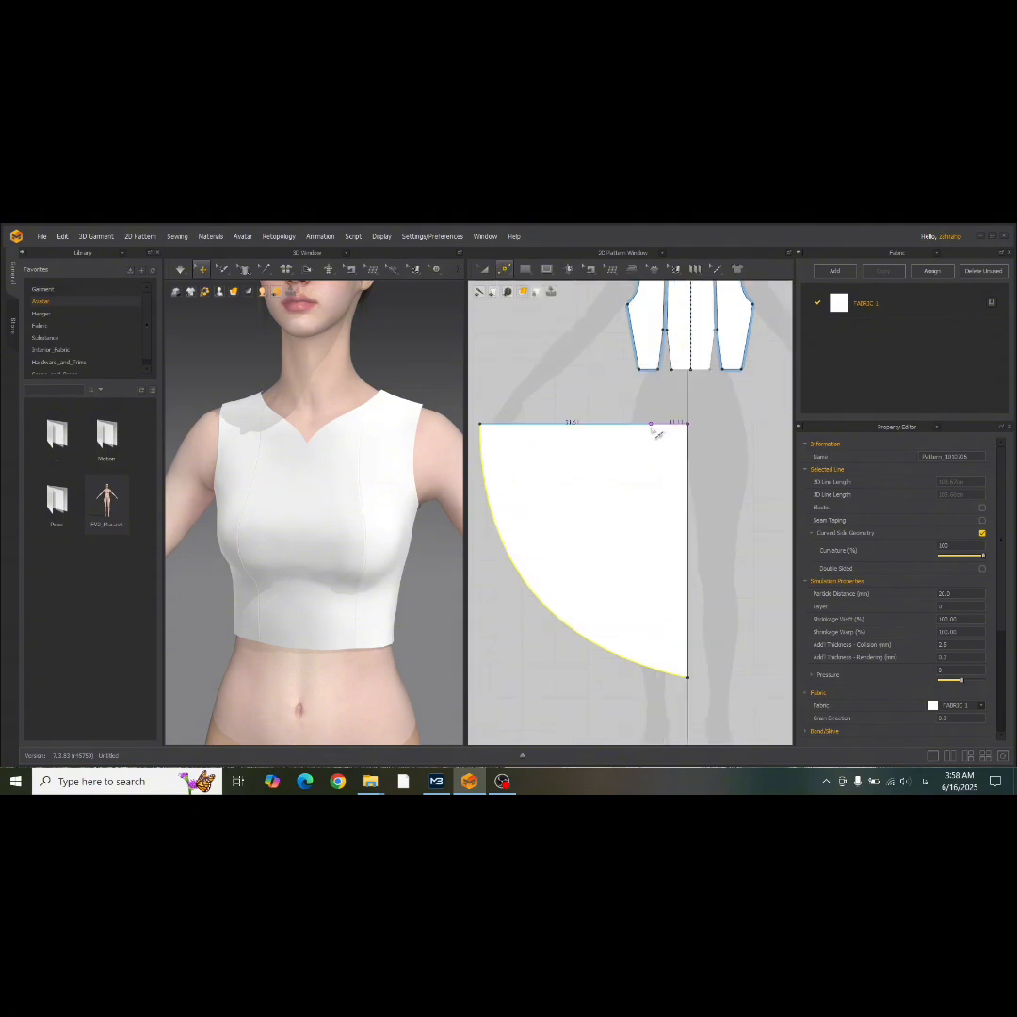
click(651, 424)
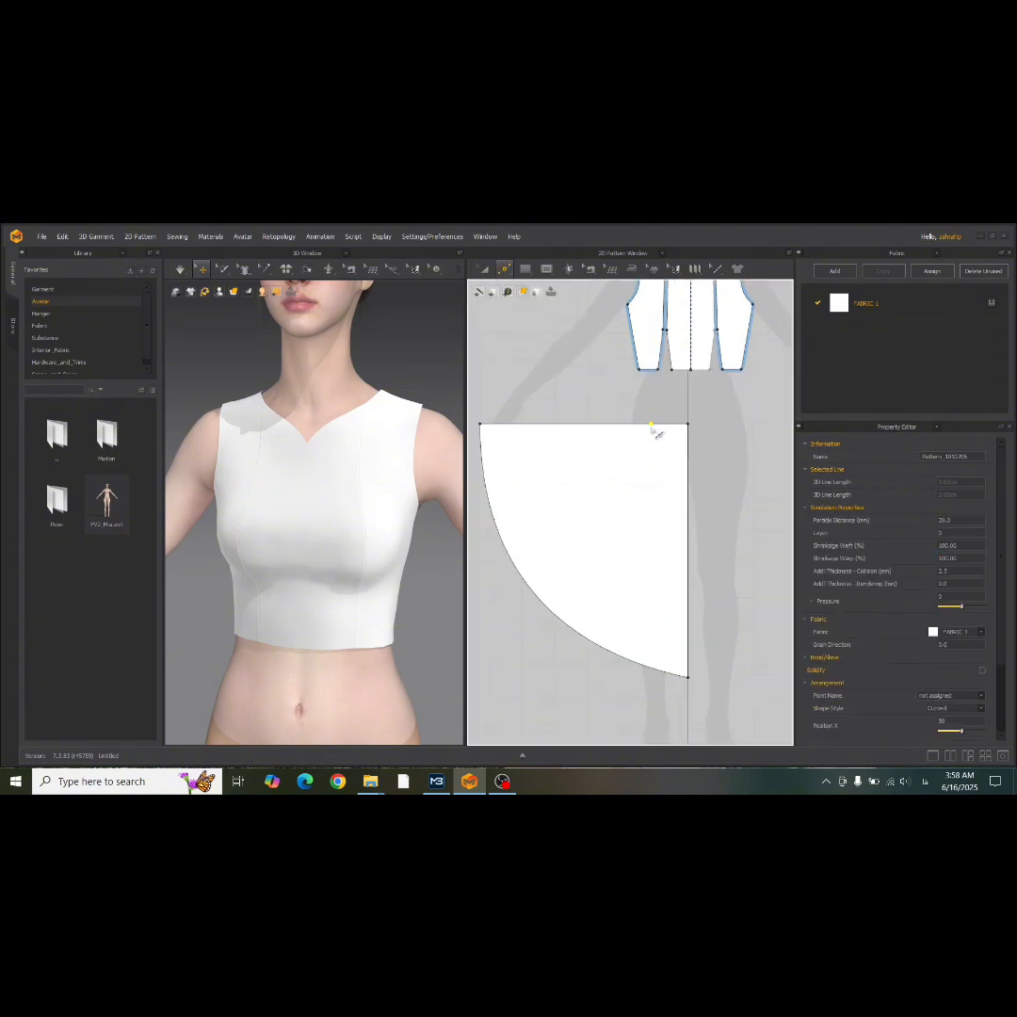
click(692, 465)
Delete the corner point between the two split points and curve the resulting edge inward to form the waistline.
click(504, 270)
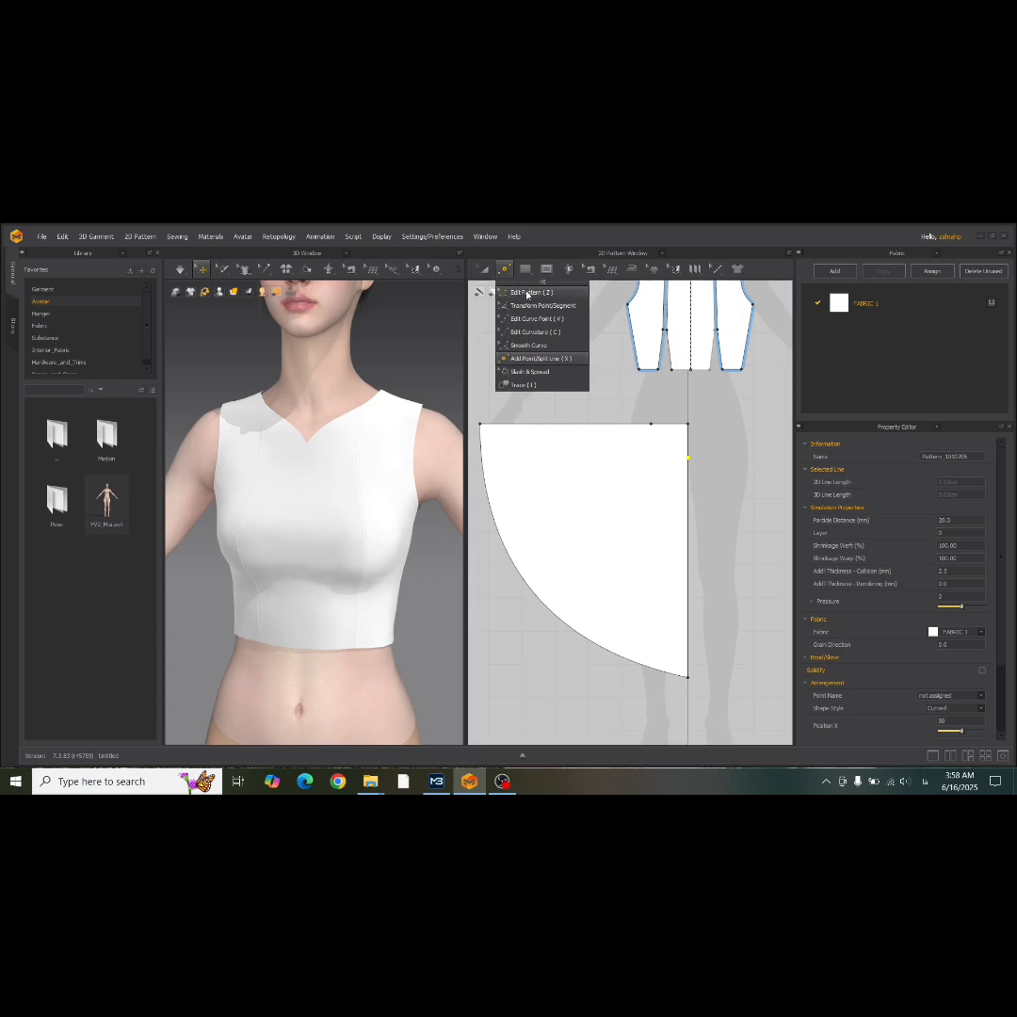
click(526, 293)
click(687, 424)
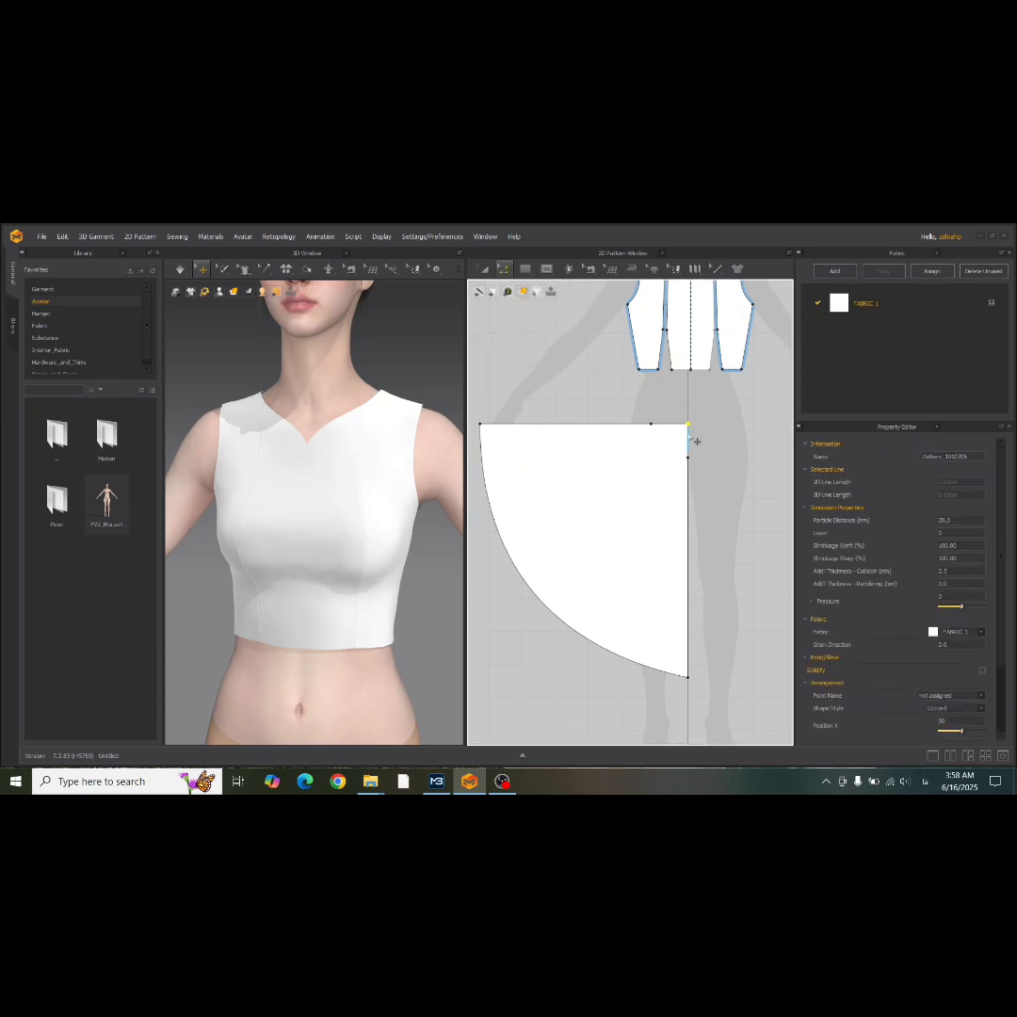
key(Delete)
click(504, 269)
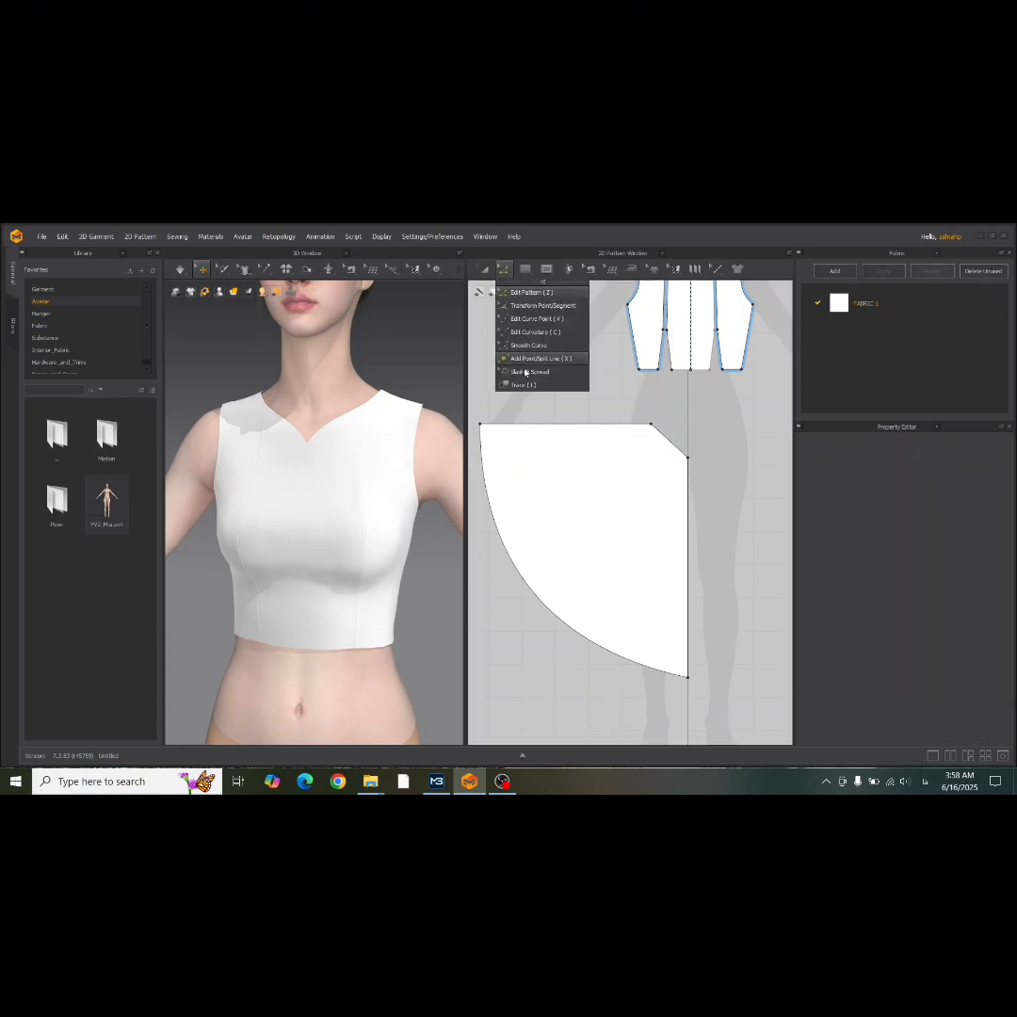
click(672, 444)
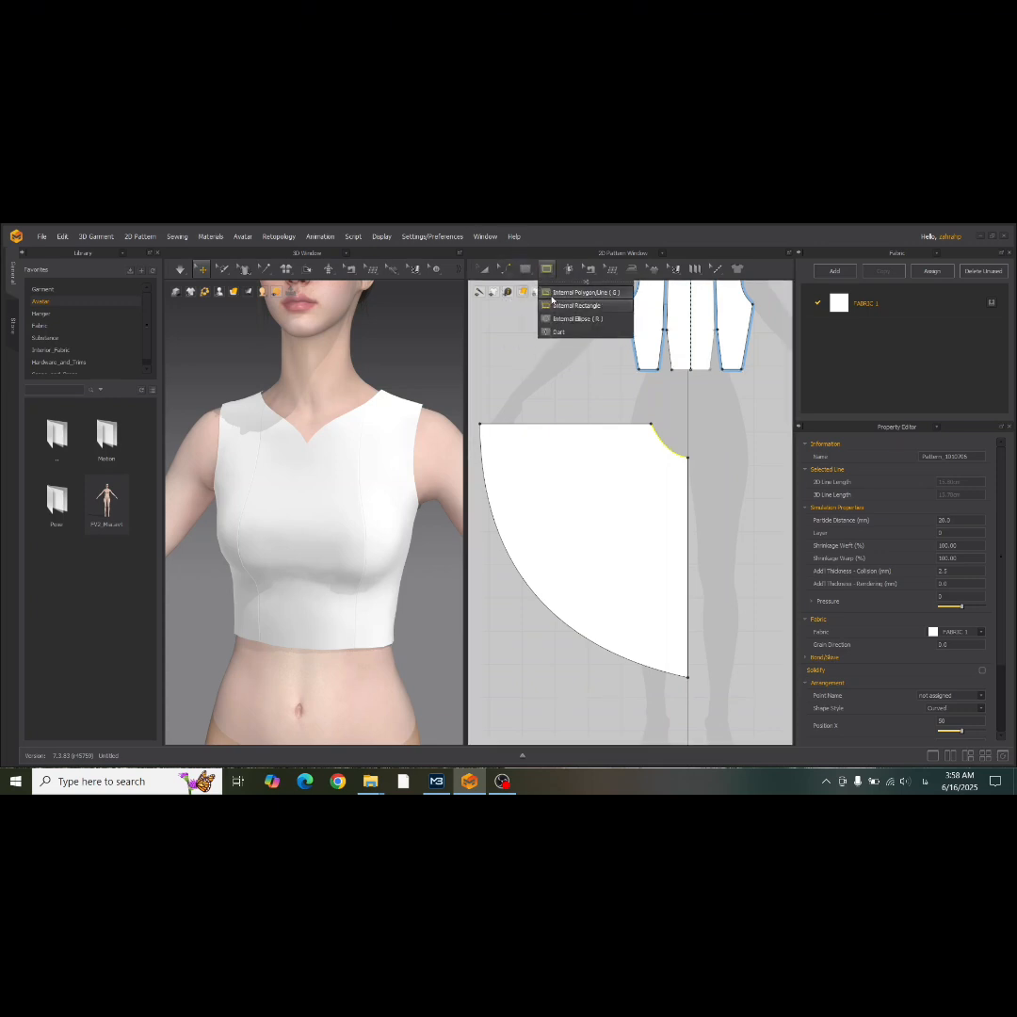
Draw an internal line about 56 cm long from the waistline's outer point diagonally down to the curved hem.
click(569, 292)
click(651, 426)
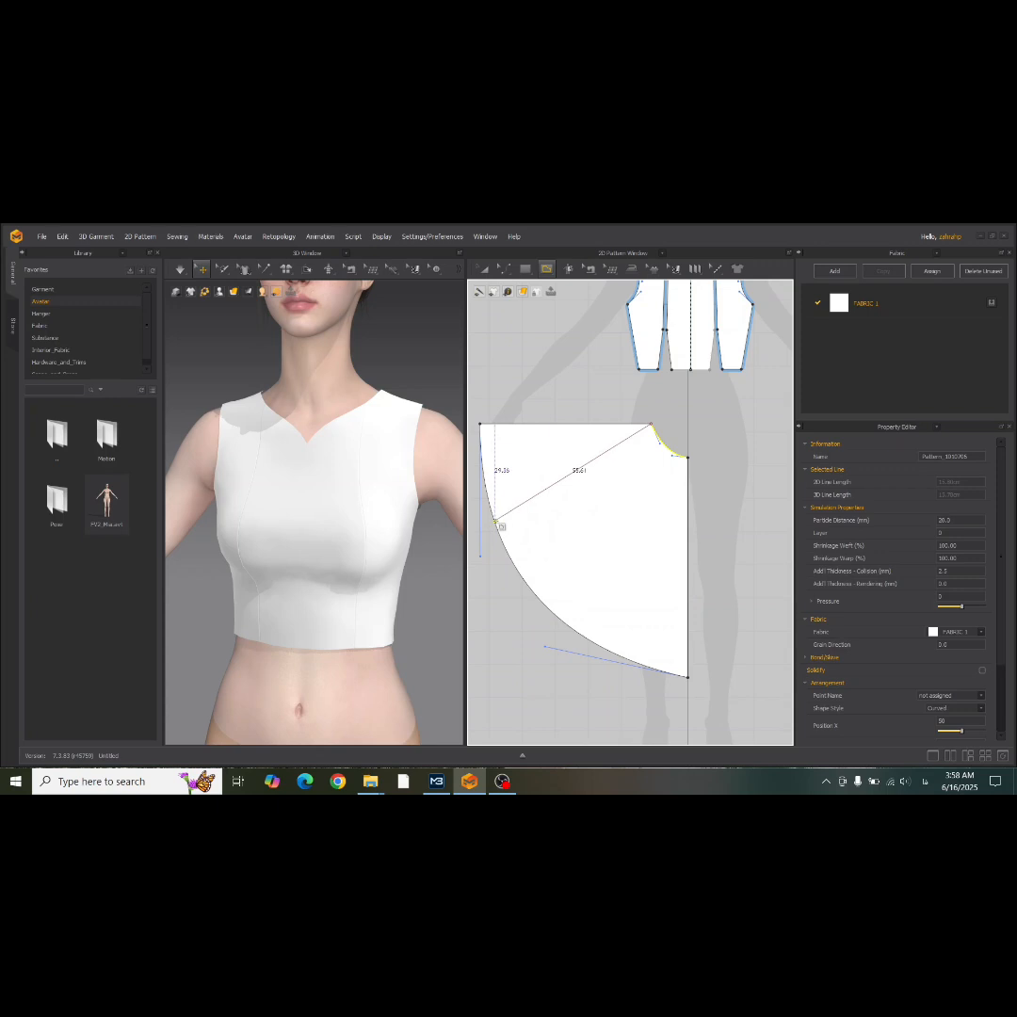
click(494, 521)
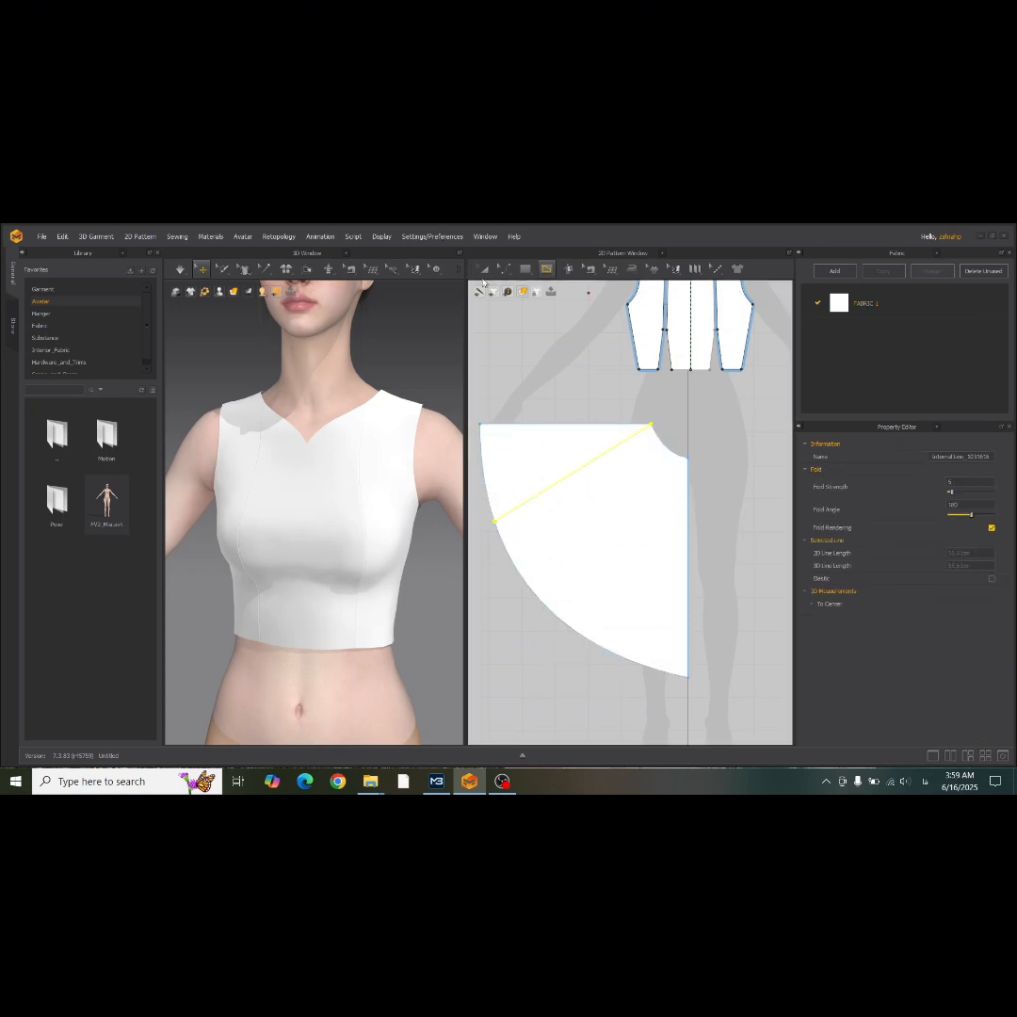
Split the skirt piece with Cut & Sew along the internal line and delete the upper wedge.
click(482, 271)
right_click(596, 464)
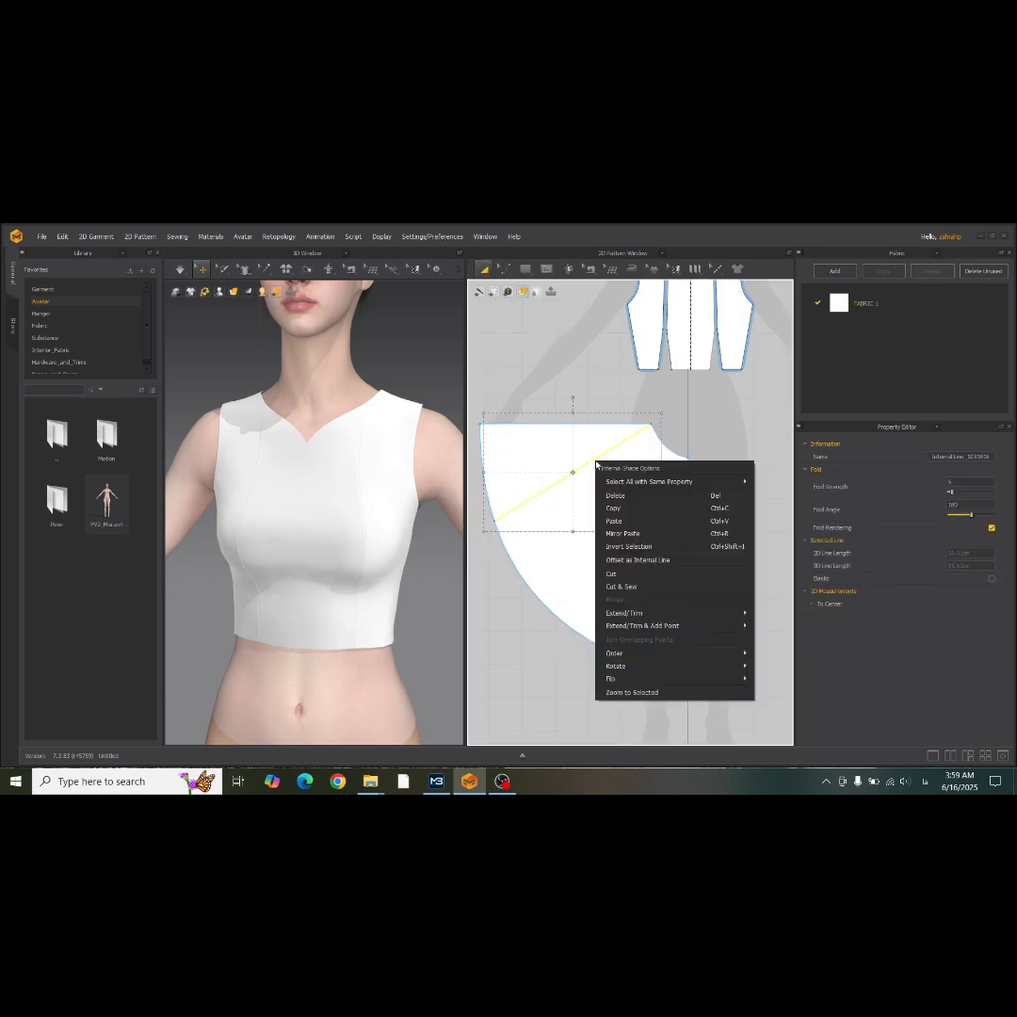
click(642, 585)
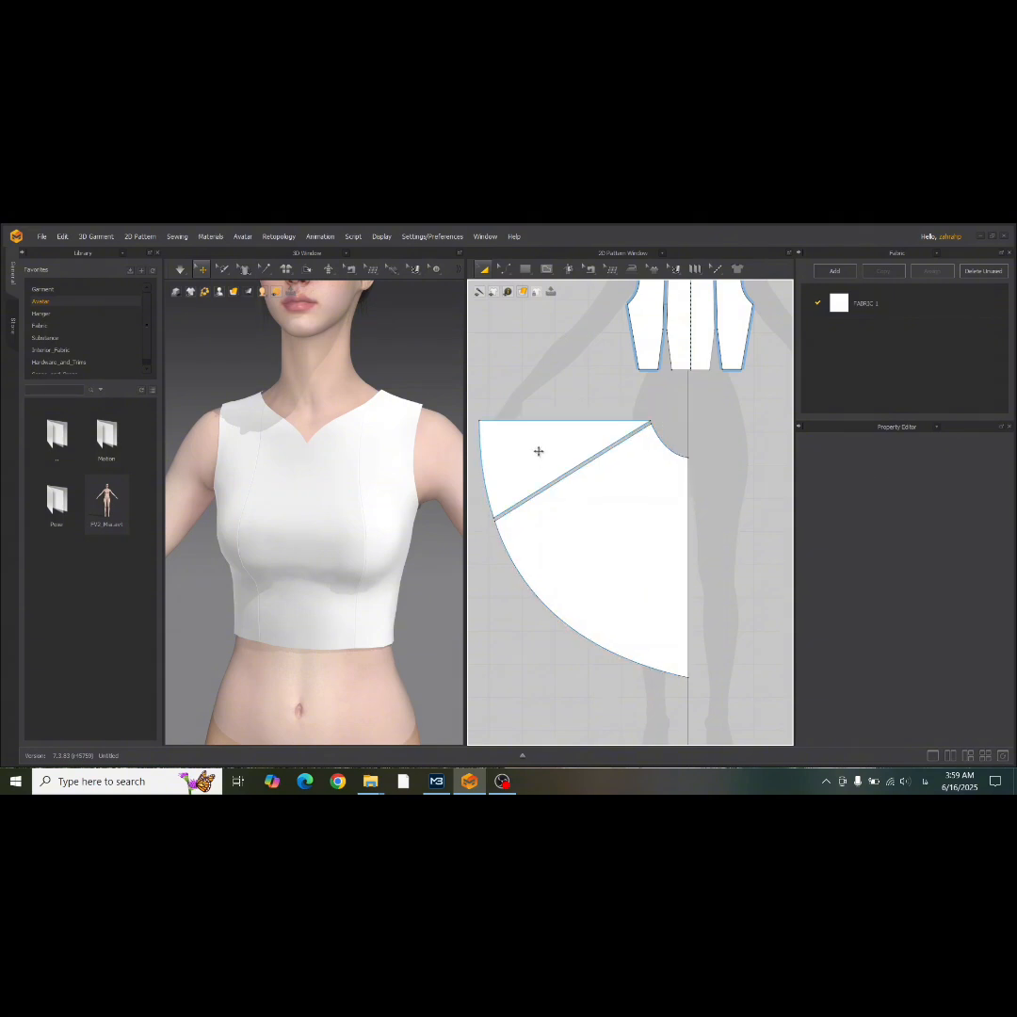
click(540, 450)
key(Delete)
Create a linked symmetric copy of the skirt piece and place it on the other side of the centre line.
scroll(535, 452, down, 3)
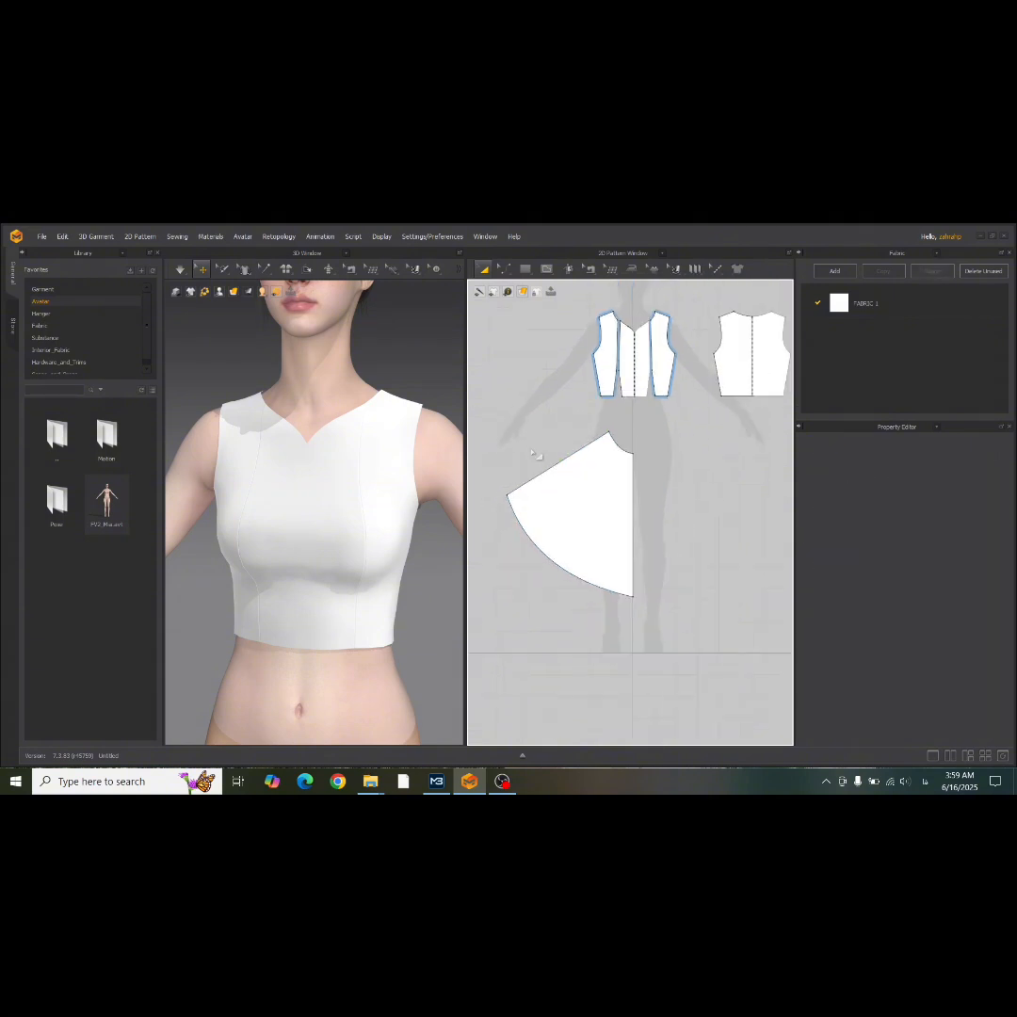
click(594, 499)
right_click(594, 499)
click(694, 359)
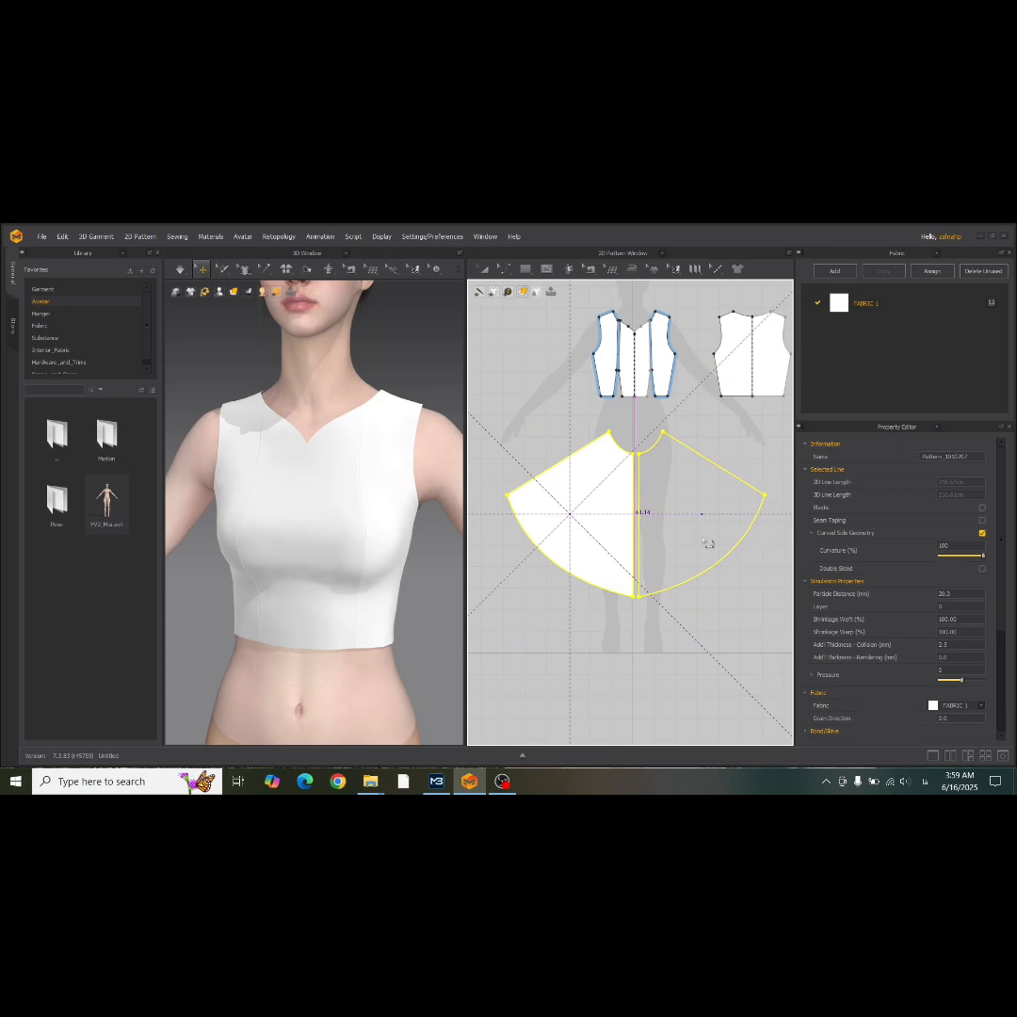
click(701, 540)
scroll(574, 524, down, 2)
Duplicate both skirt halves beside the originals for the back skirt and move the back bodice above the duplicate.
click(574, 523)
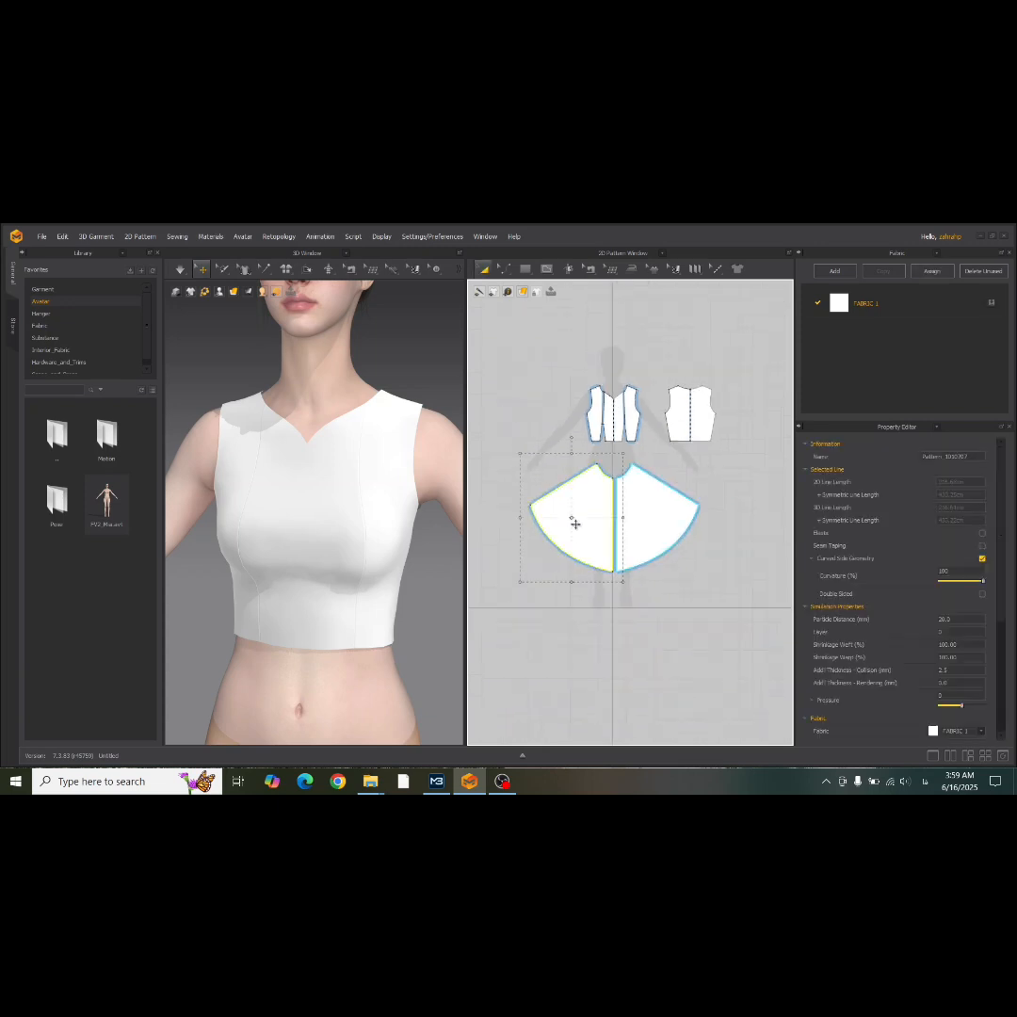
shift+click(649, 509)
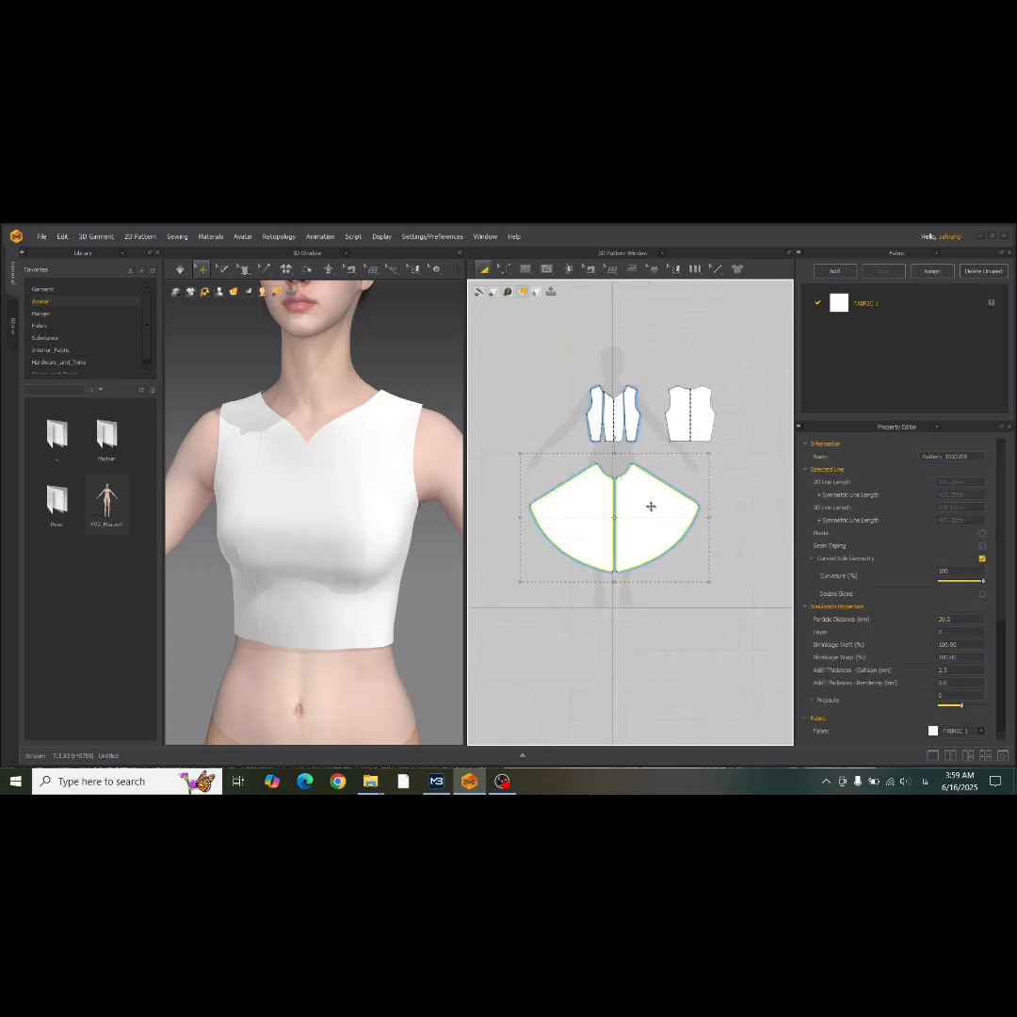
drag(650, 507, 733, 536)
click(677, 382)
drag(599, 481, 725, 431)
scroll(604, 461, down, 5)
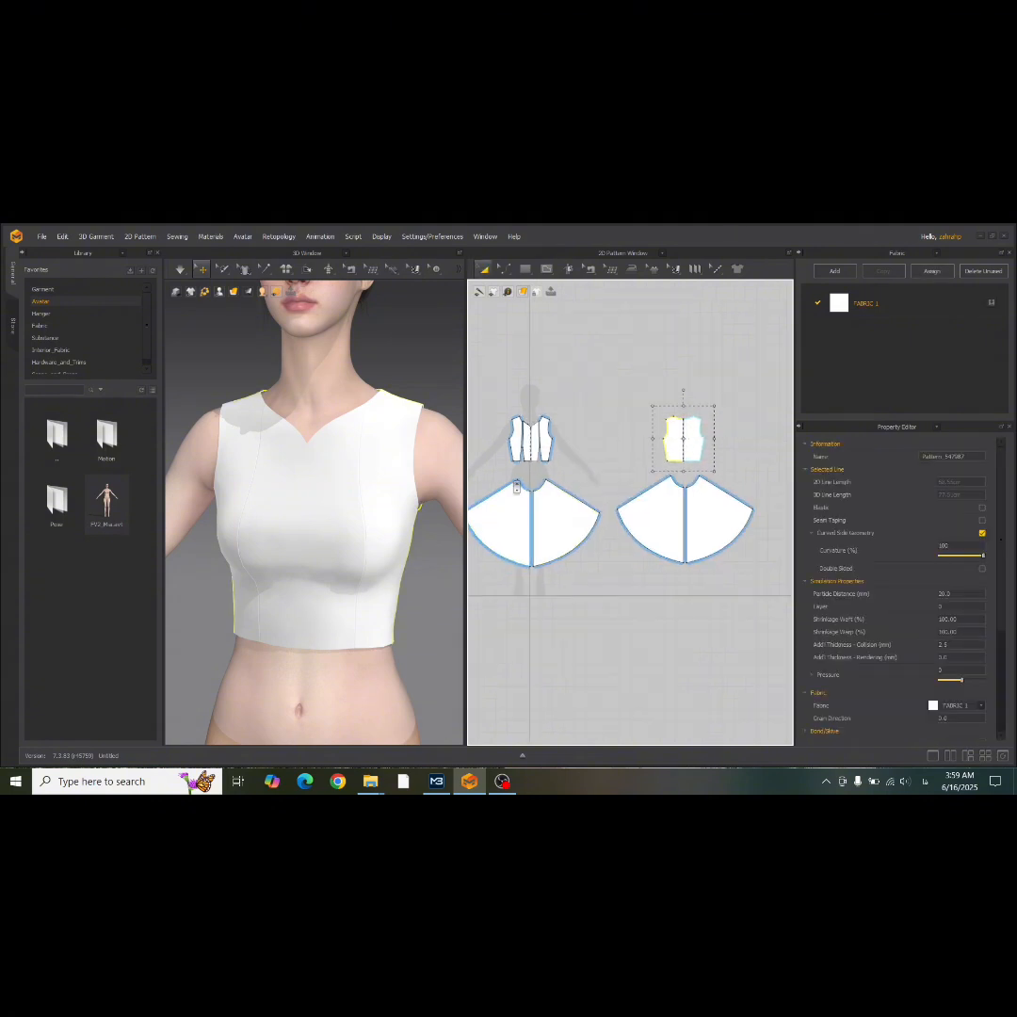
Select both back skirt halves, place them behind the avatar in 3D and flip them horizontally.
click(616, 510)
shift+click(654, 508)
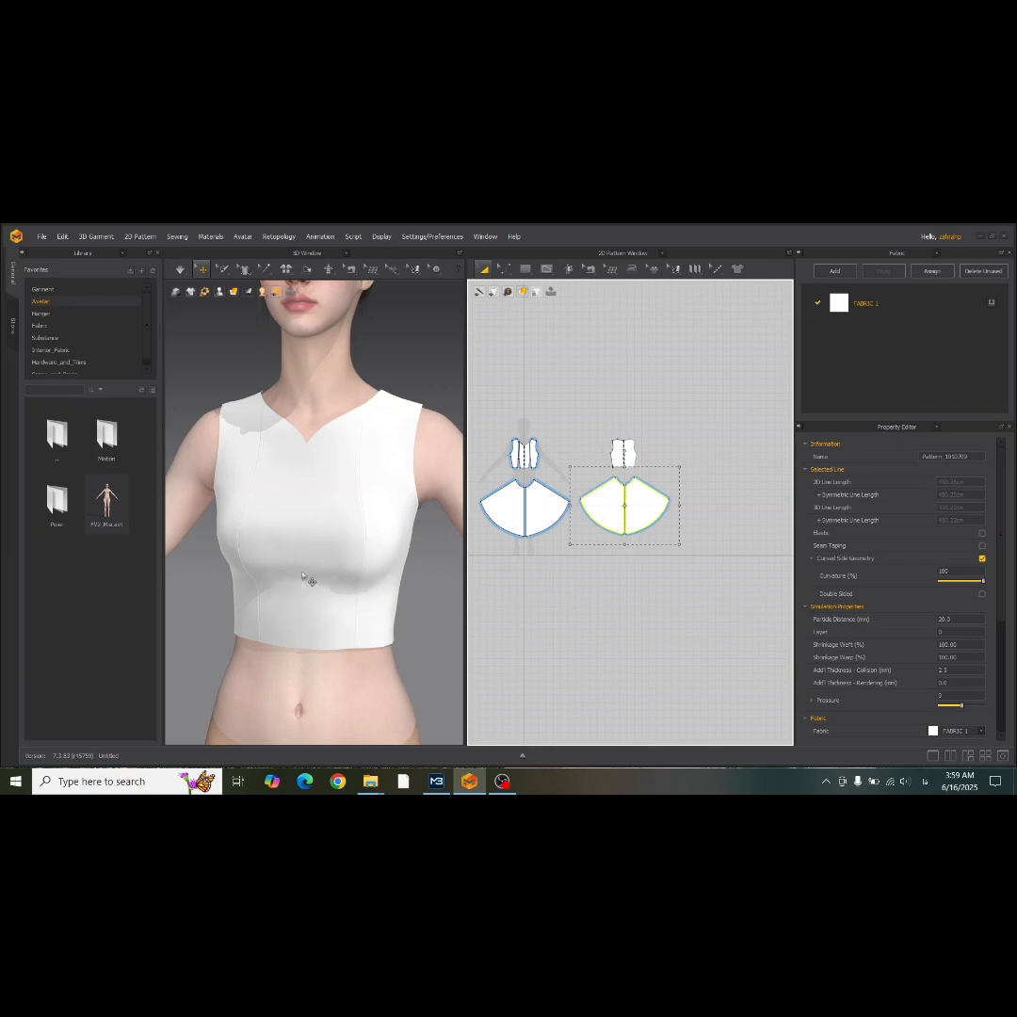
scroll(311, 578, down, 10)
right_drag(297, 573, 221, 556)
right_click(221, 555)
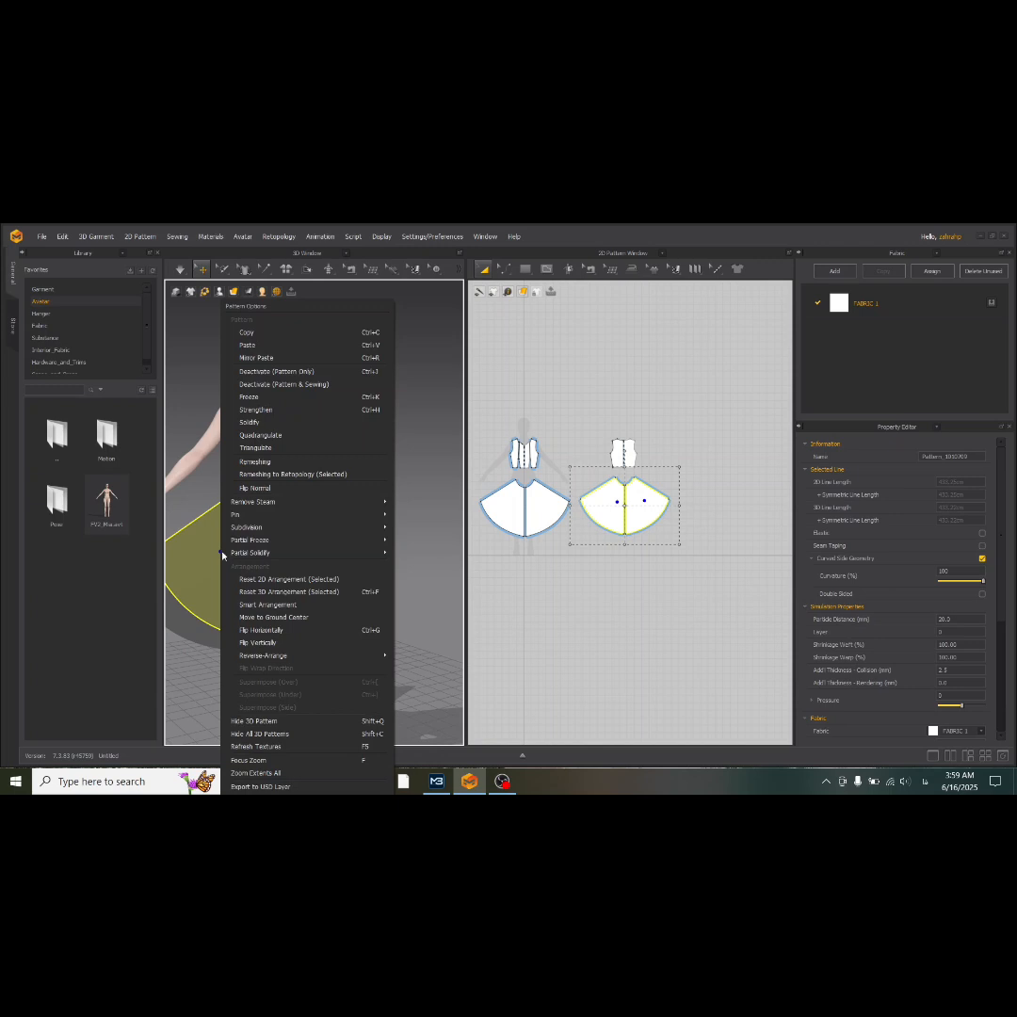
click(291, 634)
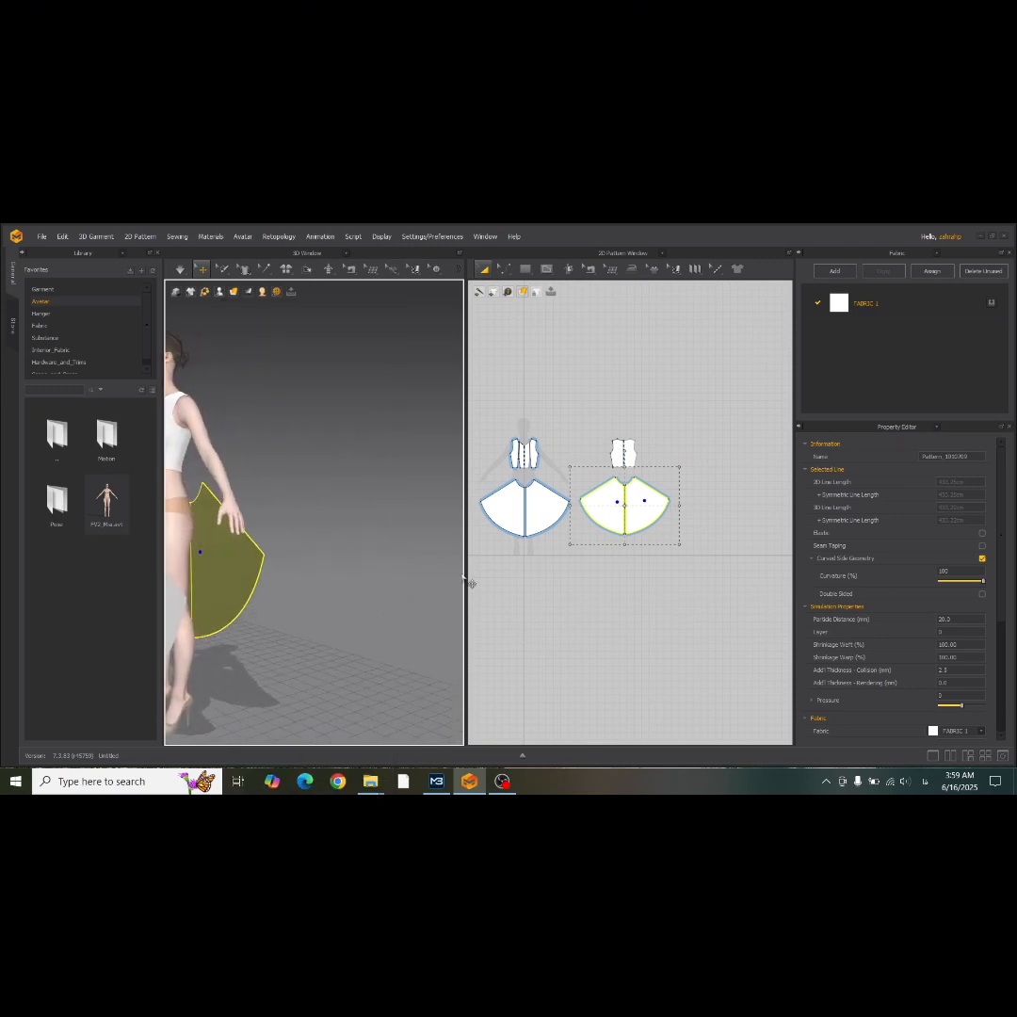
Select both front skirt halves and position them in front of the avatar at hip height in 3D.
click(506, 486)
shift+click(529, 510)
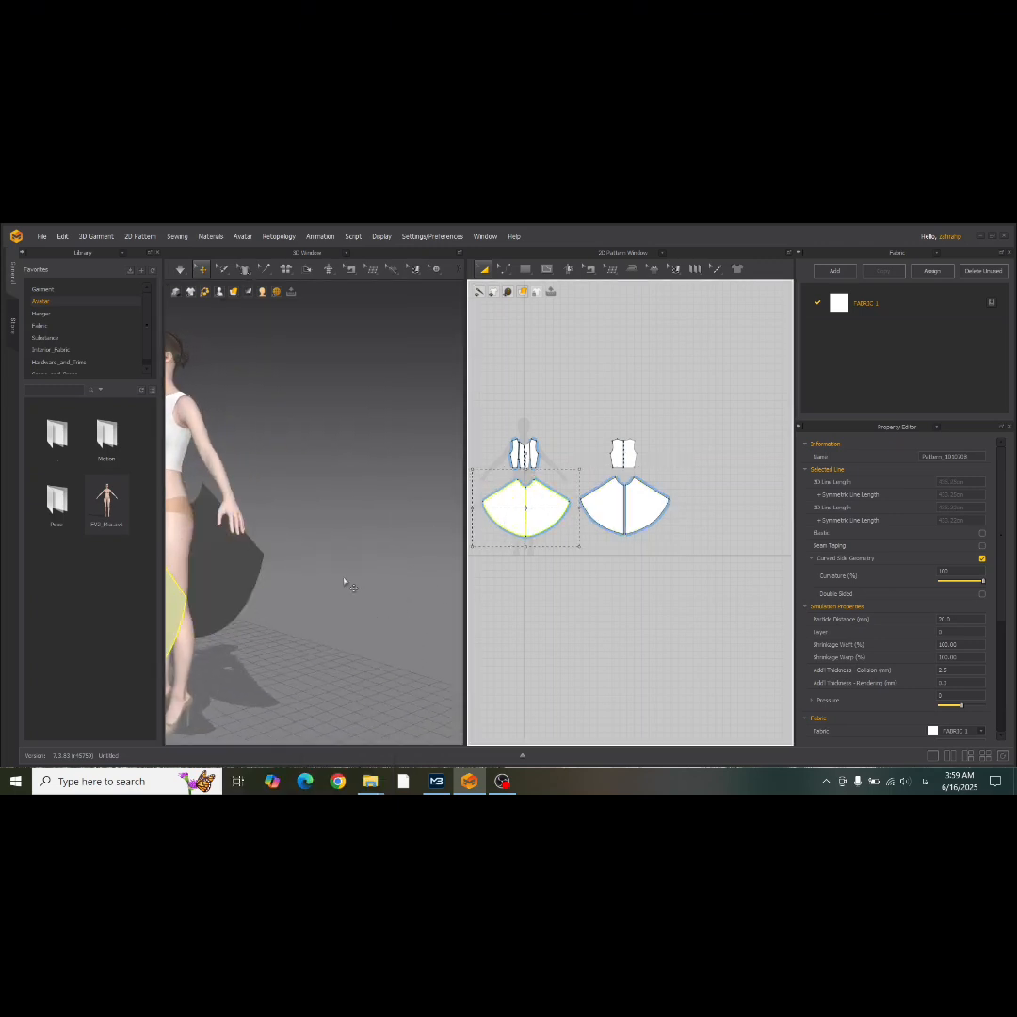
middle_drag(305, 595, 391, 556)
drag(251, 553, 262, 511)
right_drag(263, 510, 288, 526)
middle_drag(189, 517, 317, 514)
drag(304, 504, 297, 504)
right_drag(297, 504, 225, 511)
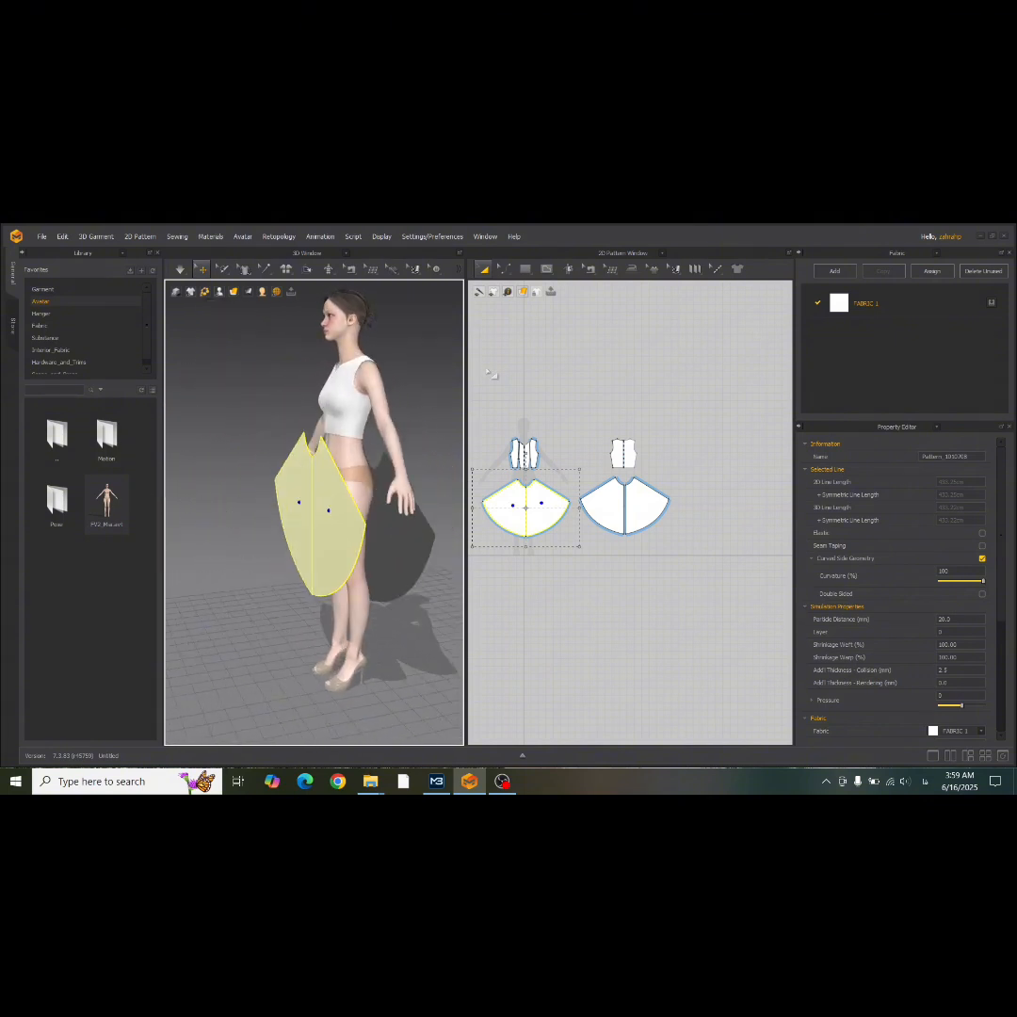
Sew the centre edges of the two front skirt halves together with Segment Sewing.
click(589, 270)
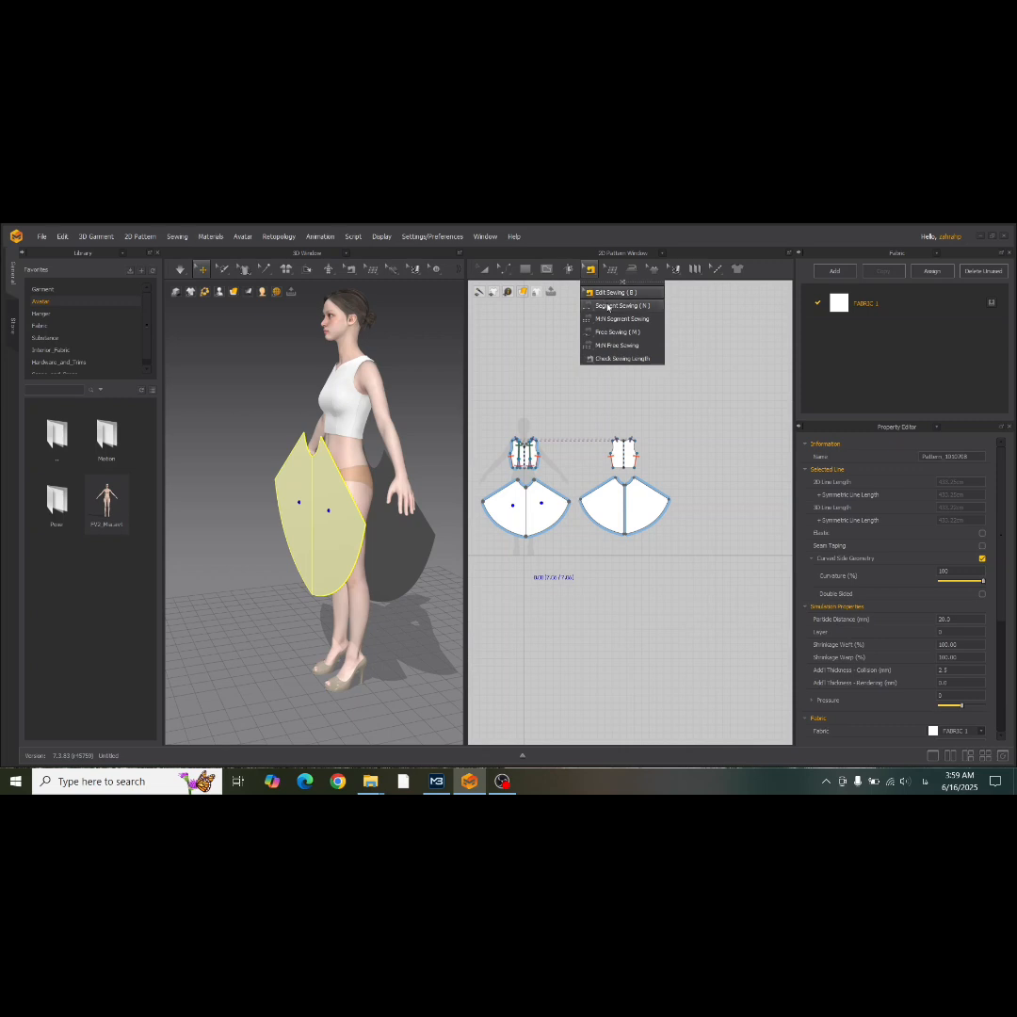
click(608, 306)
scroll(619, 422, up, 5)
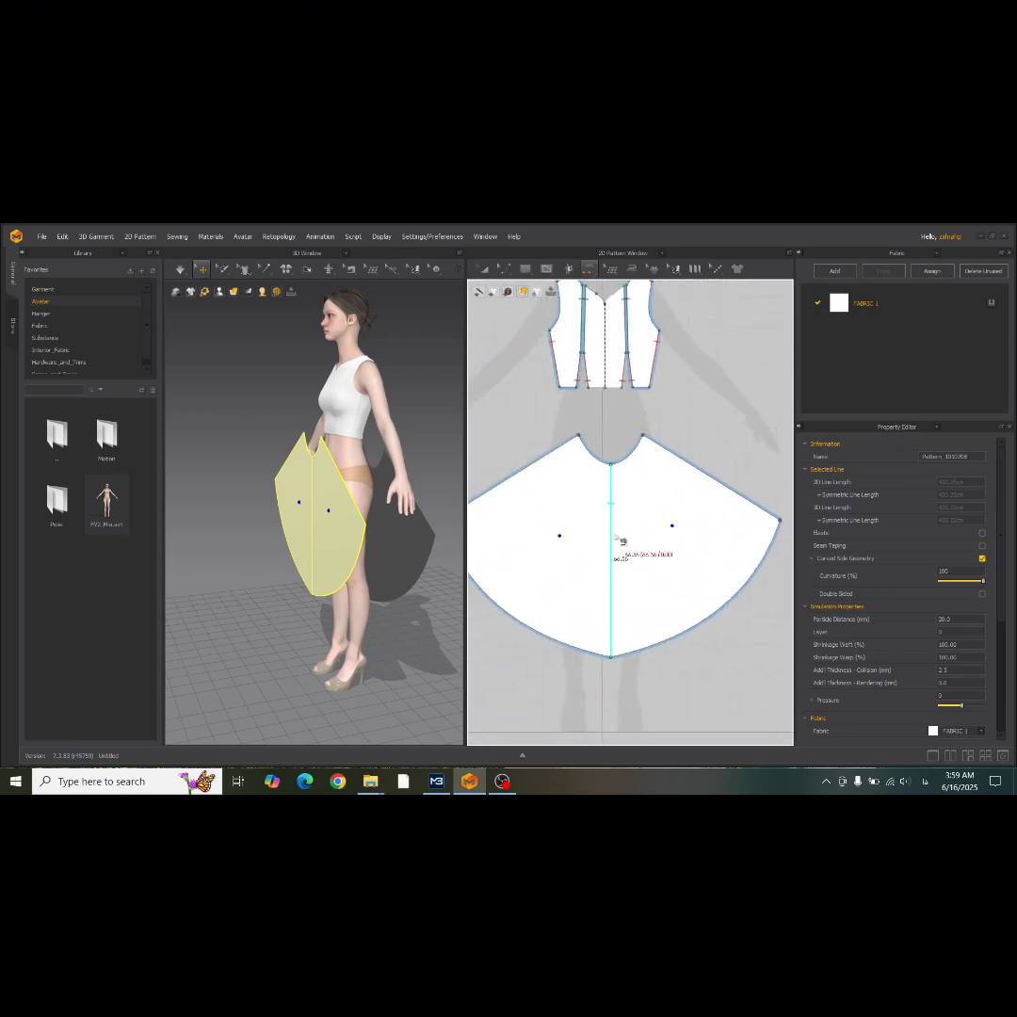
click(621, 541)
click(617, 540)
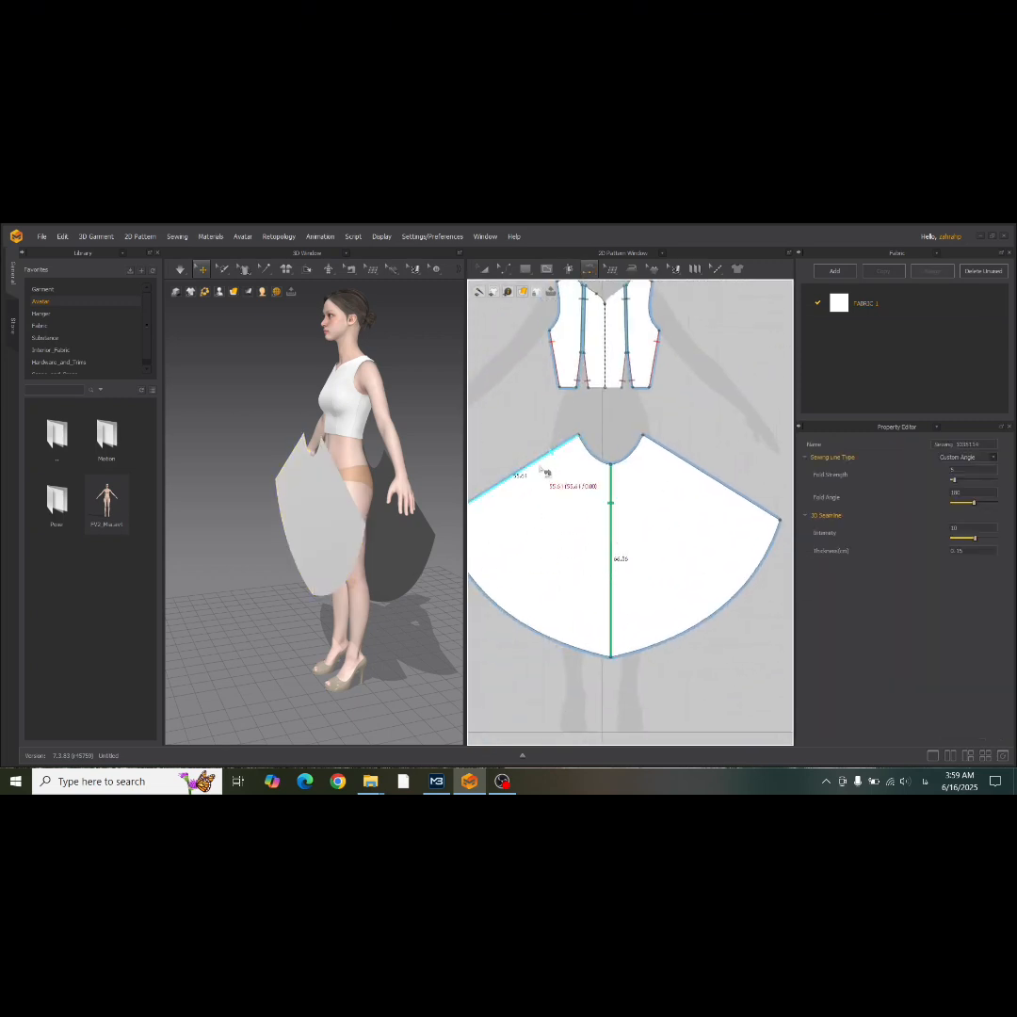
Move the front skirt halves slightly apart at the centre seam in both the 2D layout and the 3D arrangement.
click(483, 270)
drag(585, 529, 567, 529)
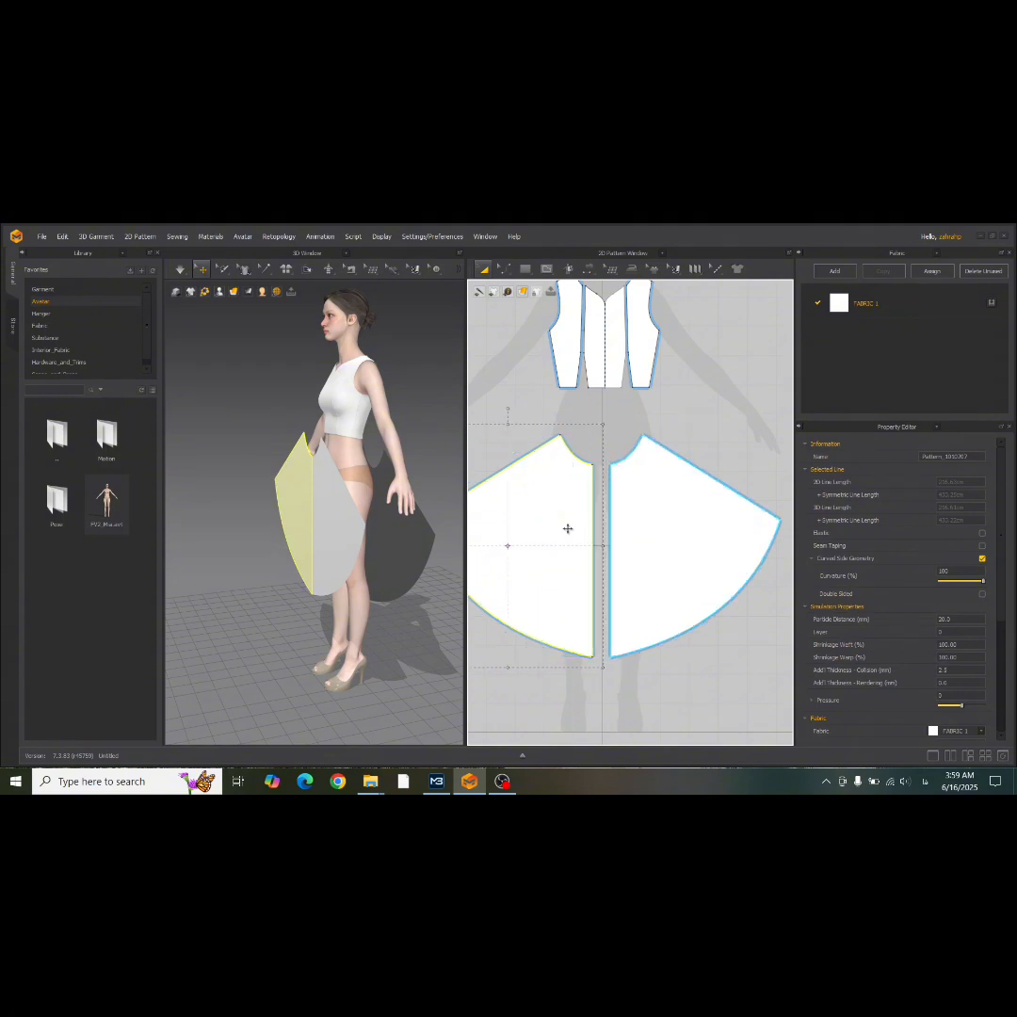
right_drag(318, 505, 392, 500)
drag(373, 513, 380, 513)
scroll(613, 486, down, 3)
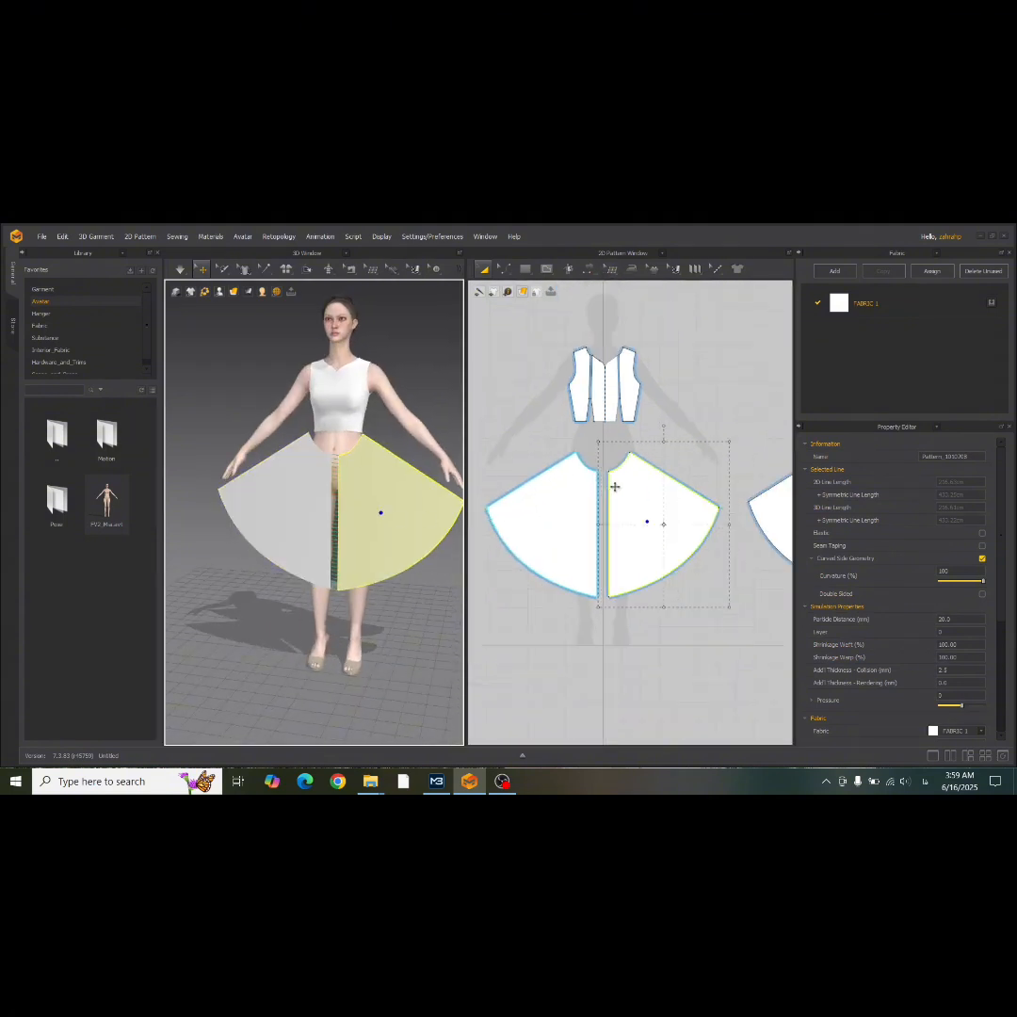
Sew the centre edges of the two back skirt halves together with Segment Sewing.
middle_drag(614, 487, 447, 478)
click(589, 269)
click(616, 305)
click(687, 514)
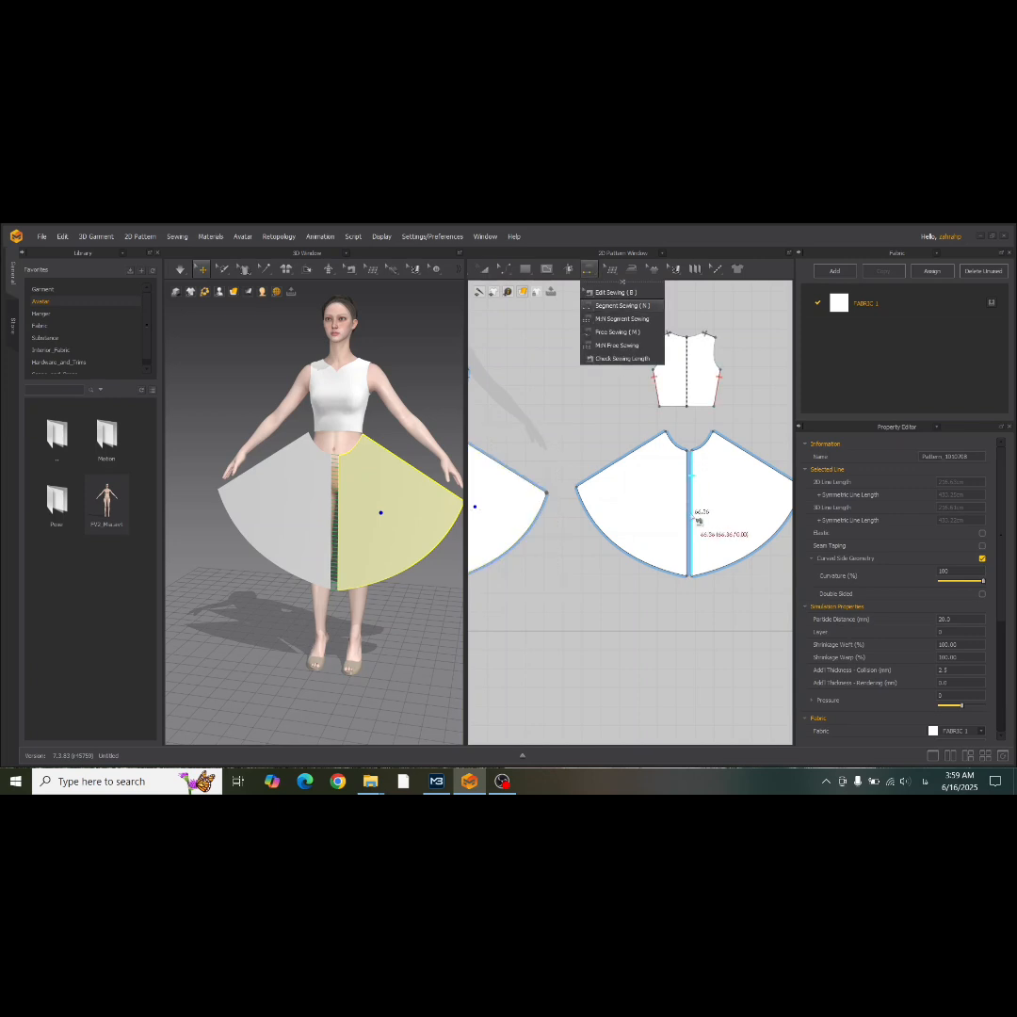
click(698, 514)
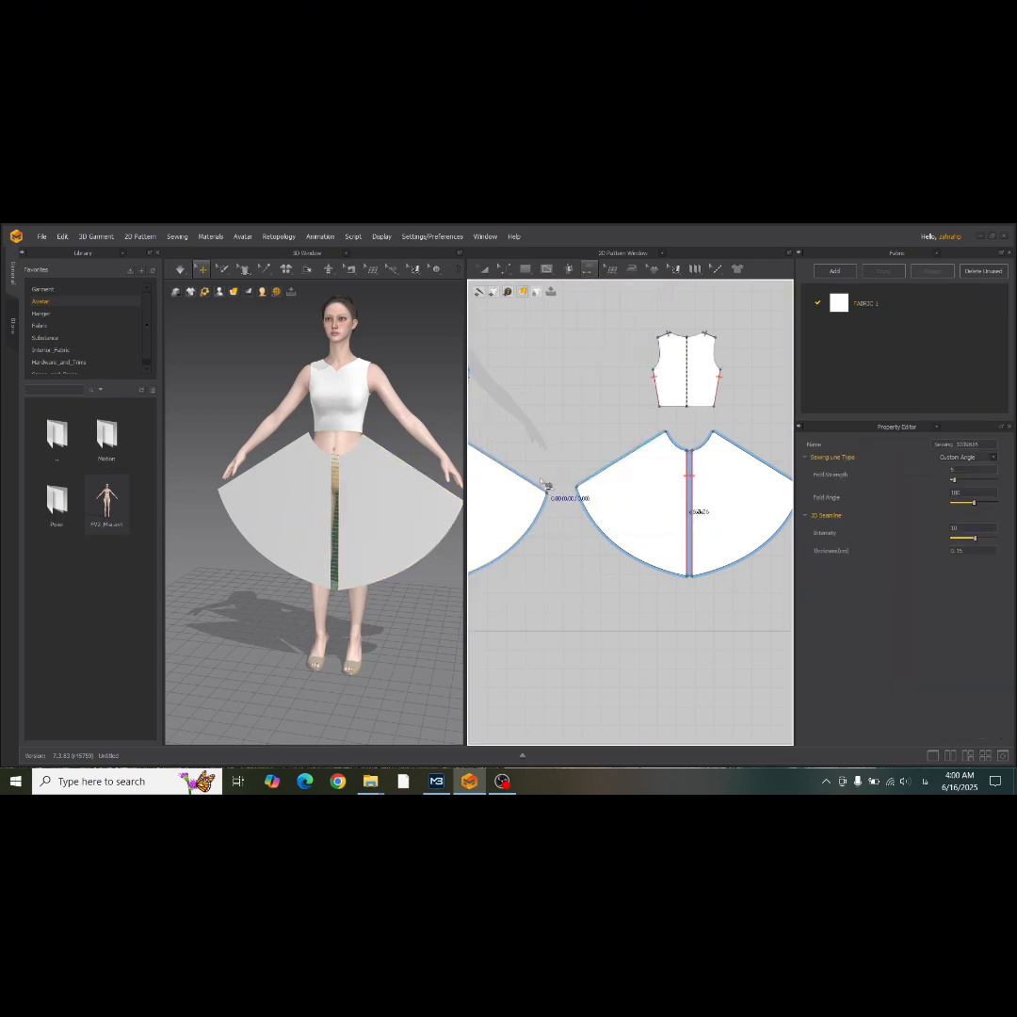
Sew the front skirt's side edge to the adjacent side edge of the back skirt and check the seams in 3D.
click(541, 482)
click(599, 475)
middle_drag(359, 496, 327, 514)
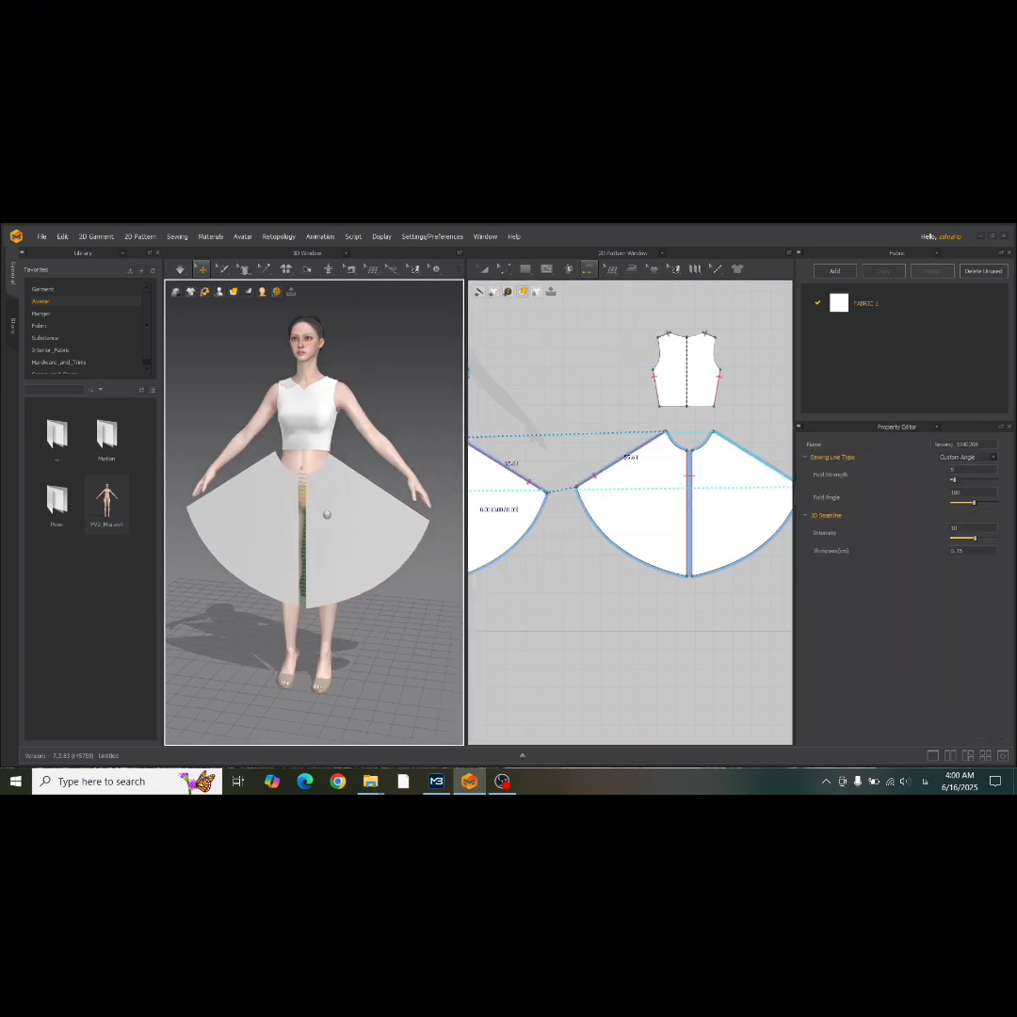
right_drag(327, 514, 282, 527)
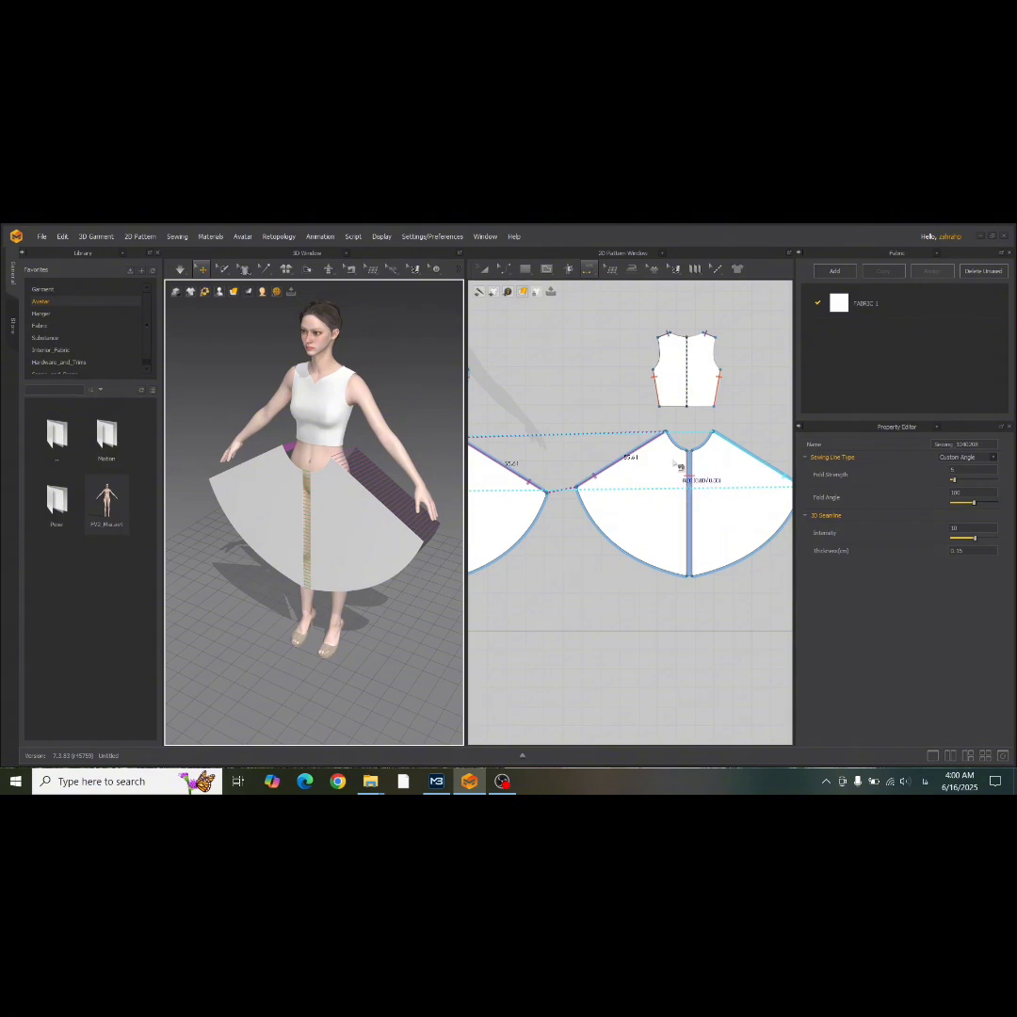
Sew the back skirt's curved waist edge to the lower edge of the back bodice.
click(678, 446)
click(675, 413)
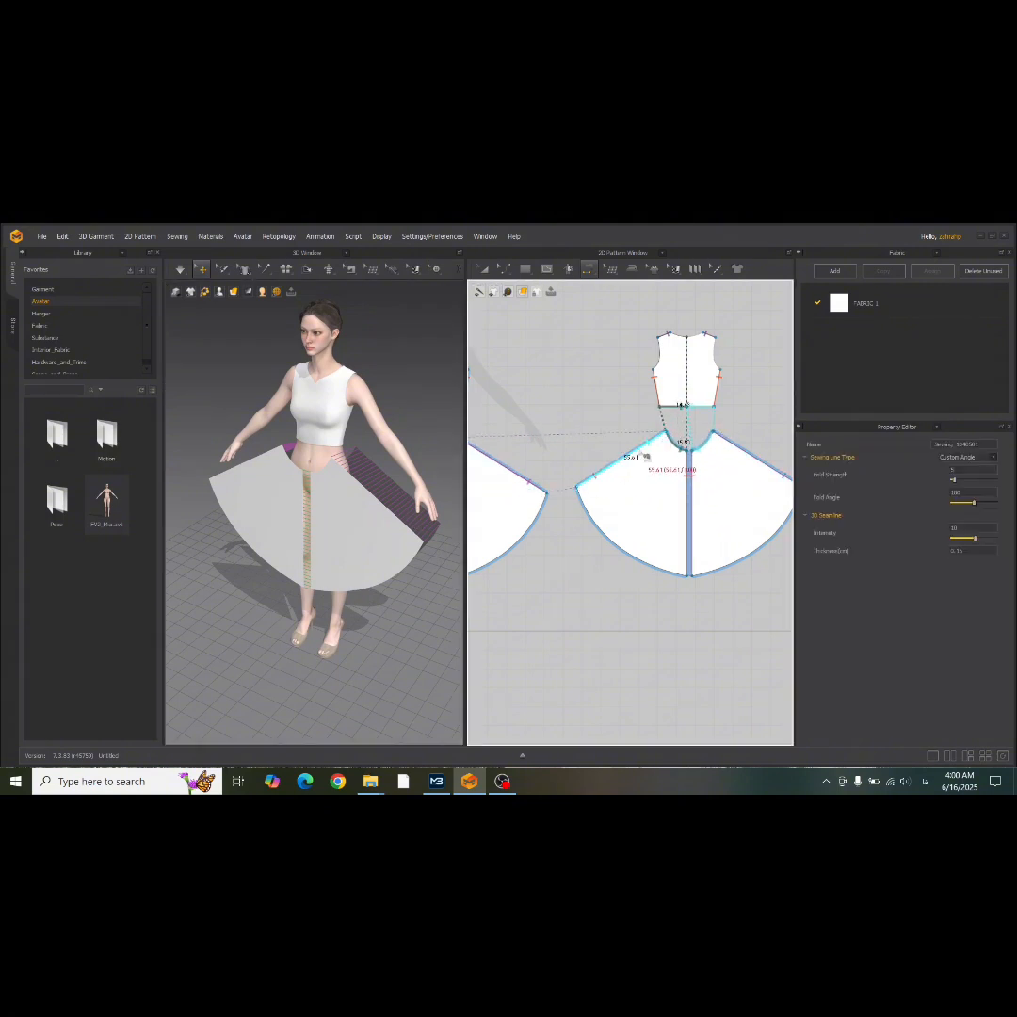
Sew the front skirt's curved waist edge to the lower edges of the front bodice panels with Free Sewing.
middle_drag(517, 493, 738, 502)
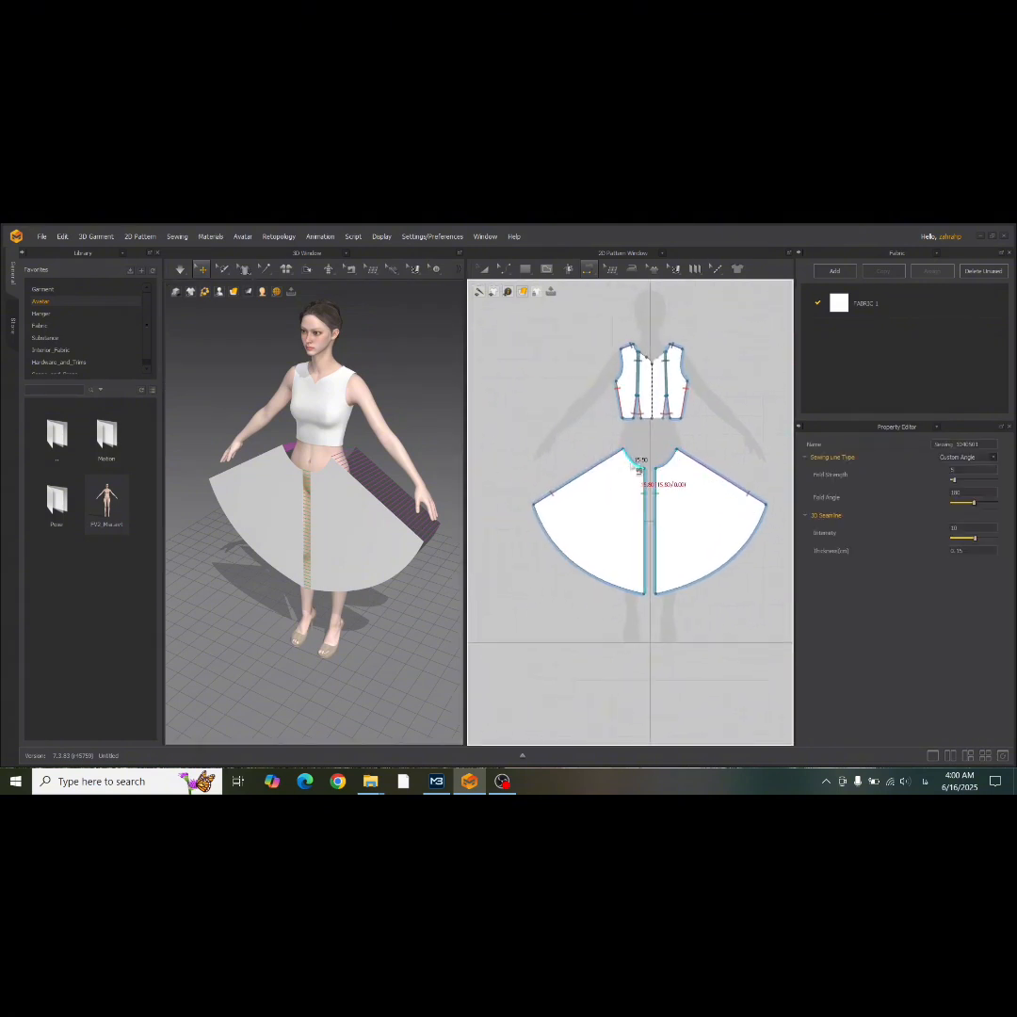
click(638, 468)
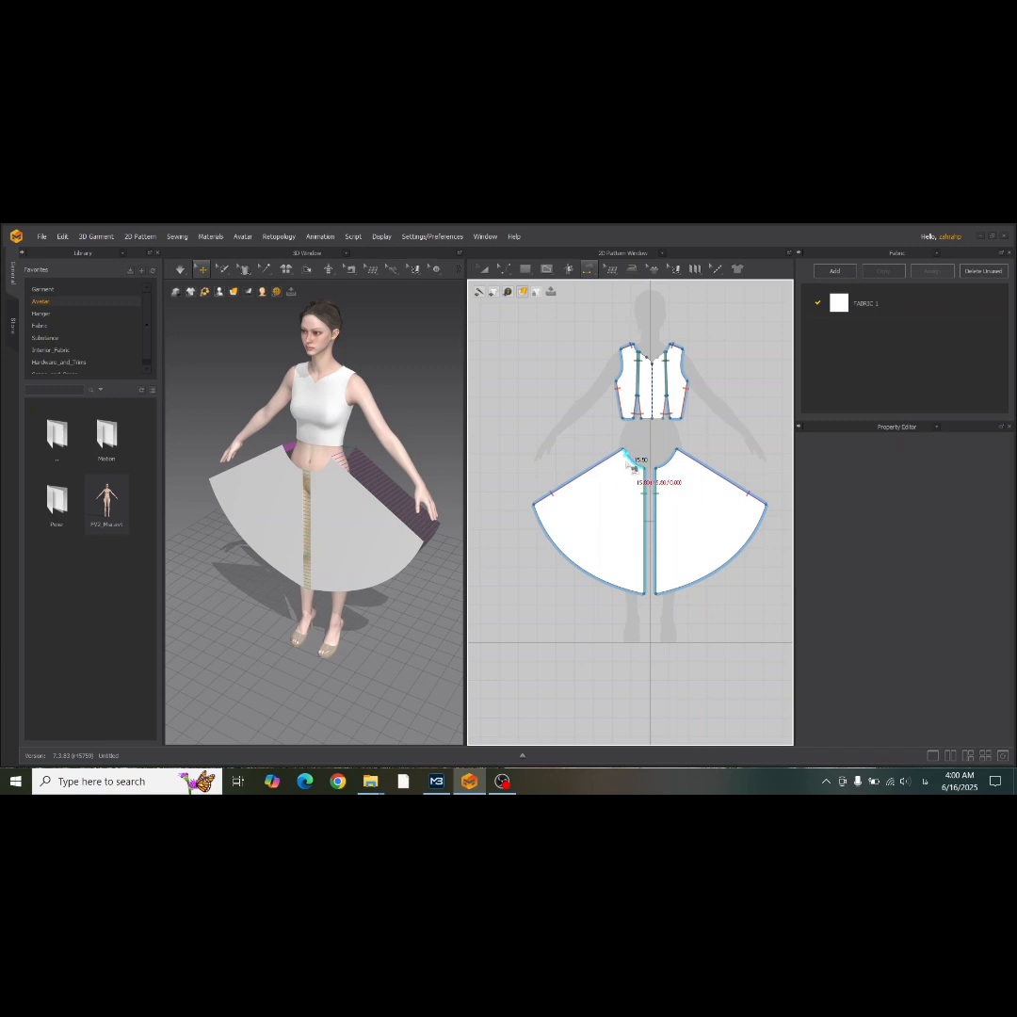
click(589, 269)
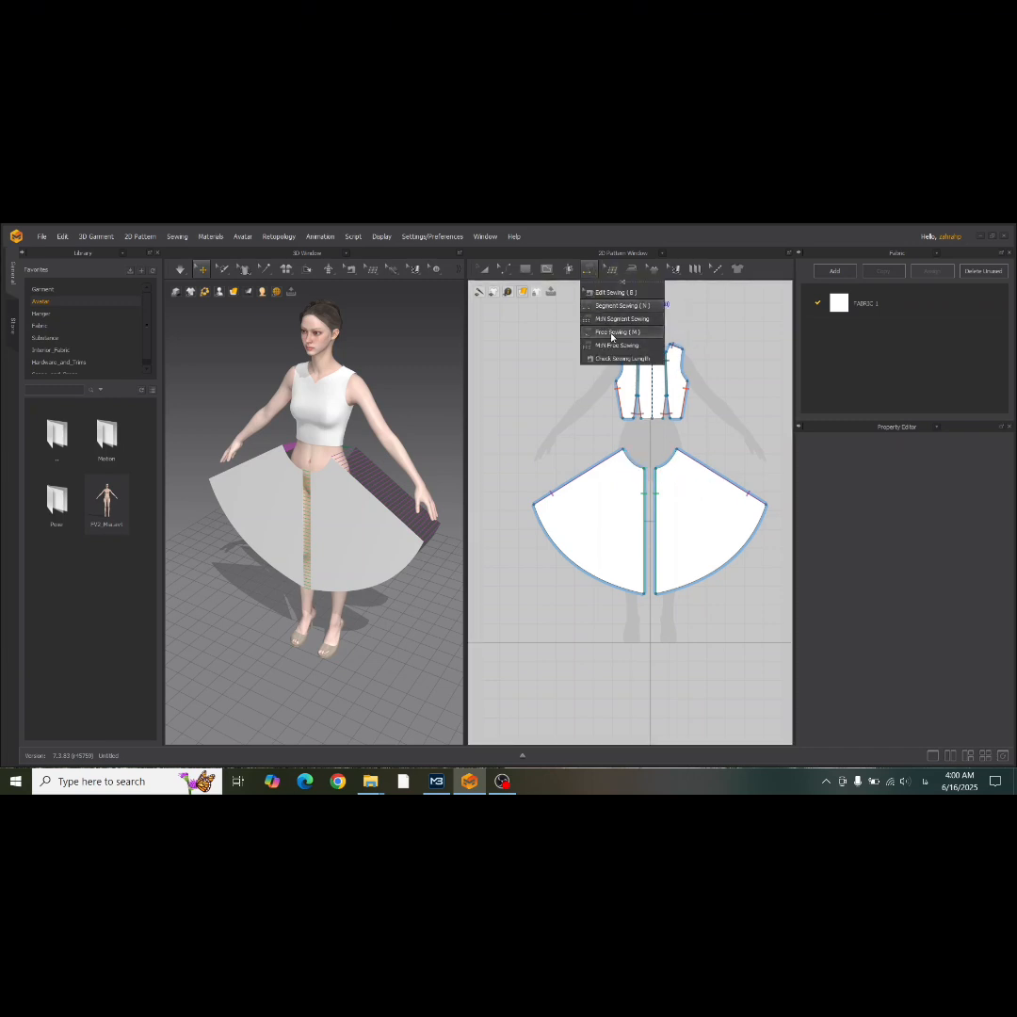
click(611, 332)
scroll(630, 431, up, 5)
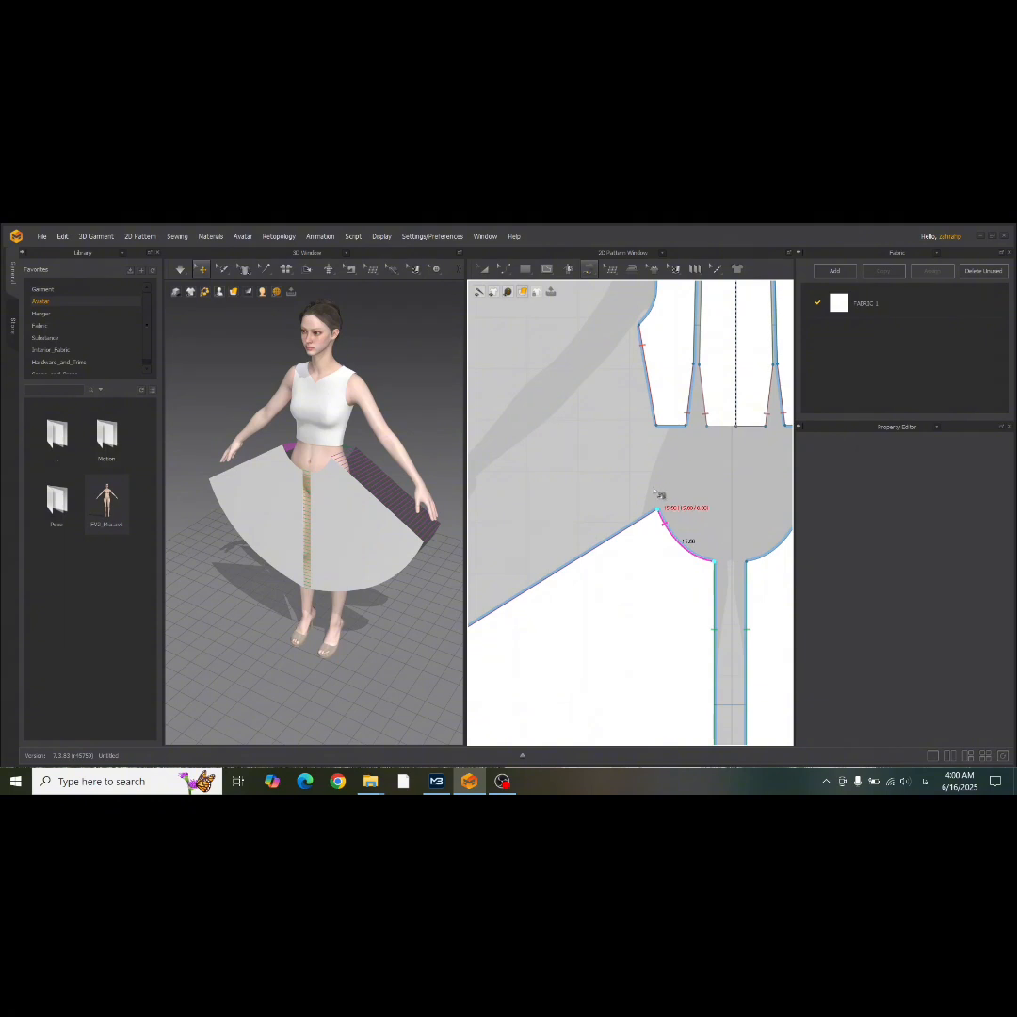
click(659, 496)
click(741, 441)
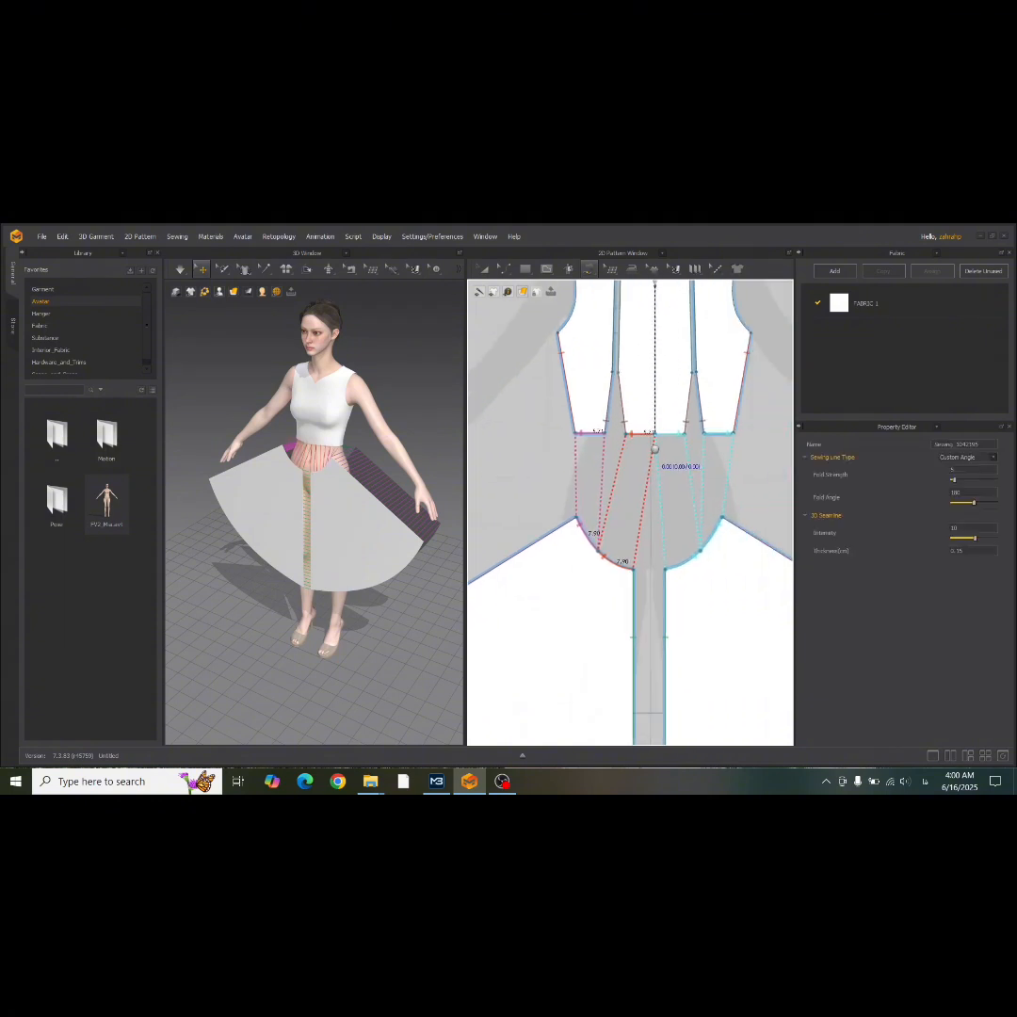
Simulate the garment and pull the skirt outward in 3D at the front and back so it drapes evenly.
key(space)
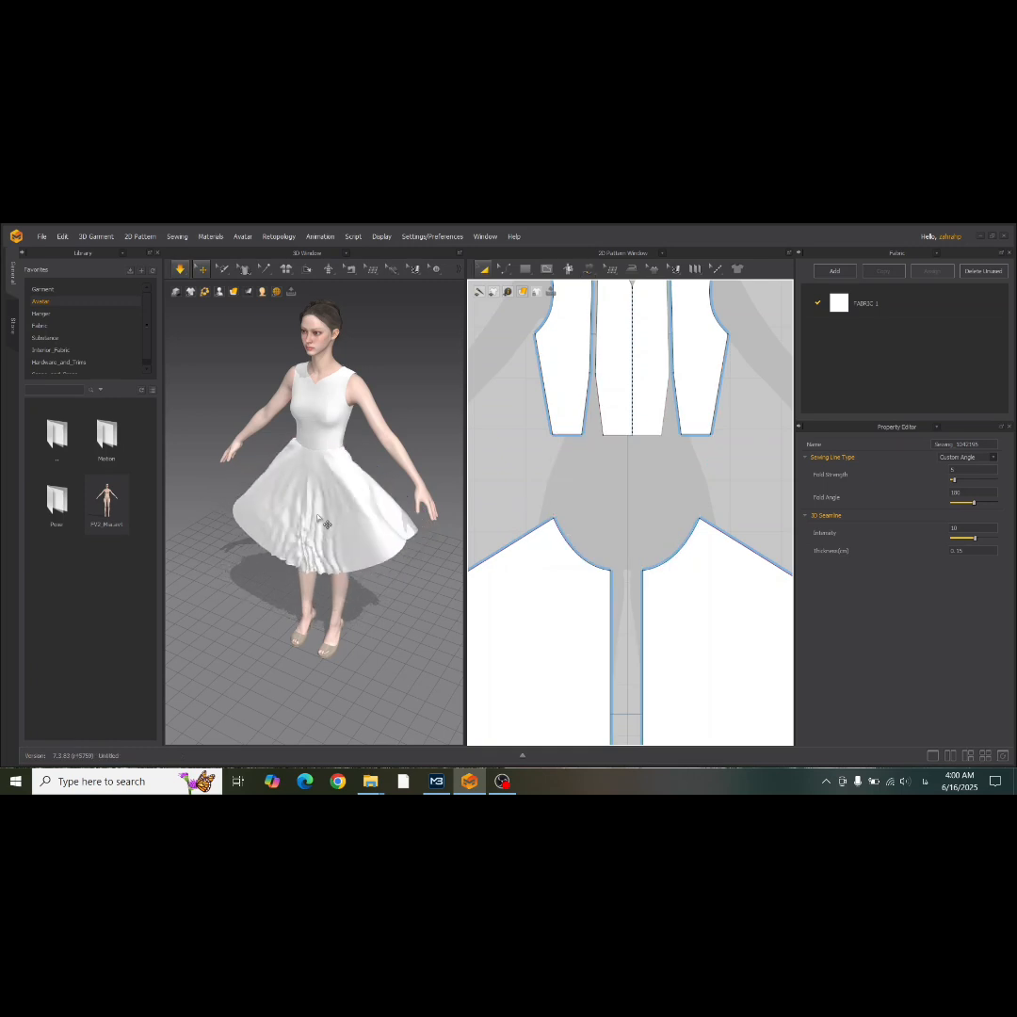
key(2)
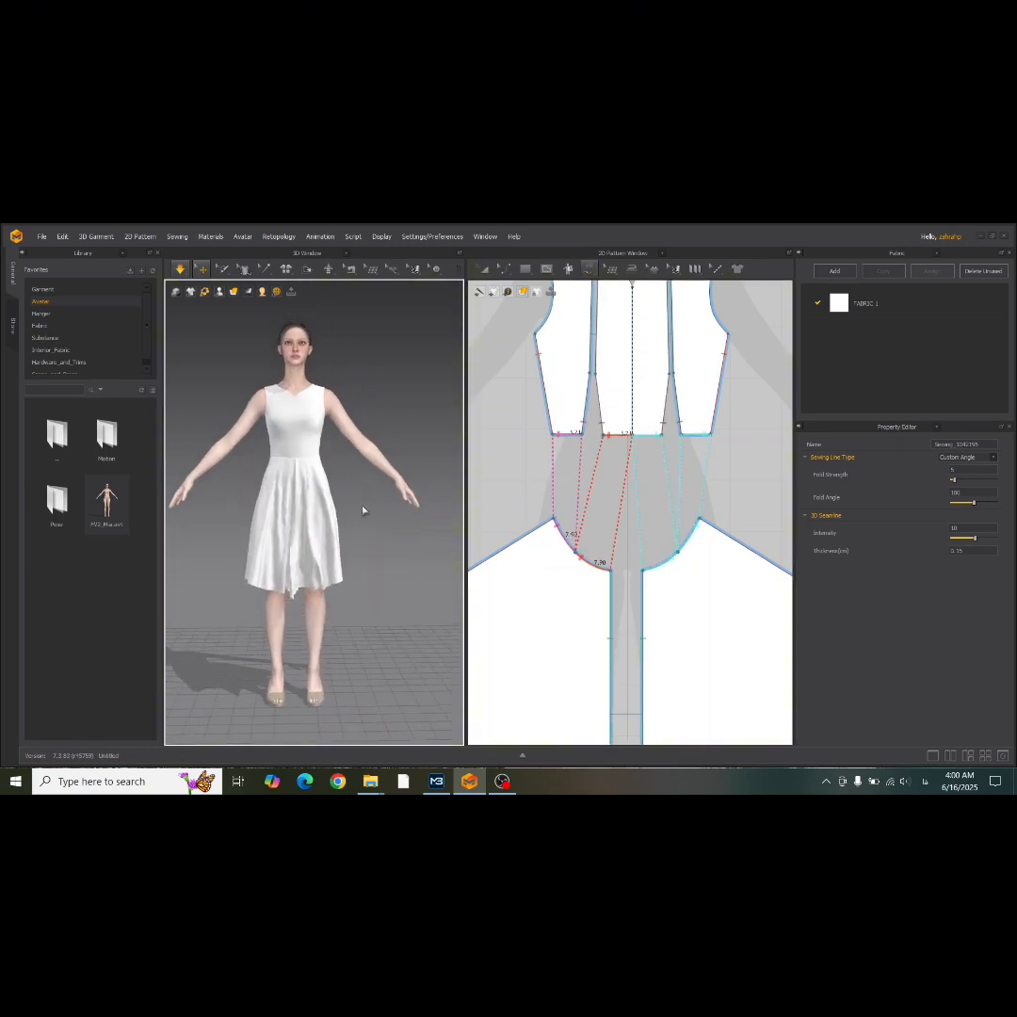
click(330, 572)
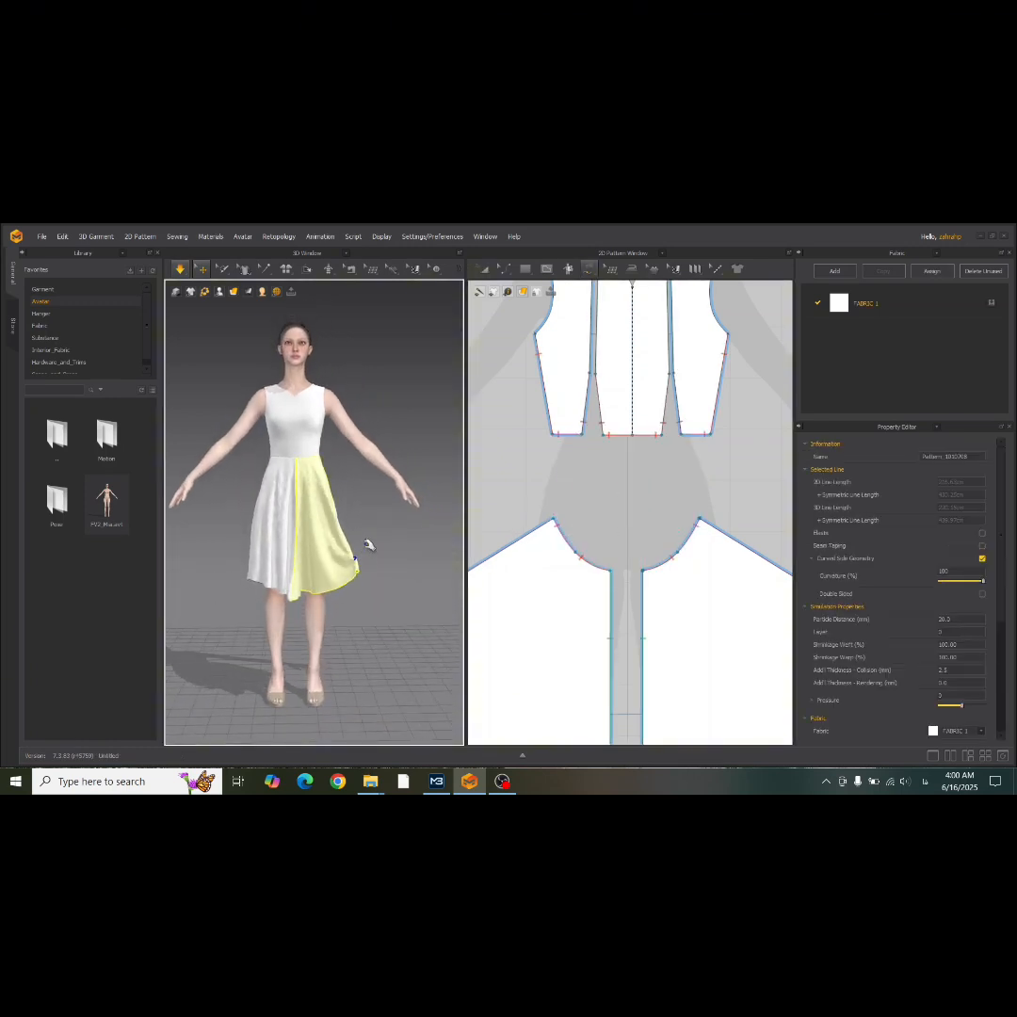
right_drag(316, 525, 429, 522)
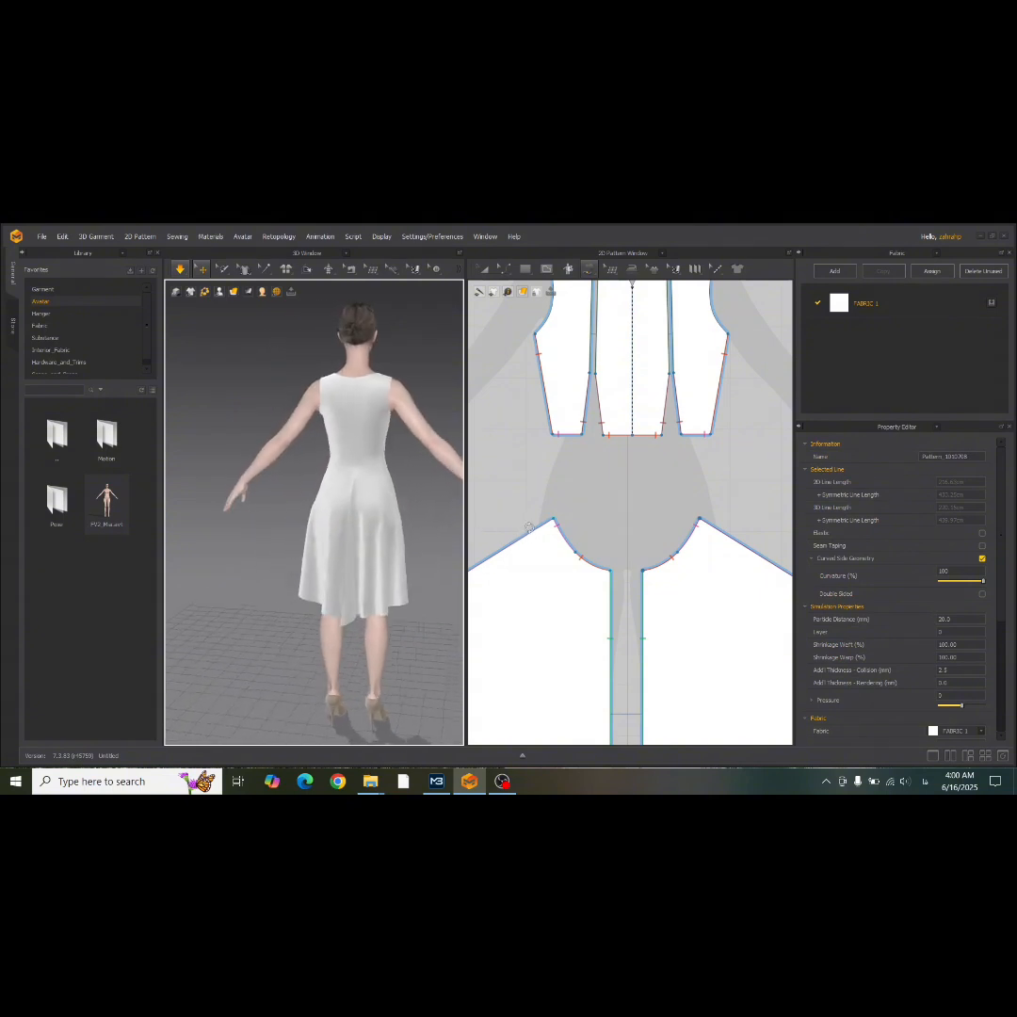
click(410, 528)
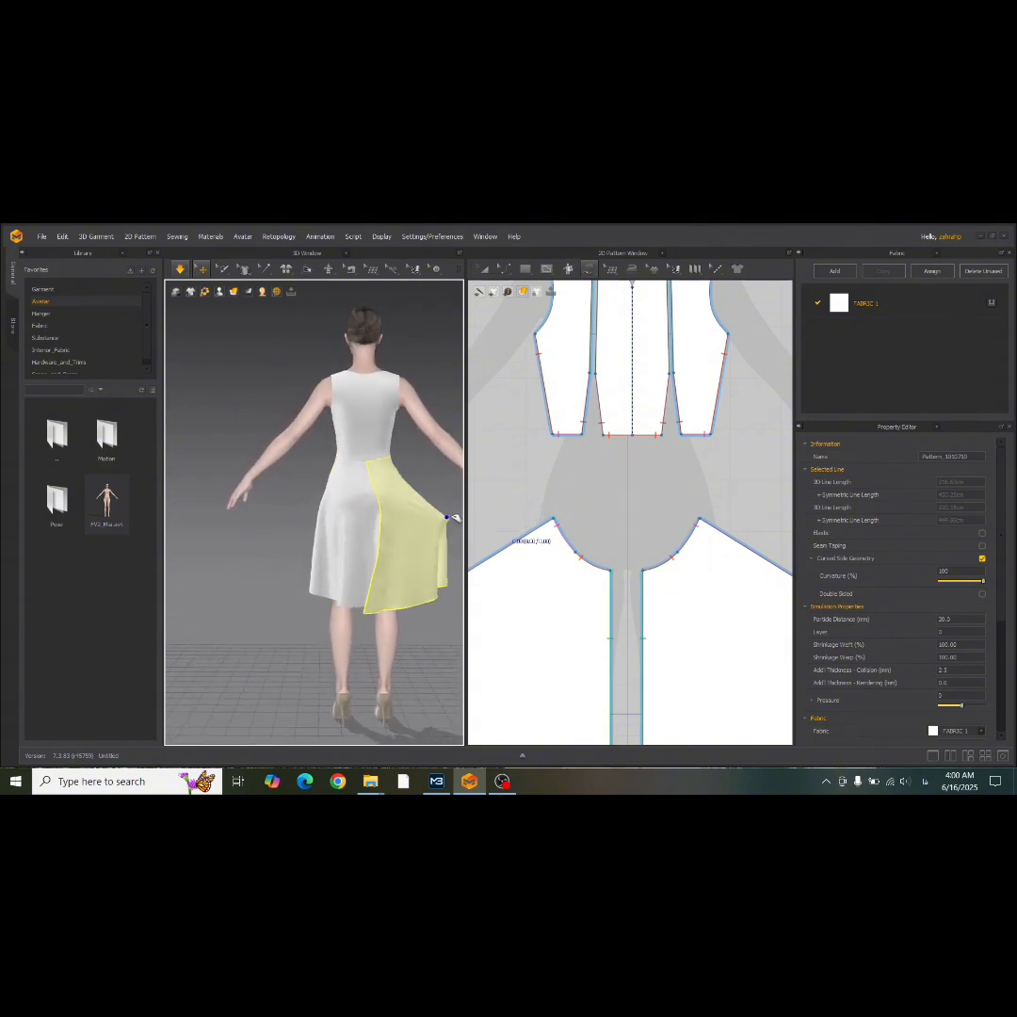
Merge the two front skirt halves into one pattern along their centre seam using Edit Sewing.
scroll(564, 465, down, 5)
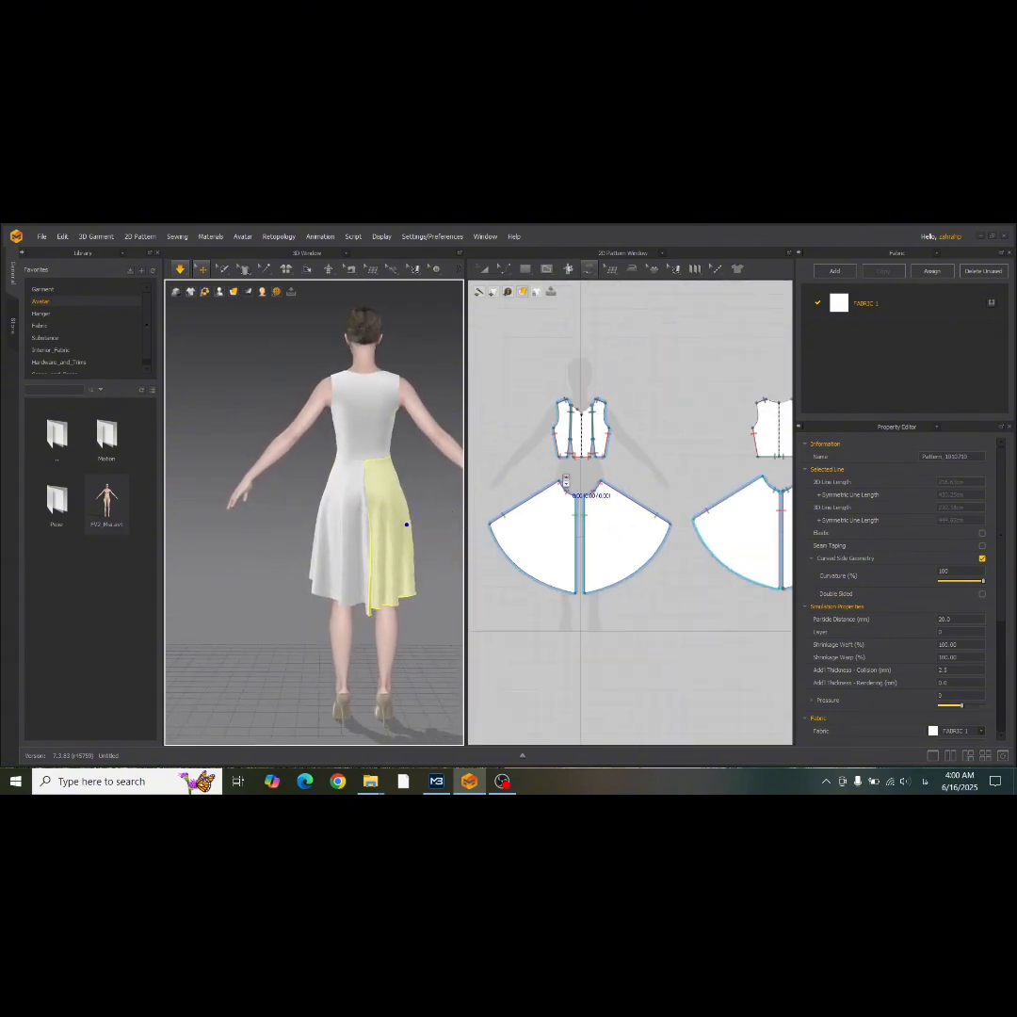
click(592, 272)
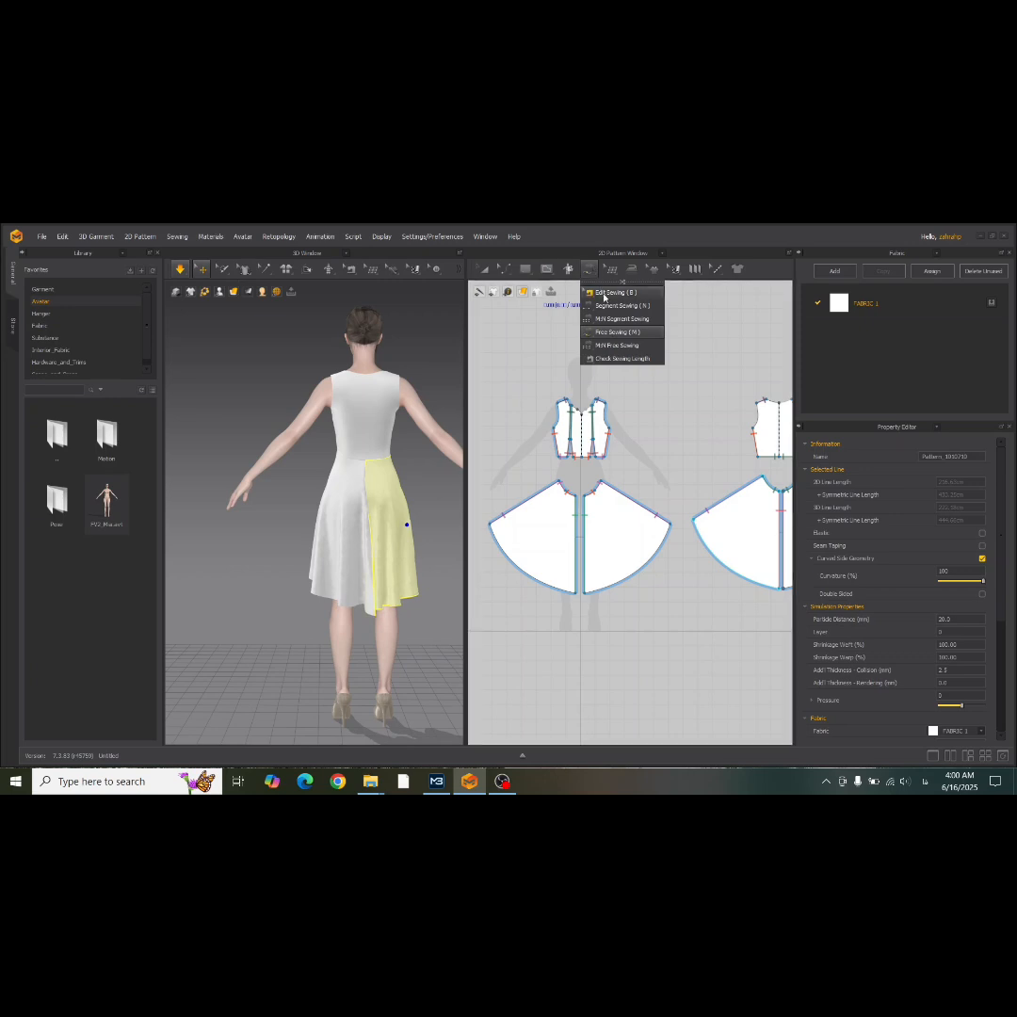
click(607, 292)
click(576, 522)
right_click(576, 523)
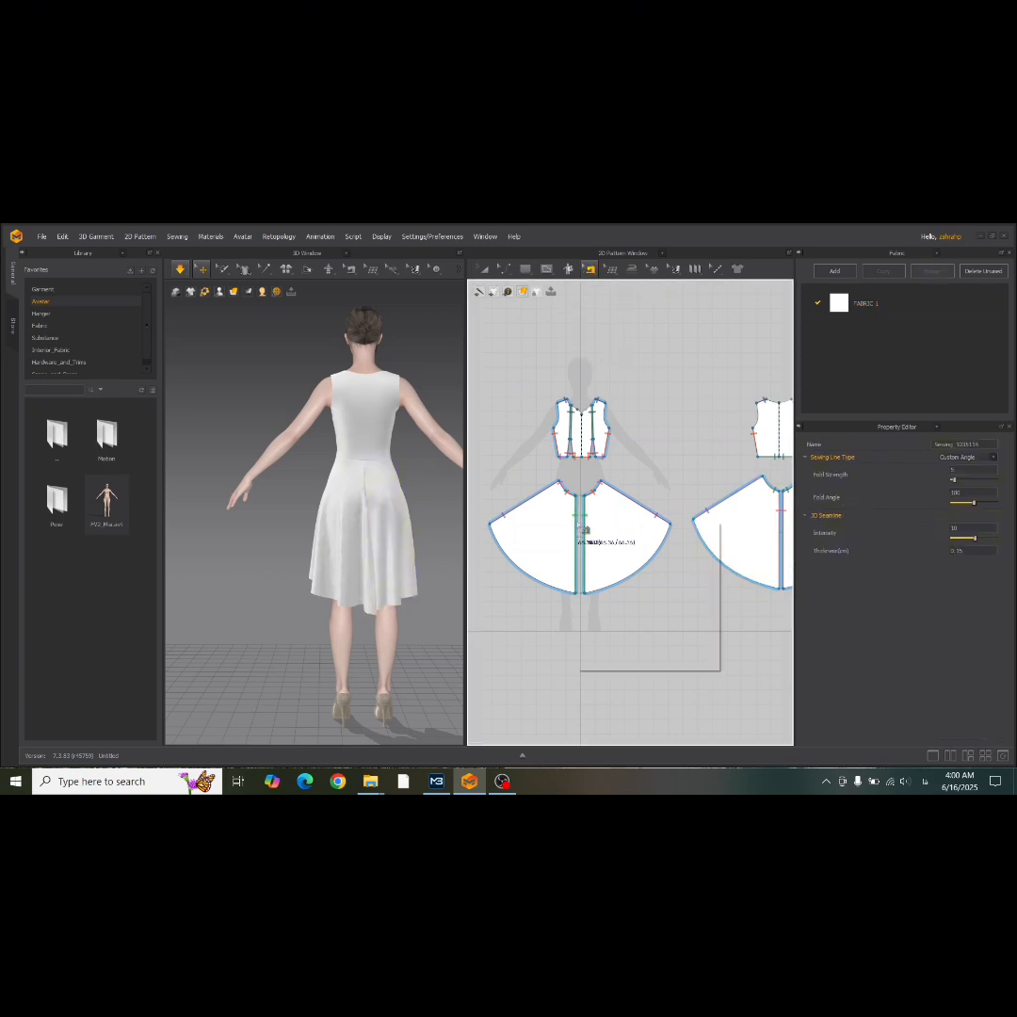
click(631, 595)
Merge the two back skirt halves into one pattern along their centre seam.
middle_drag(763, 557, 637, 543)
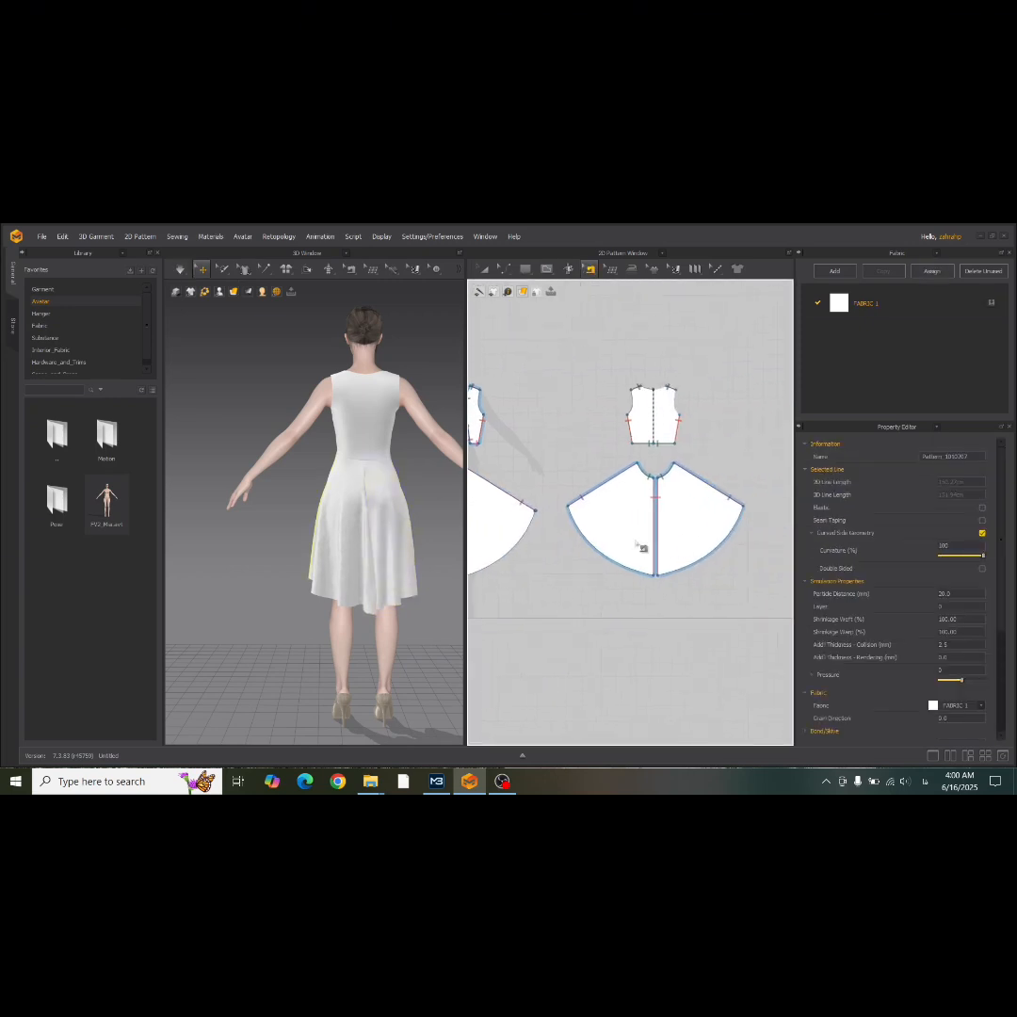
click(655, 521)
right_click(654, 520)
click(681, 581)
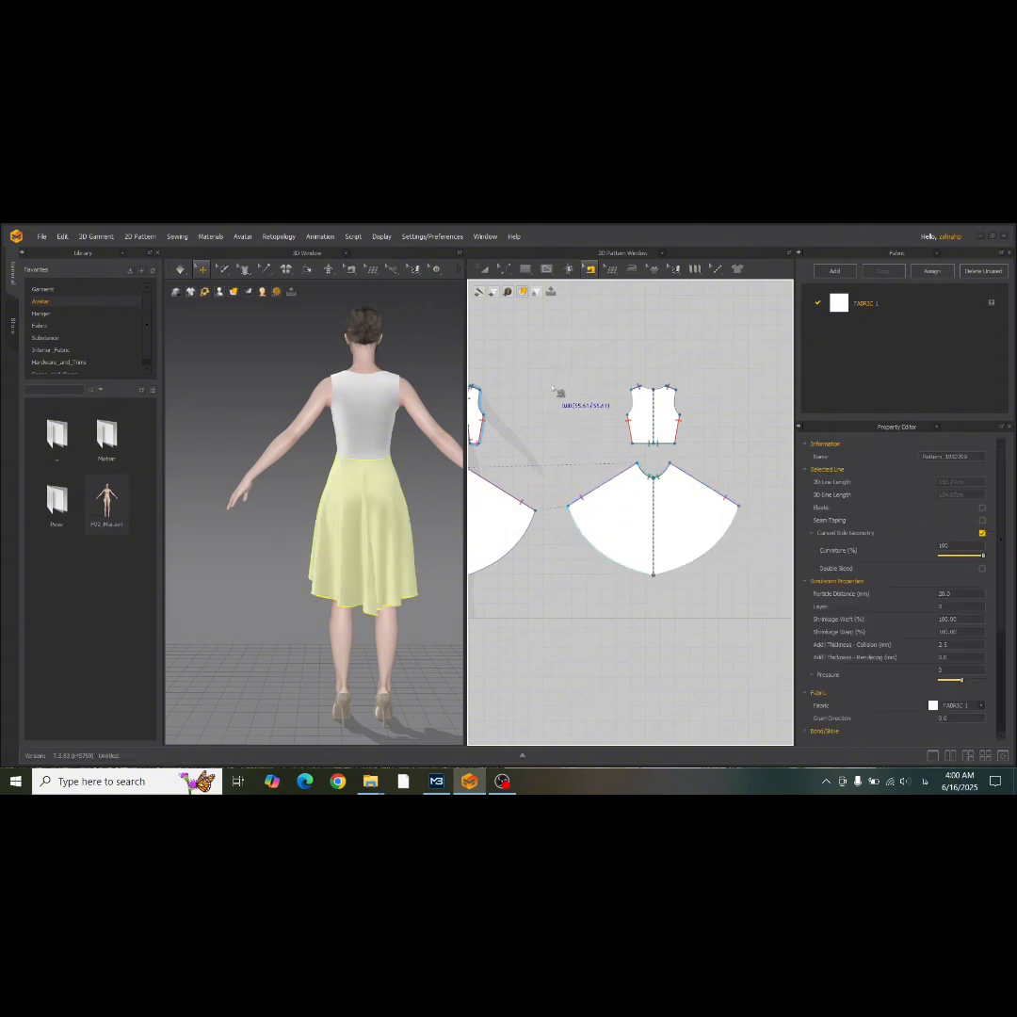
Move the side waist corner points of the back and front skirts slightly outward with Edit Pattern.
click(505, 270)
click(523, 292)
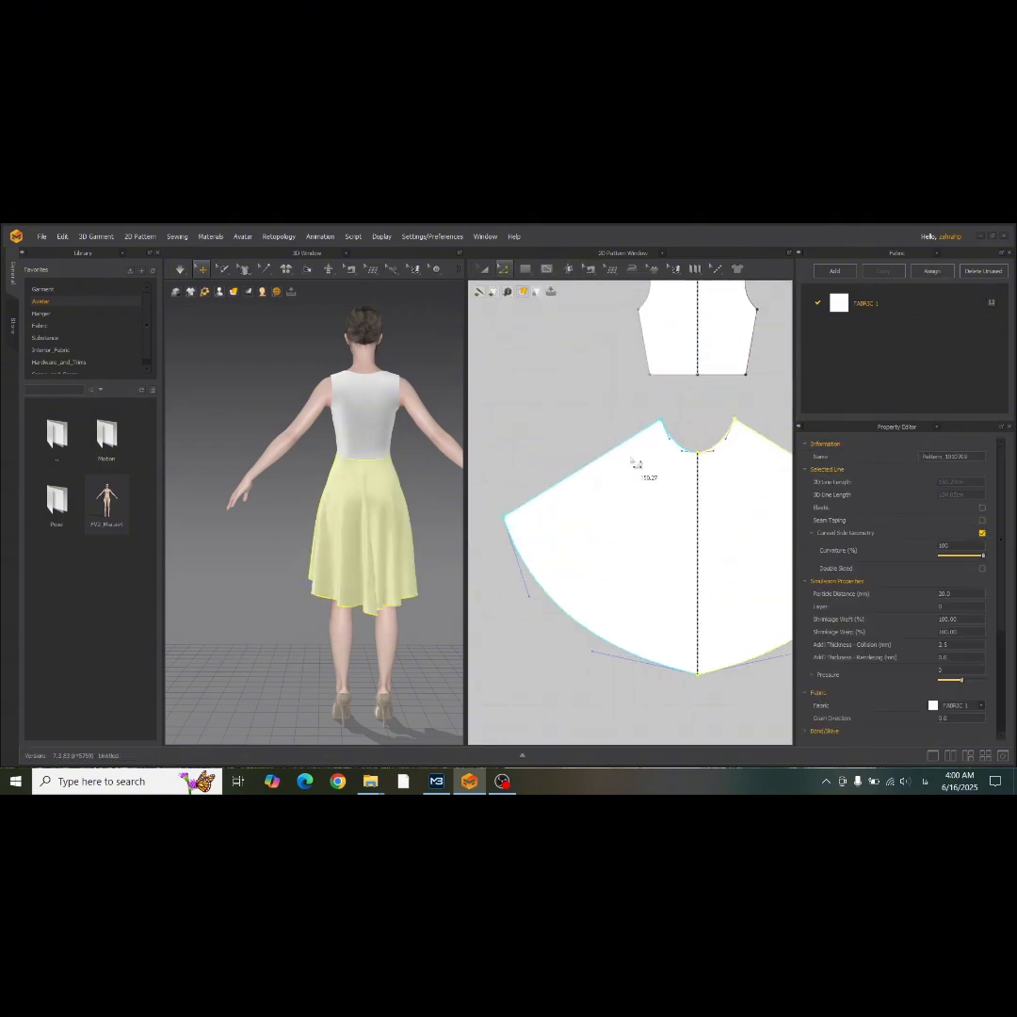
click(673, 421)
click(668, 430)
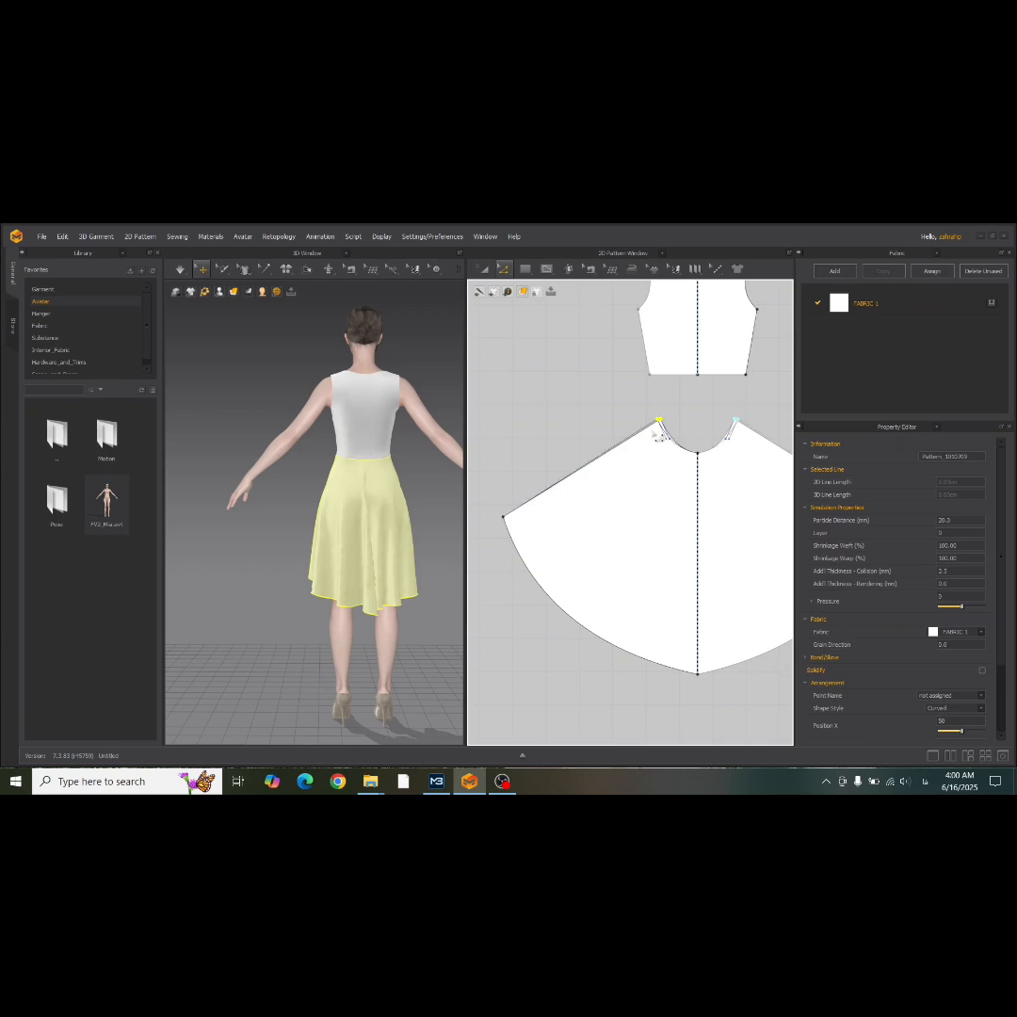
mouse_move(610, 444)
middle_down()
mouse_move(827, 470)
mouse_move(919, 466)
mouse_move(673, 465)
middle_up()
click(578, 463)
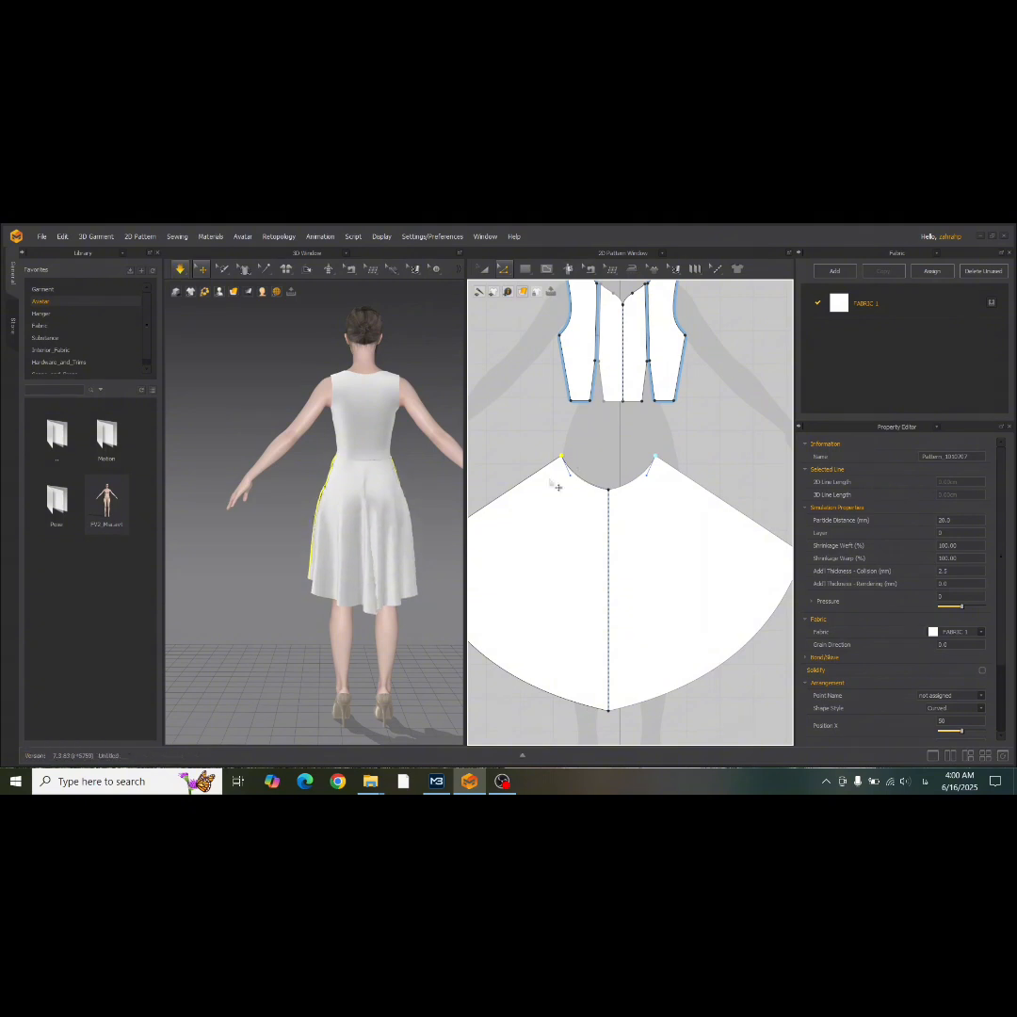
Pull the front skirt at its side during simulation to settle the folds, and check the drape from the front.
right_drag(409, 540, 209, 545)
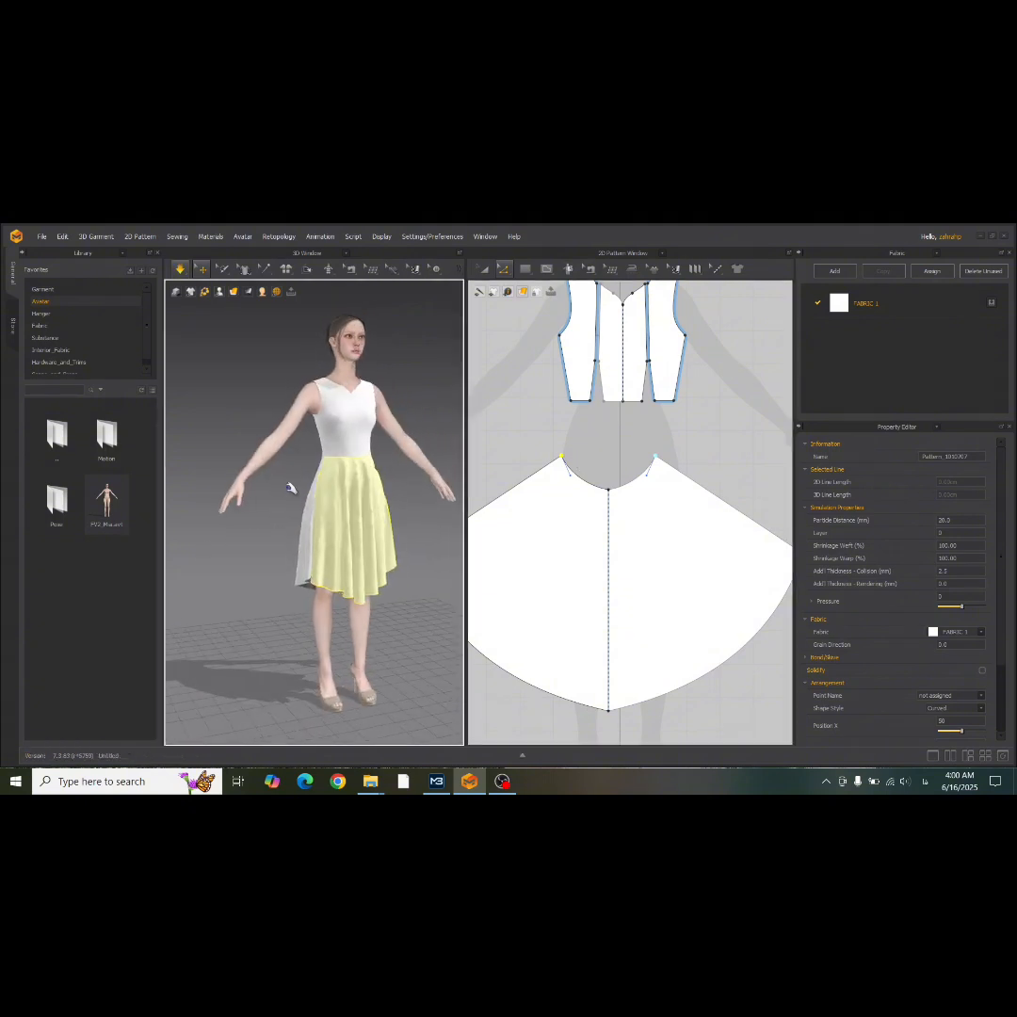
scroll(301, 484, up, 5)
drag(323, 486, 295, 500)
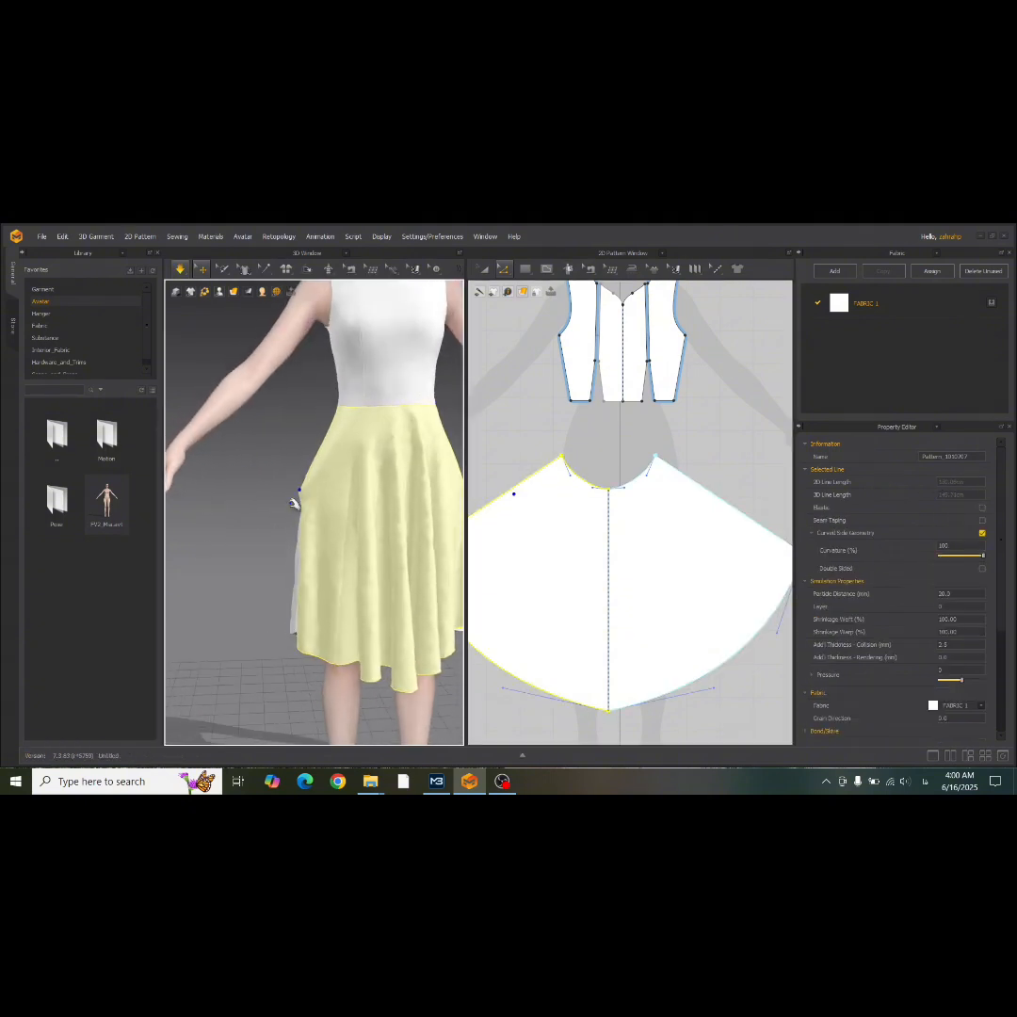
scroll(358, 411, down, 3)
middle_drag(358, 411, 300, 485)
right_drag(300, 485, 277, 487)
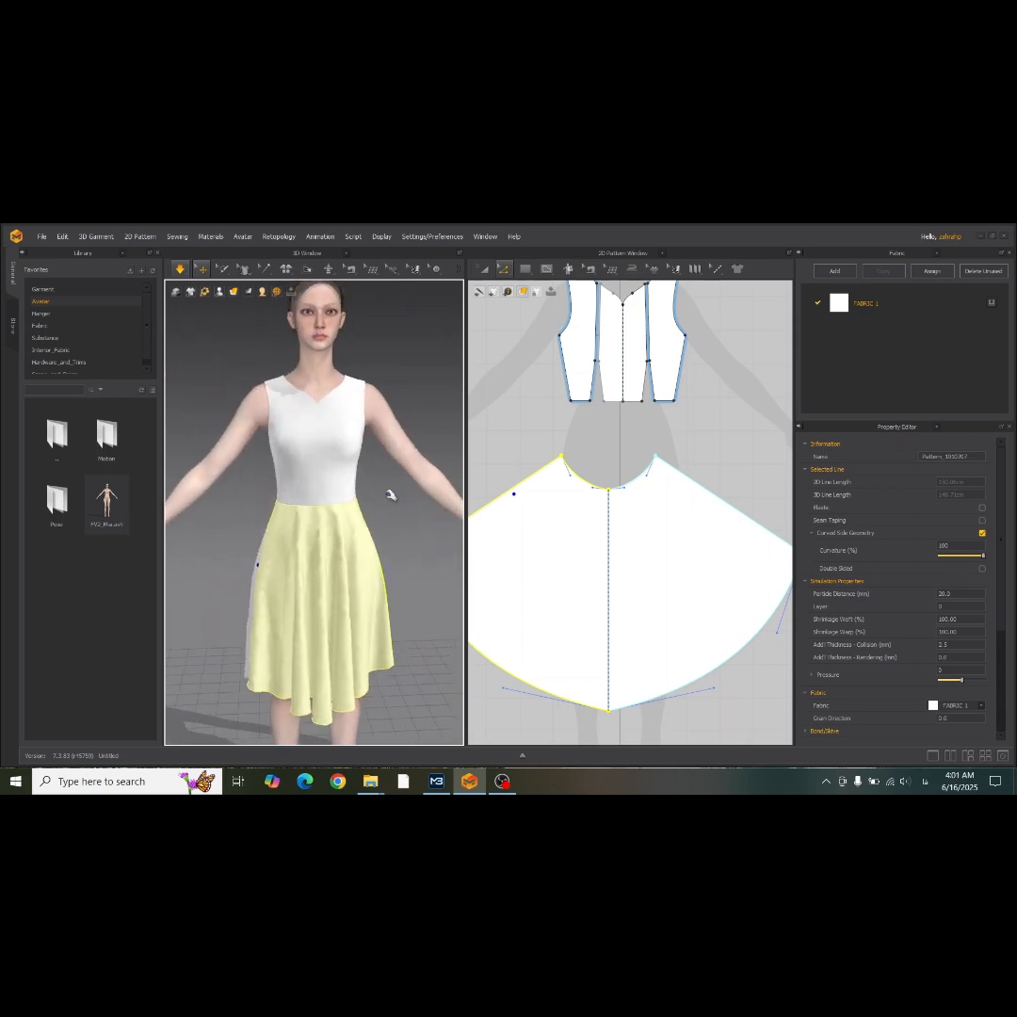
scroll(390, 491, down, 5)
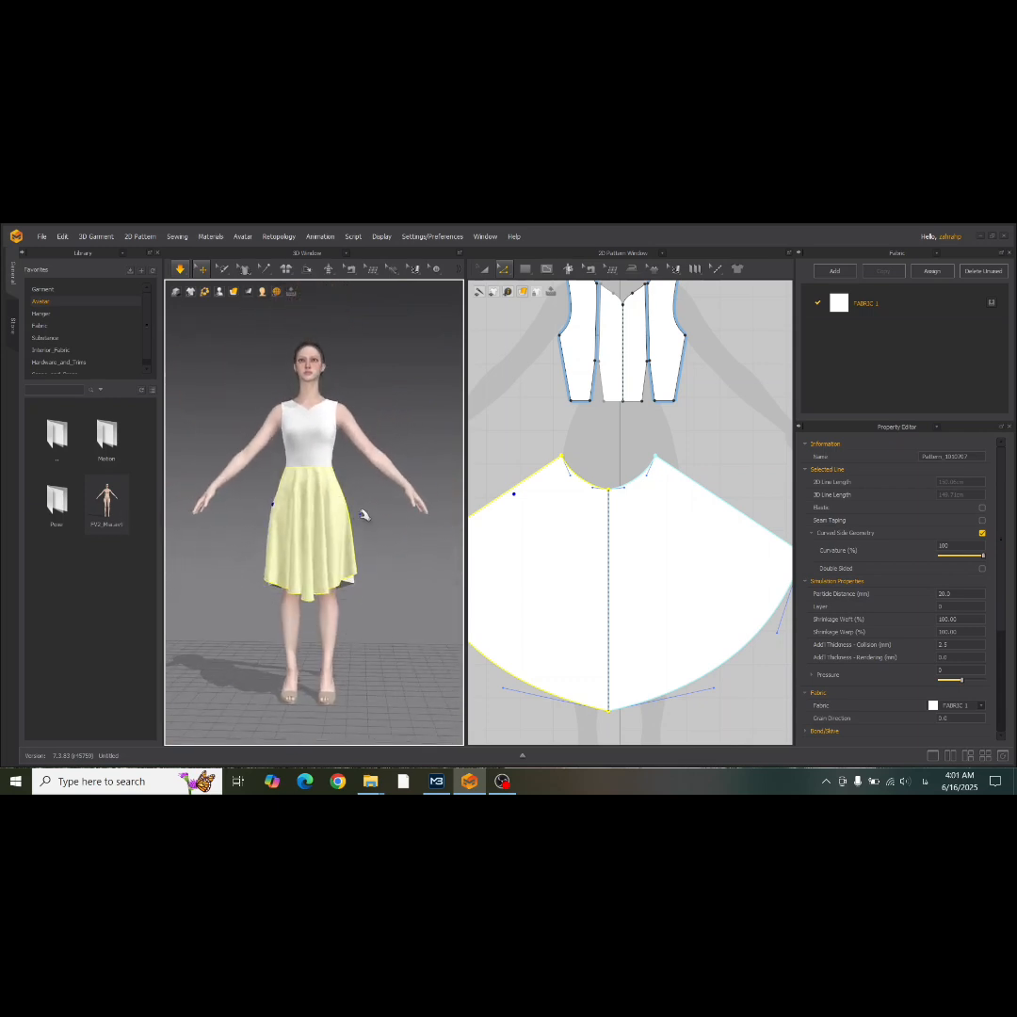
mouse_move(364, 511)
right_down()
mouse_move(170, 529)
mouse_move(290, 538)
mouse_move(375, 527)
right_up()
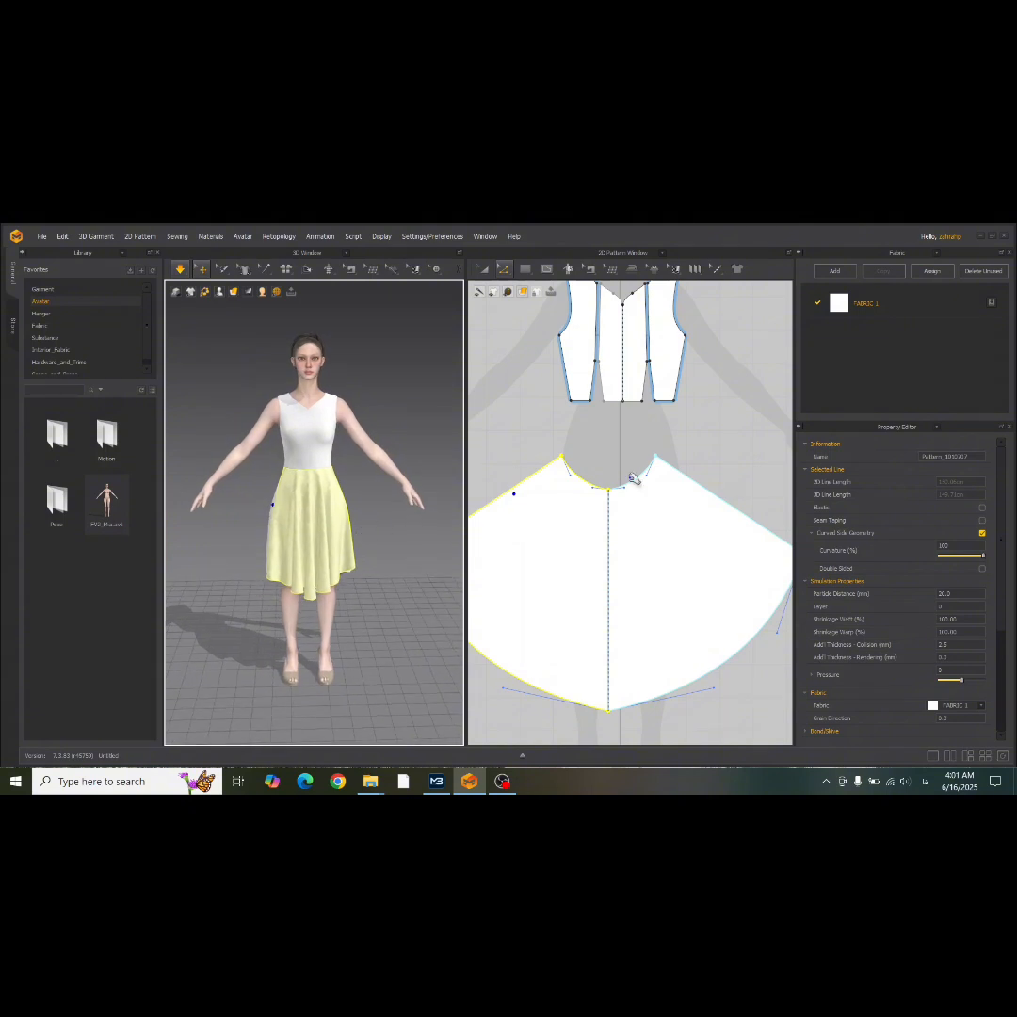
scroll(495, 477, down, 5)
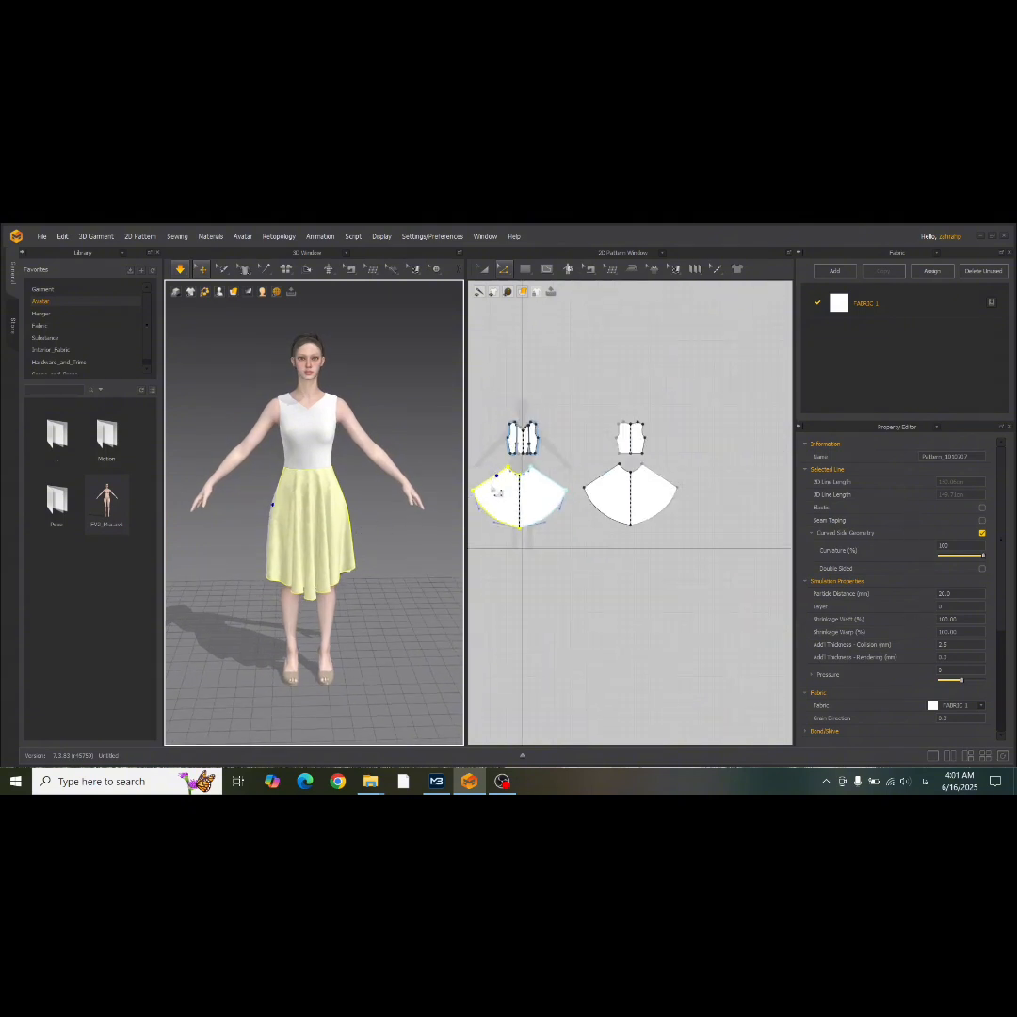
key(ctrl+a)
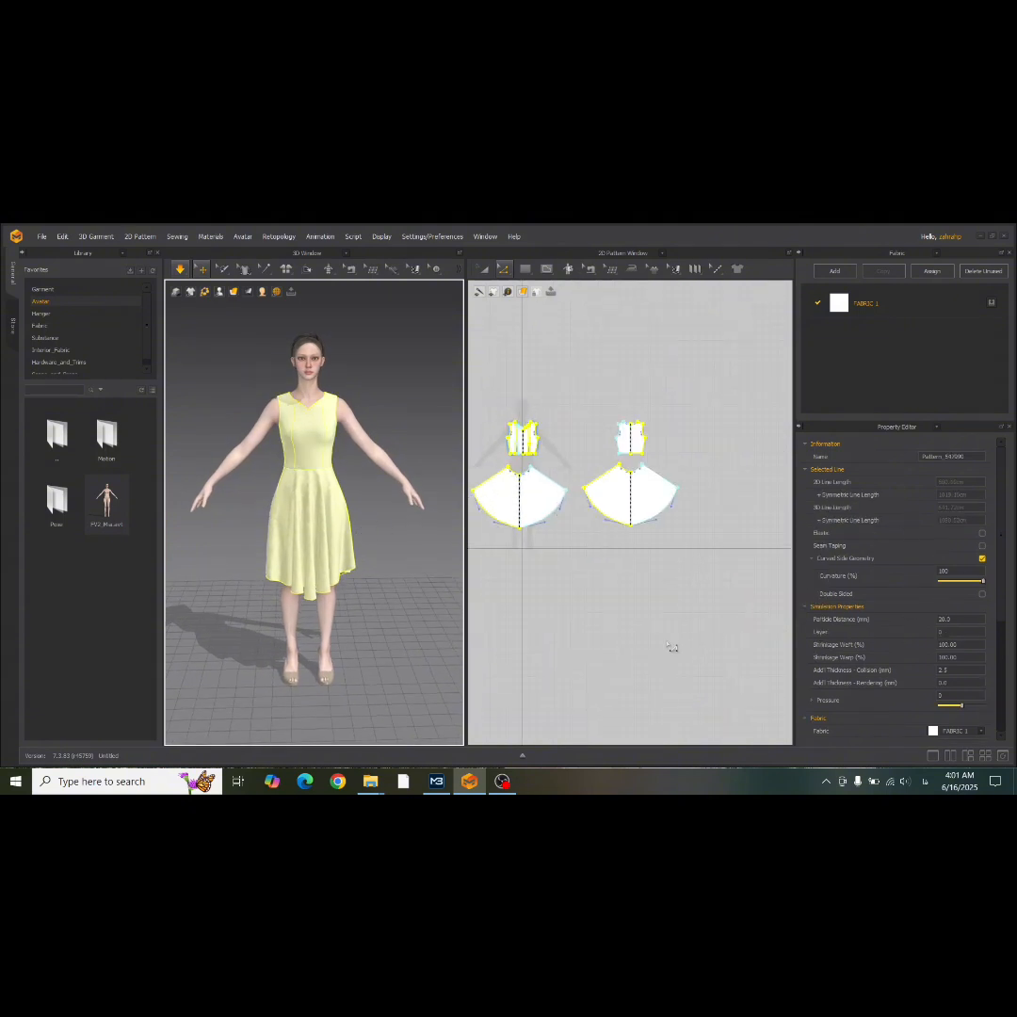
click(484, 270)
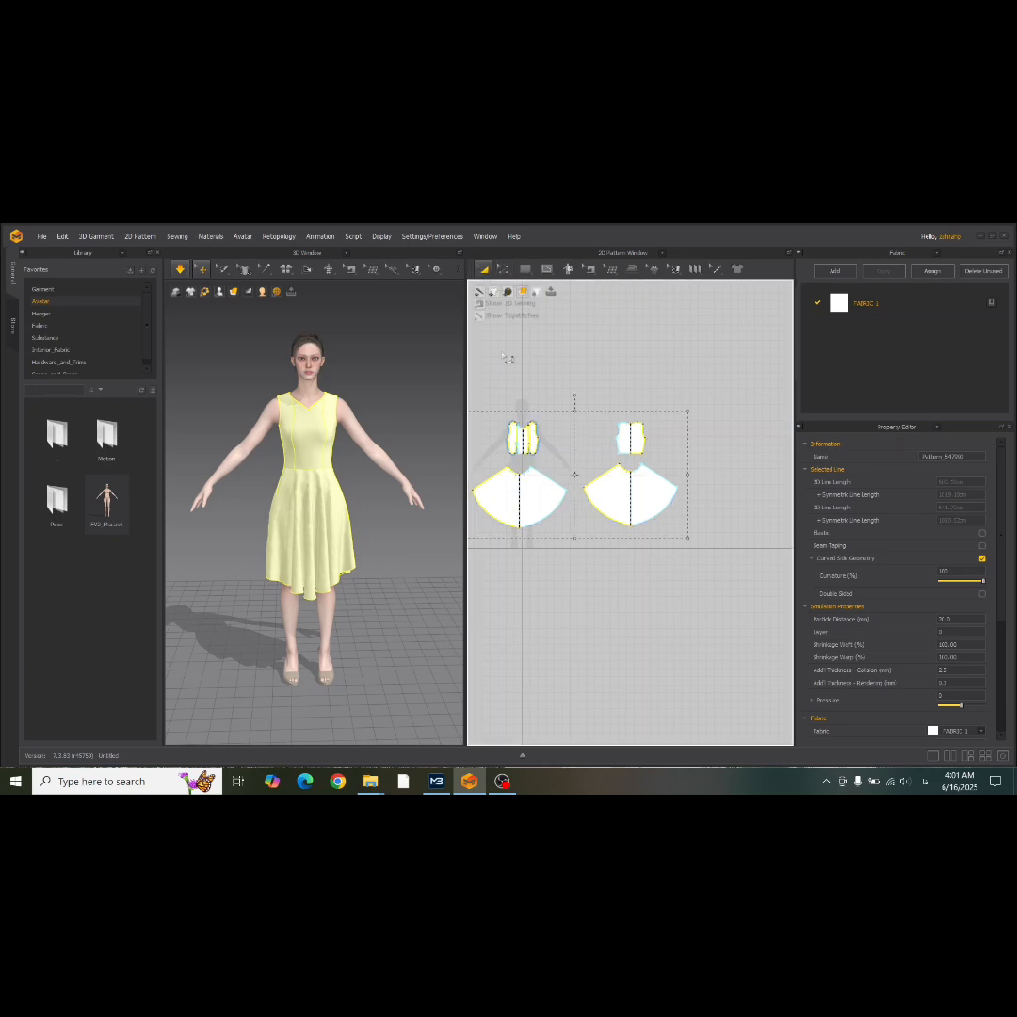
click(508, 364)
middle_drag(503, 383, 619, 413)
scroll(352, 403, up, 4)
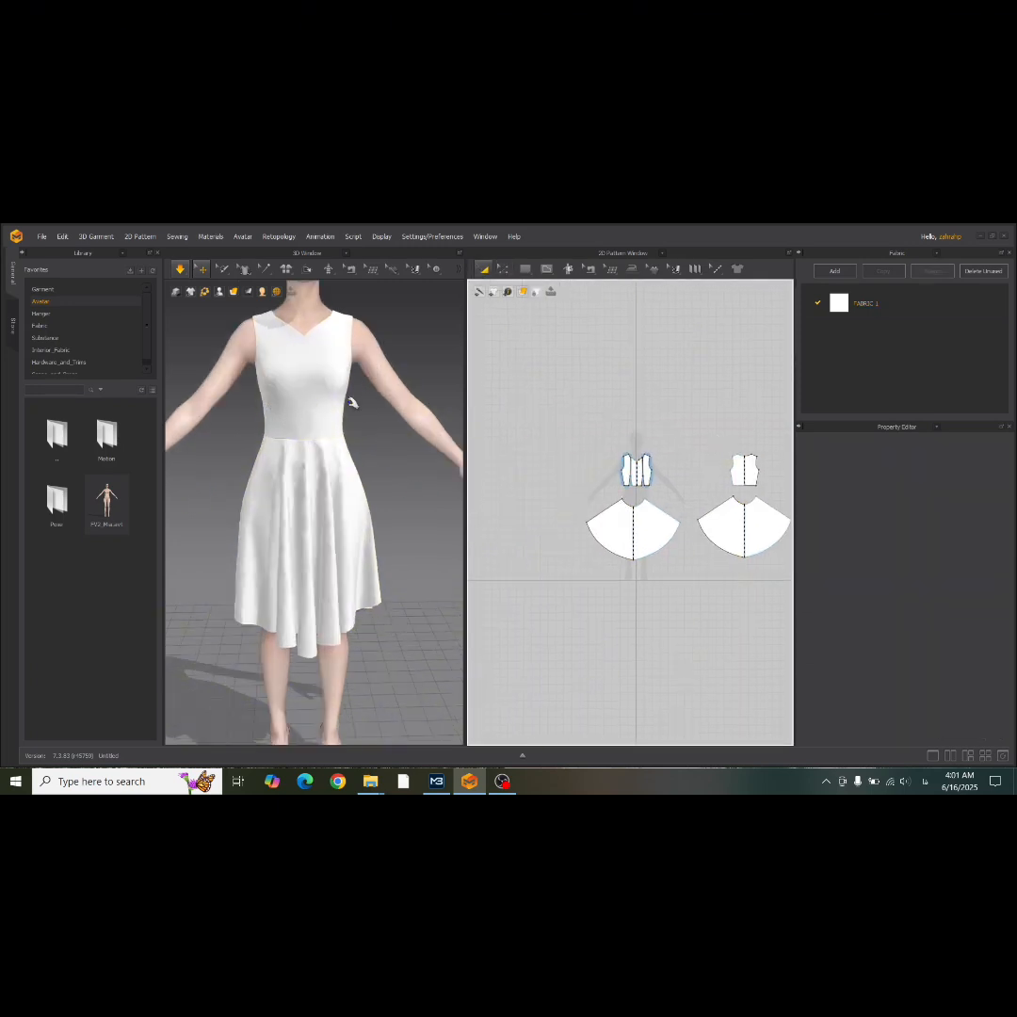
Offset the front and back bodice neckline edges as a single internal line at 0.50 cm with Extend on.
click(507, 271)
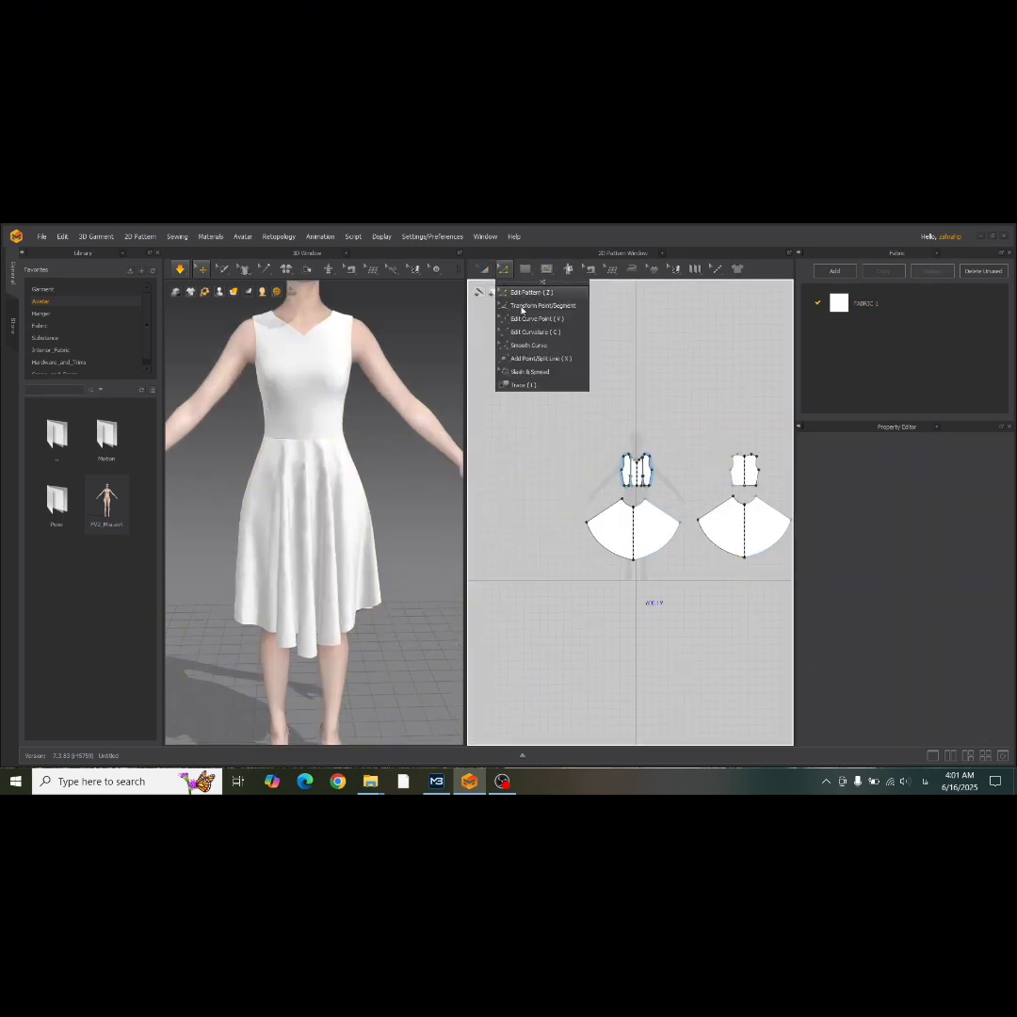
click(613, 451)
scroll(613, 452, up, 5)
middle_drag(613, 452, 520, 424)
scroll(579, 454, up, 3)
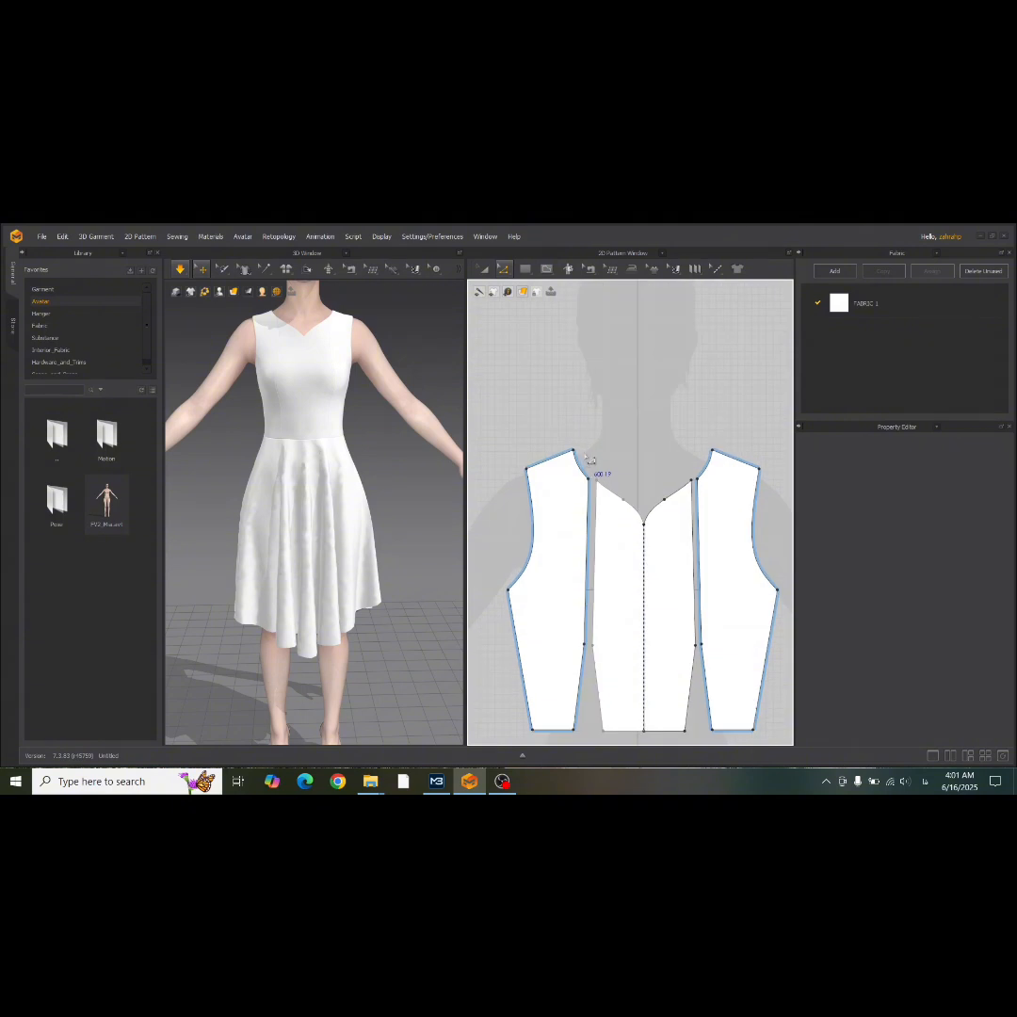
click(588, 476)
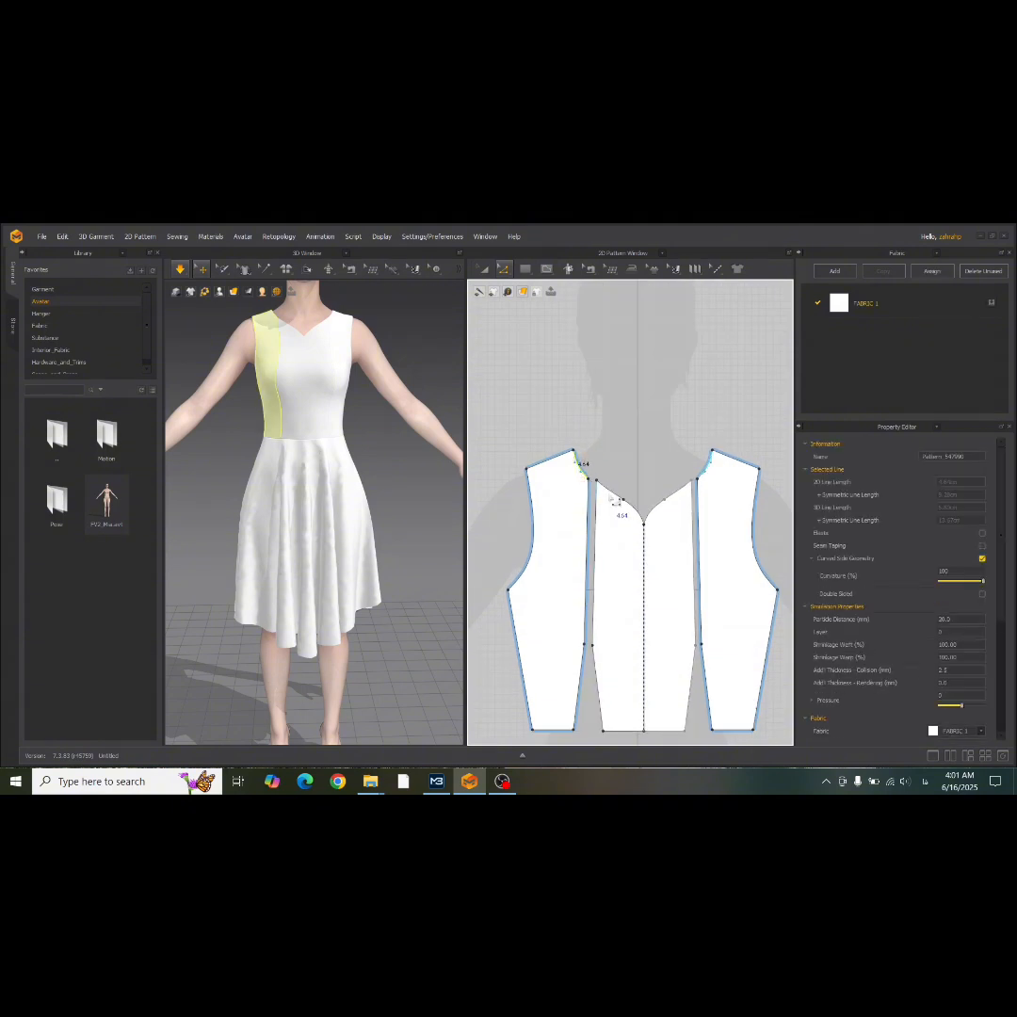
shift+click(617, 497)
shift+click(643, 516)
scroll(517, 516, down, 2)
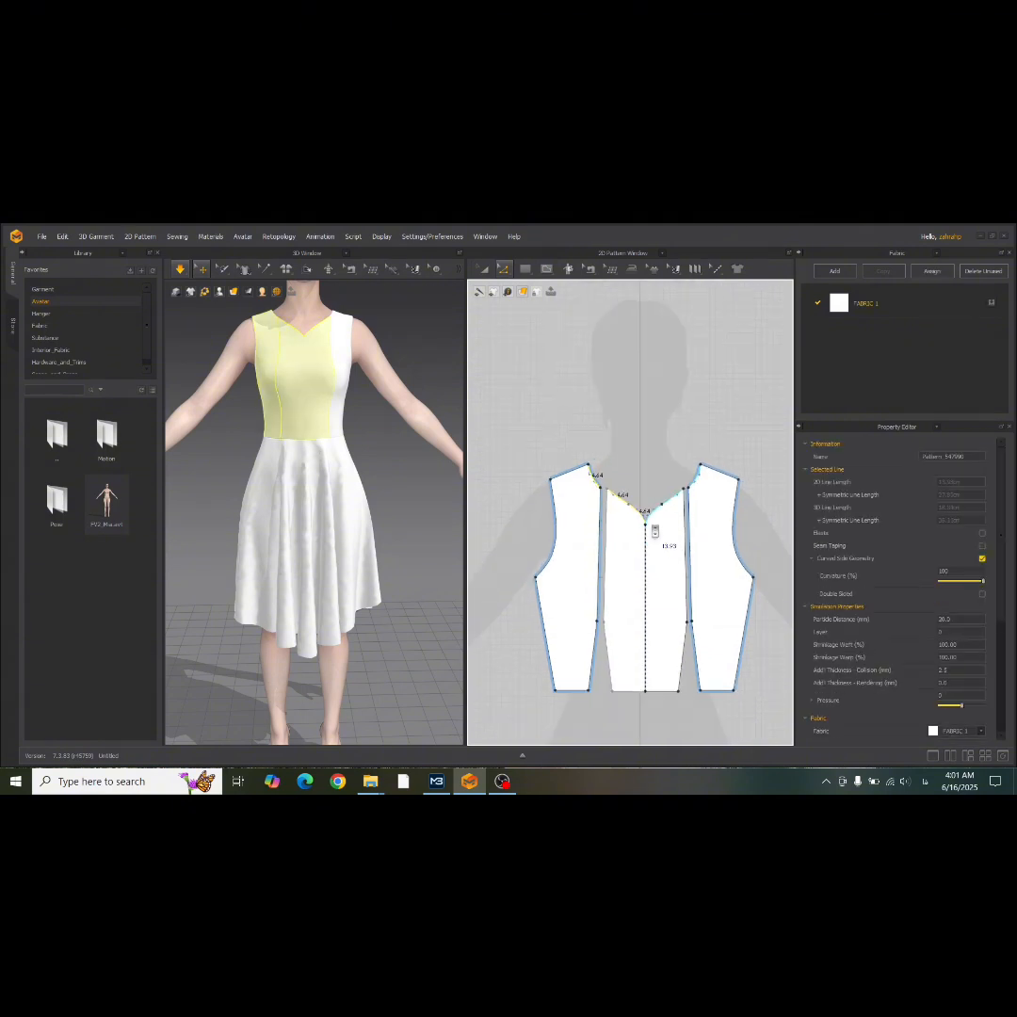
scroll(471, 515, up, 5)
scroll(656, 528, down, 2)
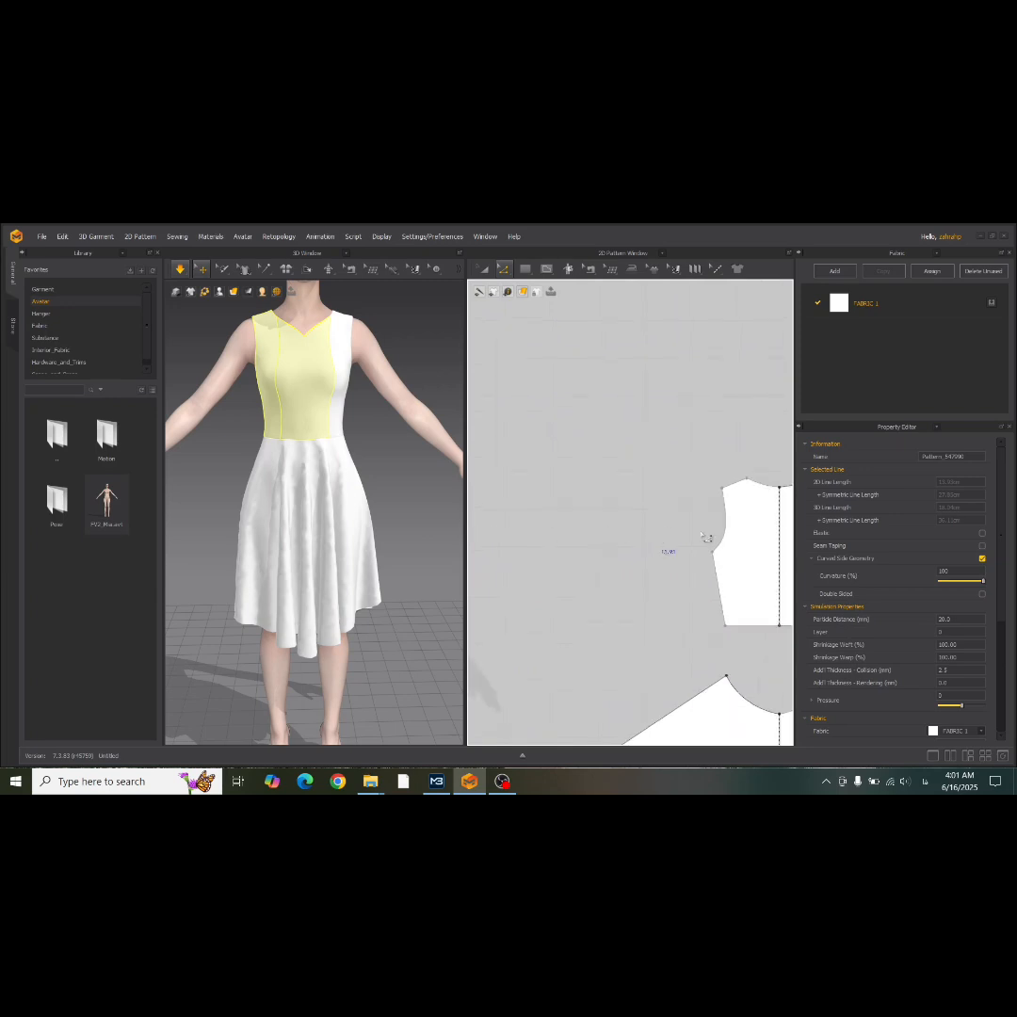
right_click(763, 485)
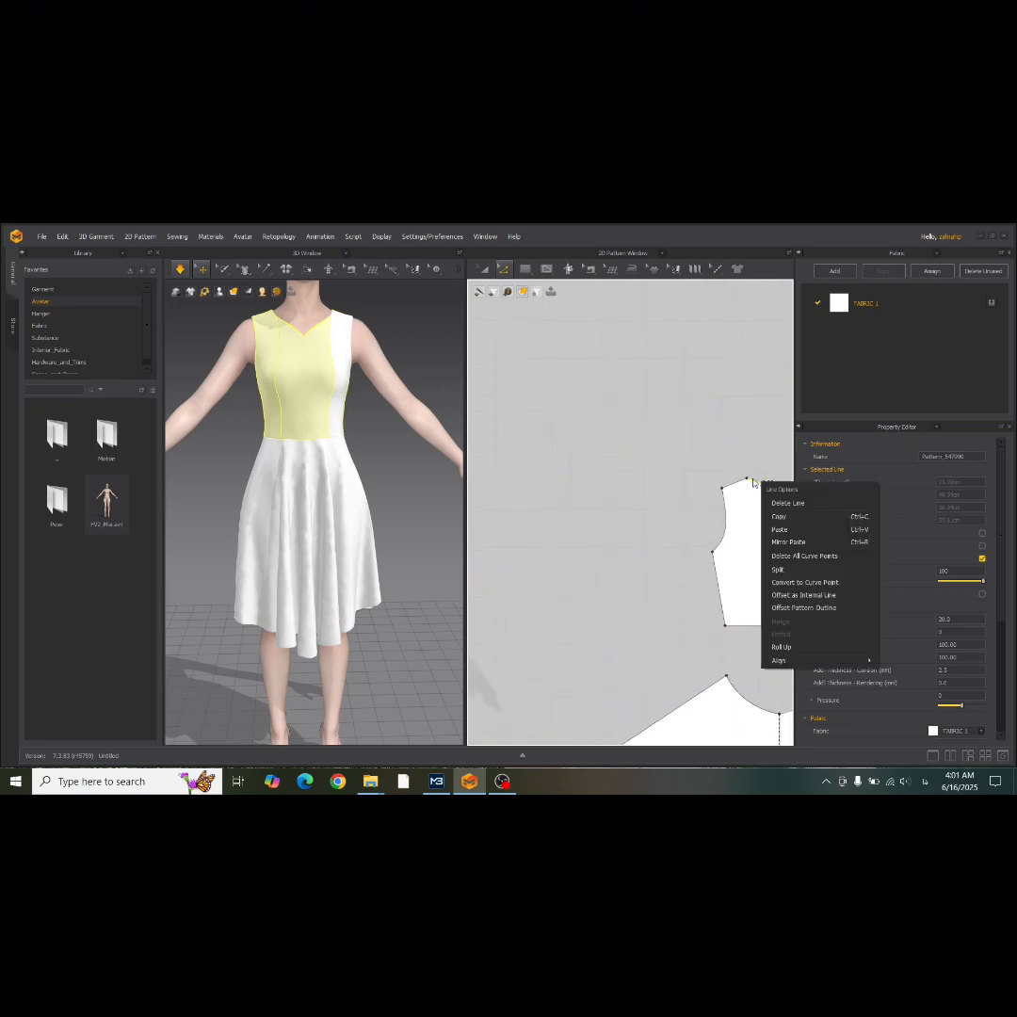
click(834, 595)
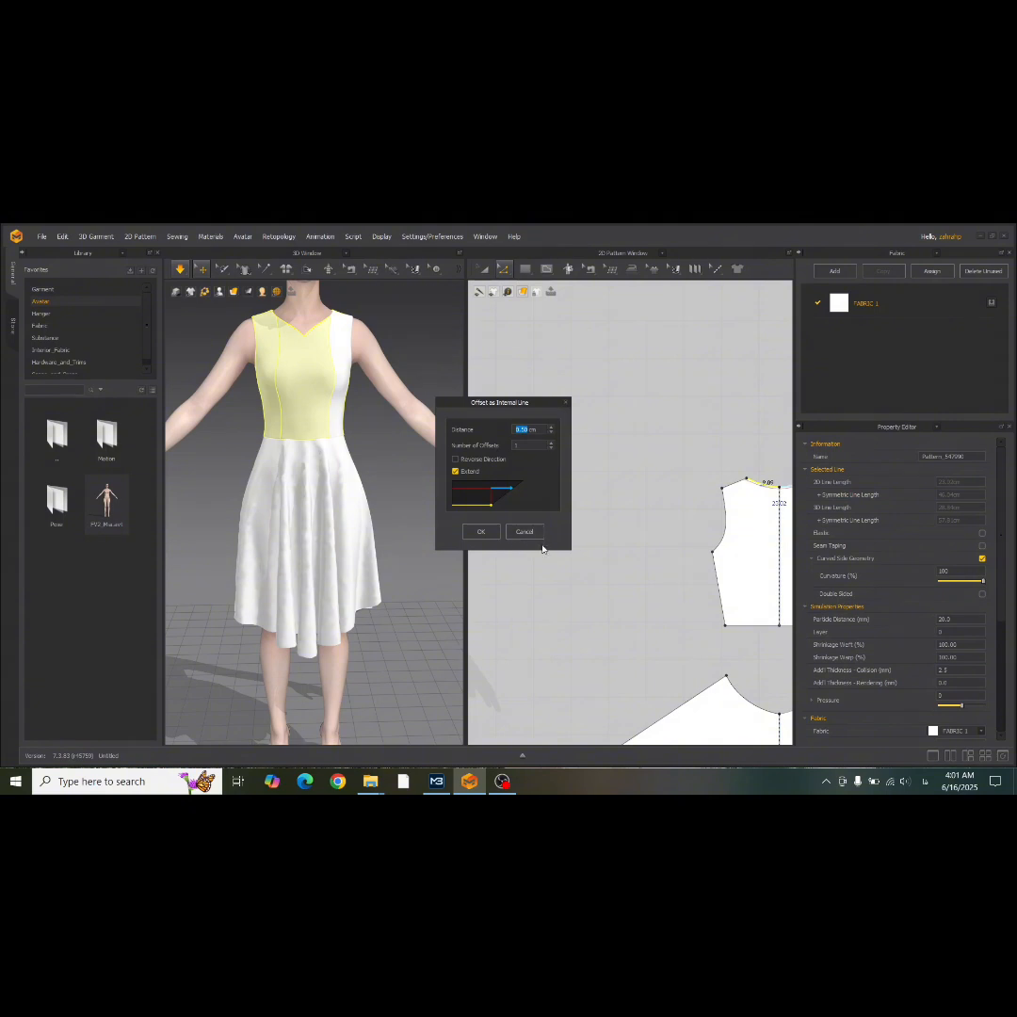
click(481, 531)
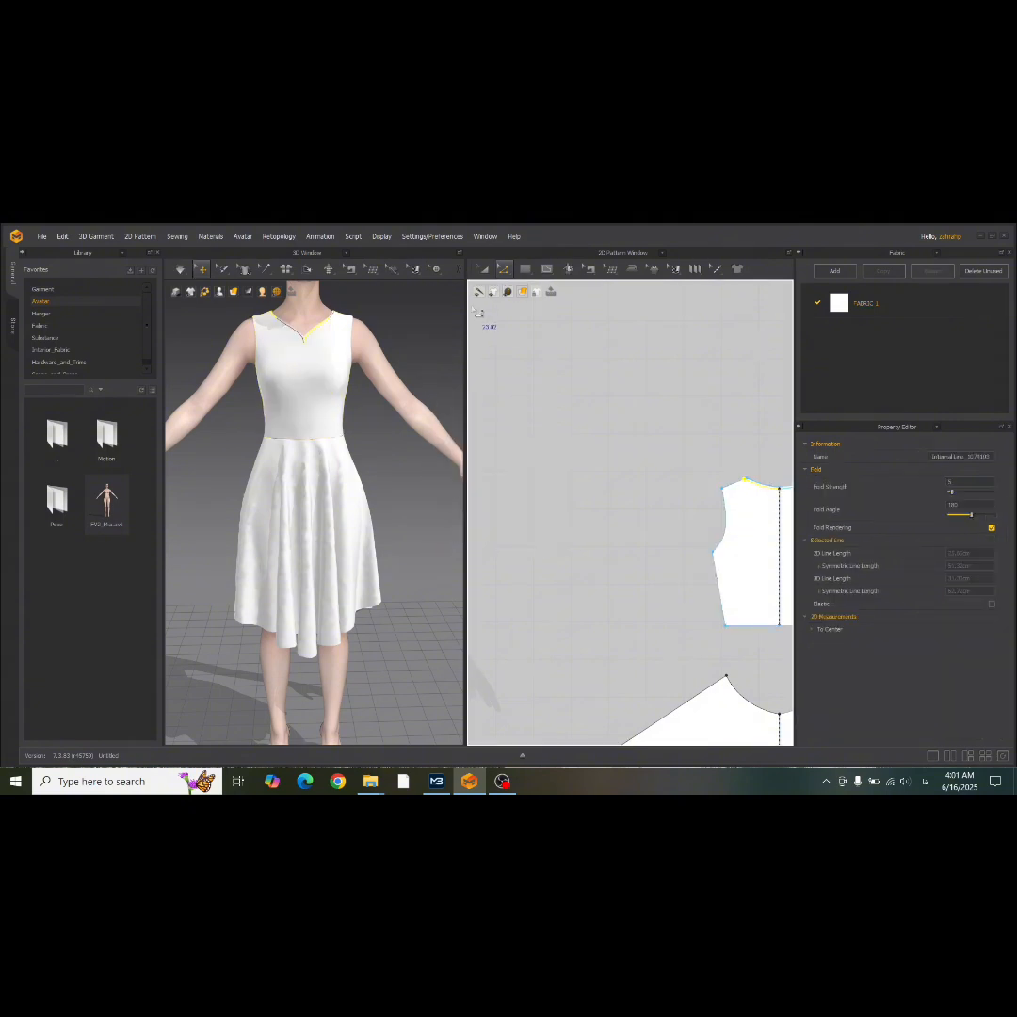
Cut & Sew the front and back bodice along their neckline internal lines to make separate neckline bands.
click(483, 268)
right_click(751, 484)
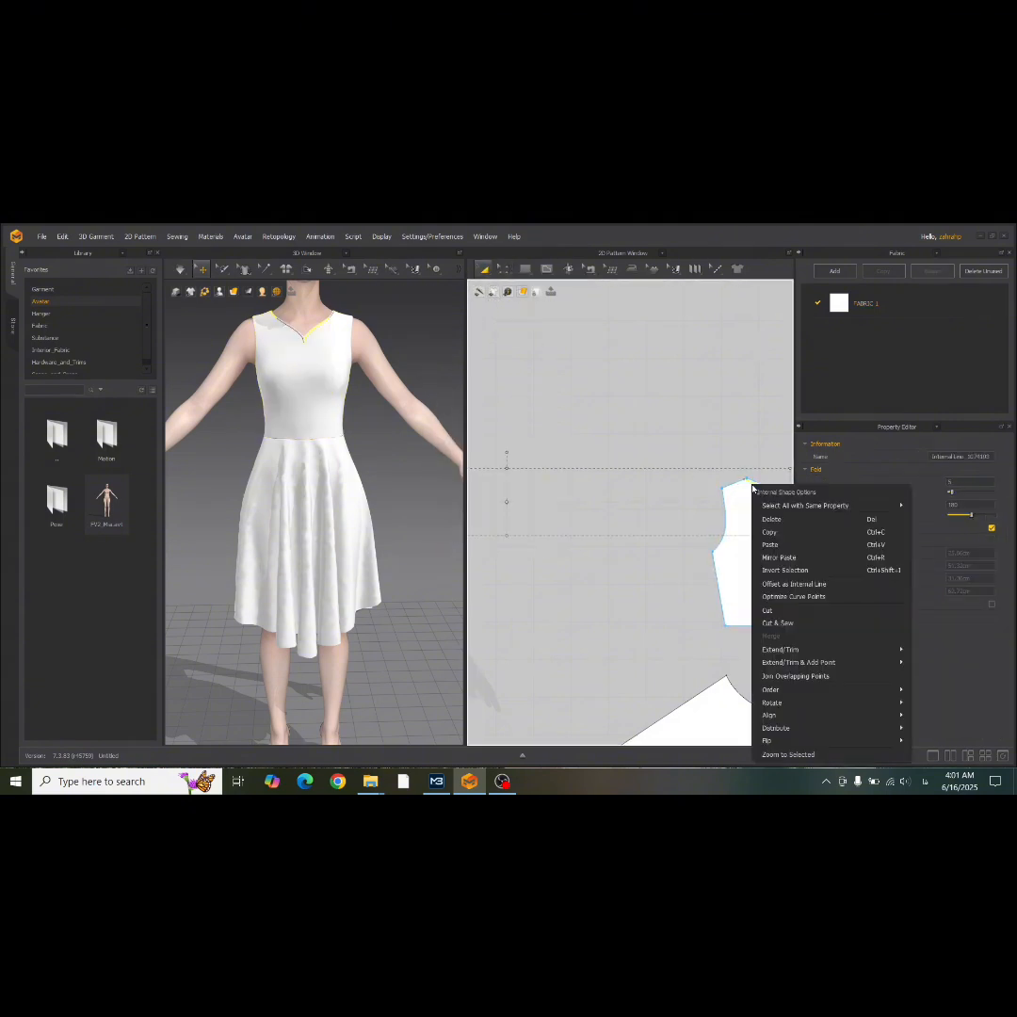
click(778, 623)
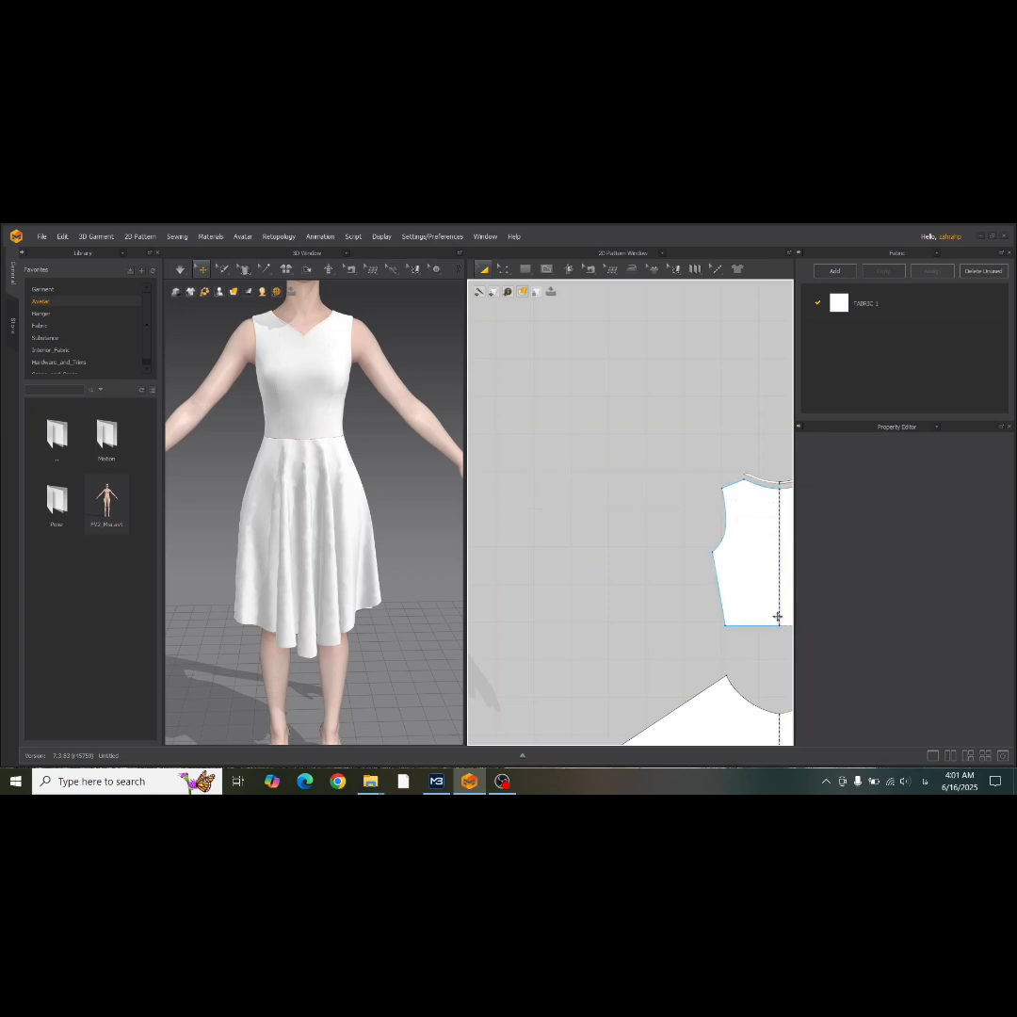
Select the front and back neckline bands and set their Add'l Thickness - Rendering to 2 mm.
scroll(642, 526, down, 5)
scroll(696, 522, up, 4)
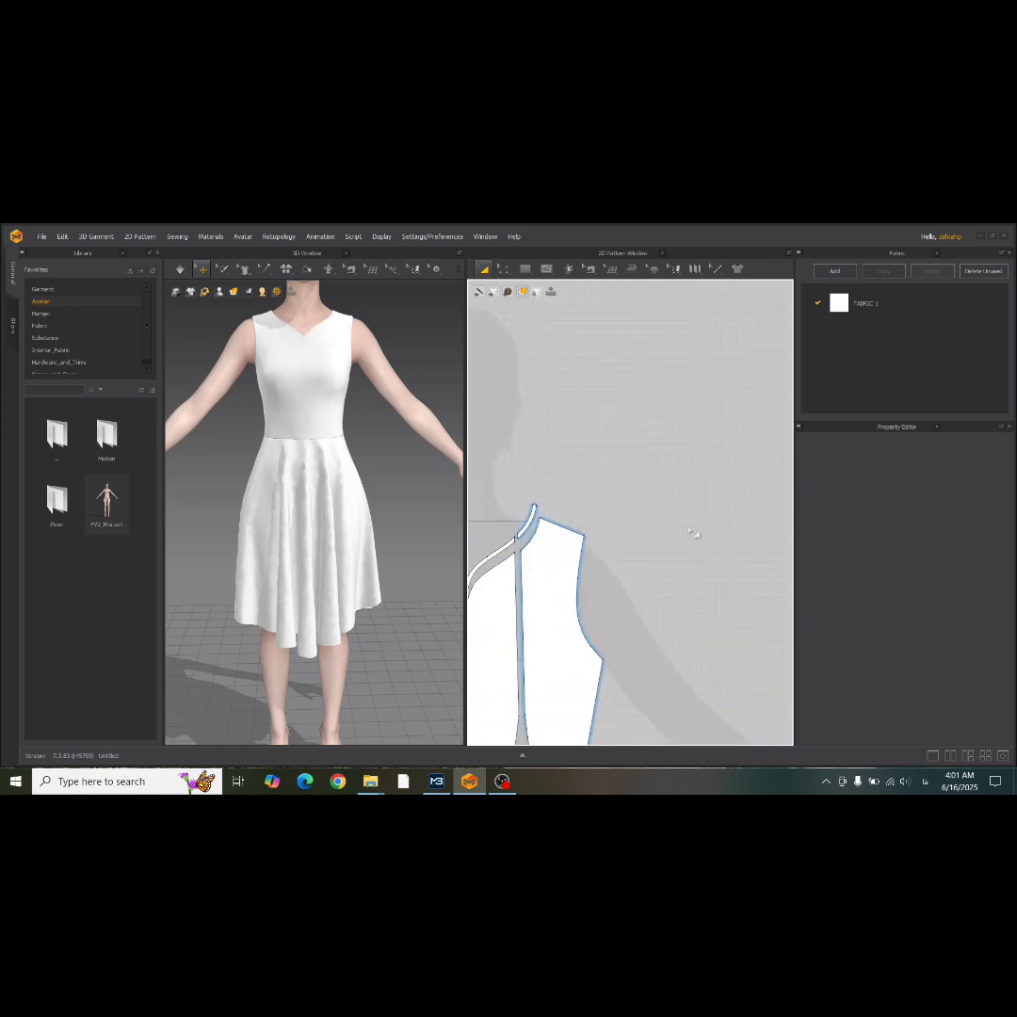
middle_drag(527, 530, 661, 524)
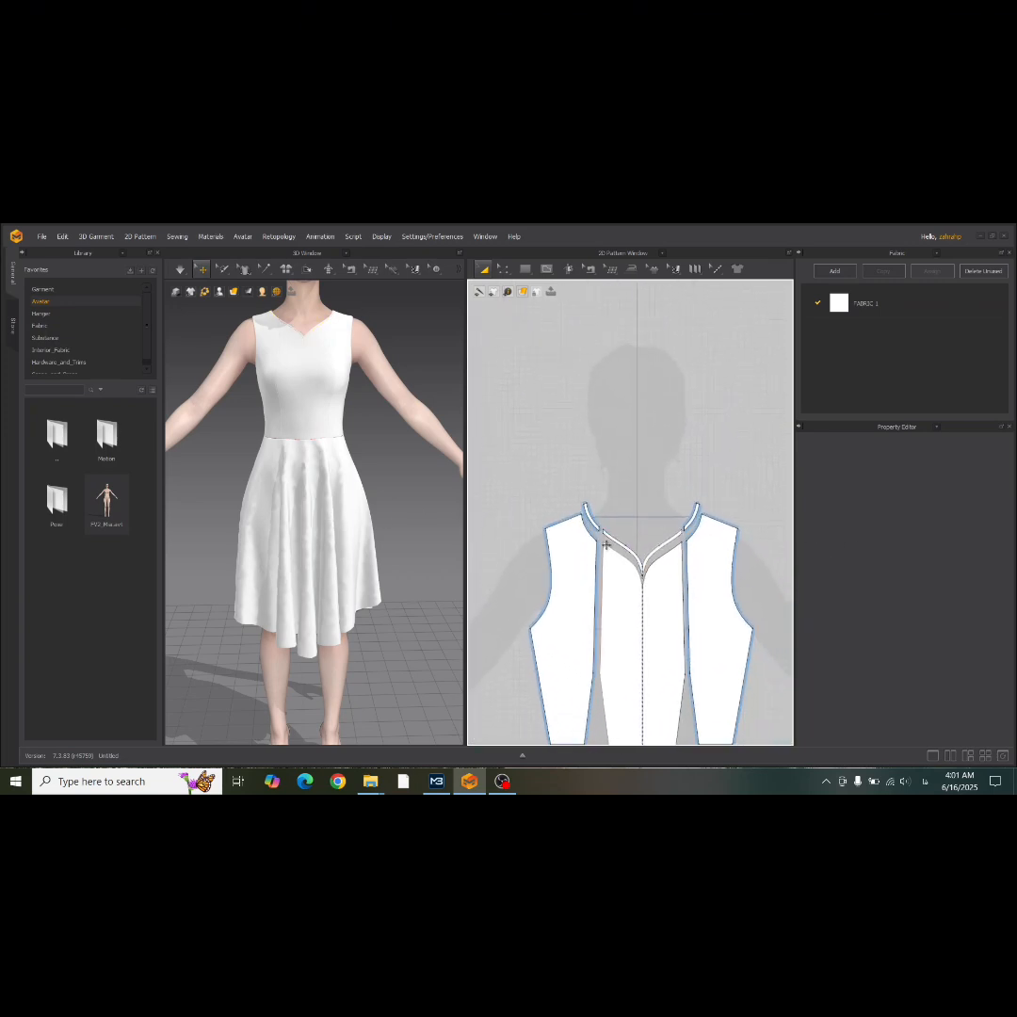
click(599, 527)
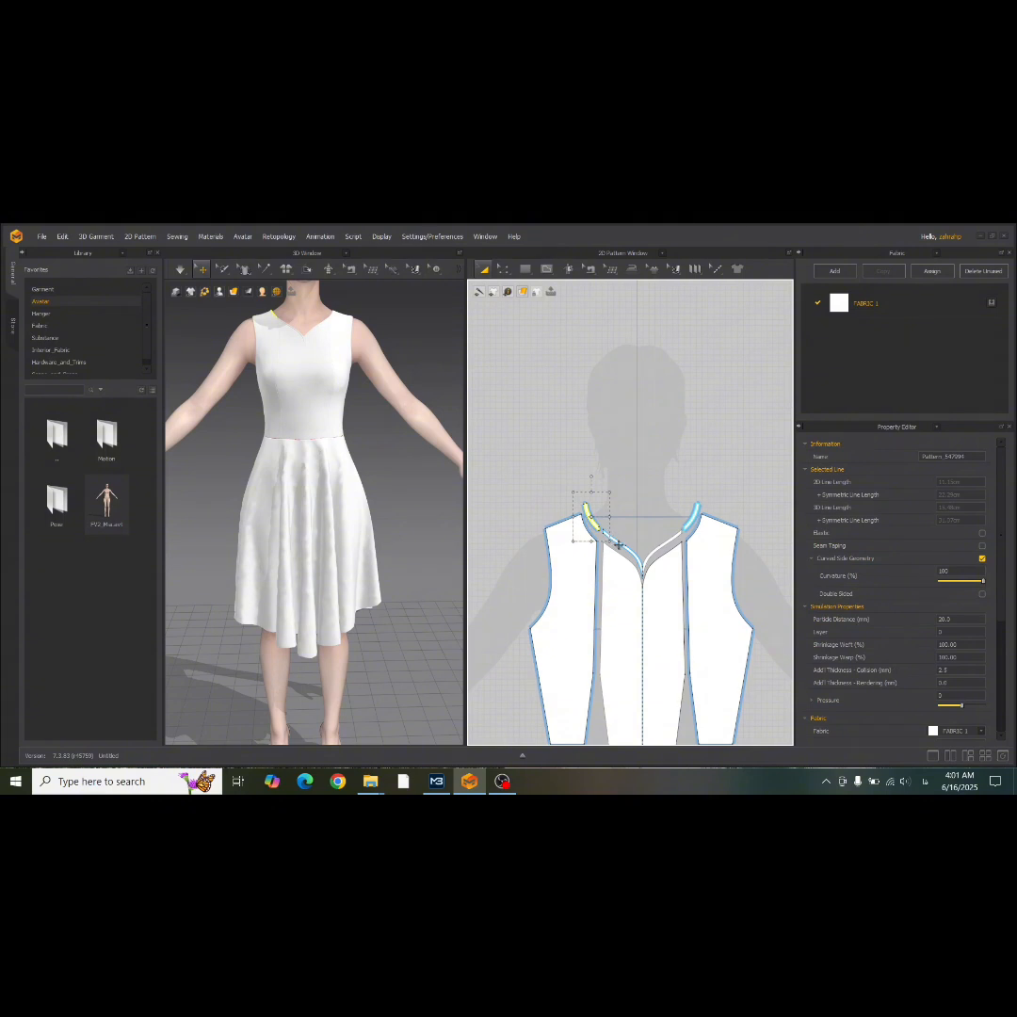
shift+click(619, 545)
shift+click(665, 545)
middle_drag(751, 581, 420, 496)
middle_drag(671, 495, 313, 487)
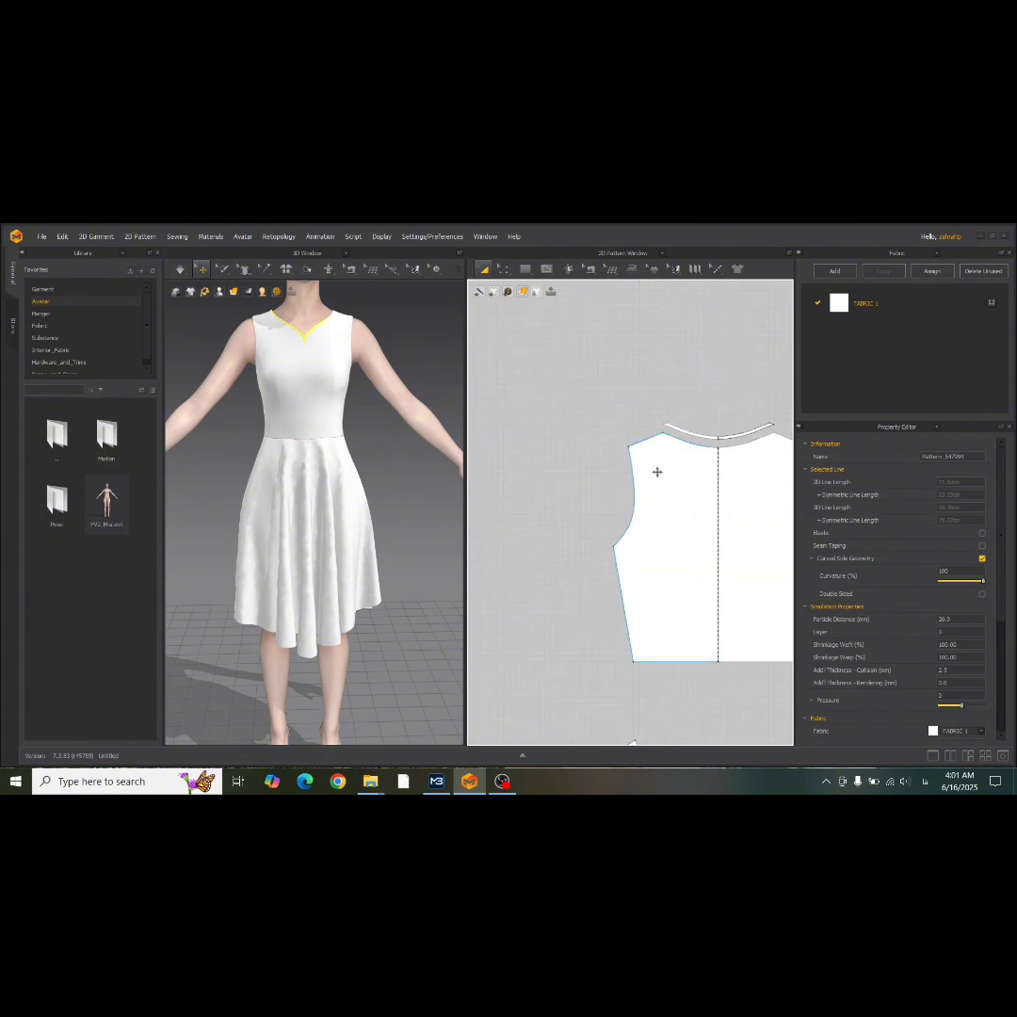
shift+click(710, 435)
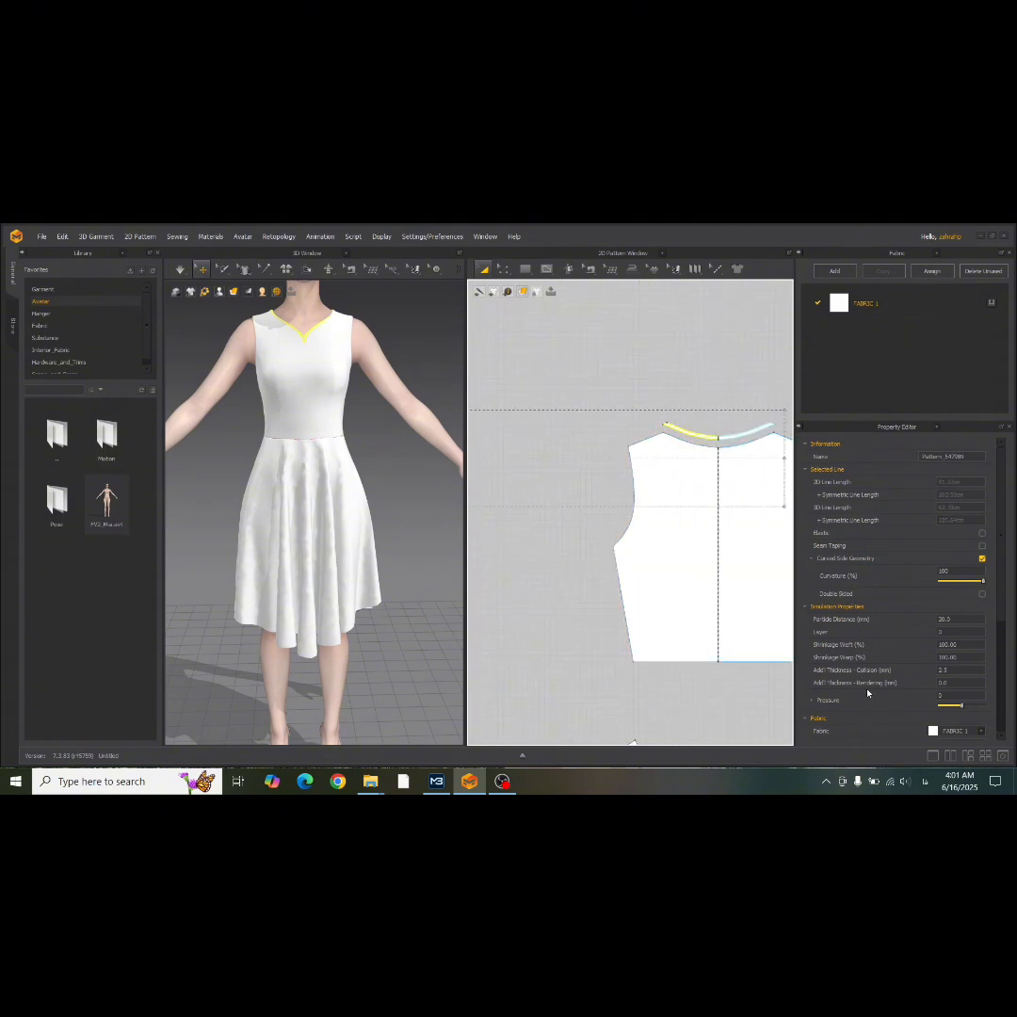
double_click(940, 682)
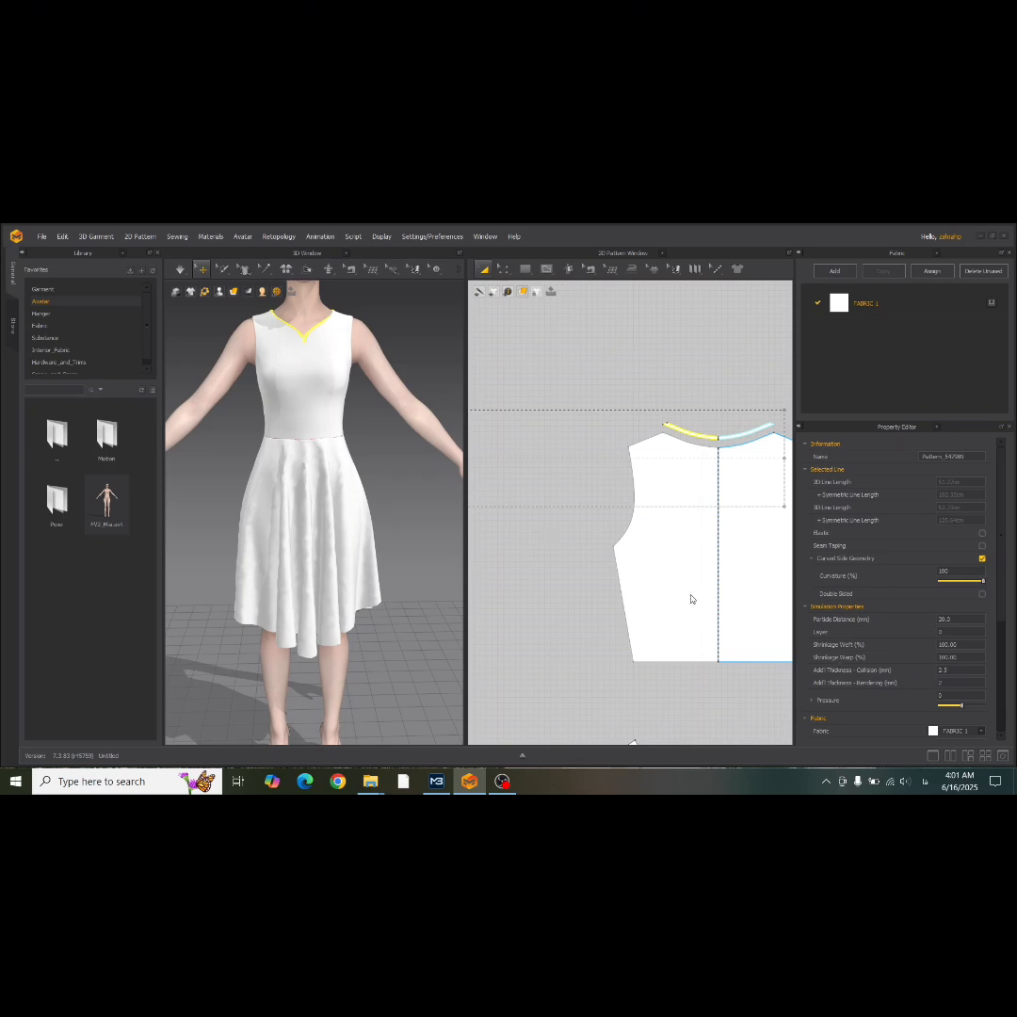
key(Return)
Try to reshape the front skirt's hem by pulling out the curve handle beside its centre point, and undo it.
scroll(602, 604, down, 10)
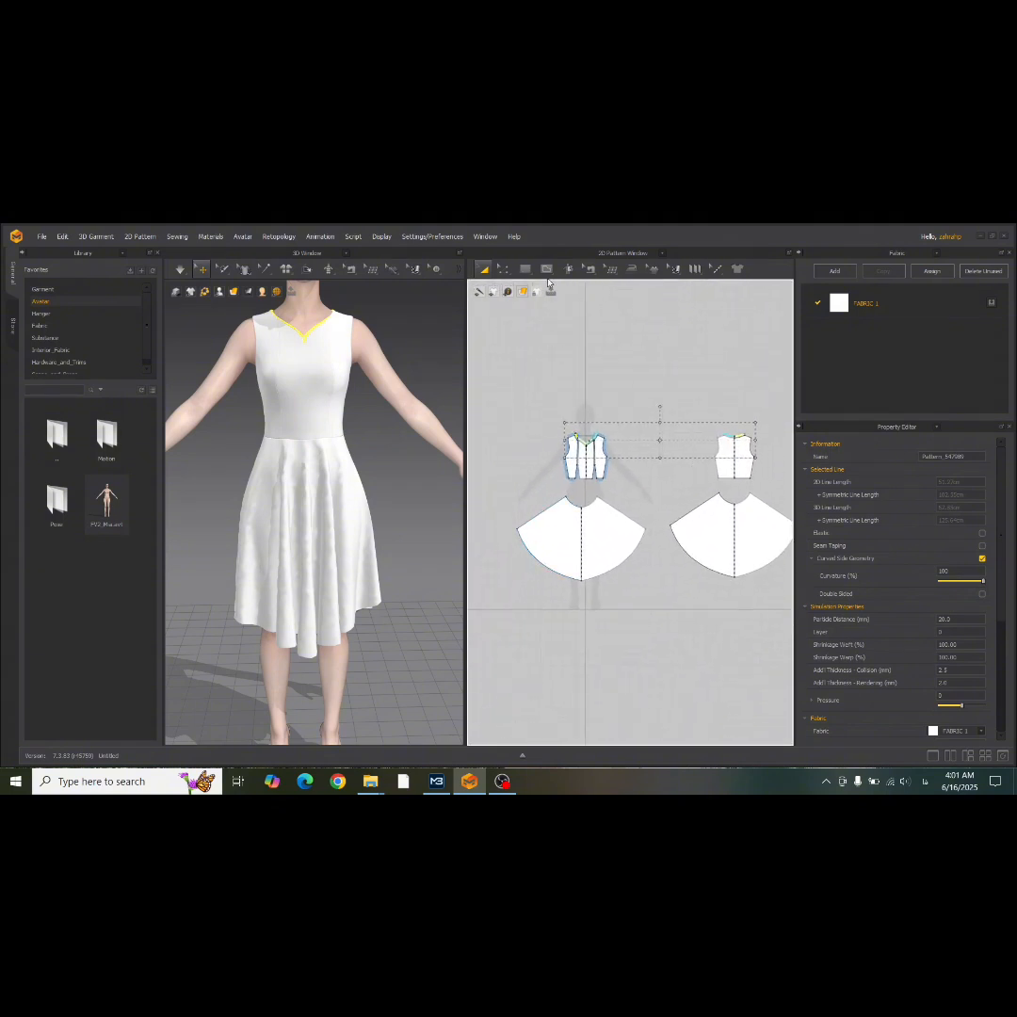
click(504, 270)
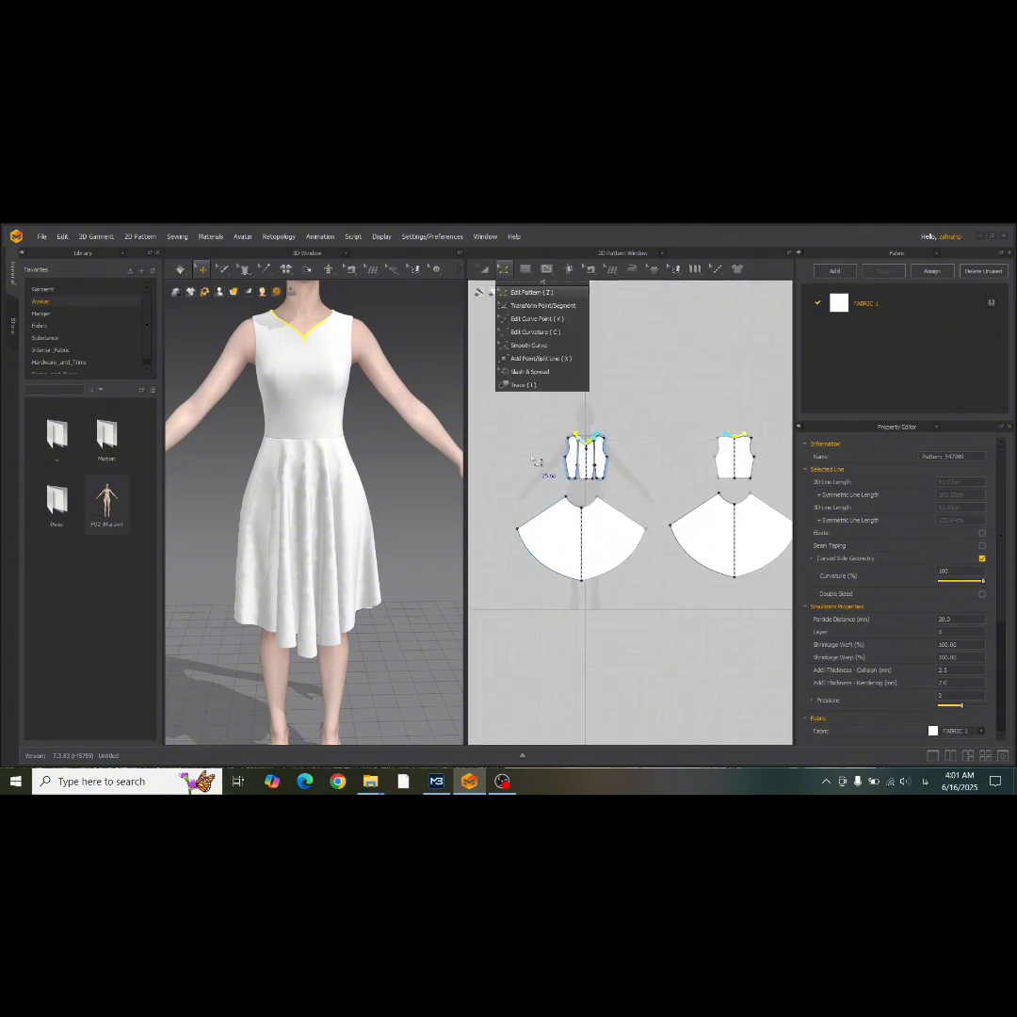
scroll(536, 459, up, 3)
click(619, 672)
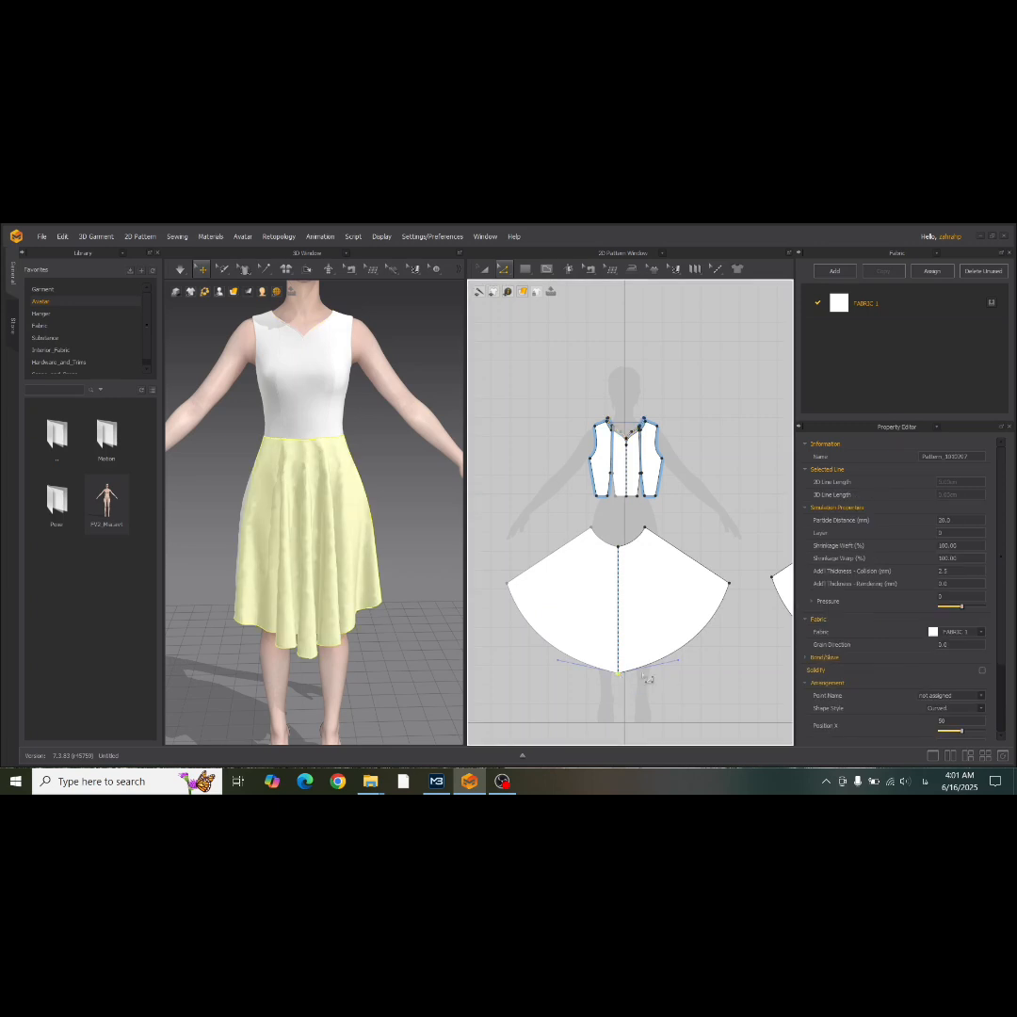
drag(558, 661, 537, 665)
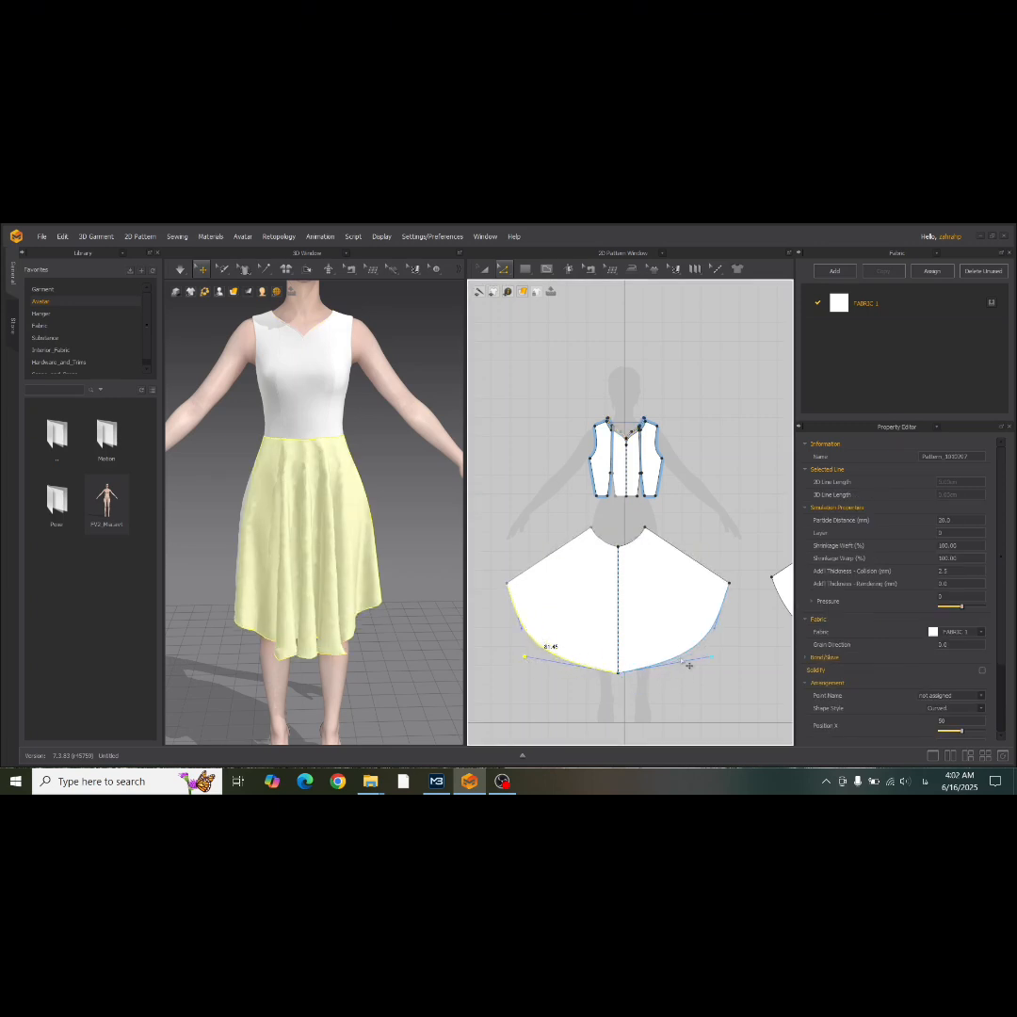
key(ctrl+z)
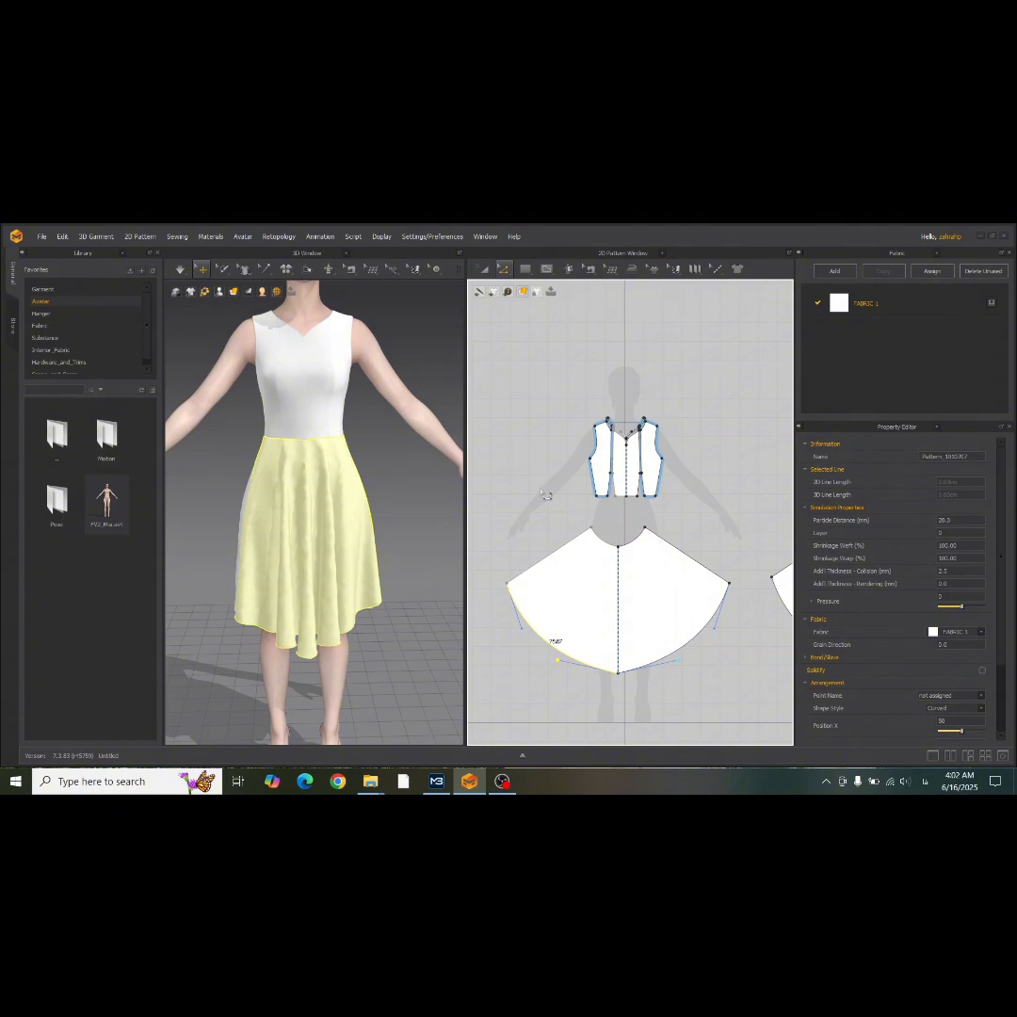
click(553, 367)
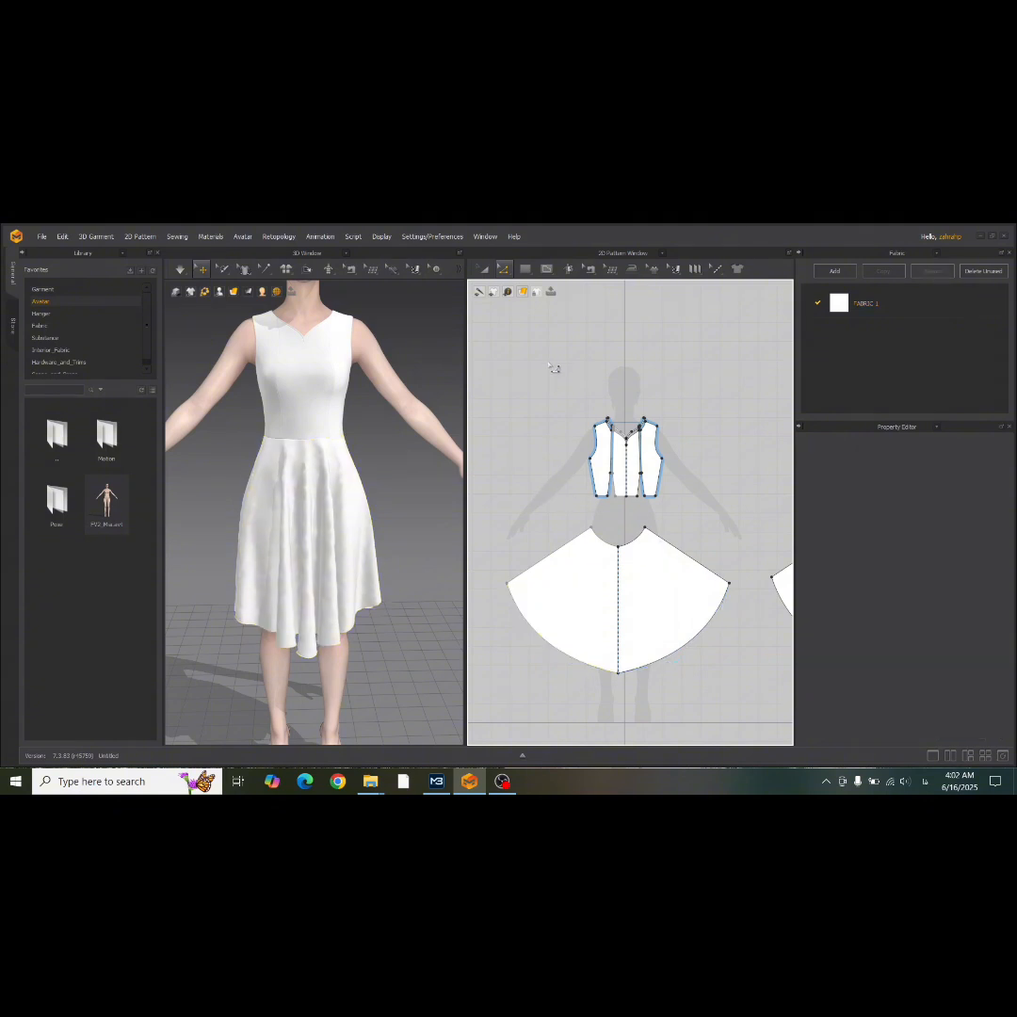
Offset the front and back skirt hem edges as a single internal line at 1 cm with Extend on.
click(570, 663)
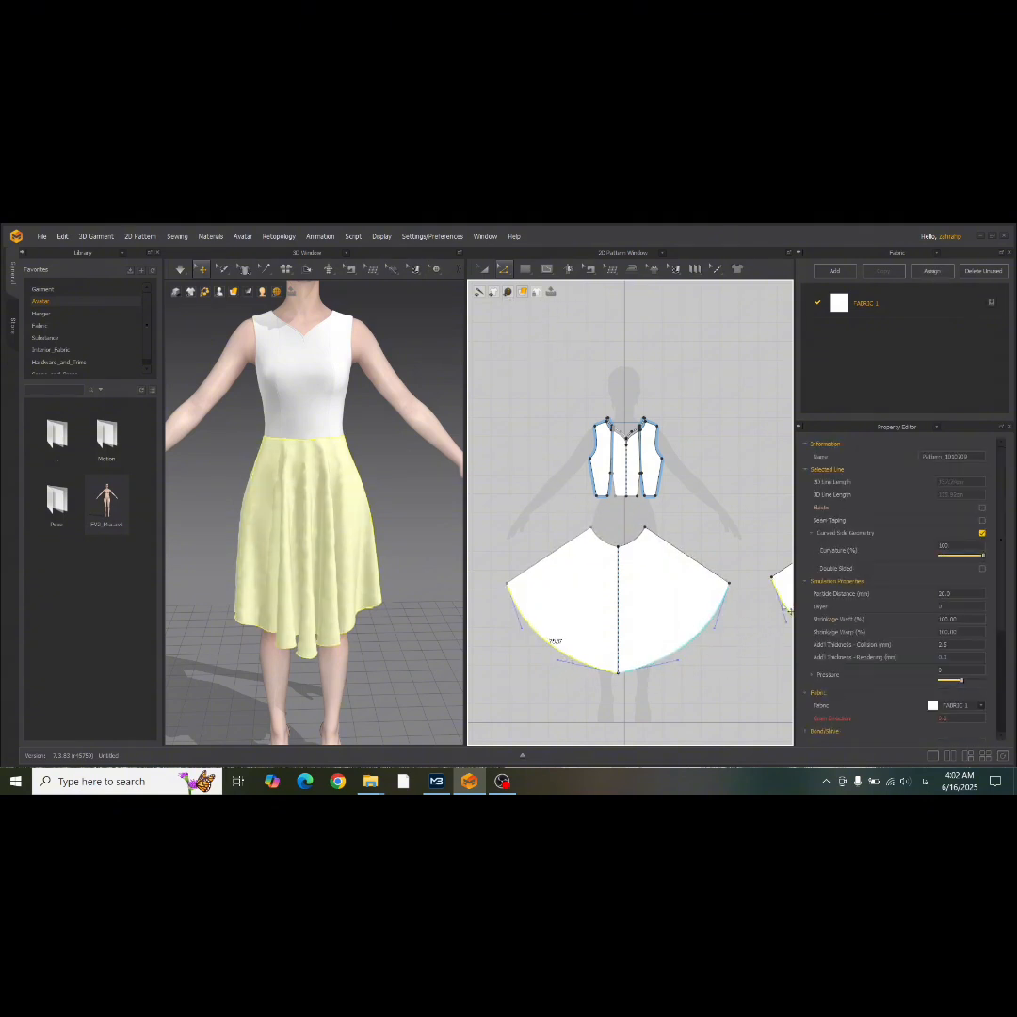
right_click(677, 659)
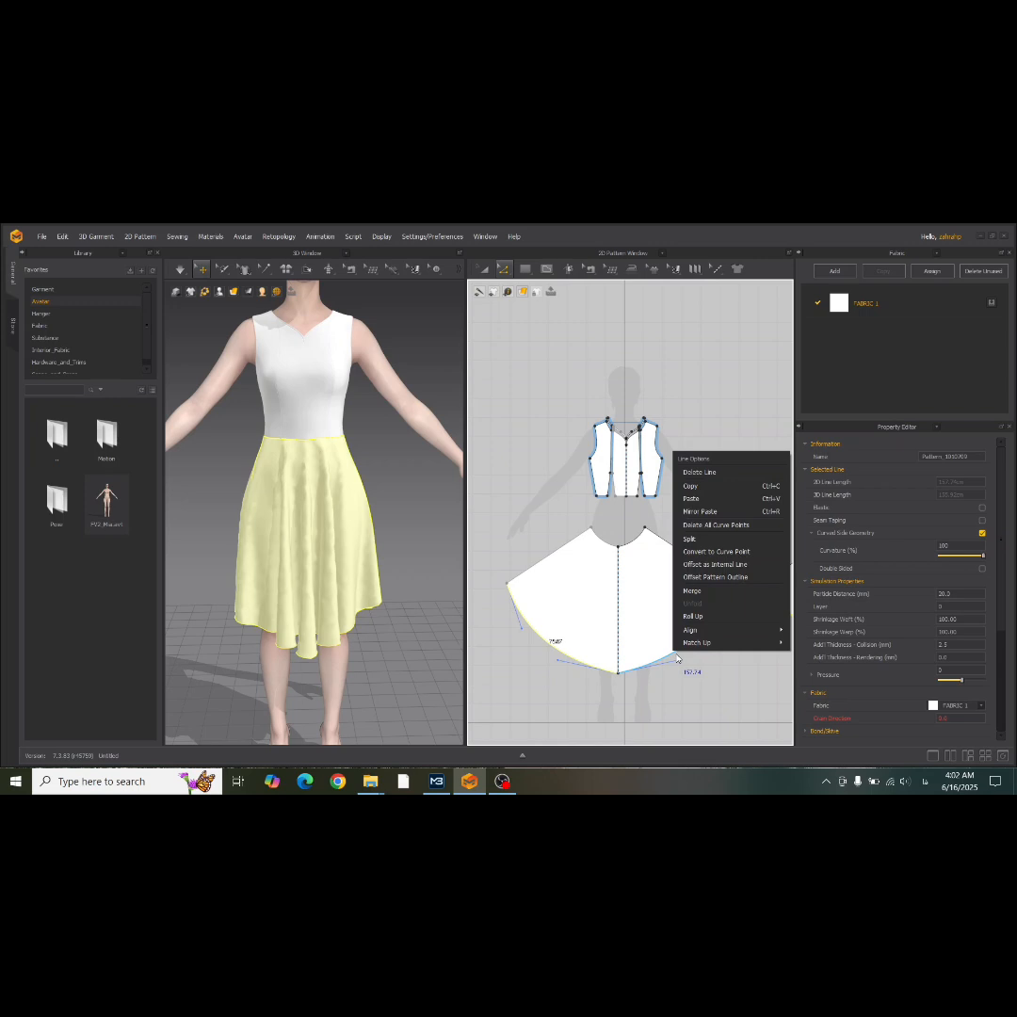
click(715, 565)
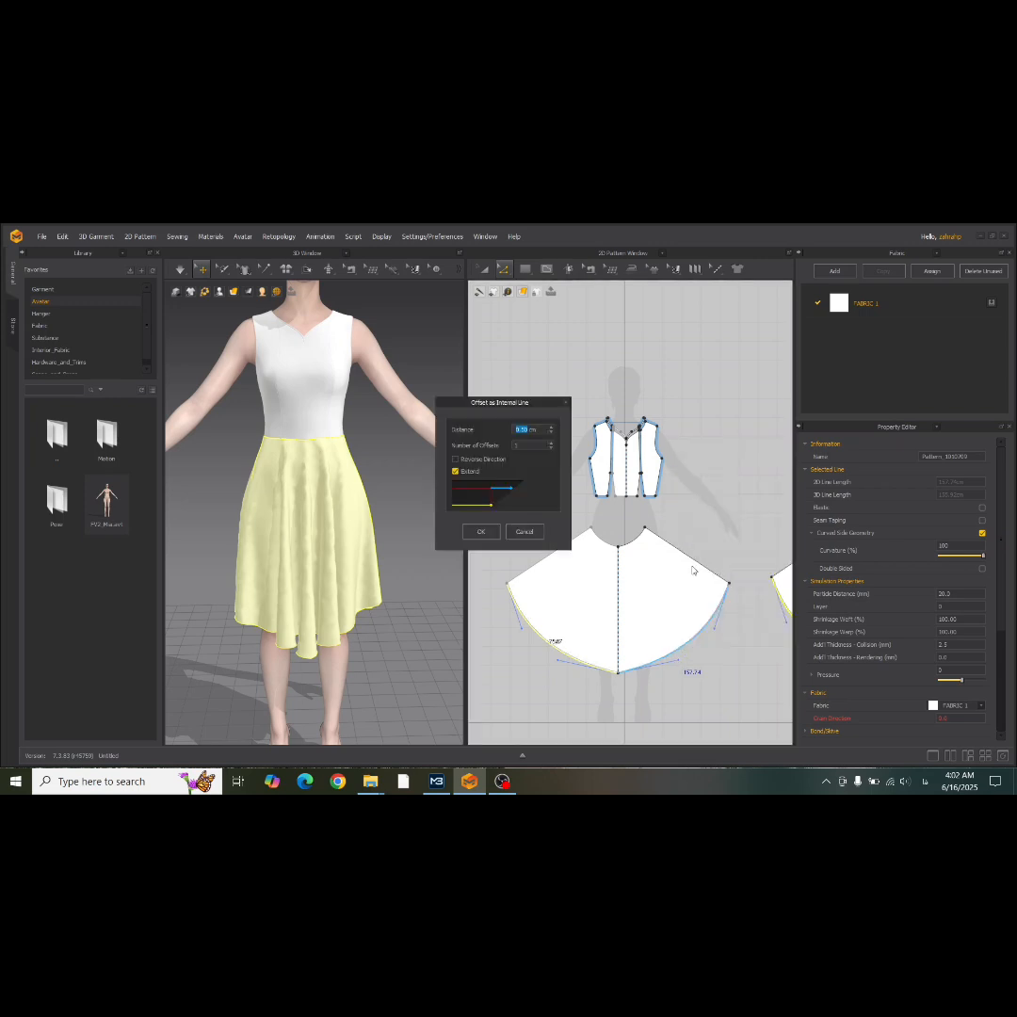
text(1)
click(481, 533)
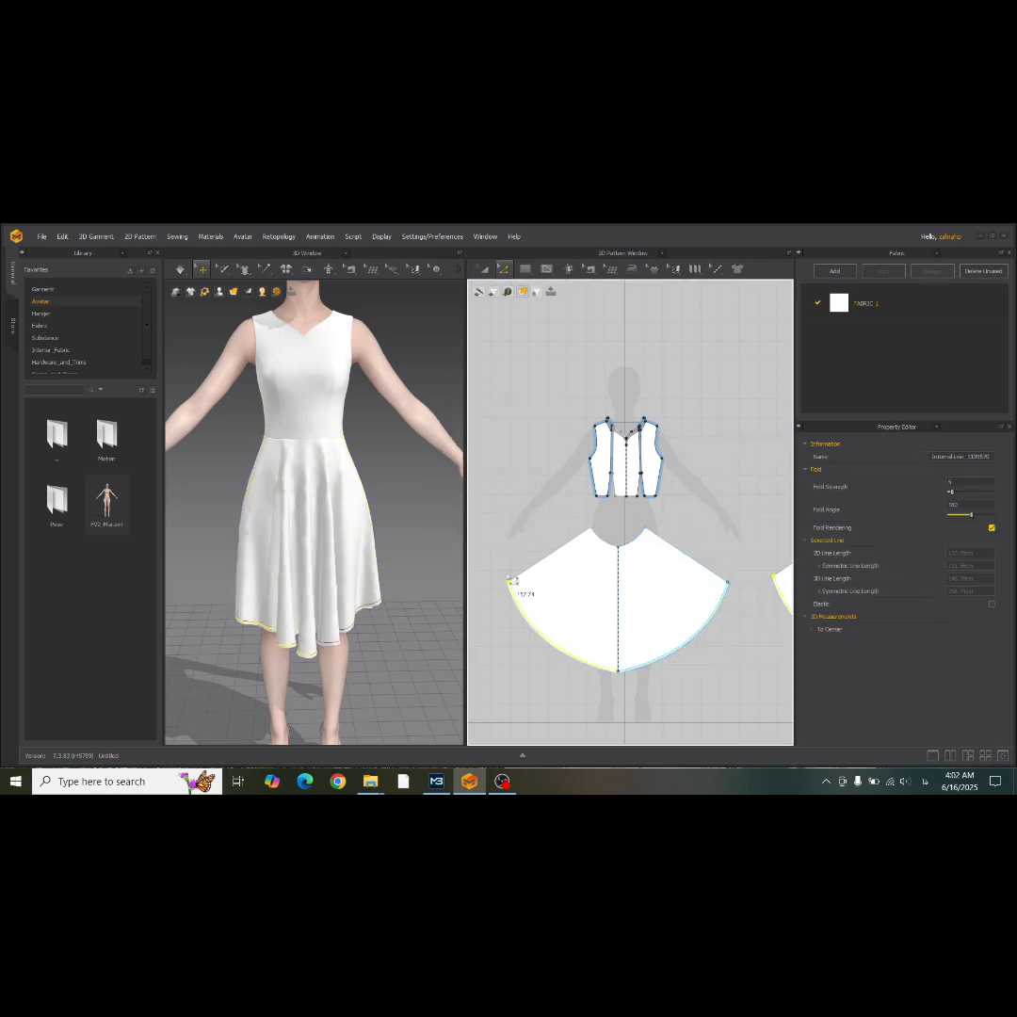
Cut & Sew the front and back skirts along their hem internal lines to make separate hem bands.
click(482, 268)
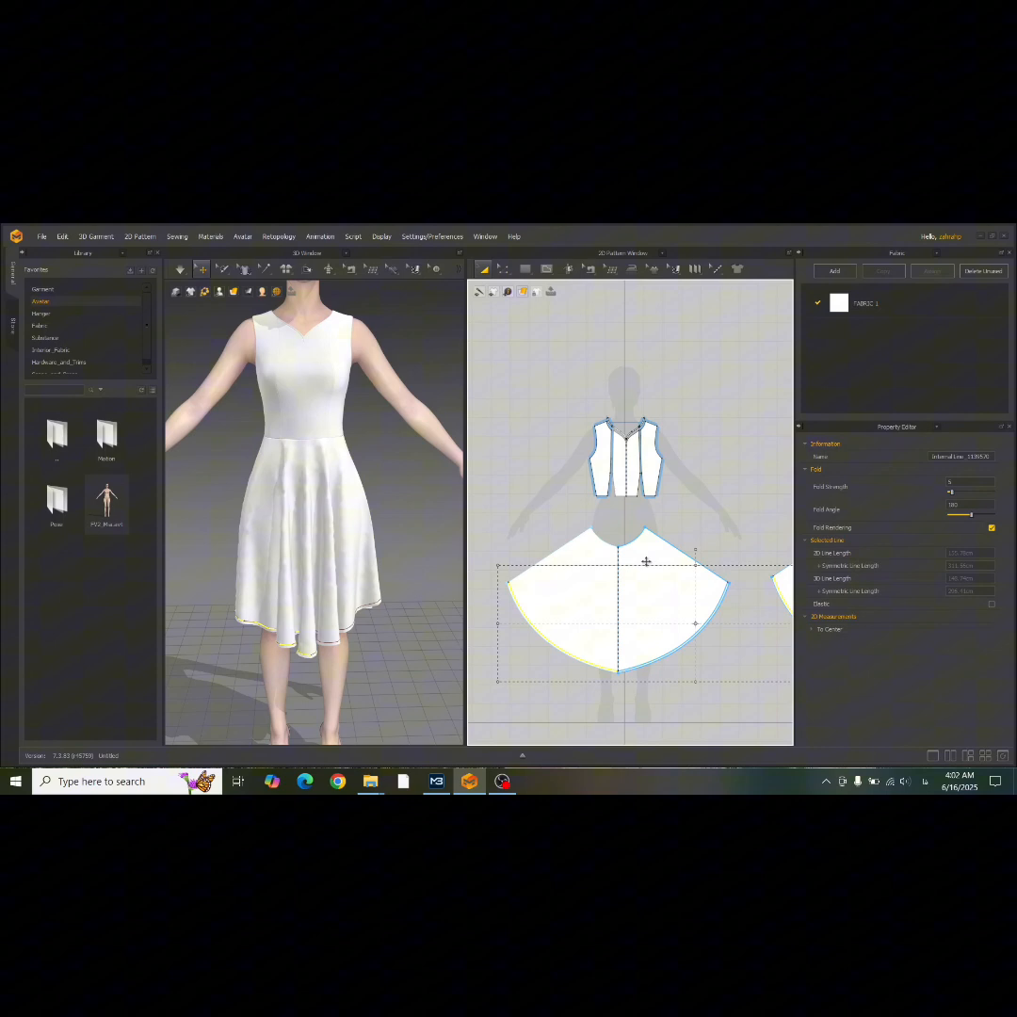
right_click(688, 640)
click(722, 527)
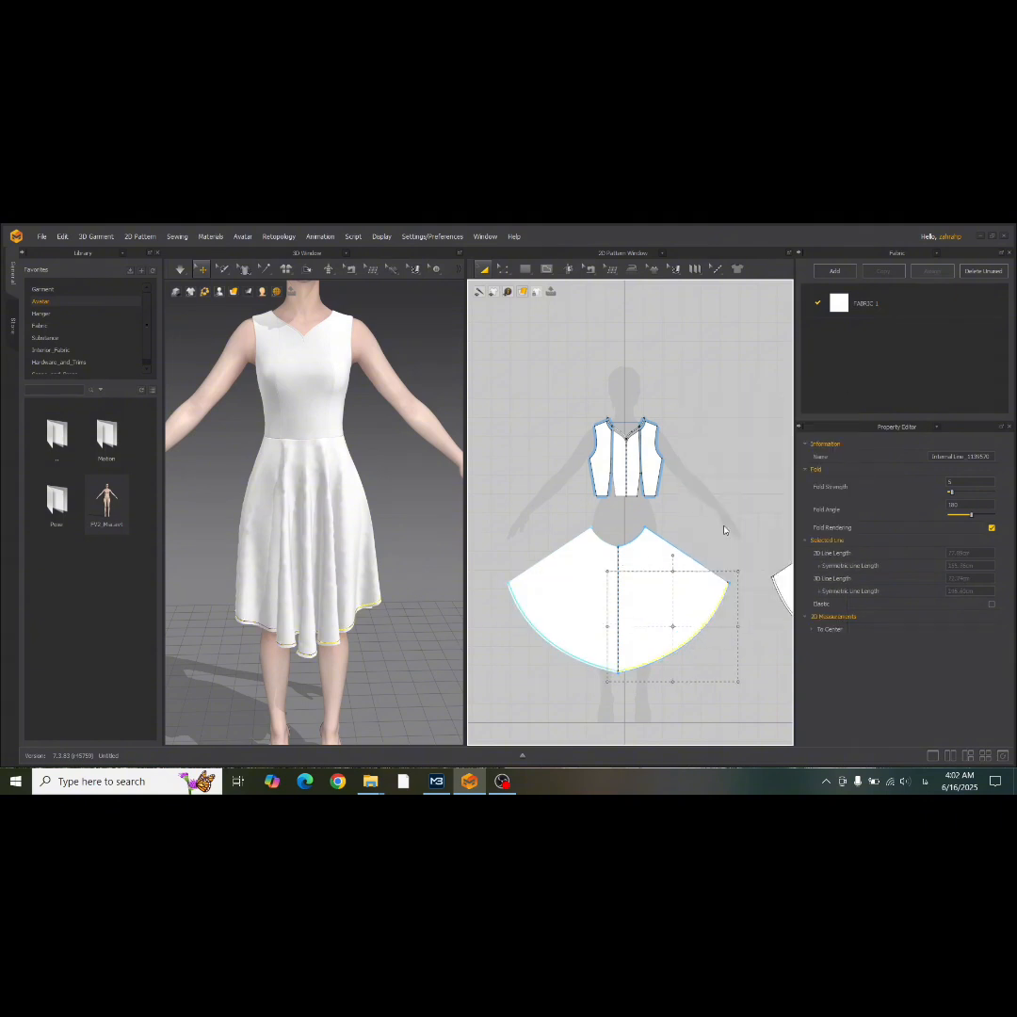
middle_drag(703, 636, 592, 570)
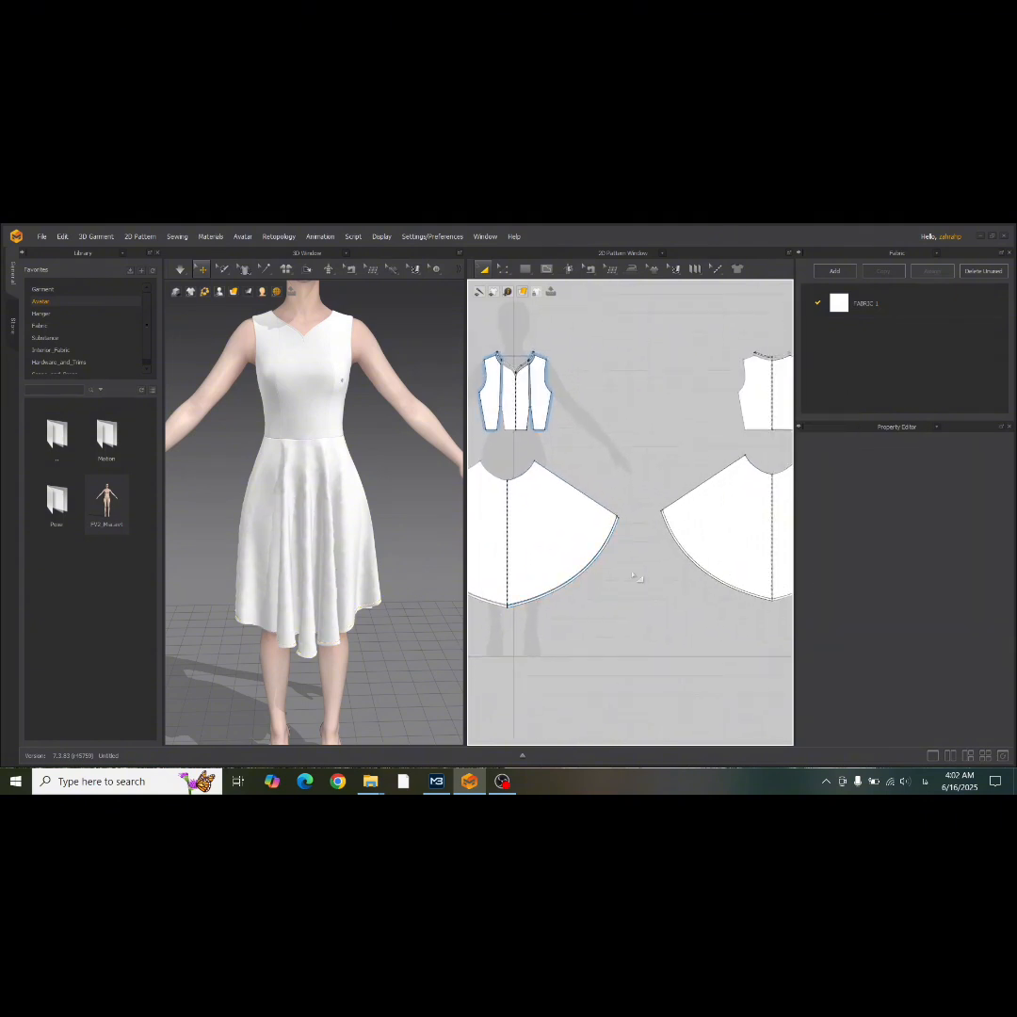
scroll(694, 563, up, 5)
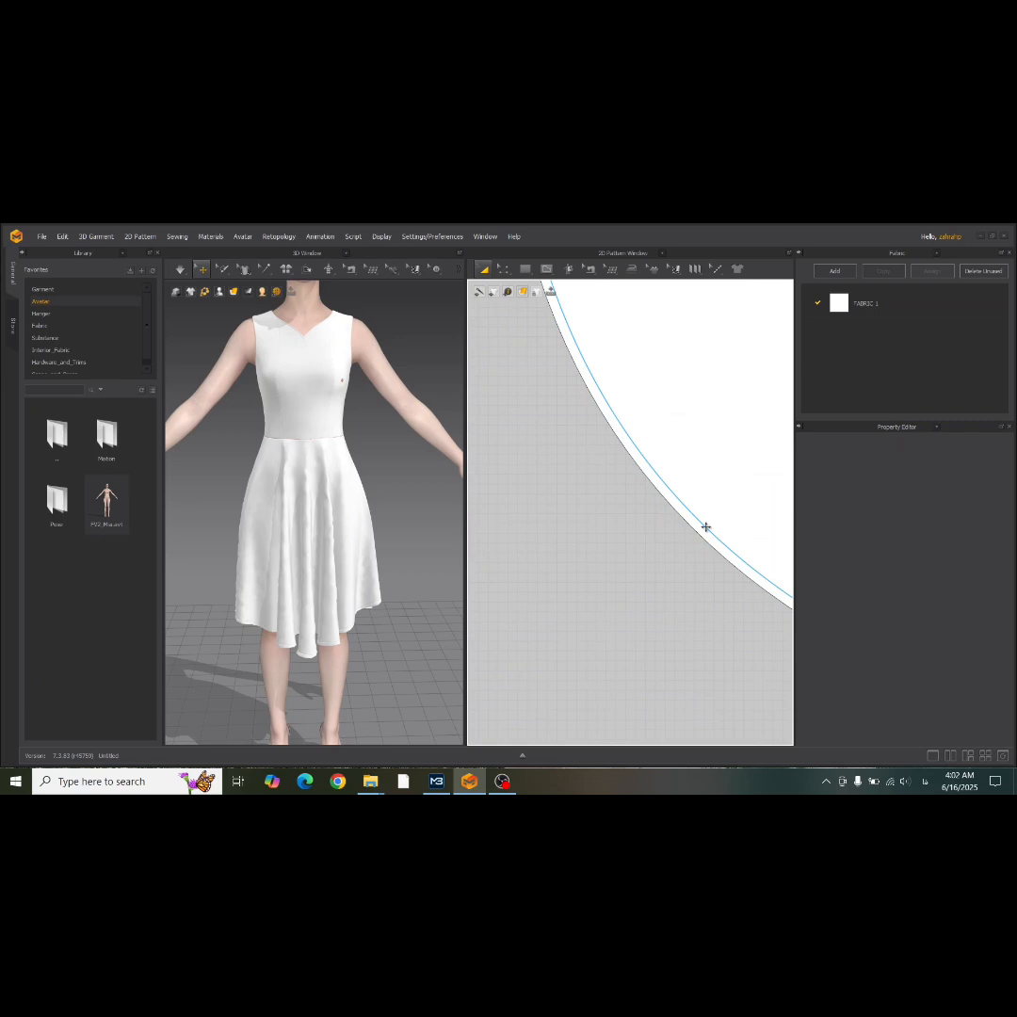
right_click(706, 527)
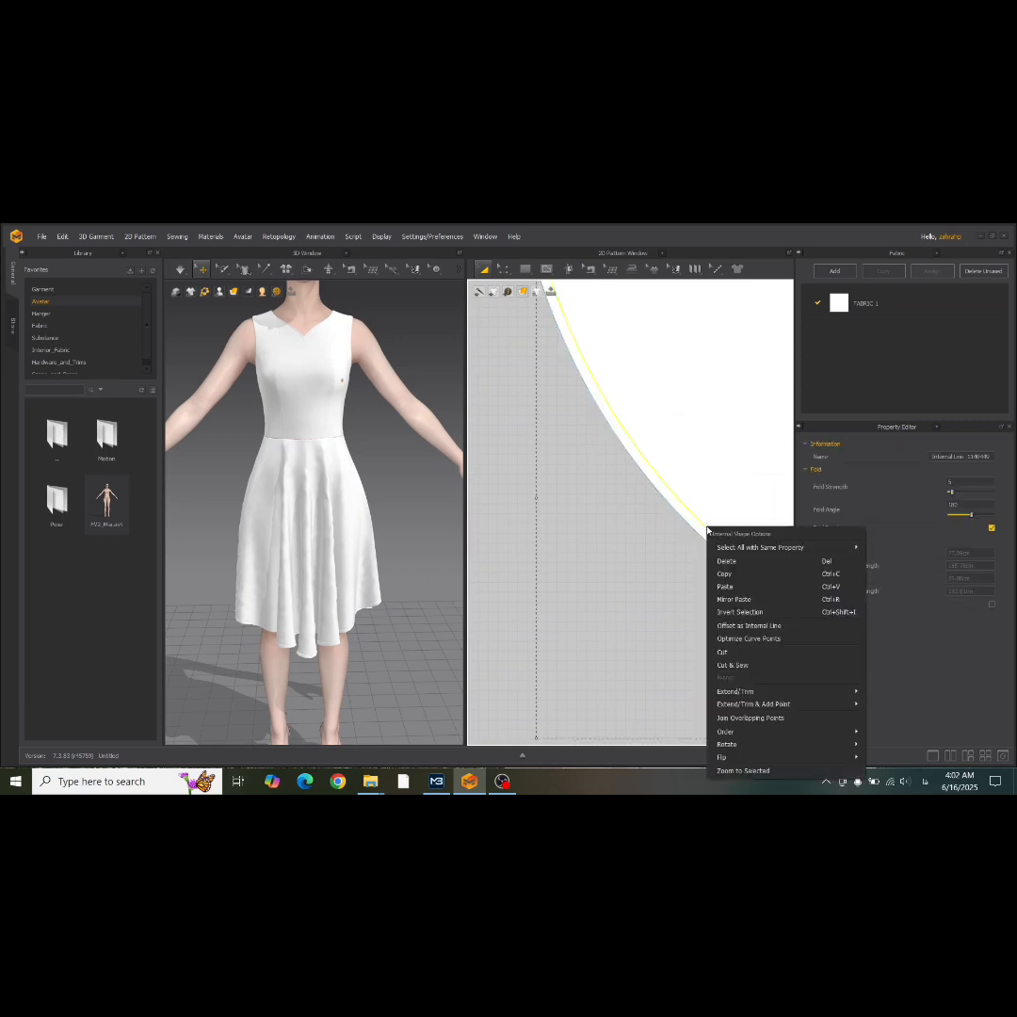
click(727, 665)
Select the front and back skirt hem bands and set their Add'l Thickness - Rendering to 2 mm.
scroll(645, 652, down, 6)
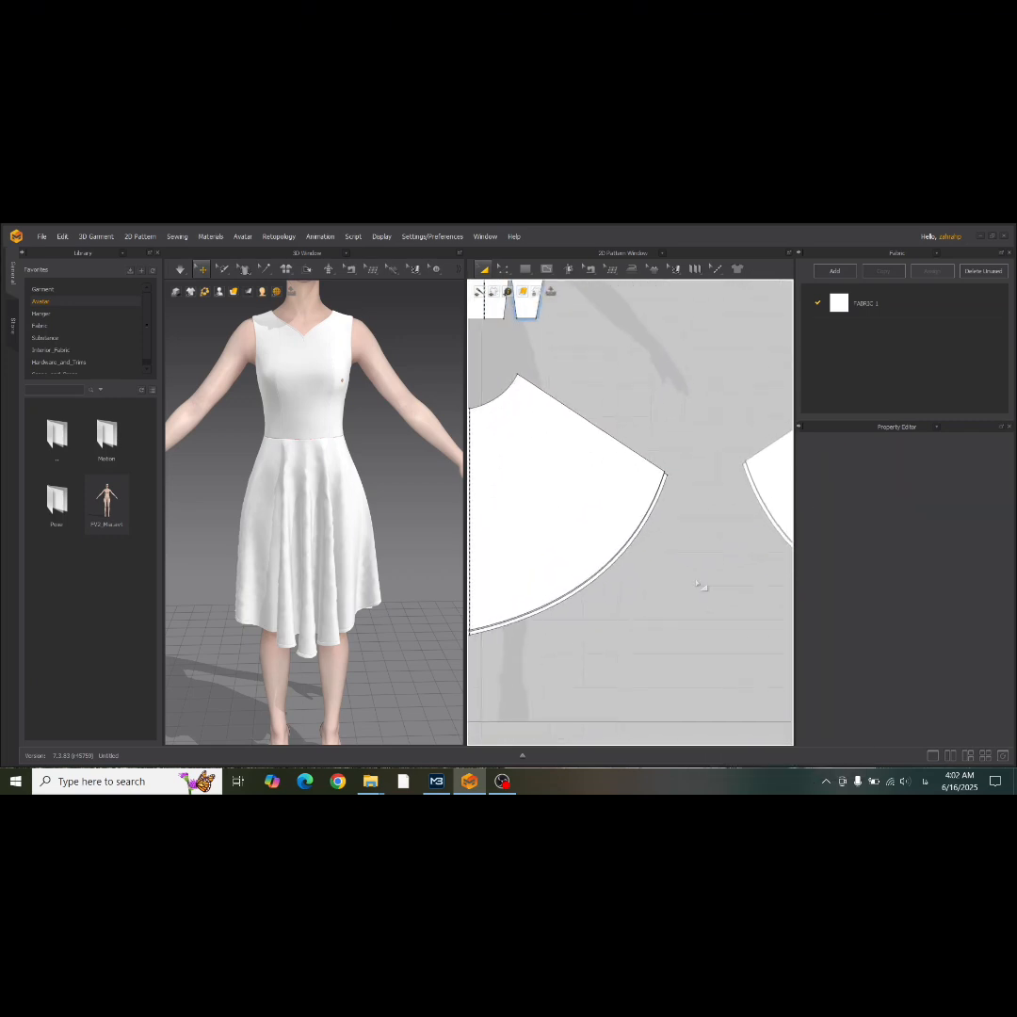
click(632, 546)
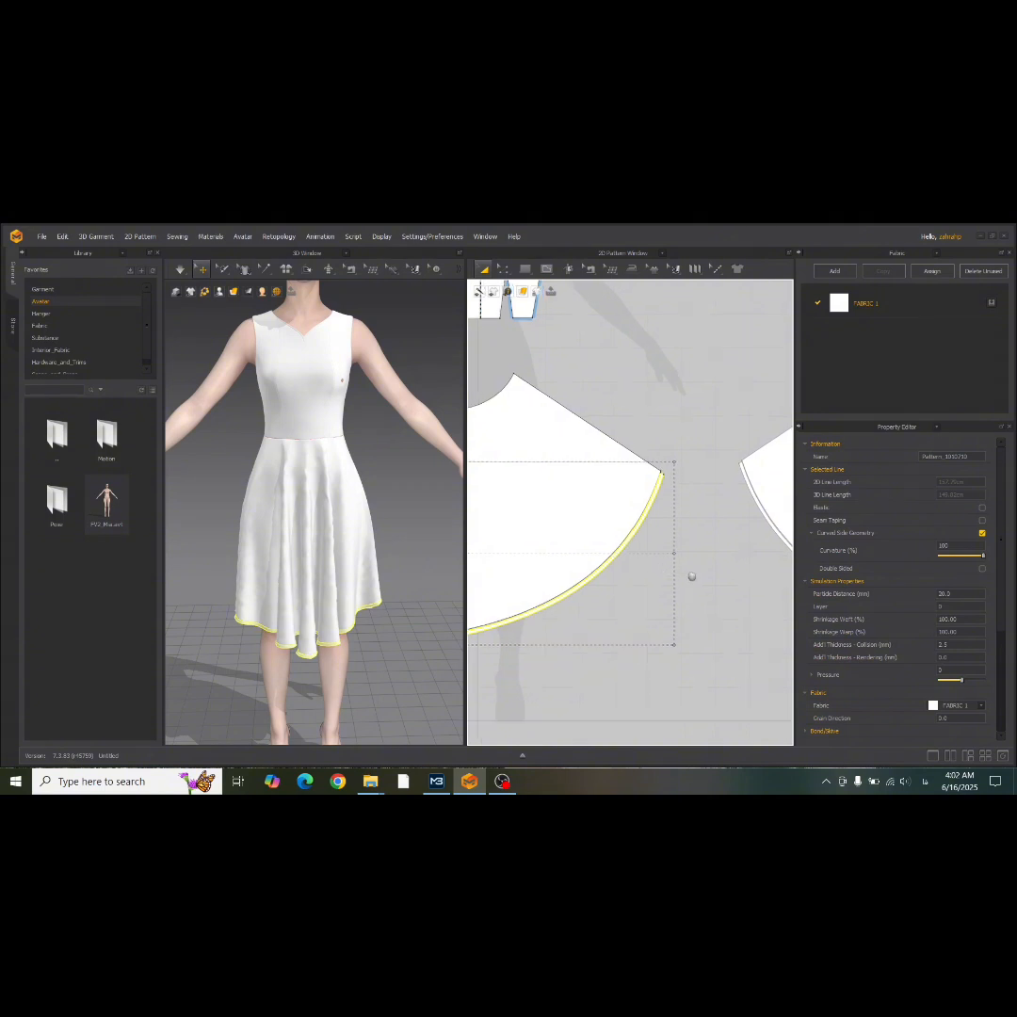
middle_drag(689, 576, 585, 557)
shift+click(704, 547)
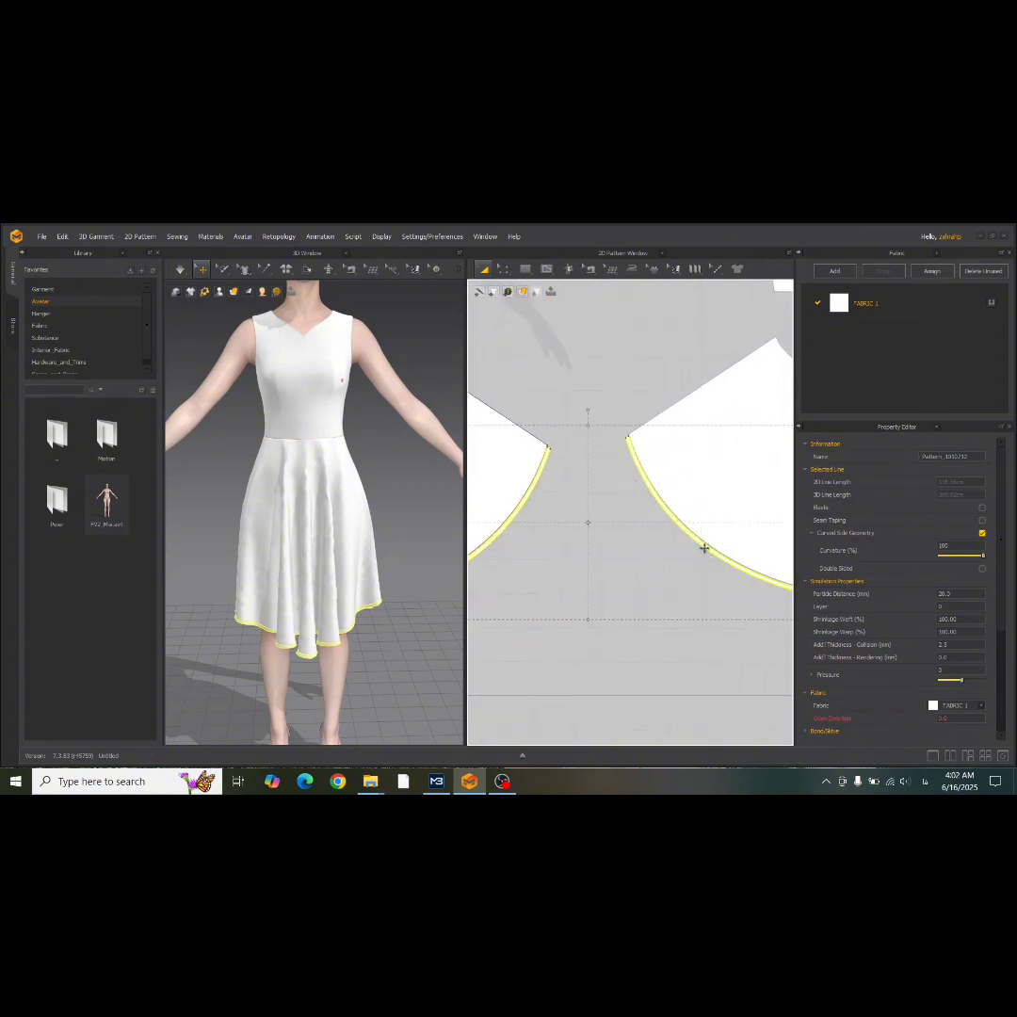
double_click(949, 657)
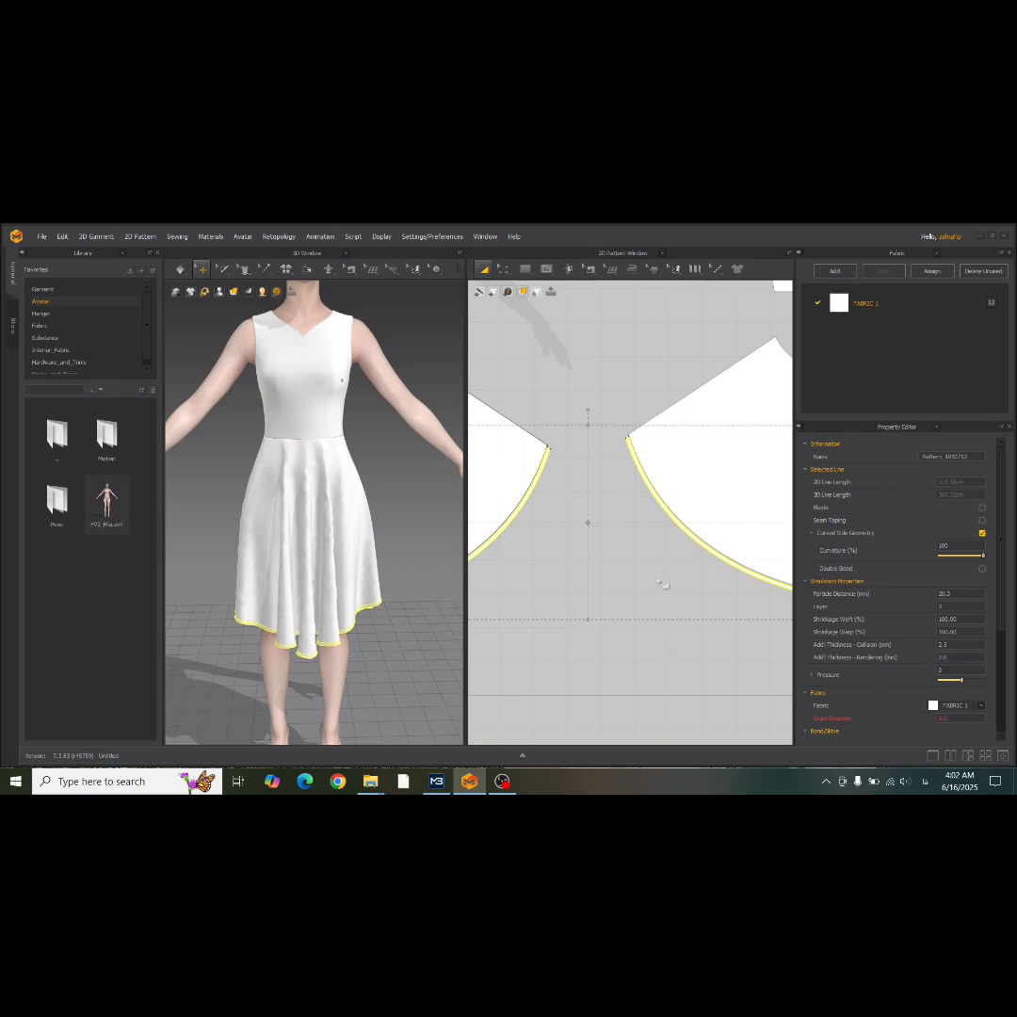
Add the front and back neckline bands to the selected skirt hem bands.
scroll(571, 559, down, 5)
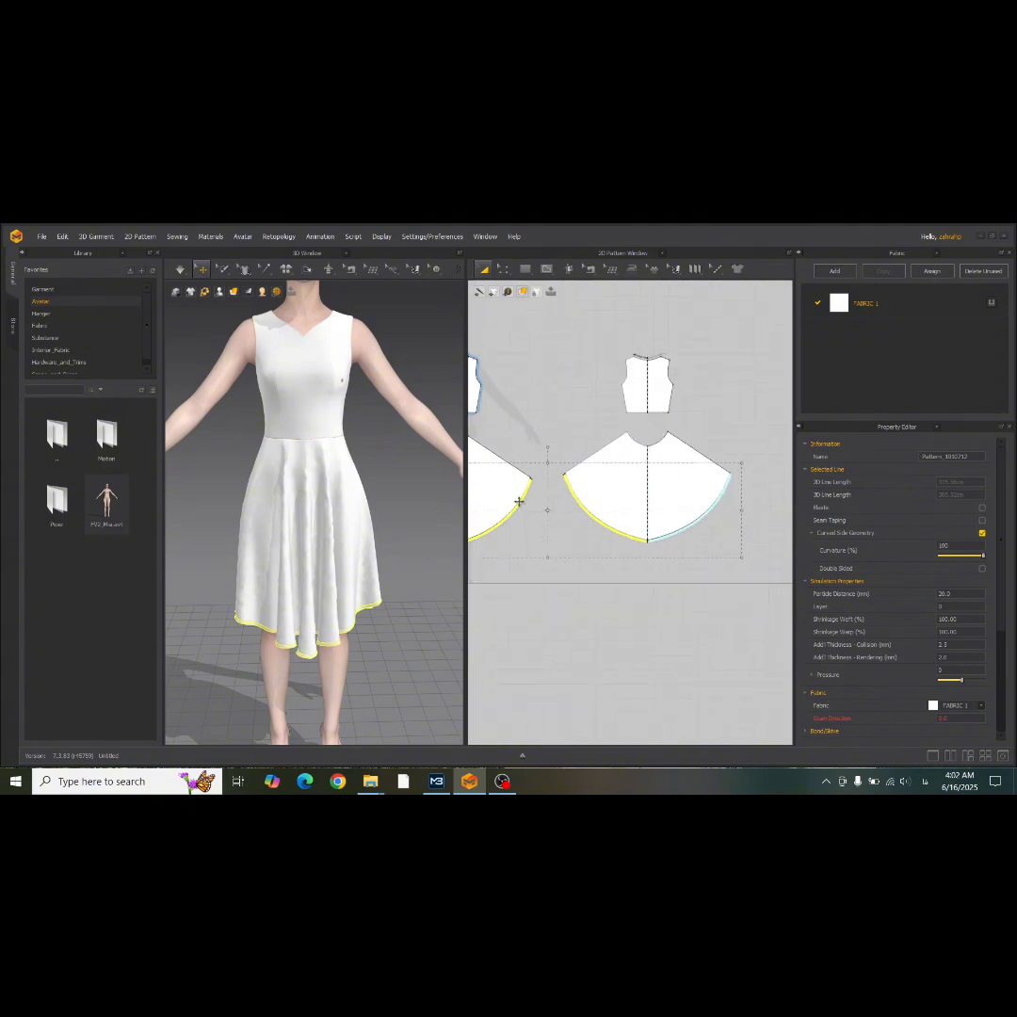
scroll(615, 515, down, 2)
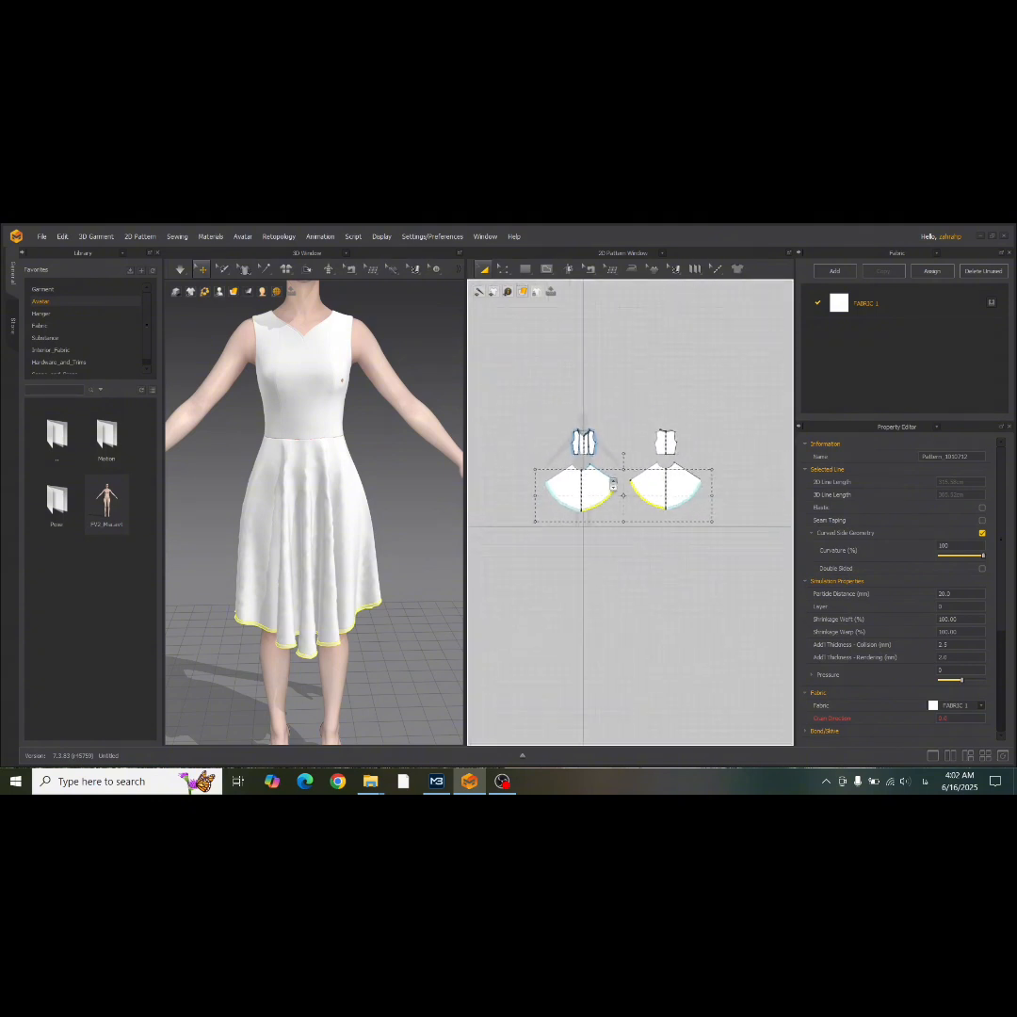
scroll(610, 483, up, 8)
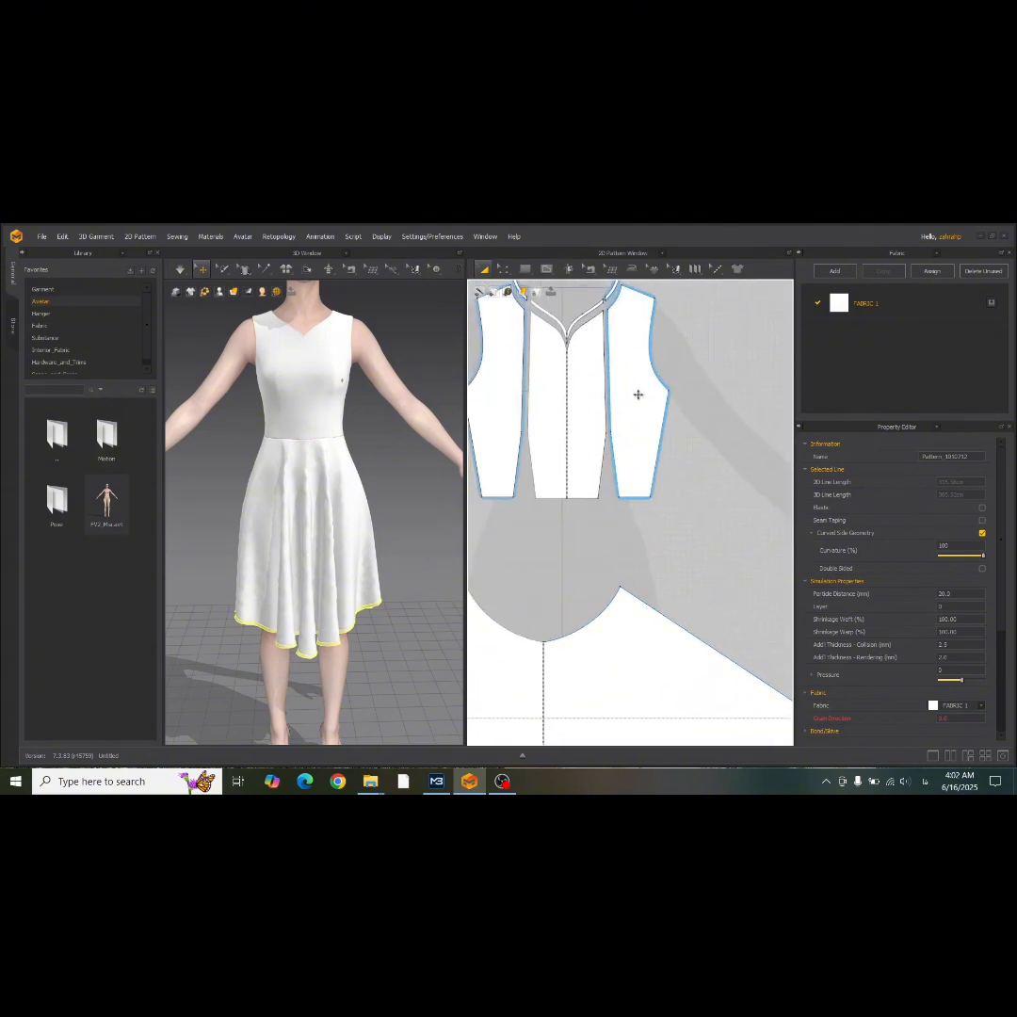
click(607, 292)
scroll(607, 292, down, 4)
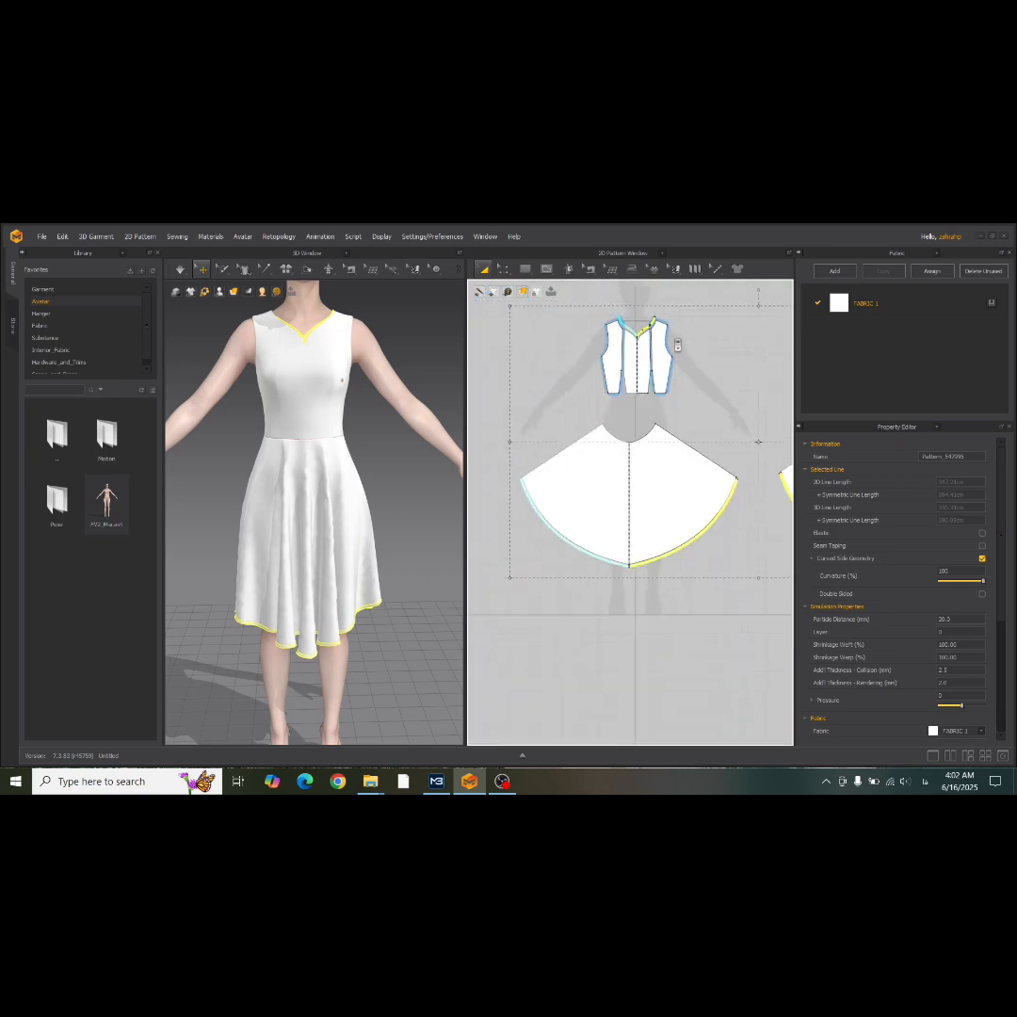
scroll(617, 472, up, 4)
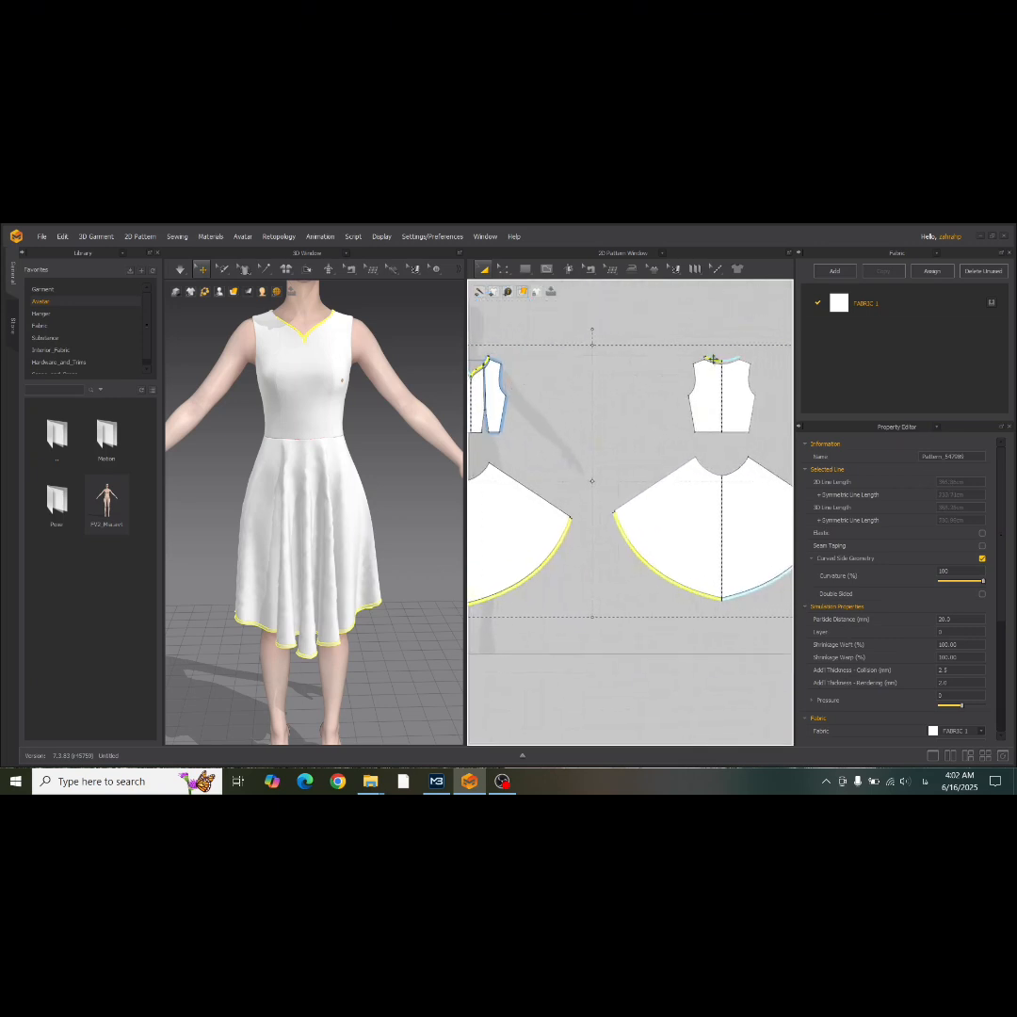
Switch the 3D garment display to Thick Textured Surface and examine the skirt hem up close.
click(233, 292)
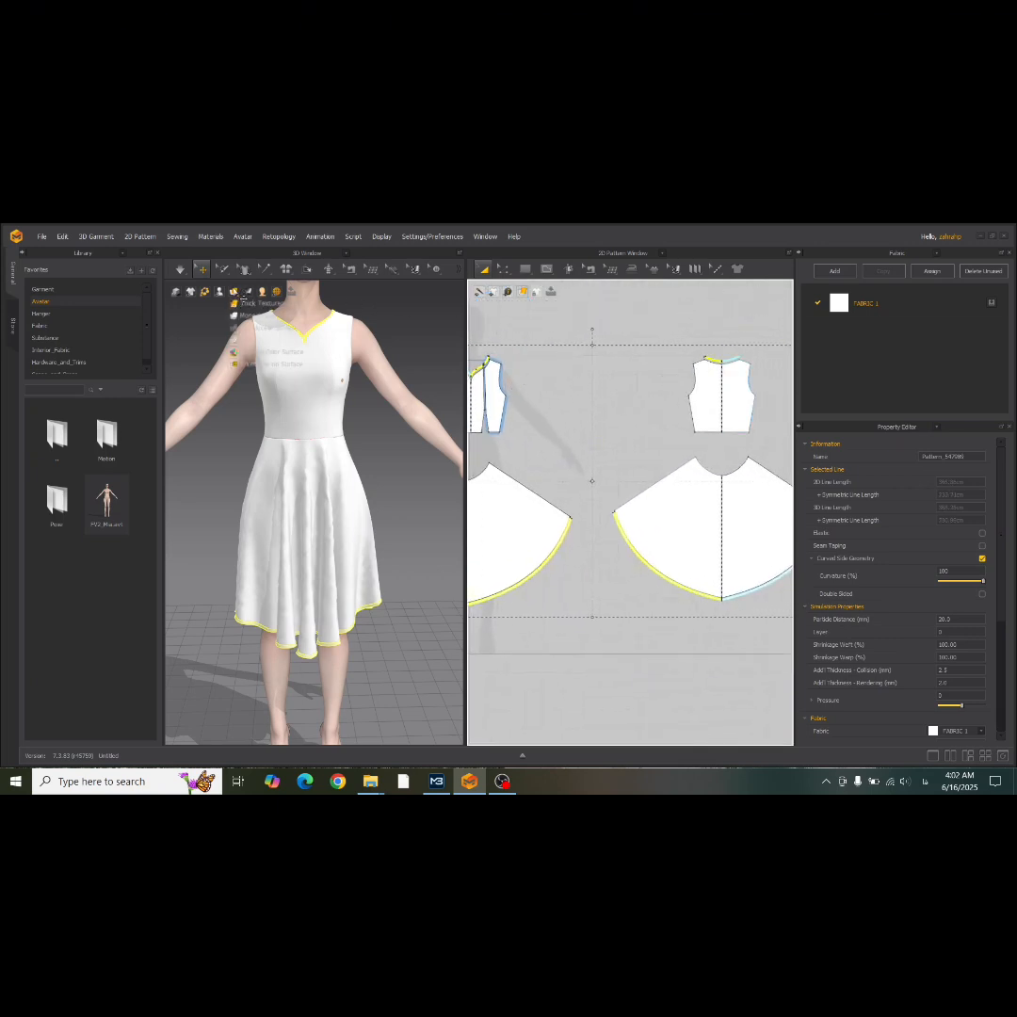
click(238, 304)
mouse_move(237, 296)
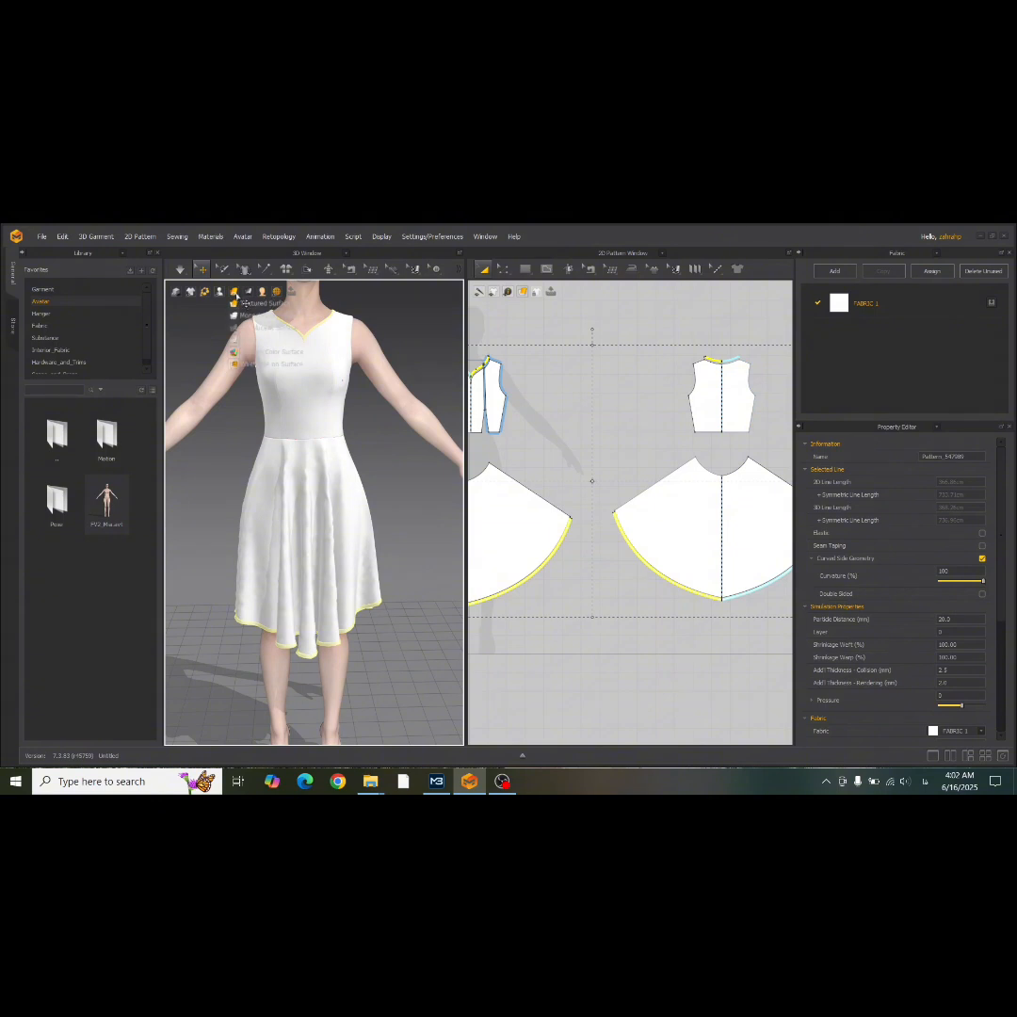
scroll(335, 320, up, 5)
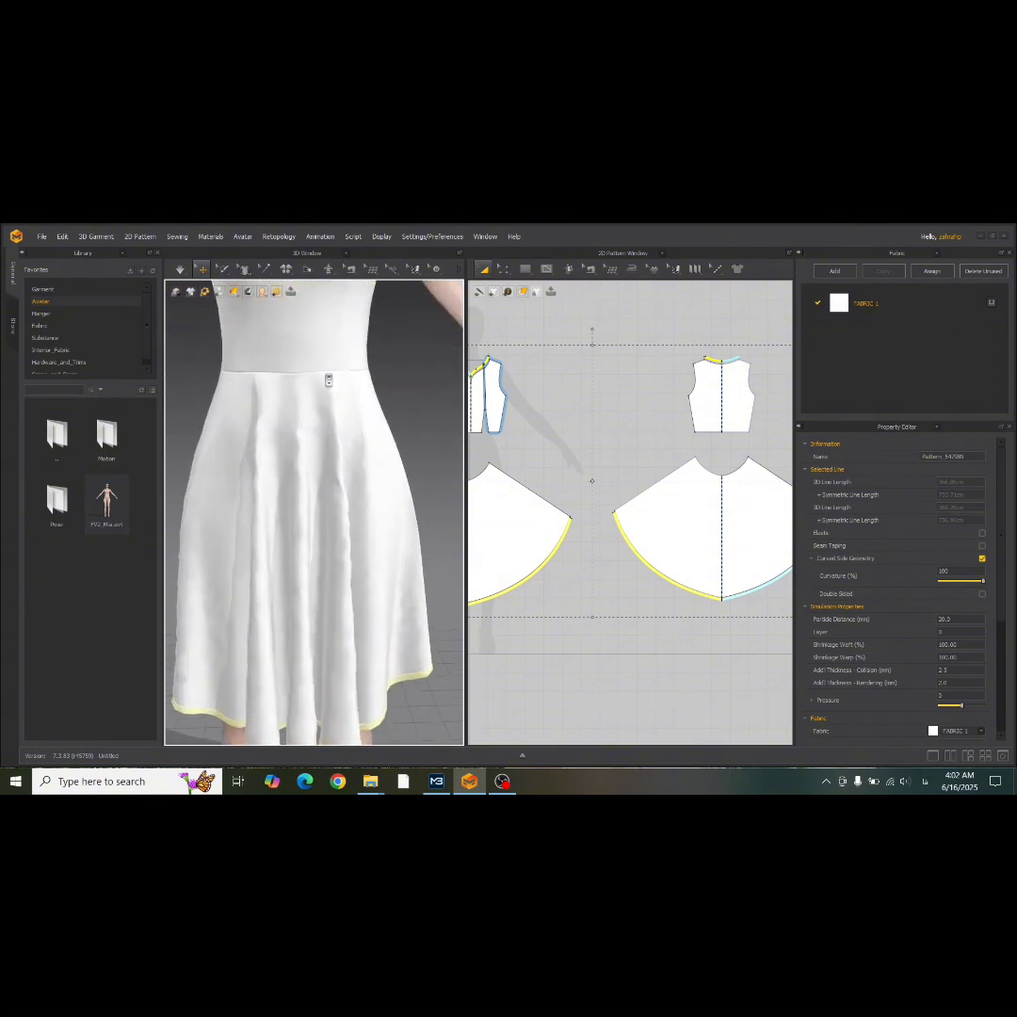
Examine the thickened skirt hem bands up close and the bodice's neckline and armhole on the avatar.
scroll(338, 311, up, 3)
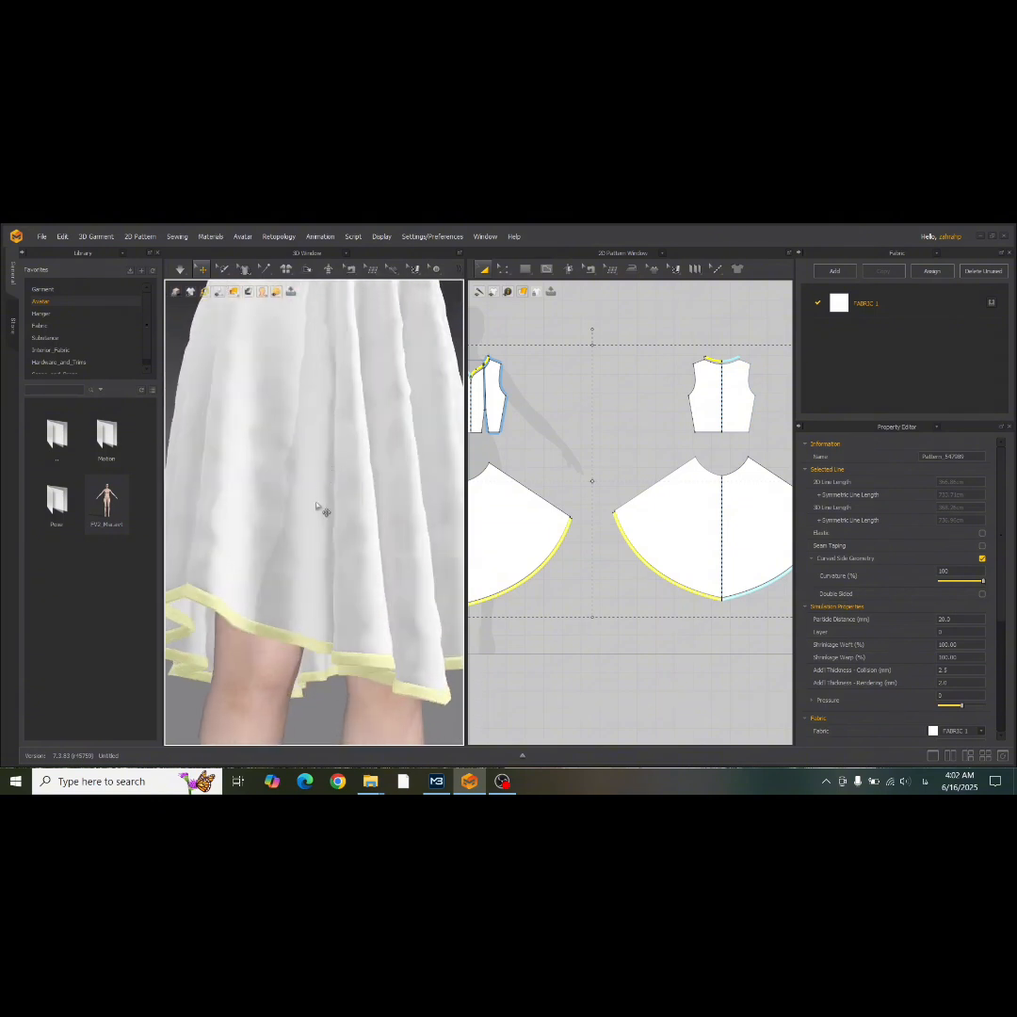
click(555, 687)
right_drag(428, 659, 381, 659)
scroll(326, 655, down, 1)
scroll(330, 657, down, 3)
middle_drag(340, 482, 352, 640)
scroll(336, 494, up, 3)
scroll(359, 540, up, 3)
right_drag(359, 540, 404, 516)
Offset the armhole curves of the front side bodice panel and the back bodice as single internal lines.
click(503, 271)
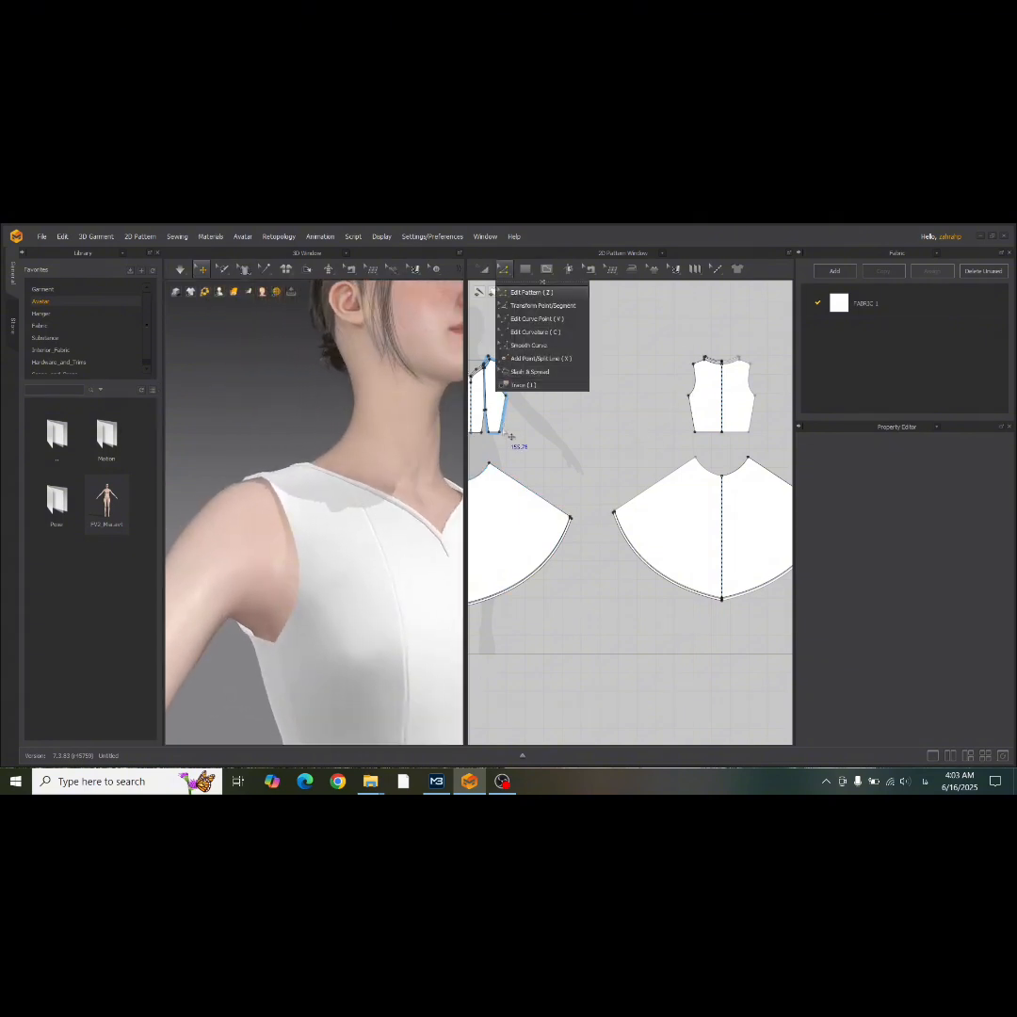
click(512, 400)
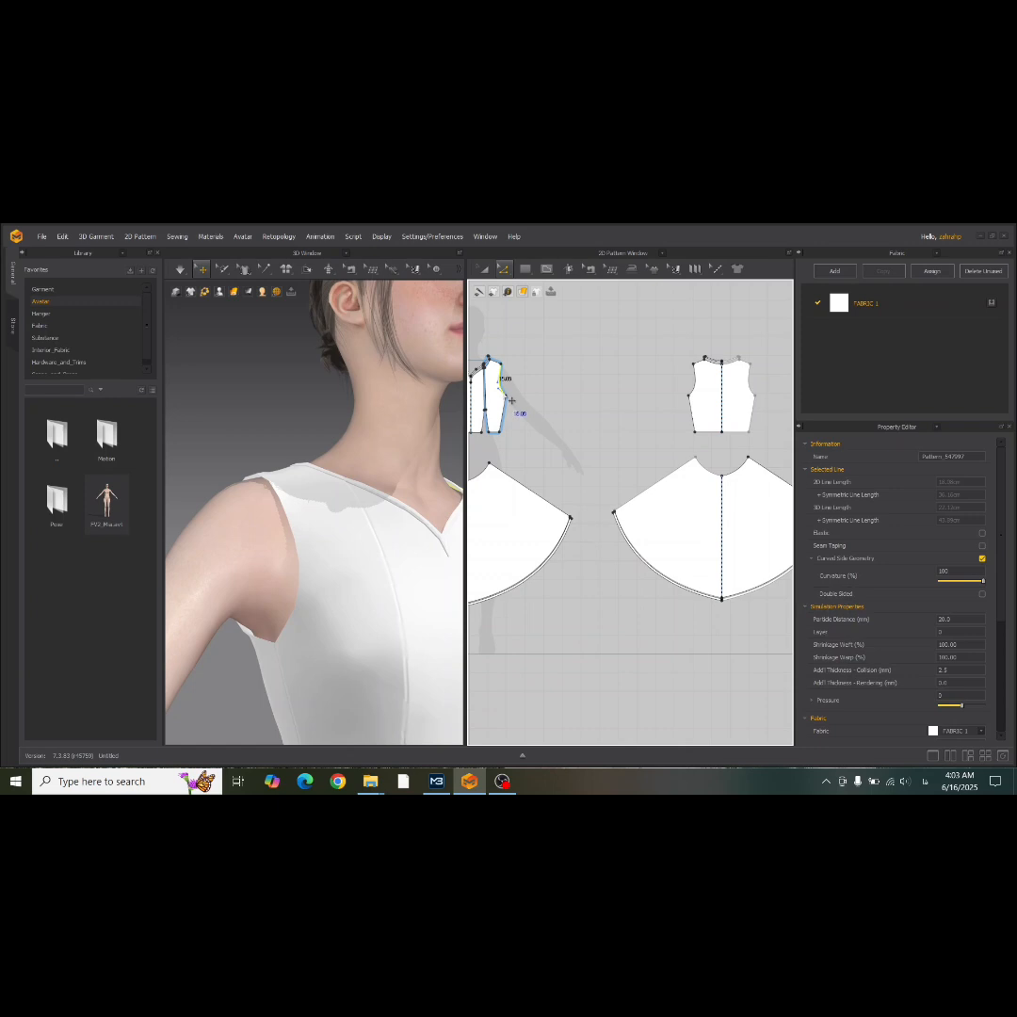
right_click(694, 384)
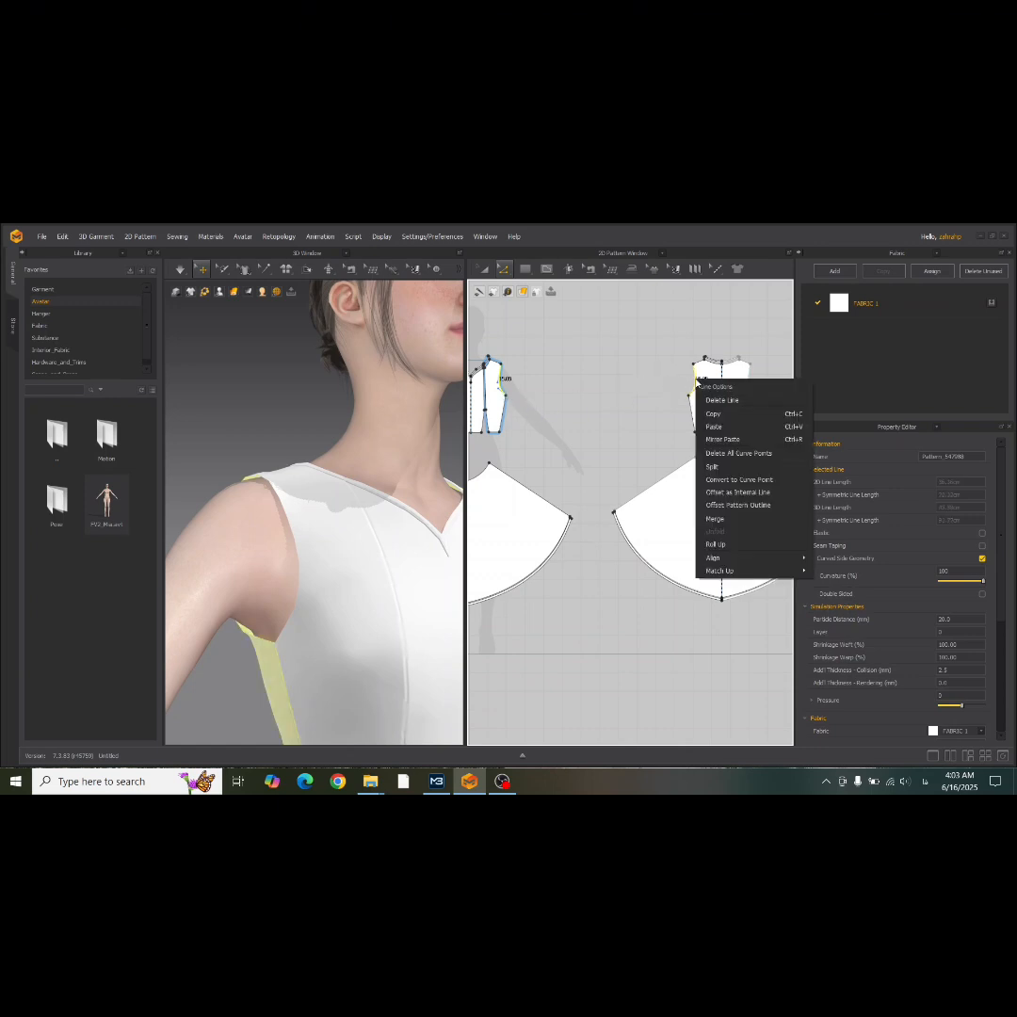
click(745, 494)
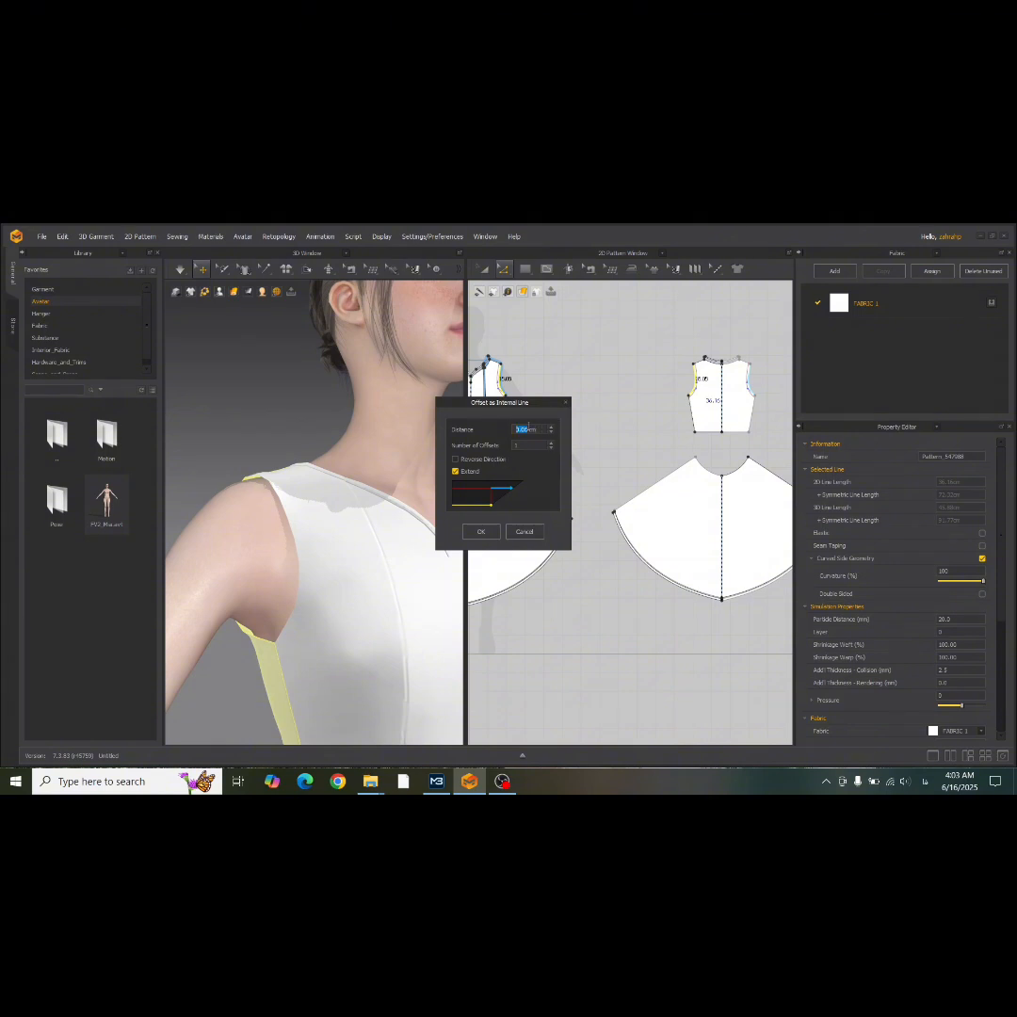
key(Return)
Cut & Sew the front side panel and back bodice along their armhole internal lines to make separate armhole bands.
click(484, 270)
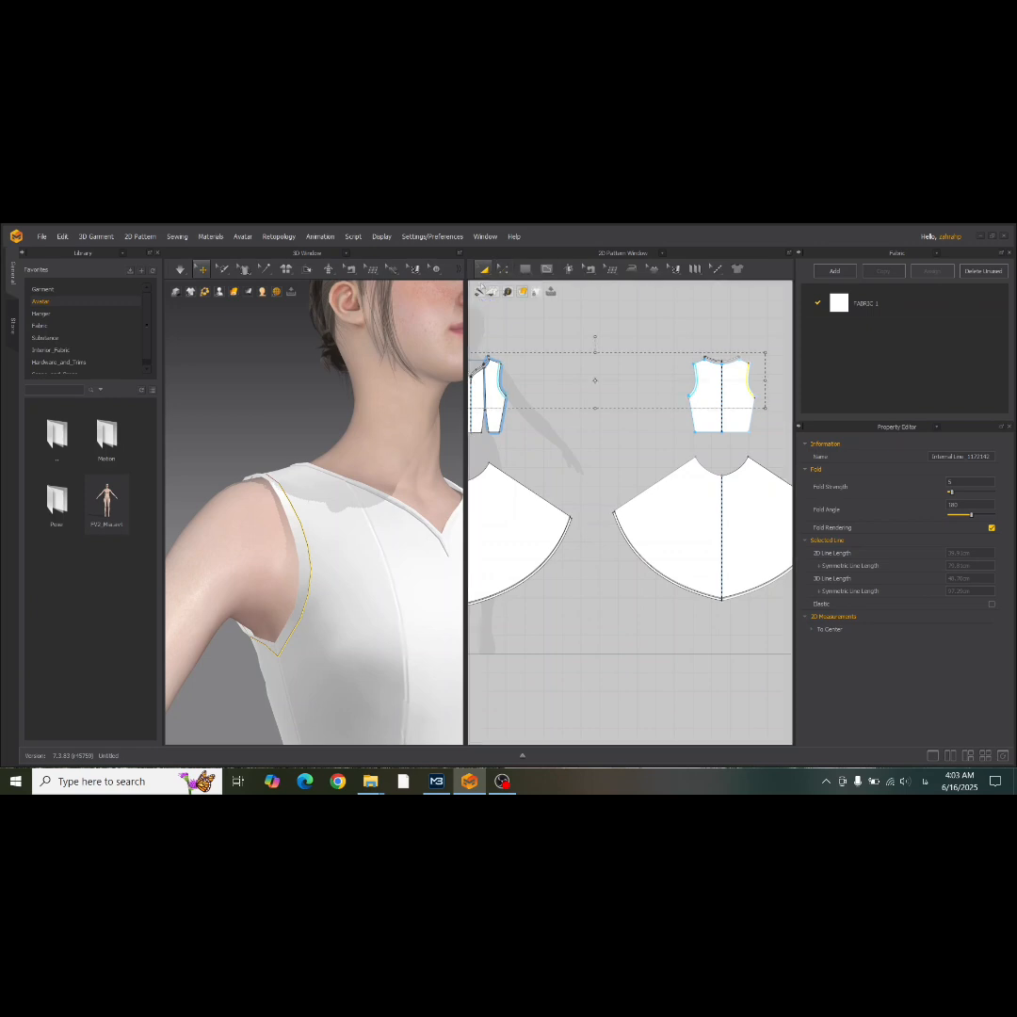
right_click(501, 390)
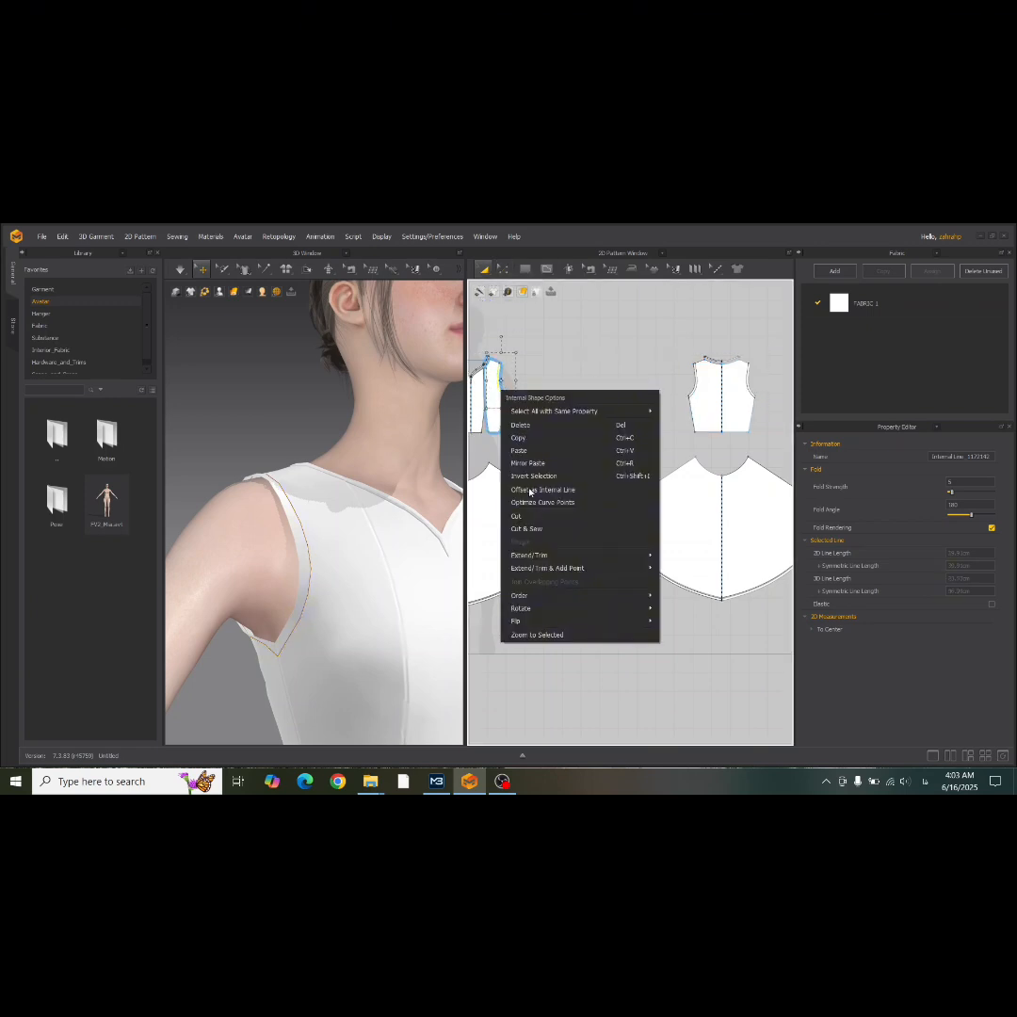
click(536, 528)
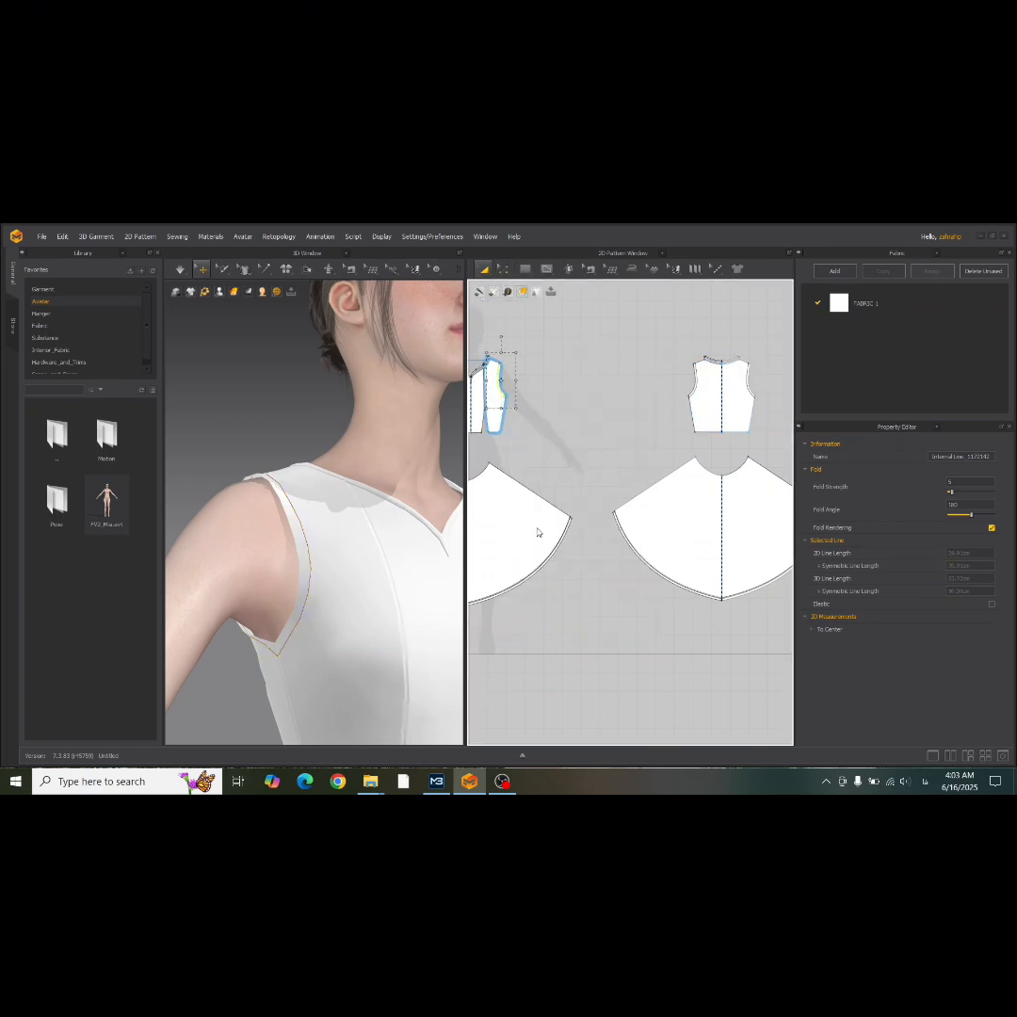
click(697, 388)
right_click(697, 392)
click(722, 526)
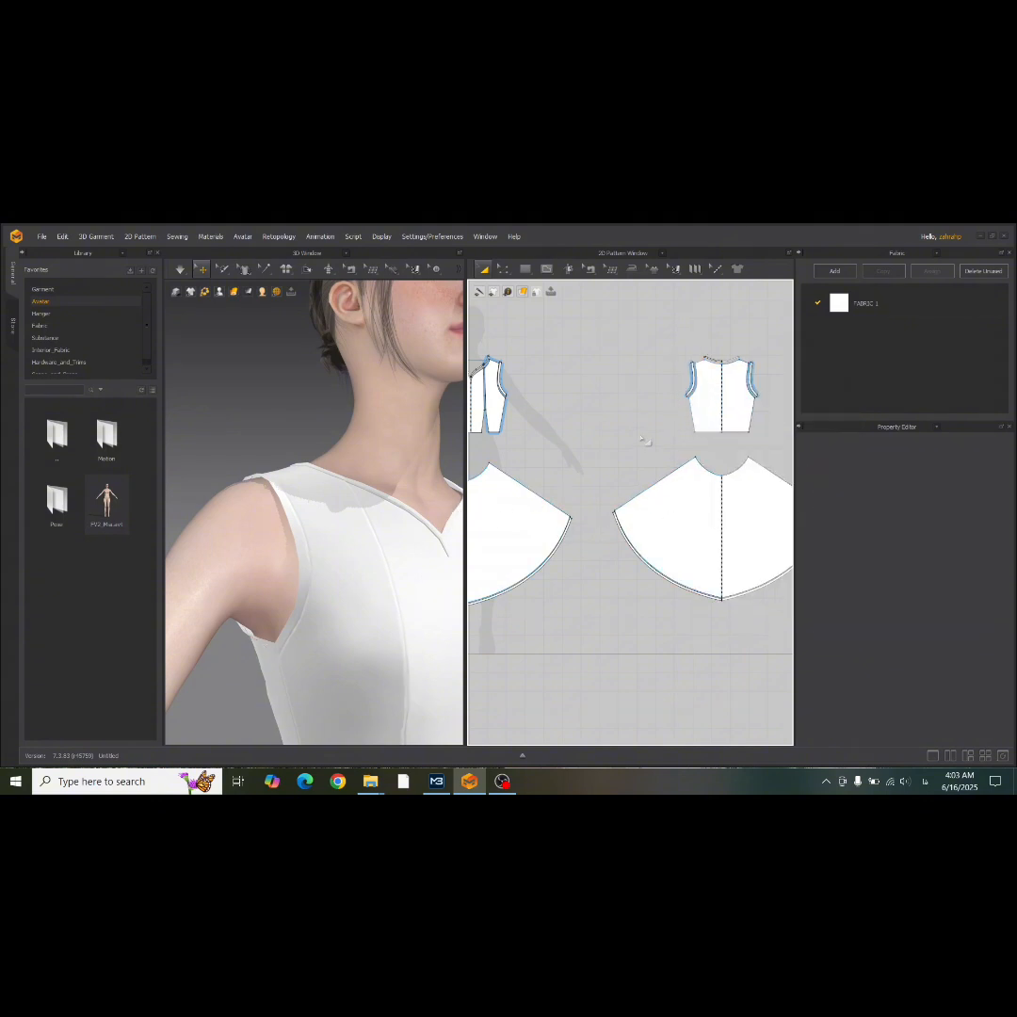
Select the front and back armhole bands and set their Add'l Thickness - Rendering to 2 mm.
click(691, 370)
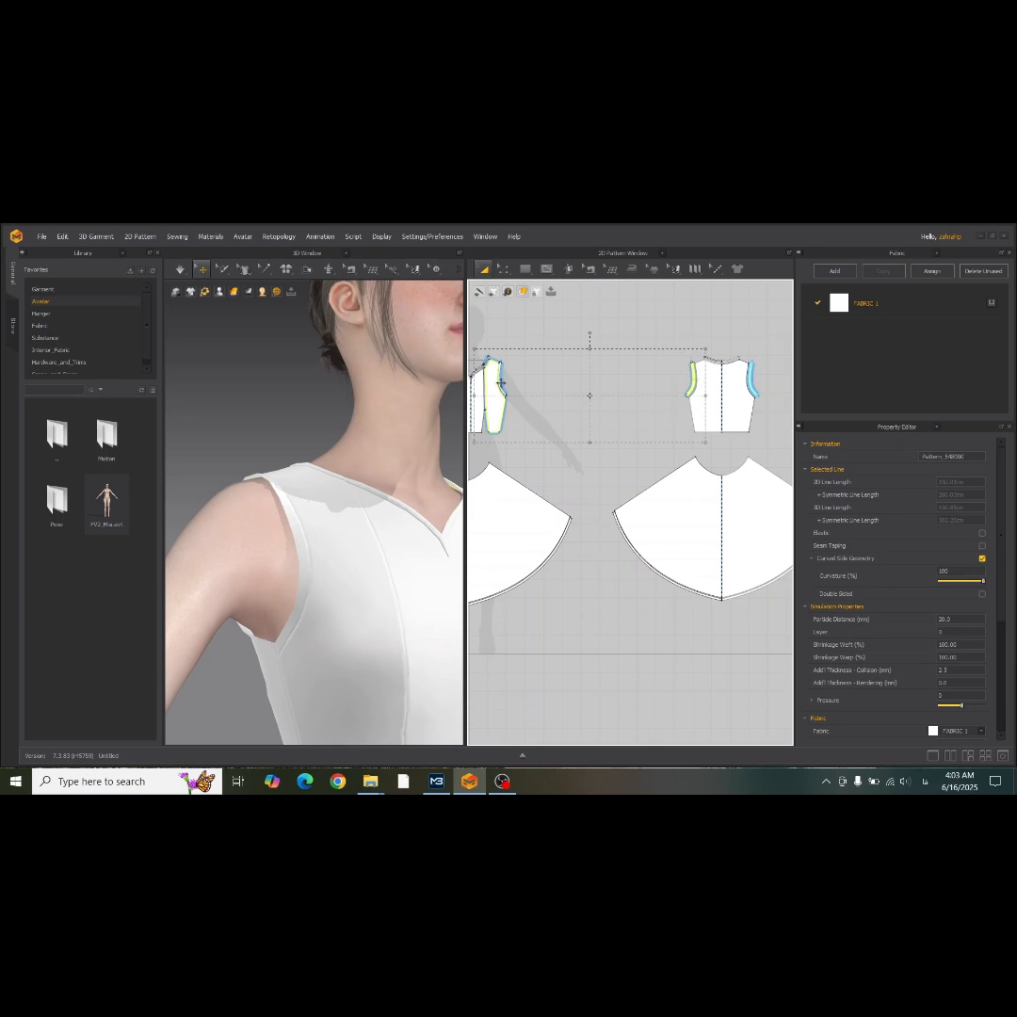
key(Delete)
click(502, 379)
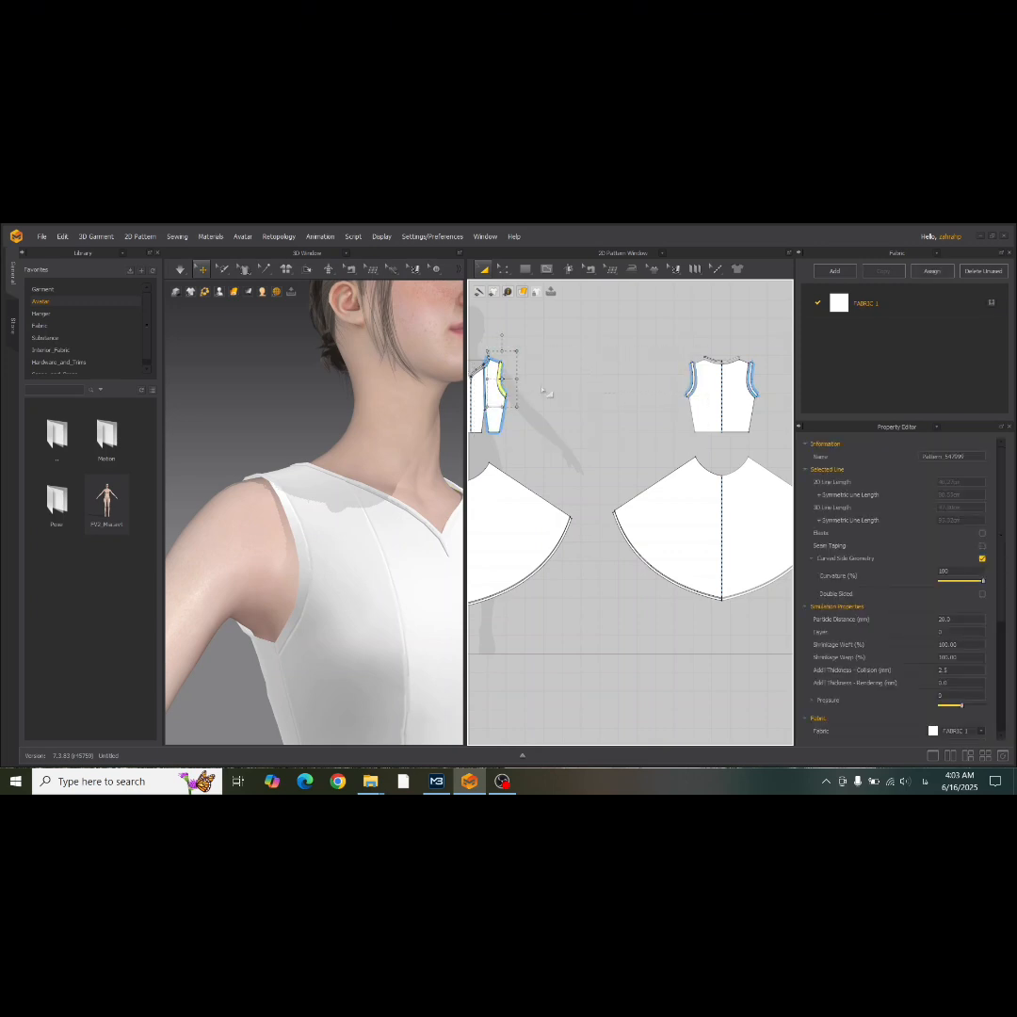
shift+click(690, 375)
click(950, 682)
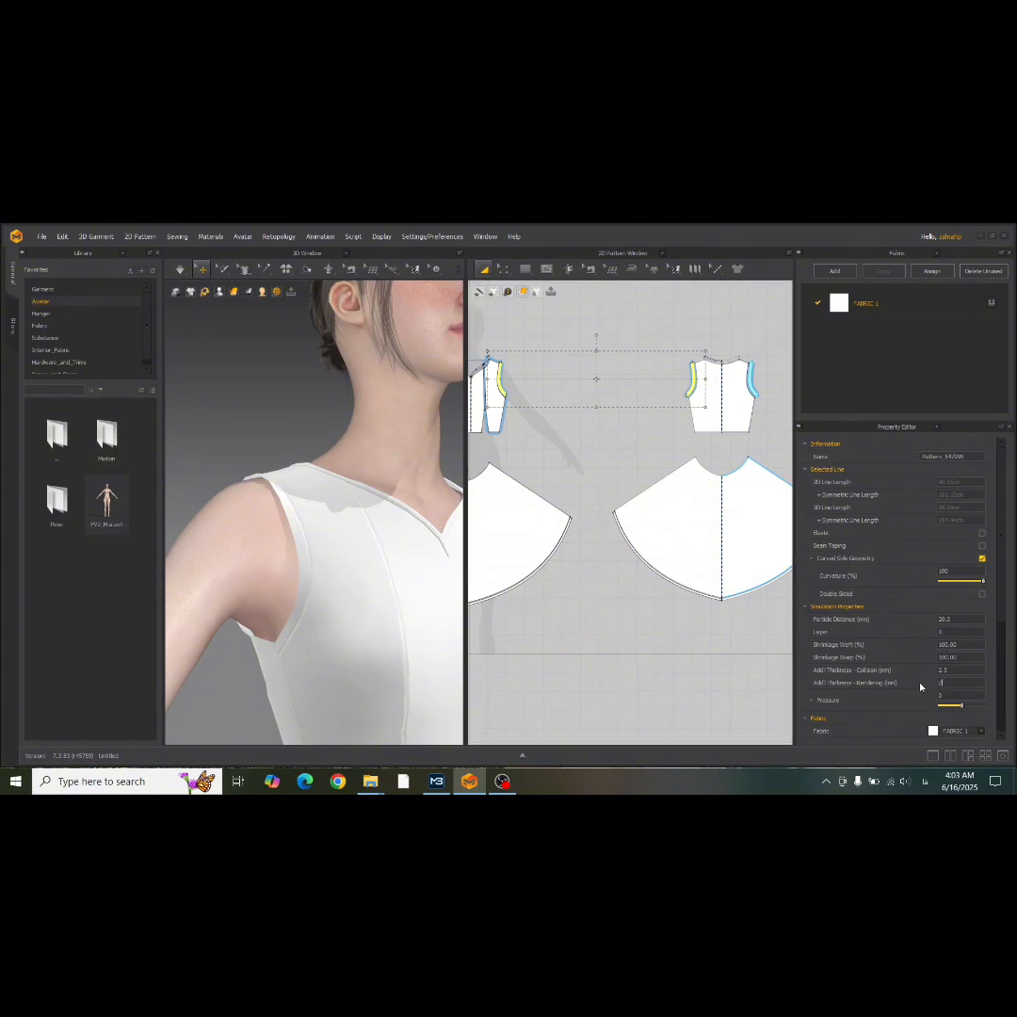
text(2)
key(Return)
Simulate the dress in Normal mode with the thickened armhole bands and examine it from several angles.
scroll(354, 622, down, 5)
right_drag(360, 625, 290, 634)
click(183, 272)
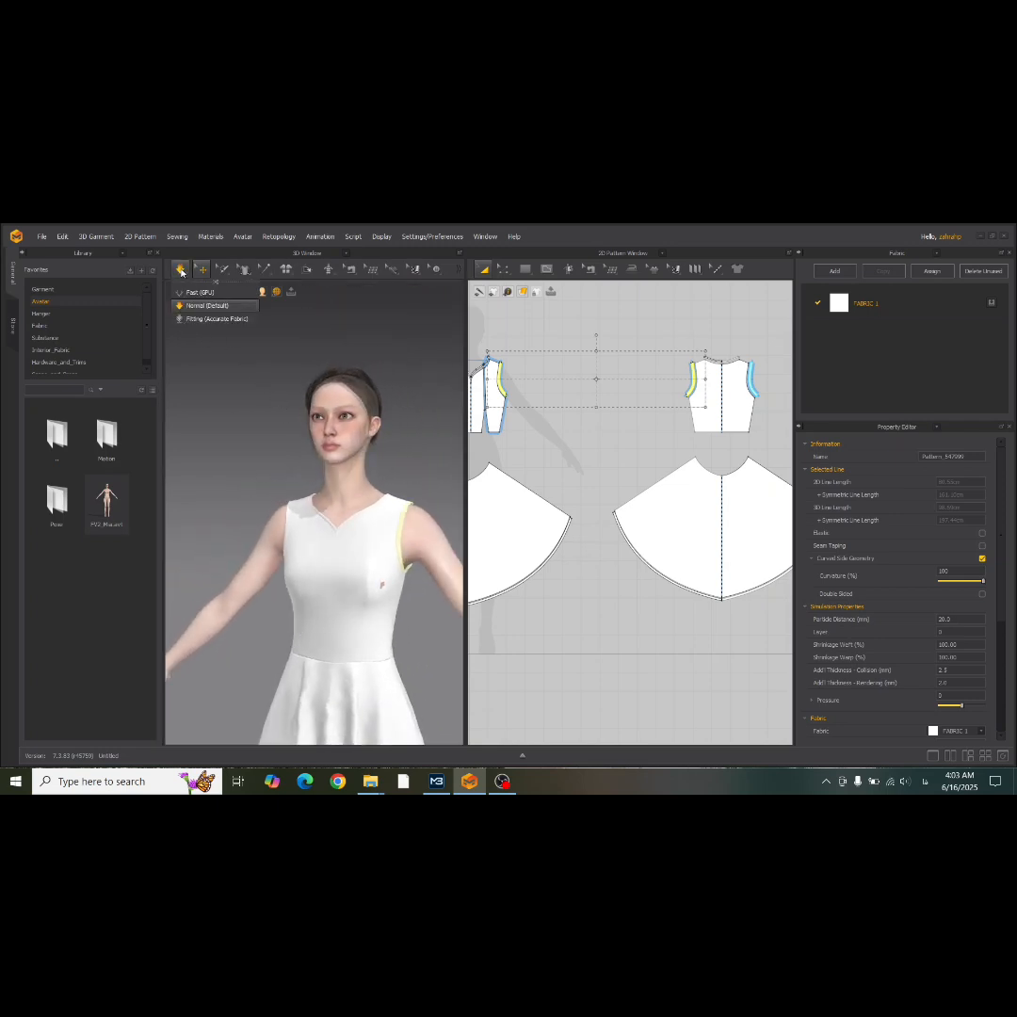
right_drag(240, 432, 299, 449)
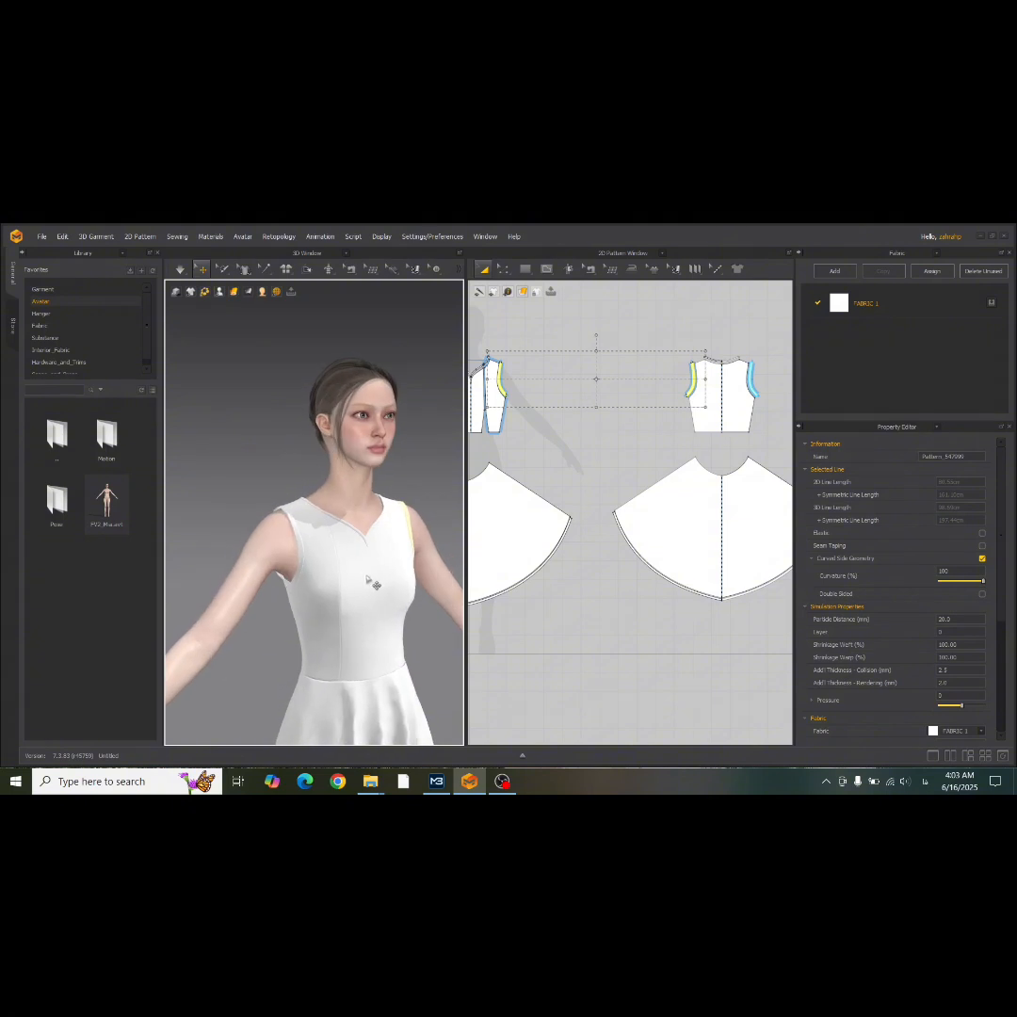
click(181, 271)
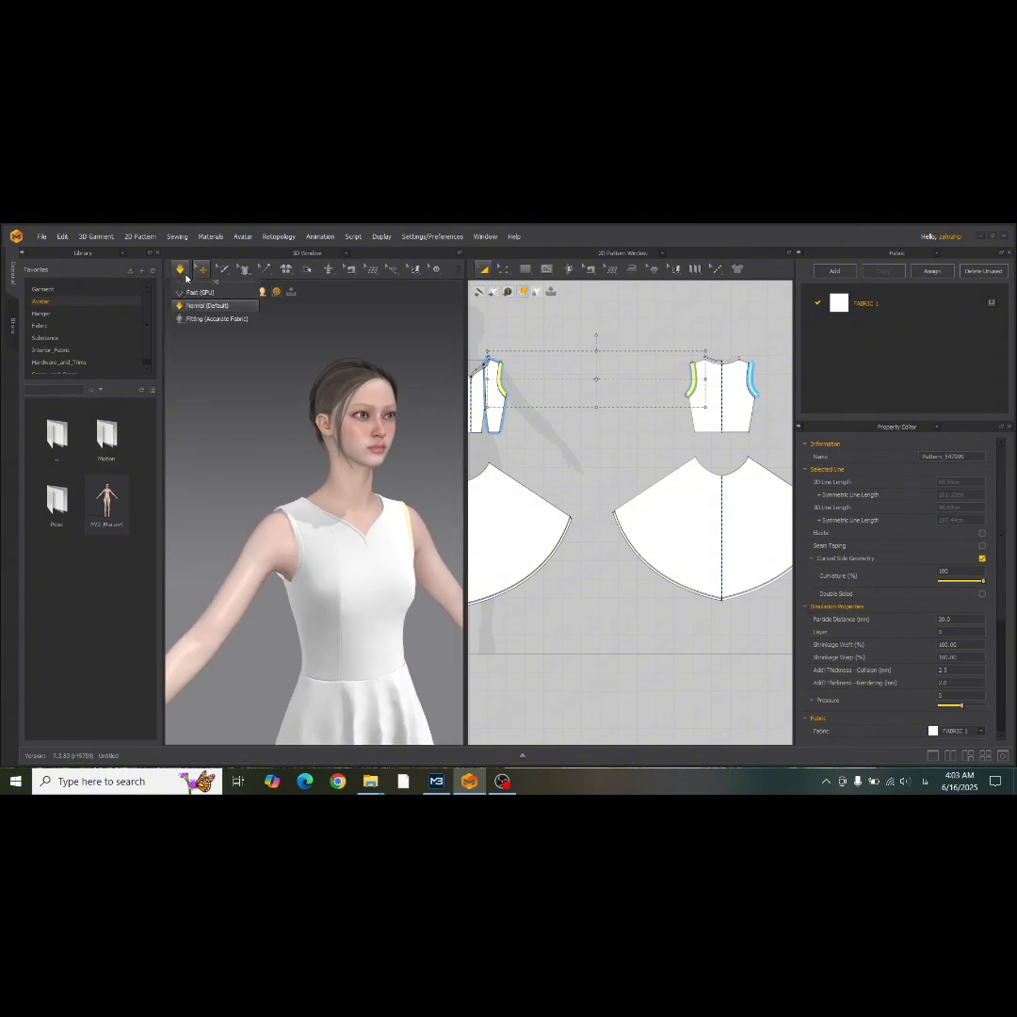
right_drag(263, 437, 355, 578)
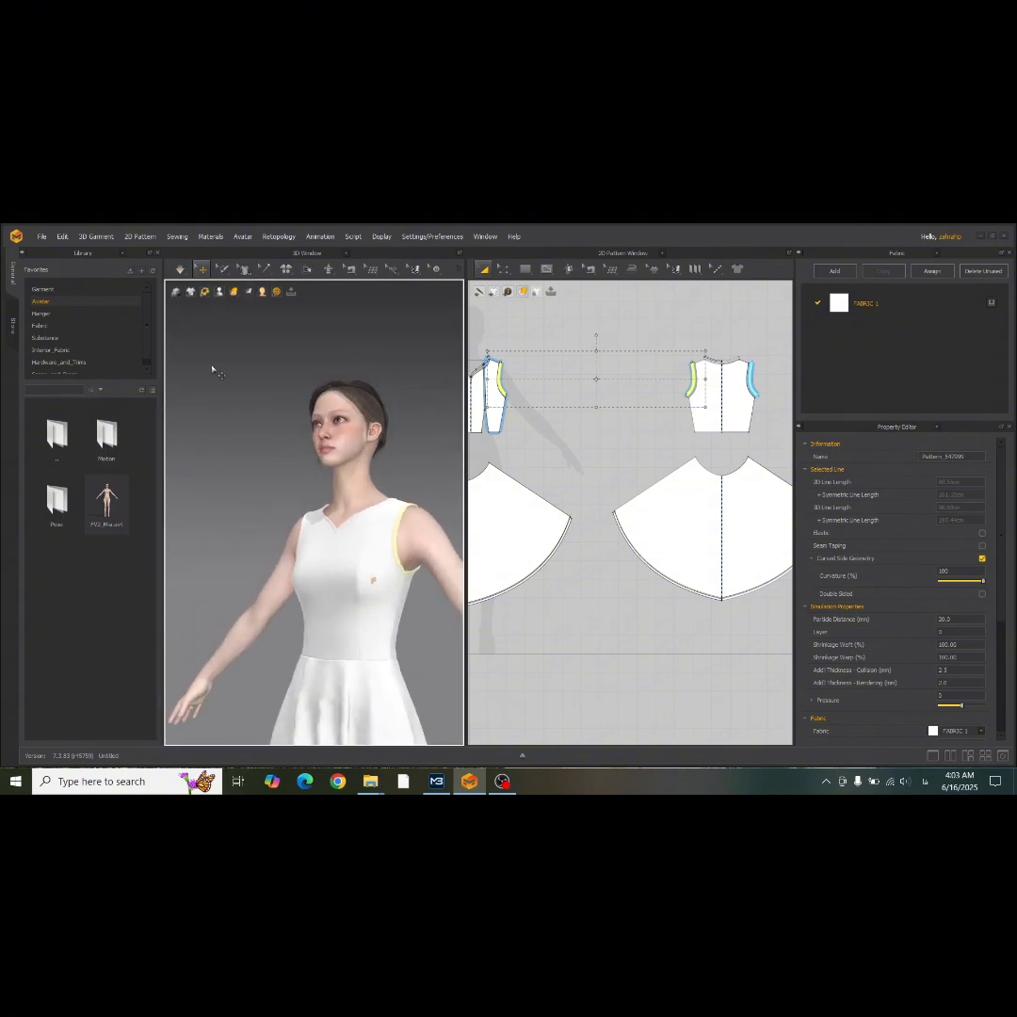
click(182, 270)
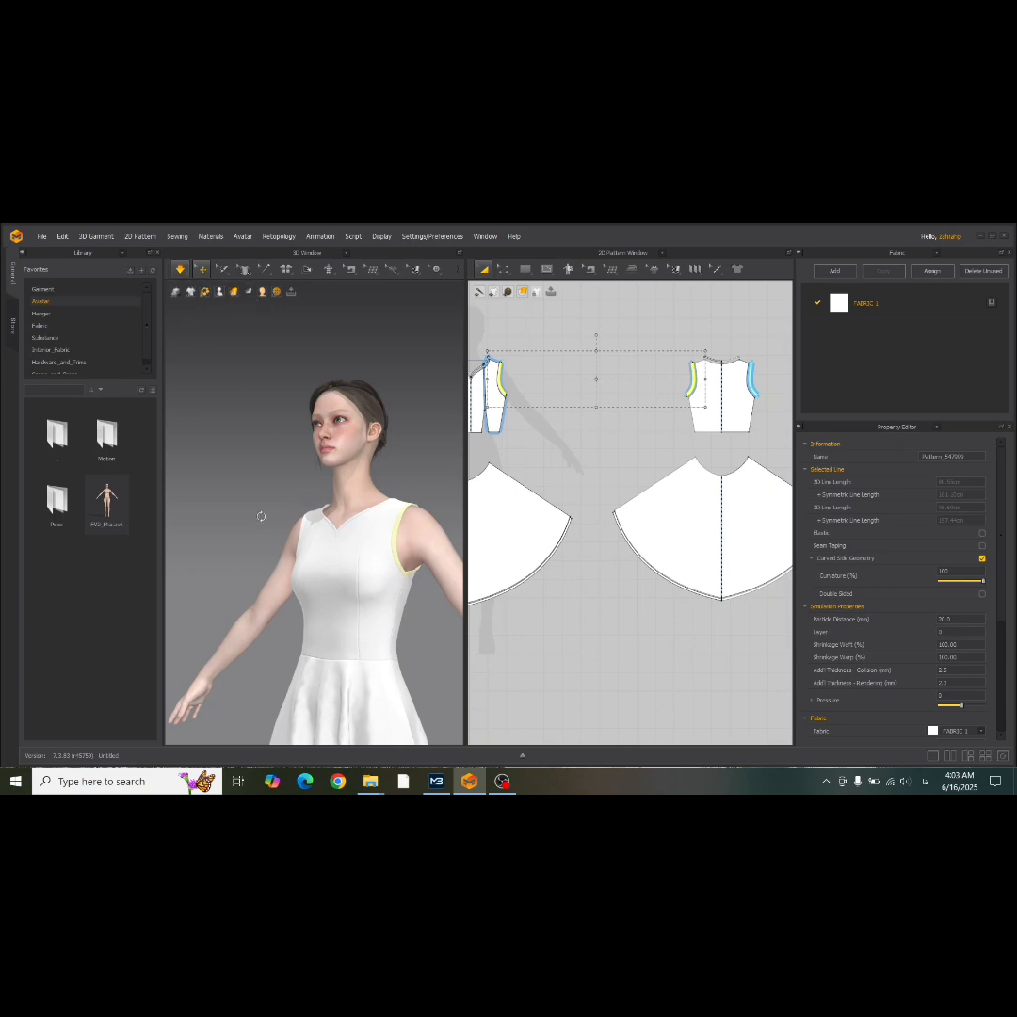
right_drag(261, 516, 319, 580)
drag(349, 595, 302, 600)
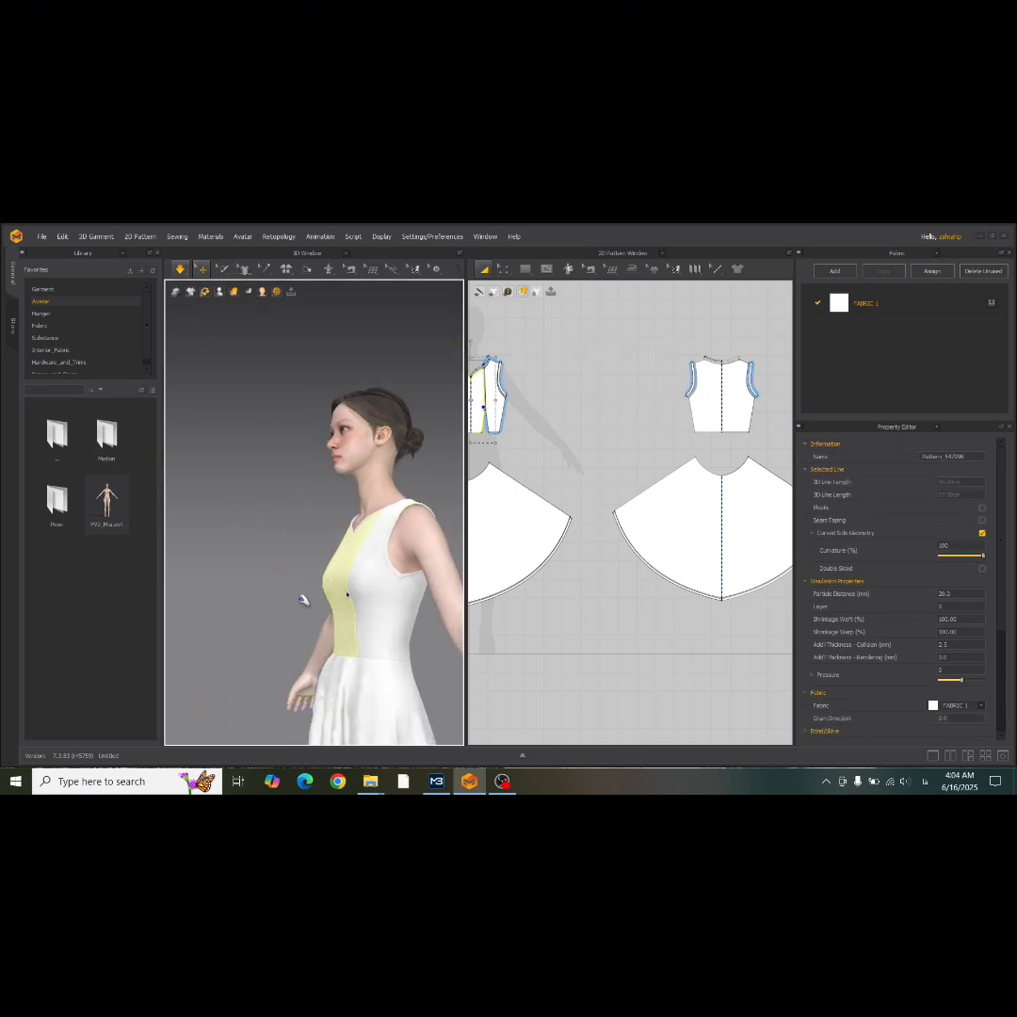
right_drag(352, 623, 436, 637)
scroll(344, 619, down, 3)
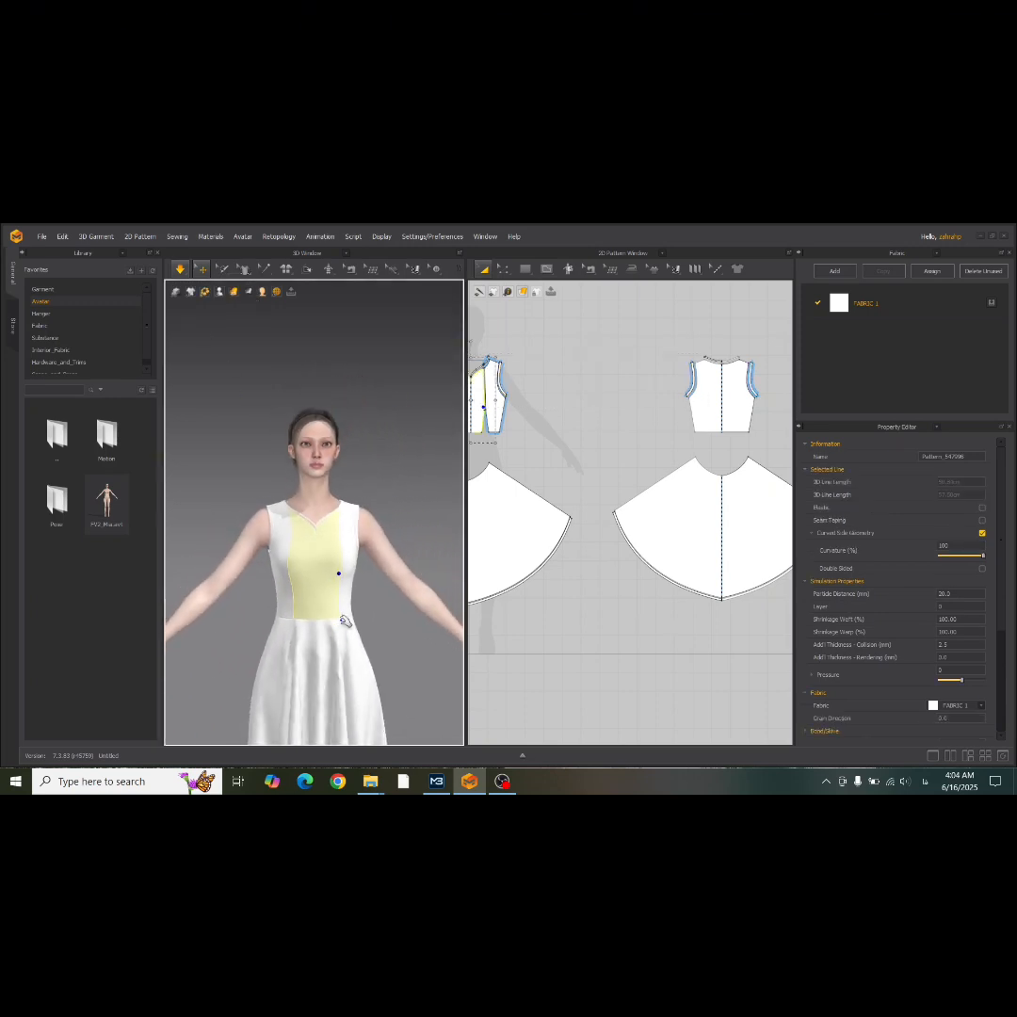
scroll(344, 620, down, 2)
mouse_move(373, 423)
right_down()
mouse_move(179, 429)
mouse_move(323, 439)
mouse_move(137, 447)
mouse_move(358, 437)
right_up()
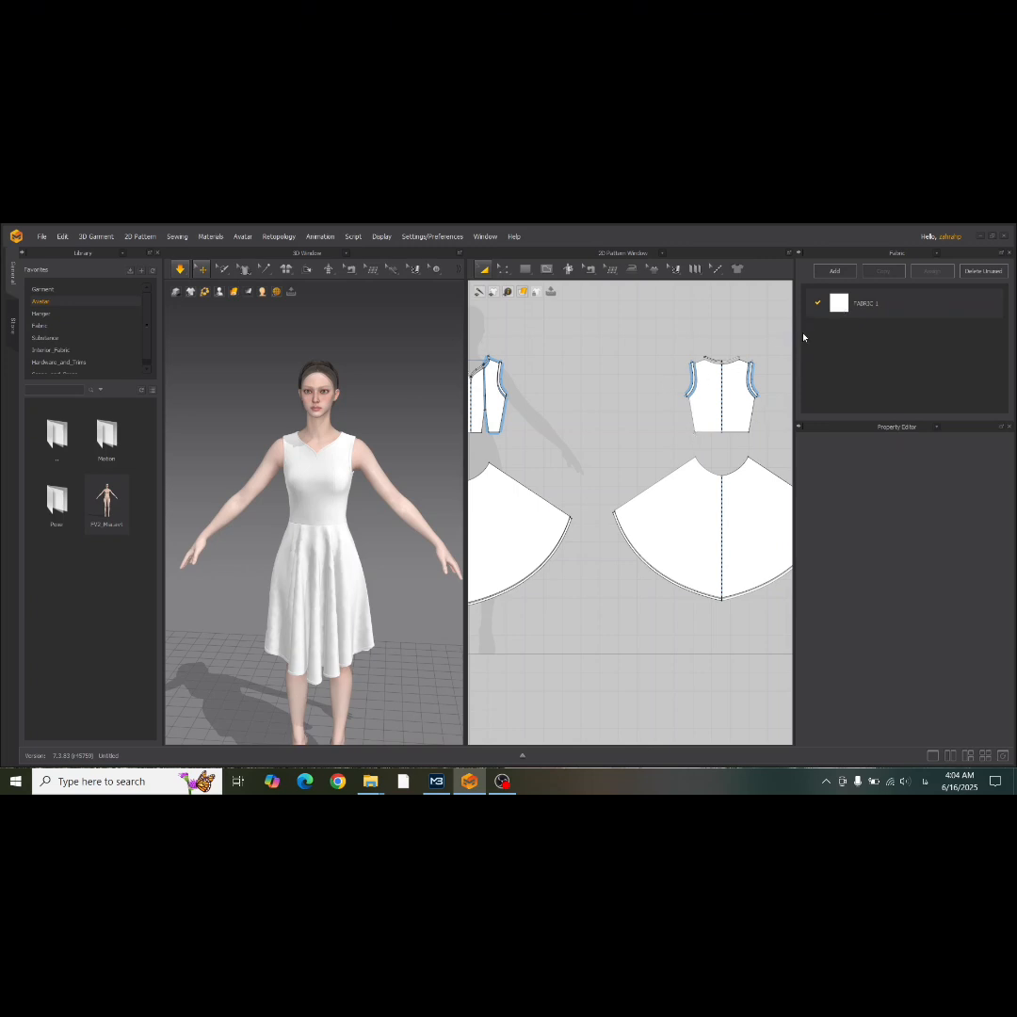
Load the red tartan image Flux_Dev_A_seamless_highresolution_tartan_fabric_texture_with__3 from Downloads as the texture of FABRIC 1.
click(842, 315)
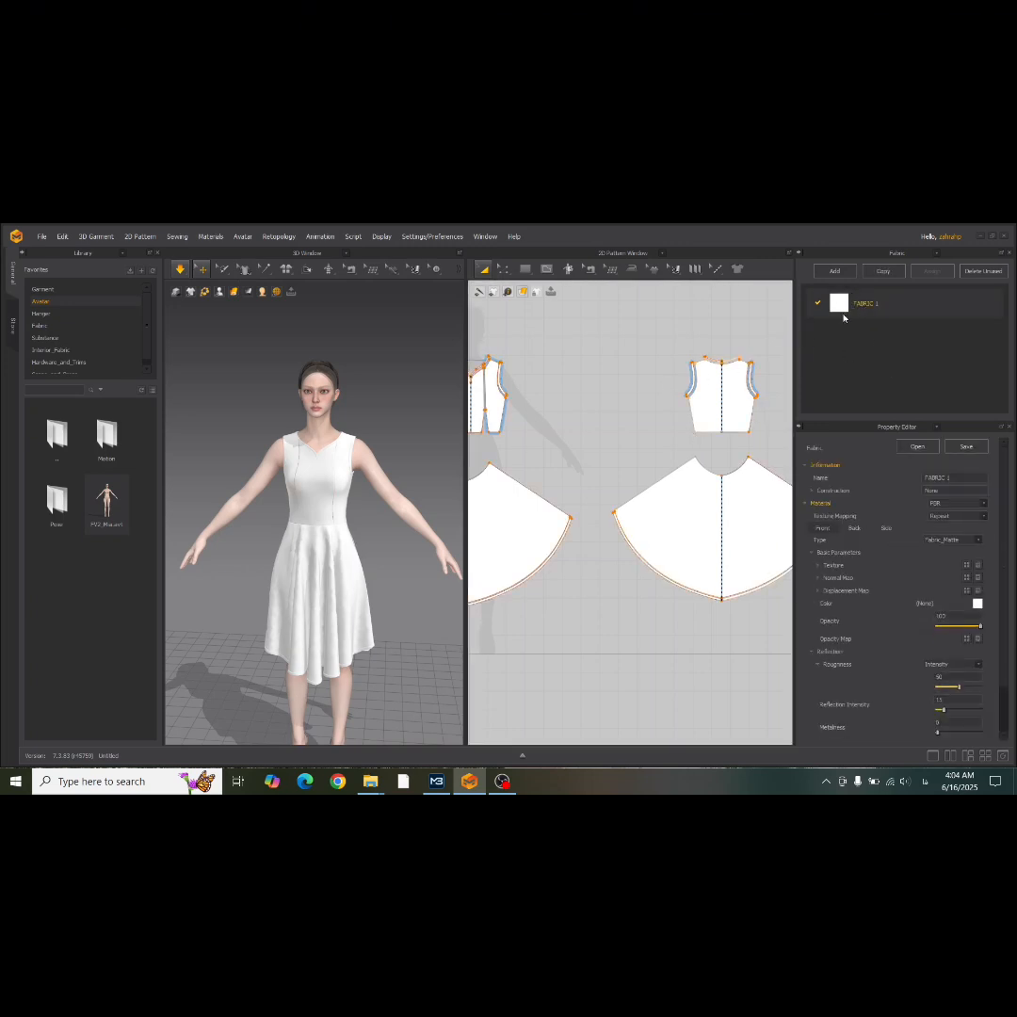
click(967, 566)
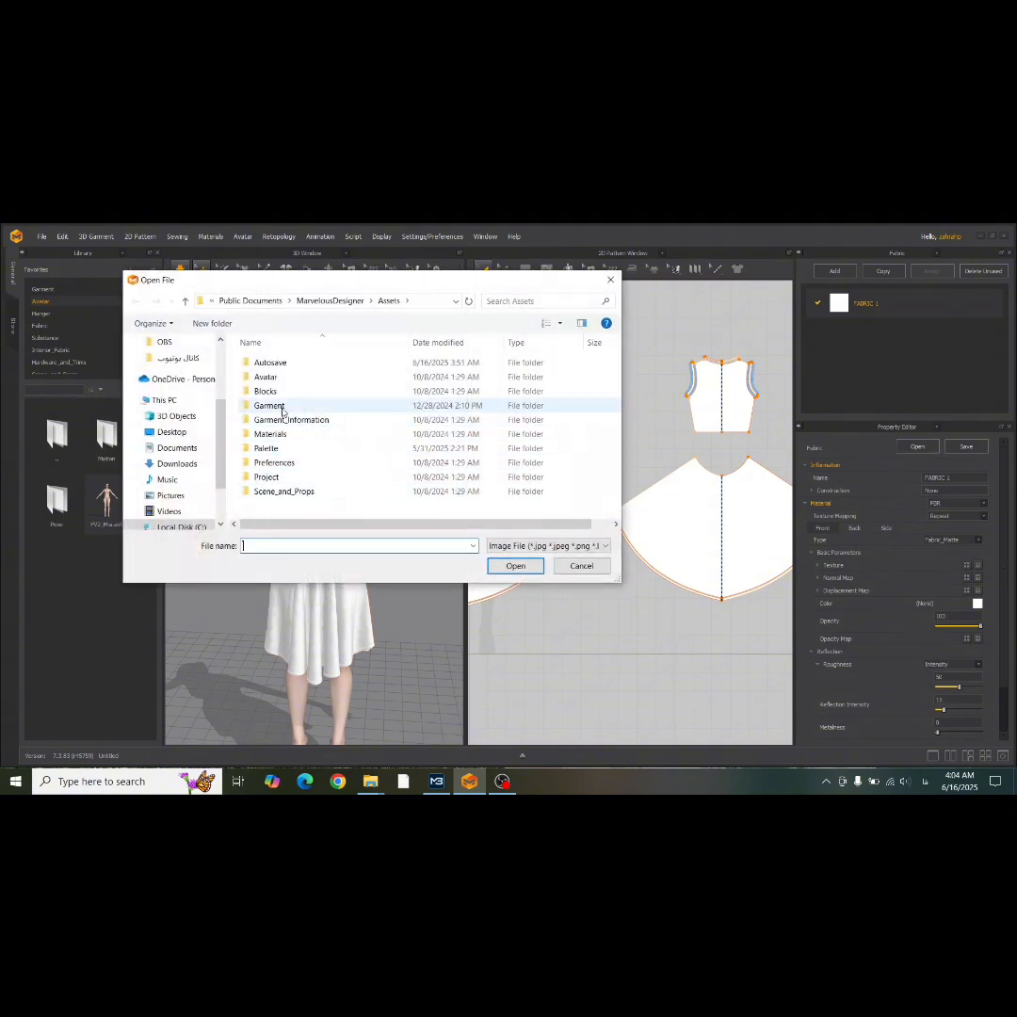
click(176, 464)
scroll(403, 454, down, 5)
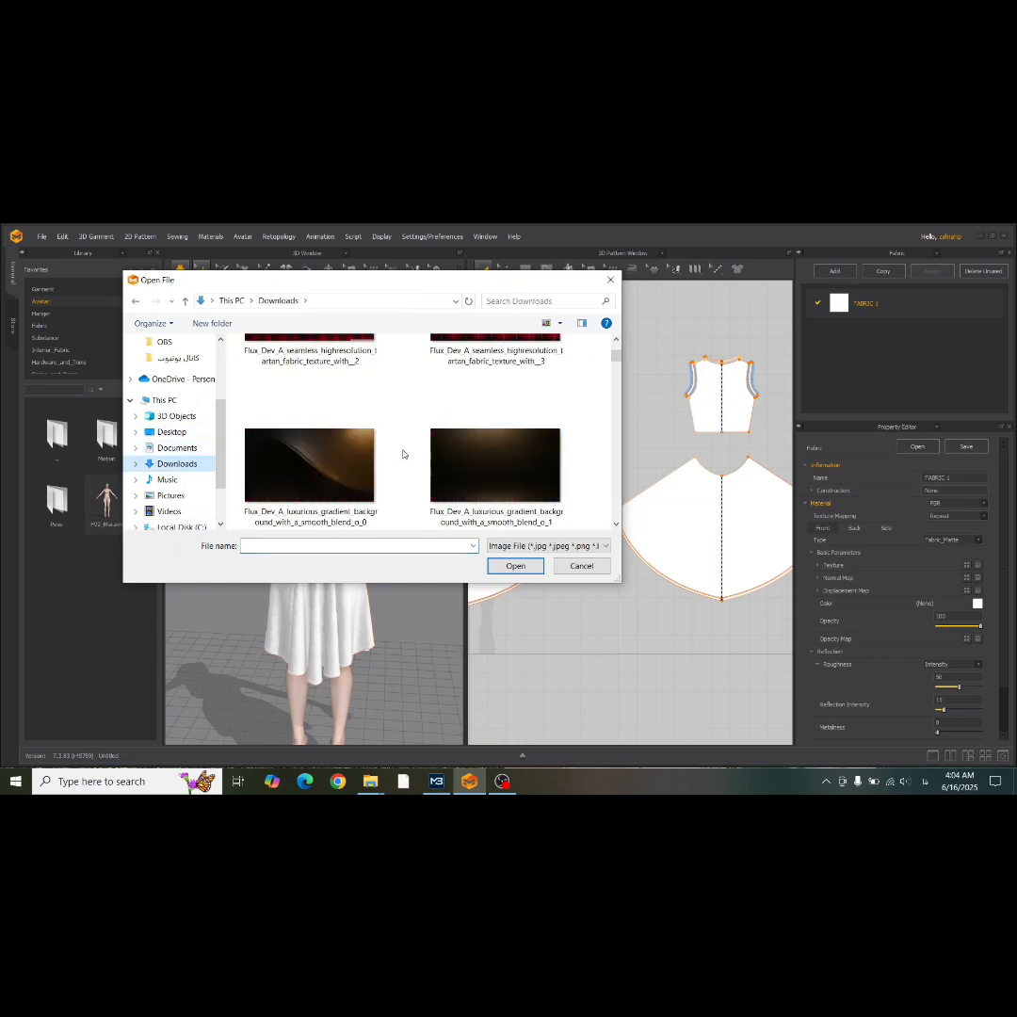
scroll(403, 454, down, 4)
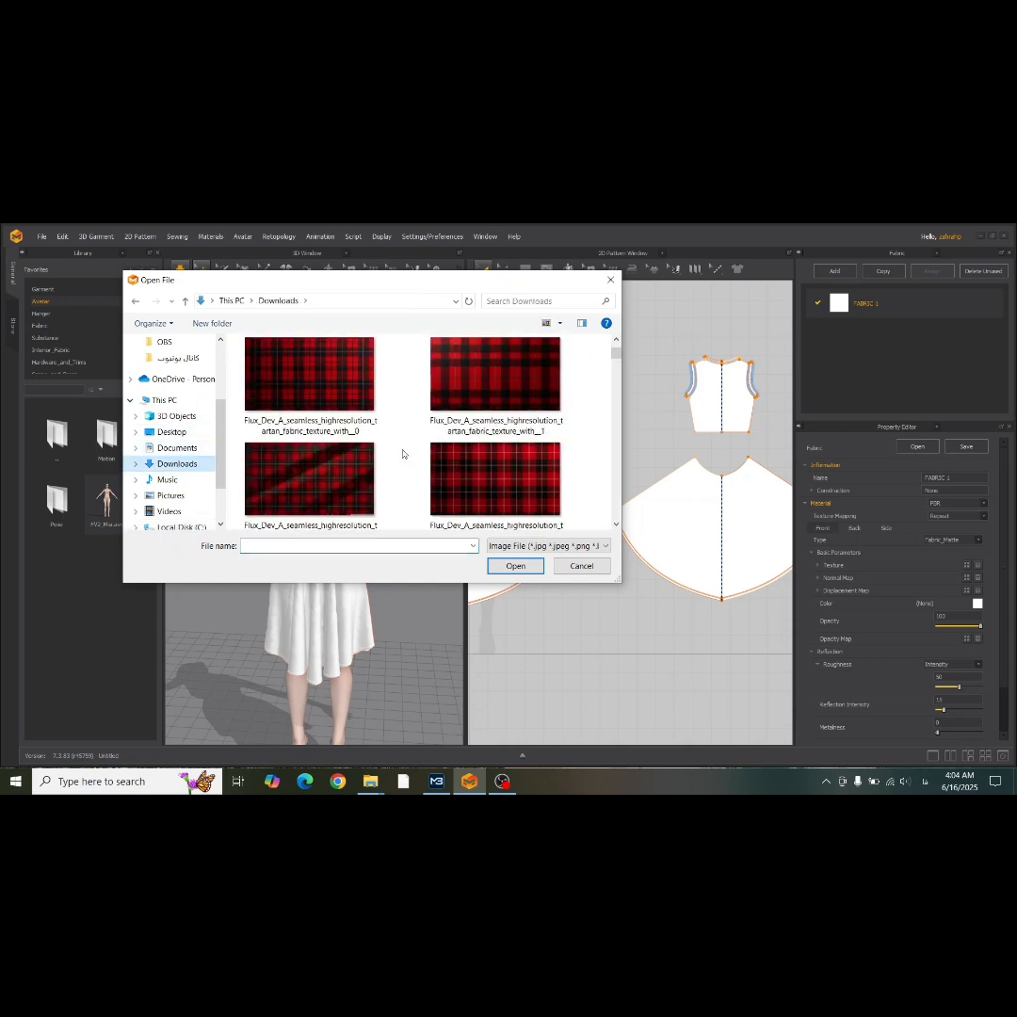
click(517, 477)
double_click(517, 477)
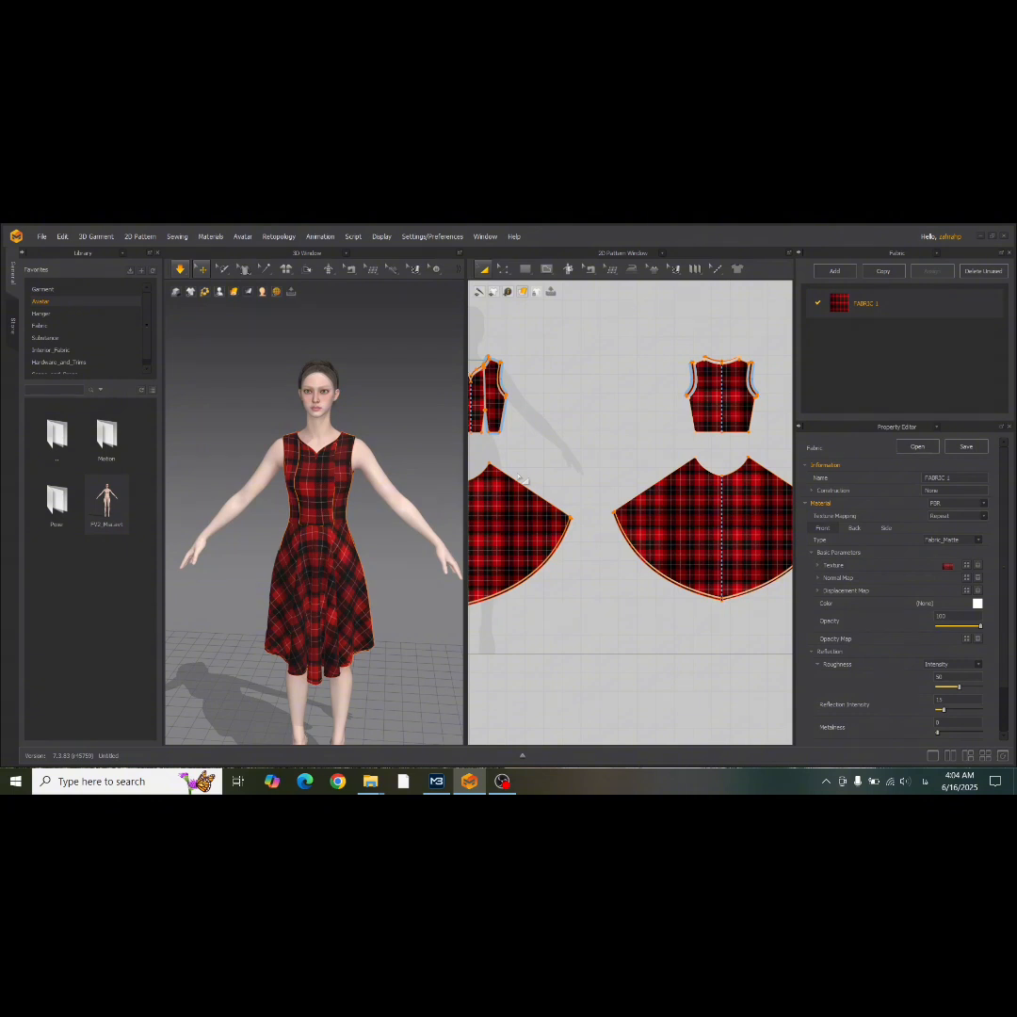
Add a second, plain white fabric and place it above the tartan FABRIC 1 in the fabric list.
click(834, 270)
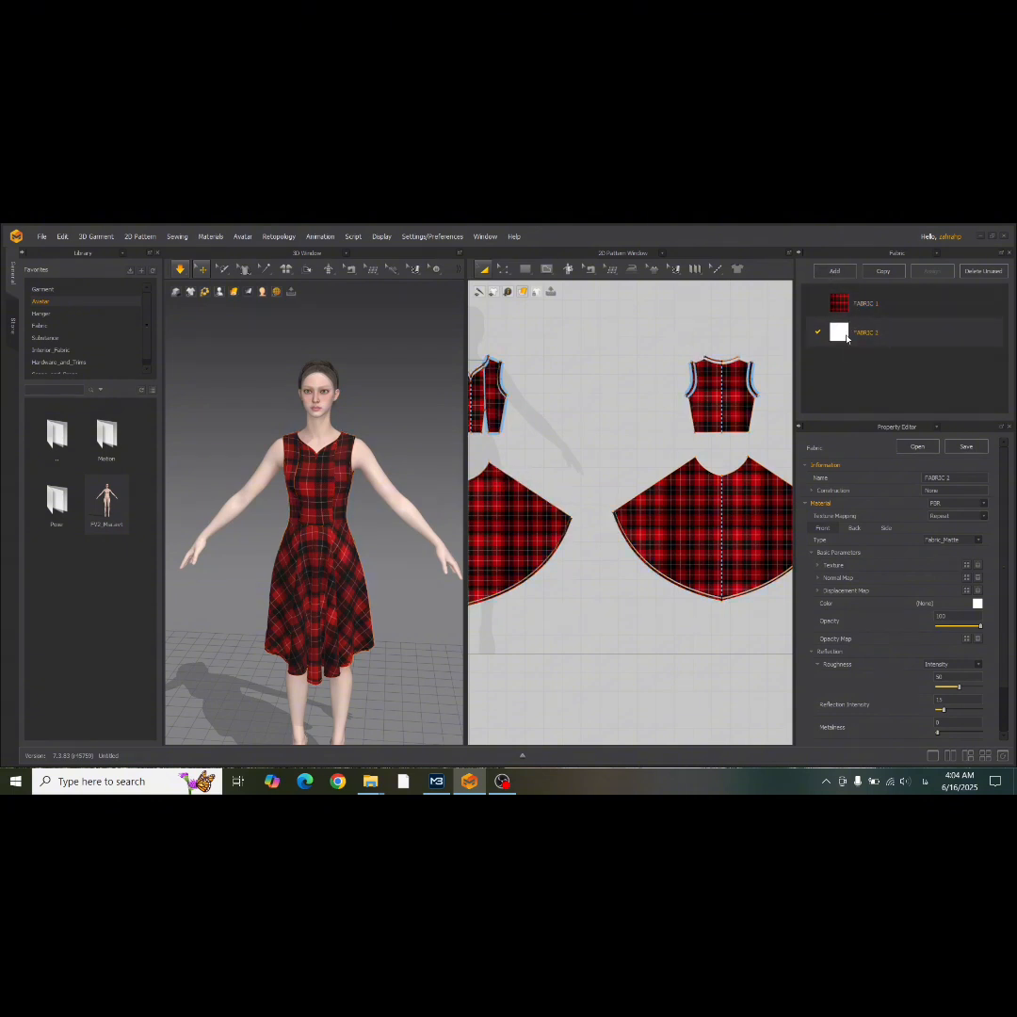
scroll(744, 372, down, 3)
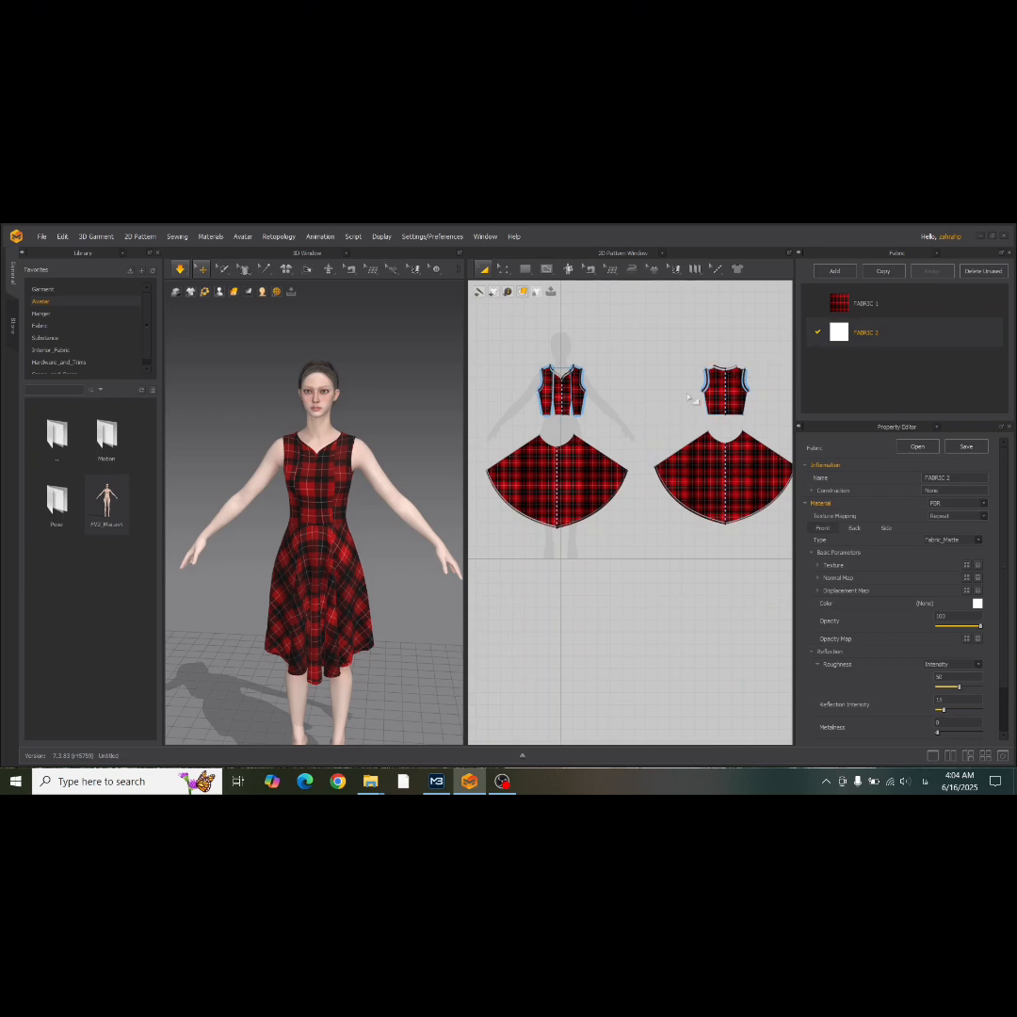
click(848, 305)
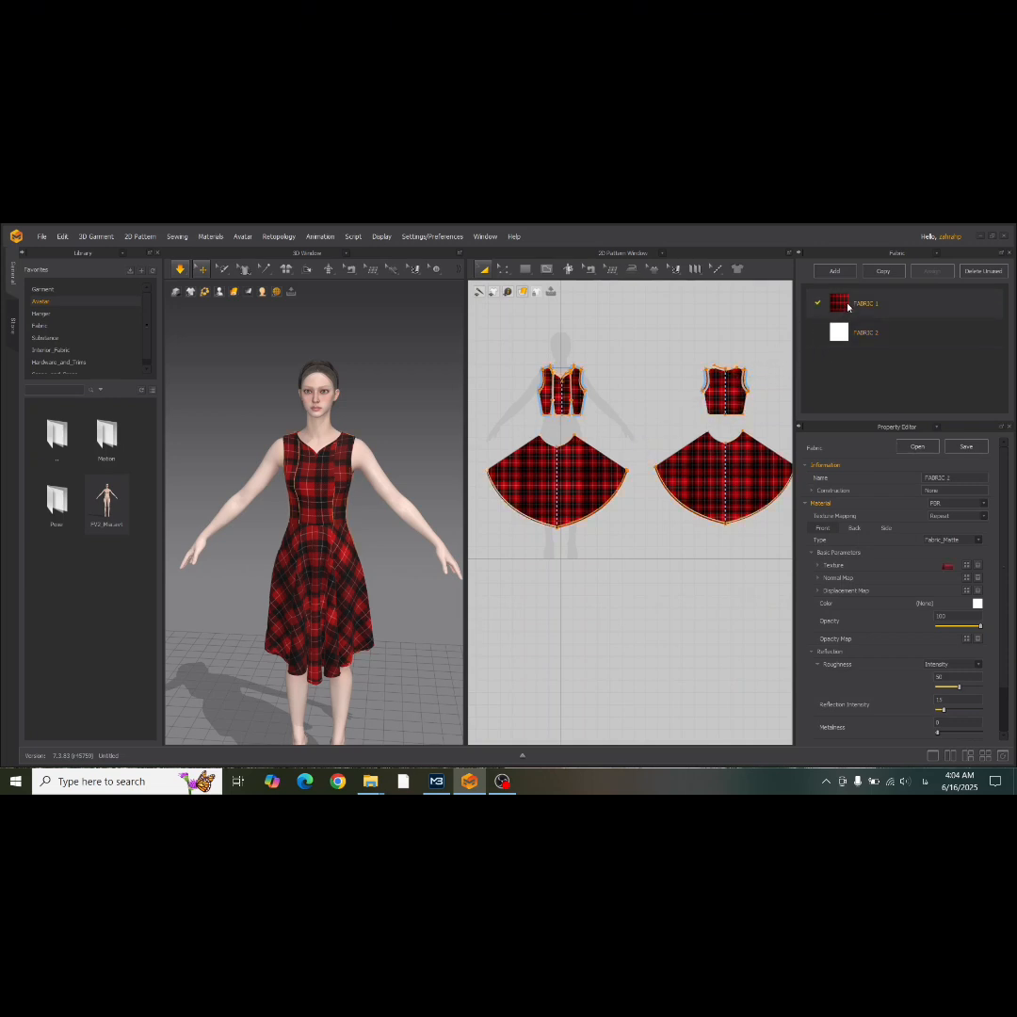
click(852, 335)
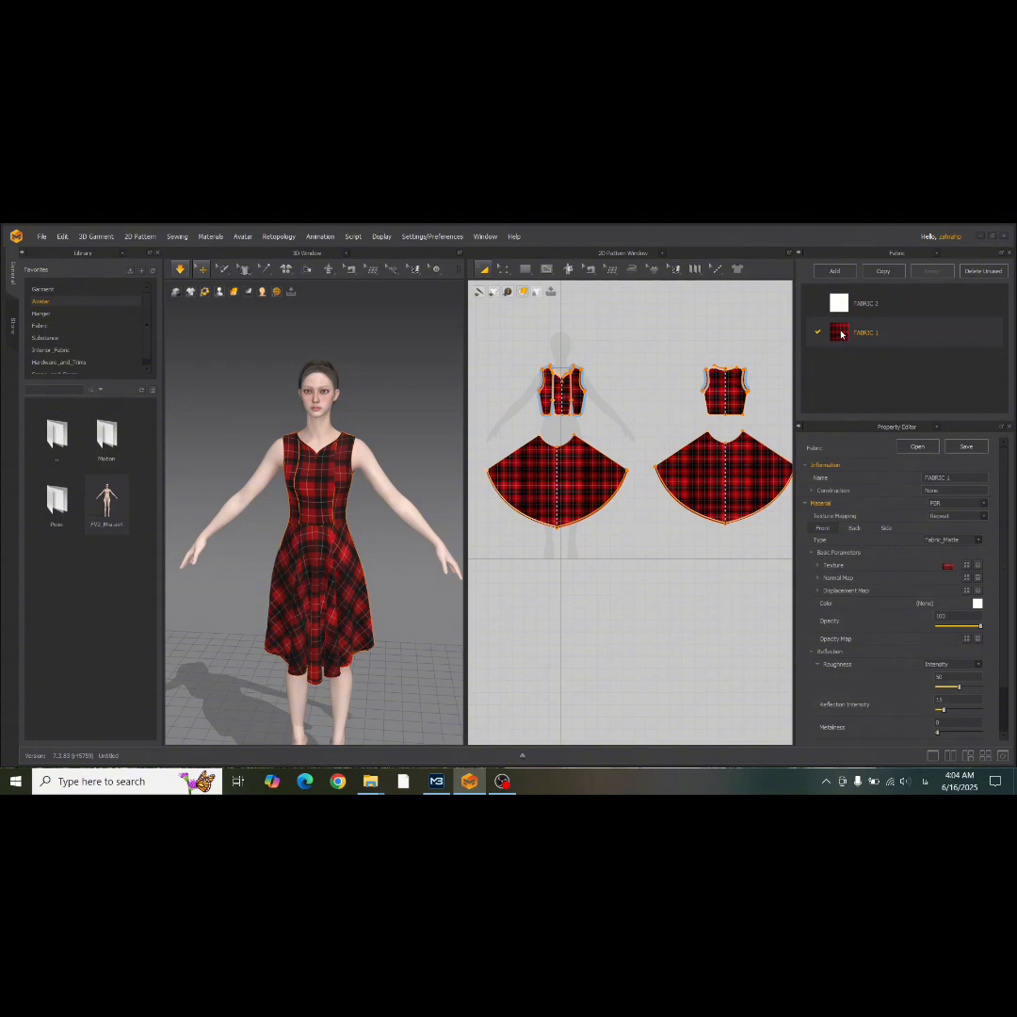
Assign the plain white FABRIC 2 to all bodice, skirt and band pattern pieces.
scroll(530, 371, down, 2)
drag(503, 353, 735, 537)
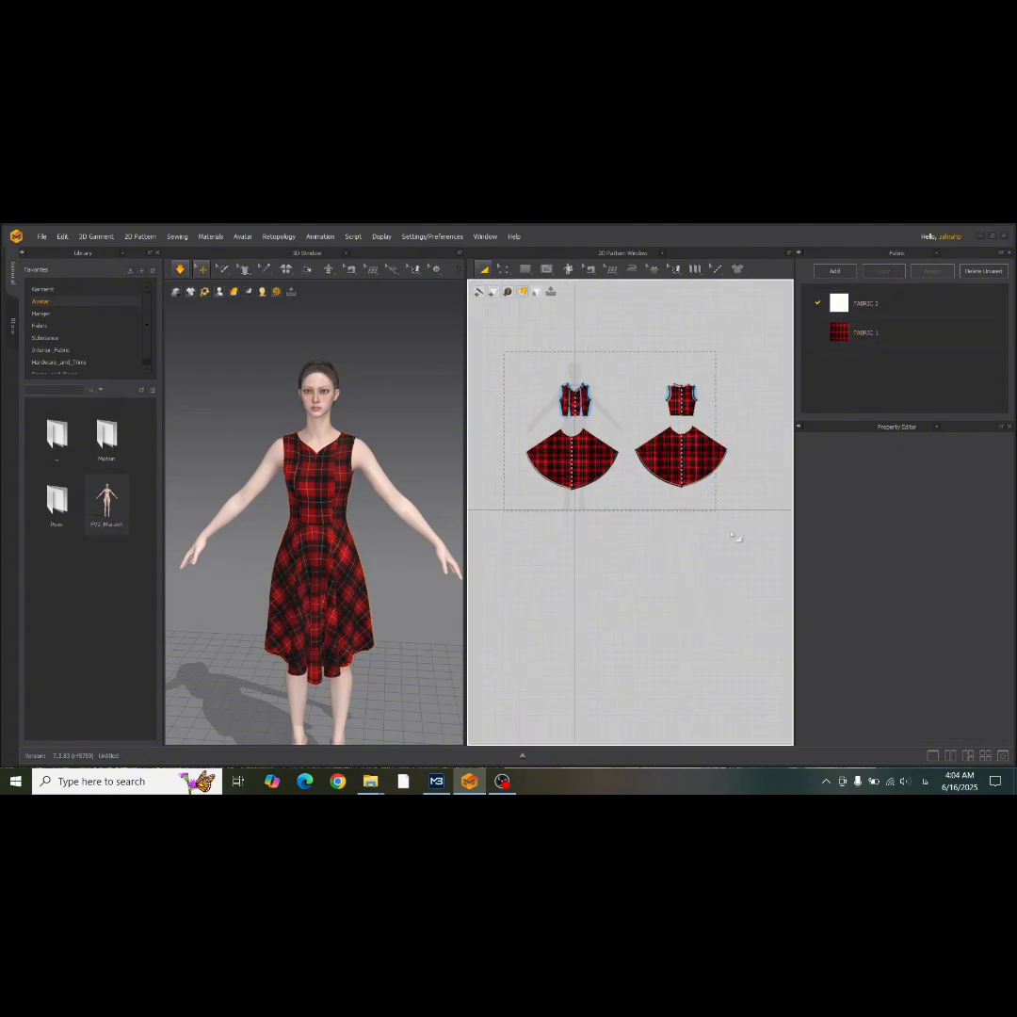
drag(840, 305, 690, 450)
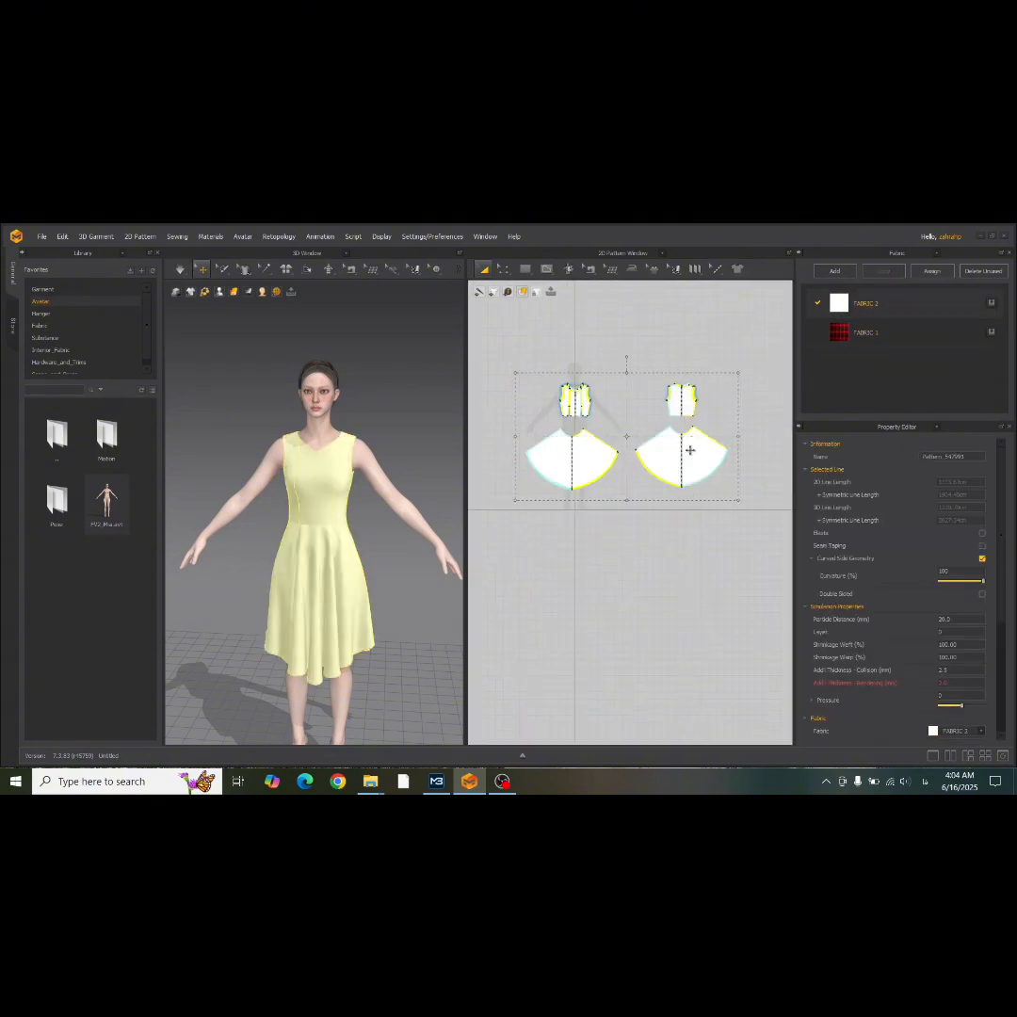
click(739, 523)
Apply the red tartan FABRIC 1 to the main back and front skirt pieces, leaving out the hem bands.
scroll(749, 424, up, 3)
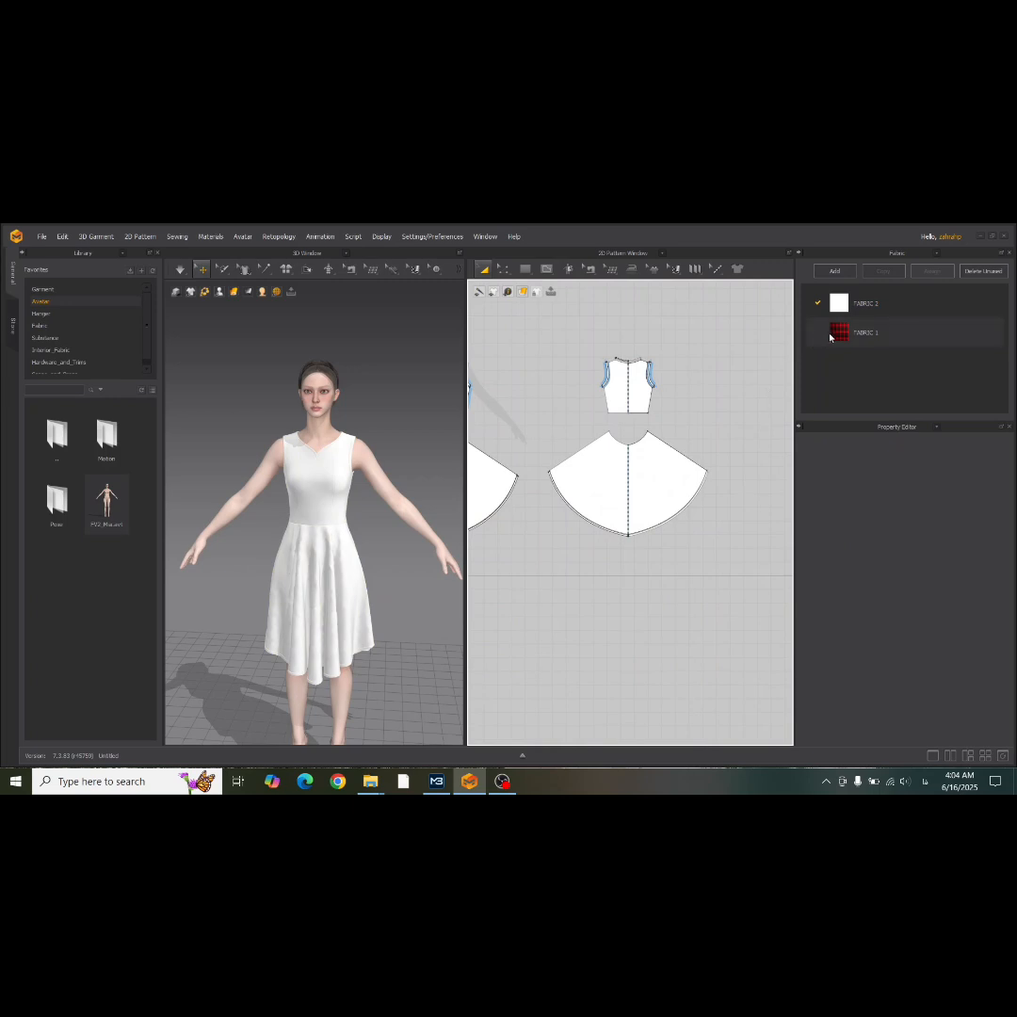
click(661, 479)
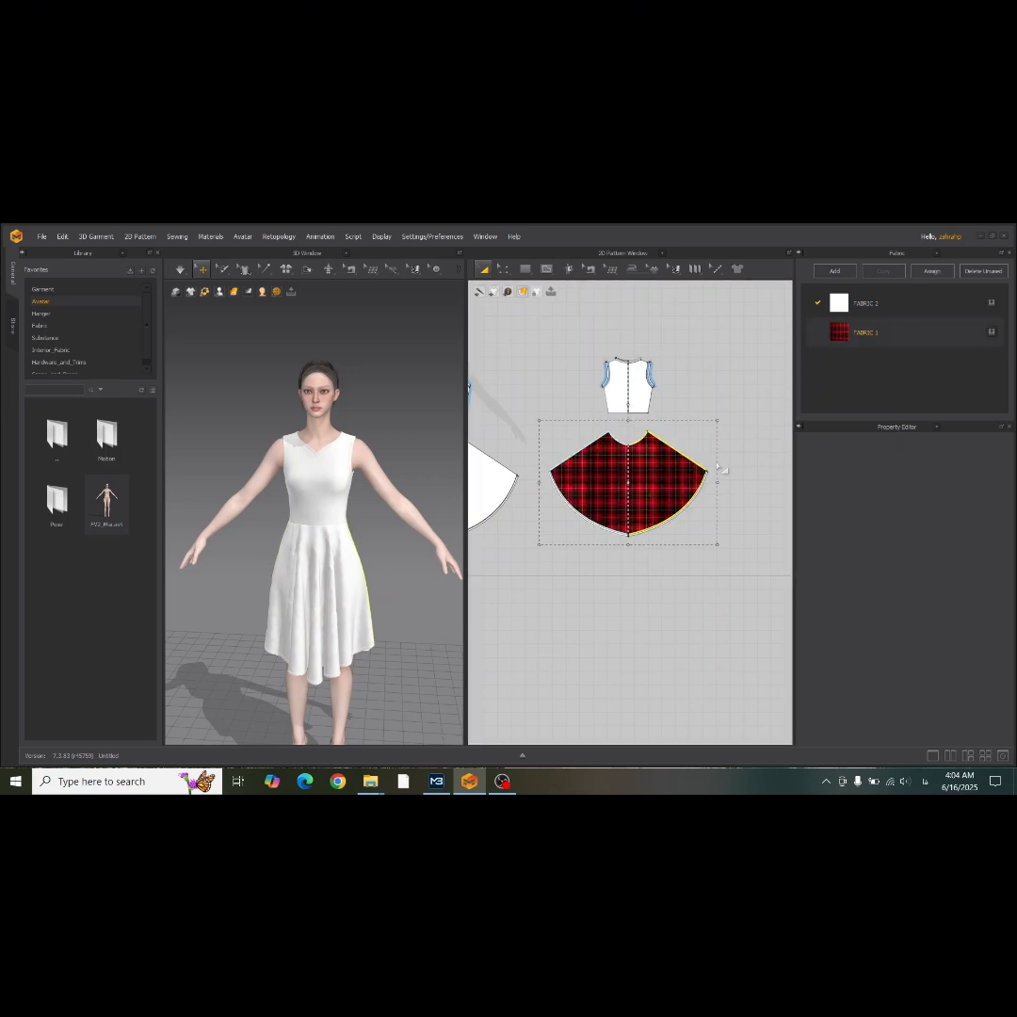
right_drag(546, 597, 657, 576)
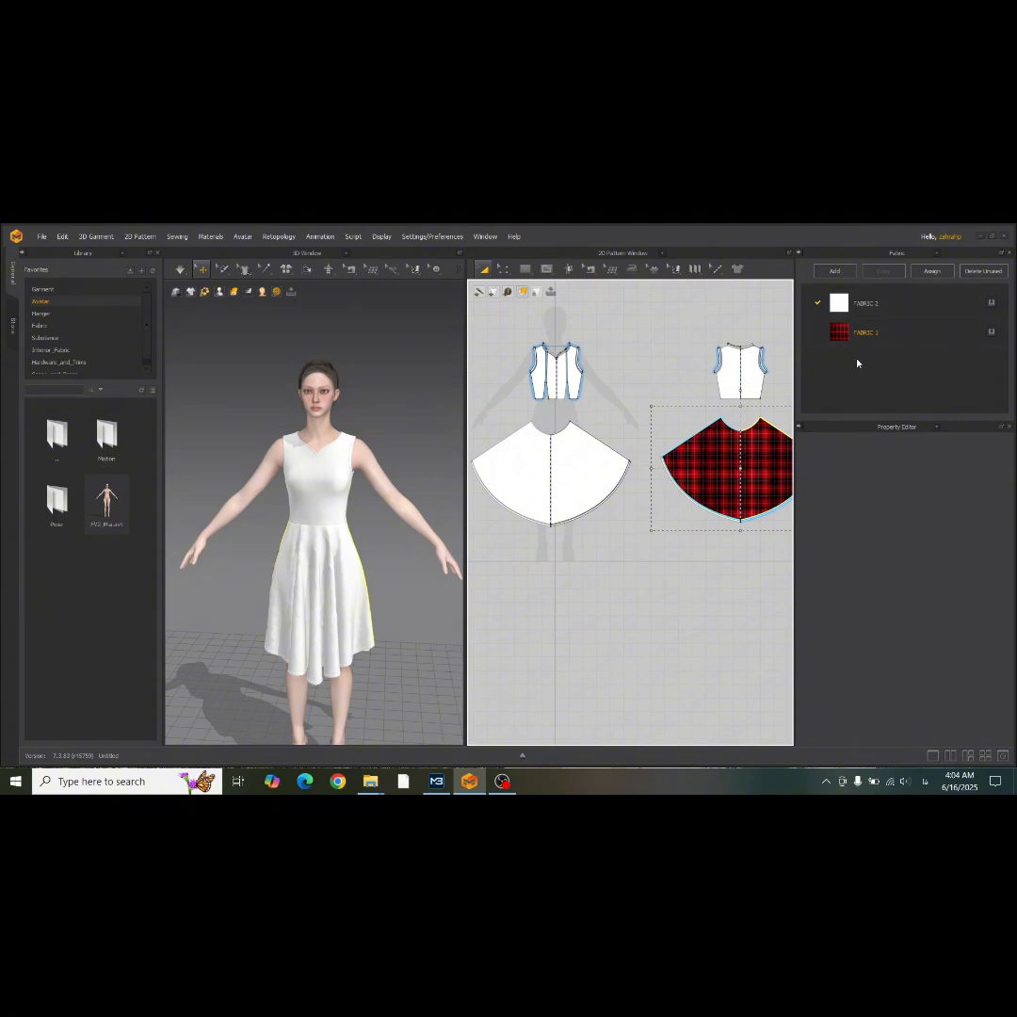
click(572, 464)
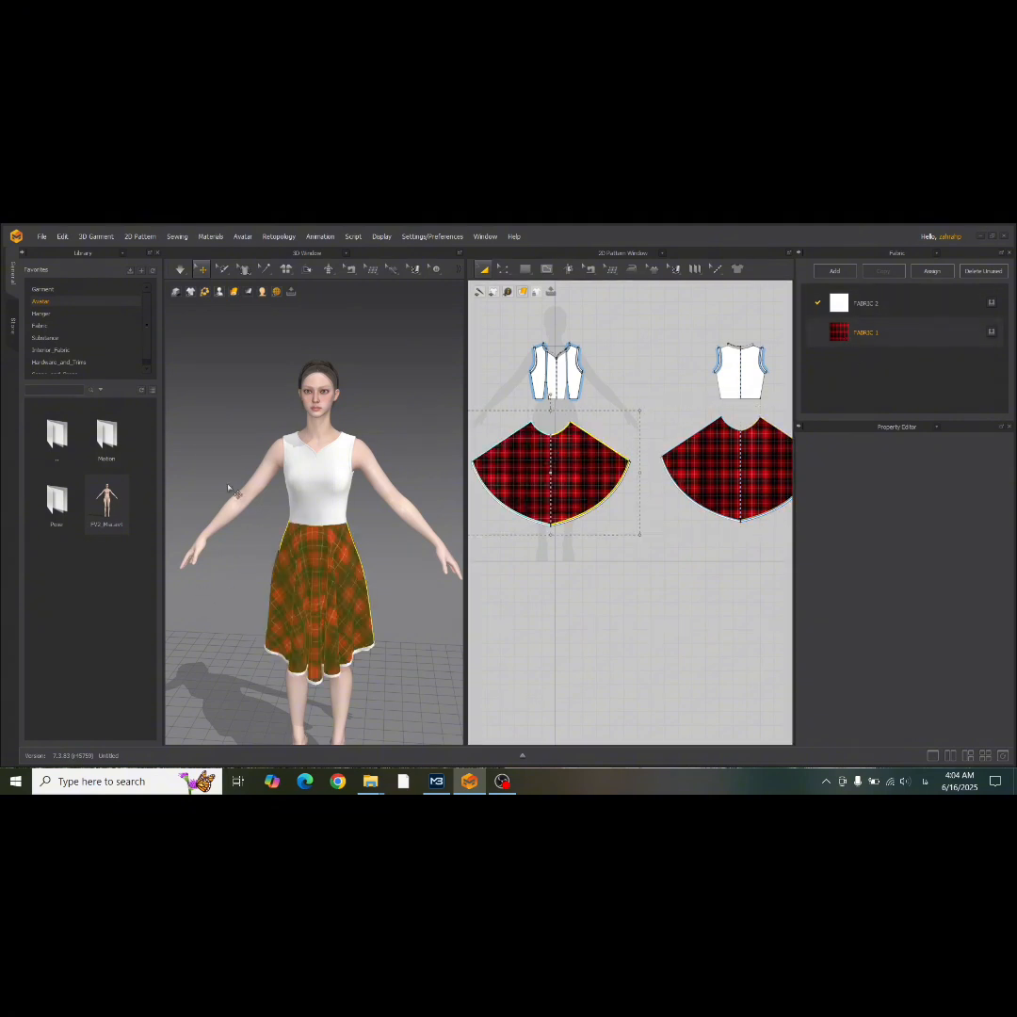
Apply the red tartan FABRIC 1 to the hem bands of the front and back skirt pieces.
click(254, 424)
right_drag(380, 468, 289, 546)
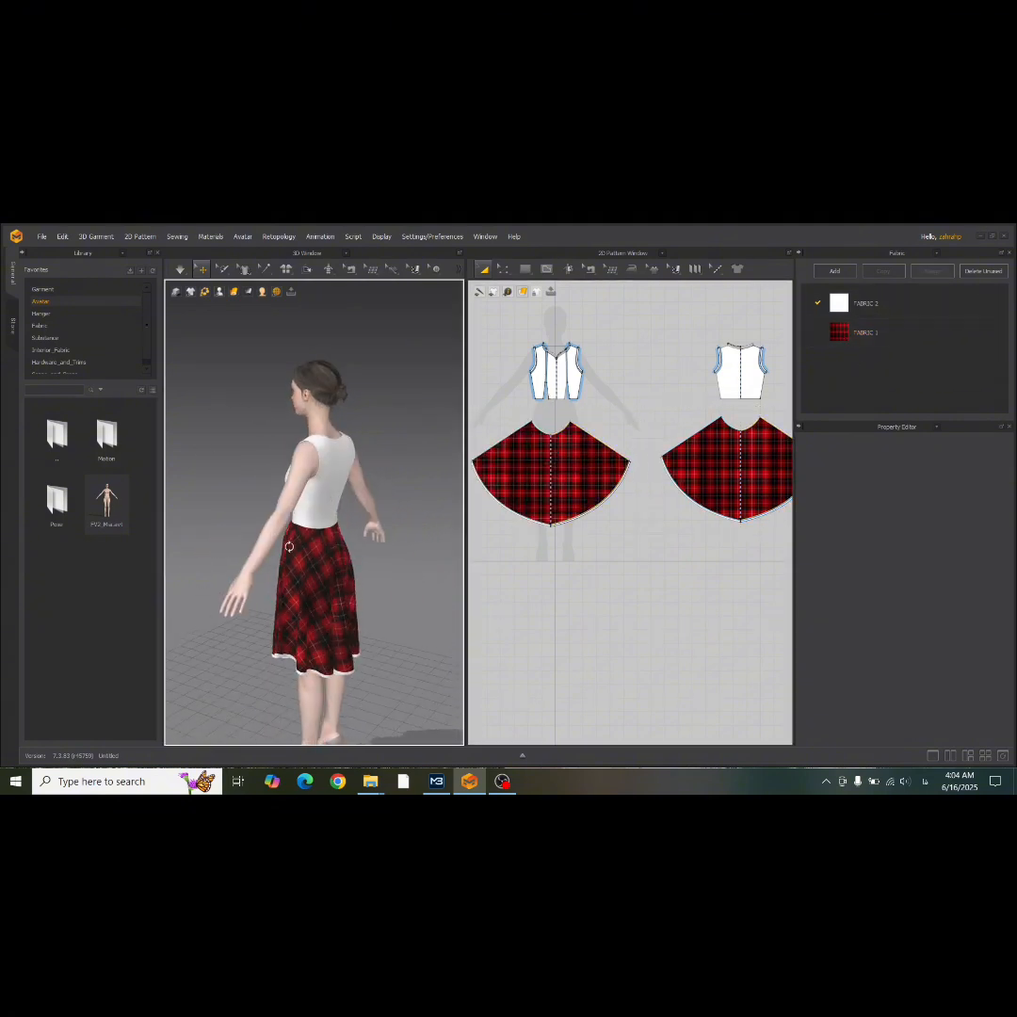
scroll(473, 537, up, 7)
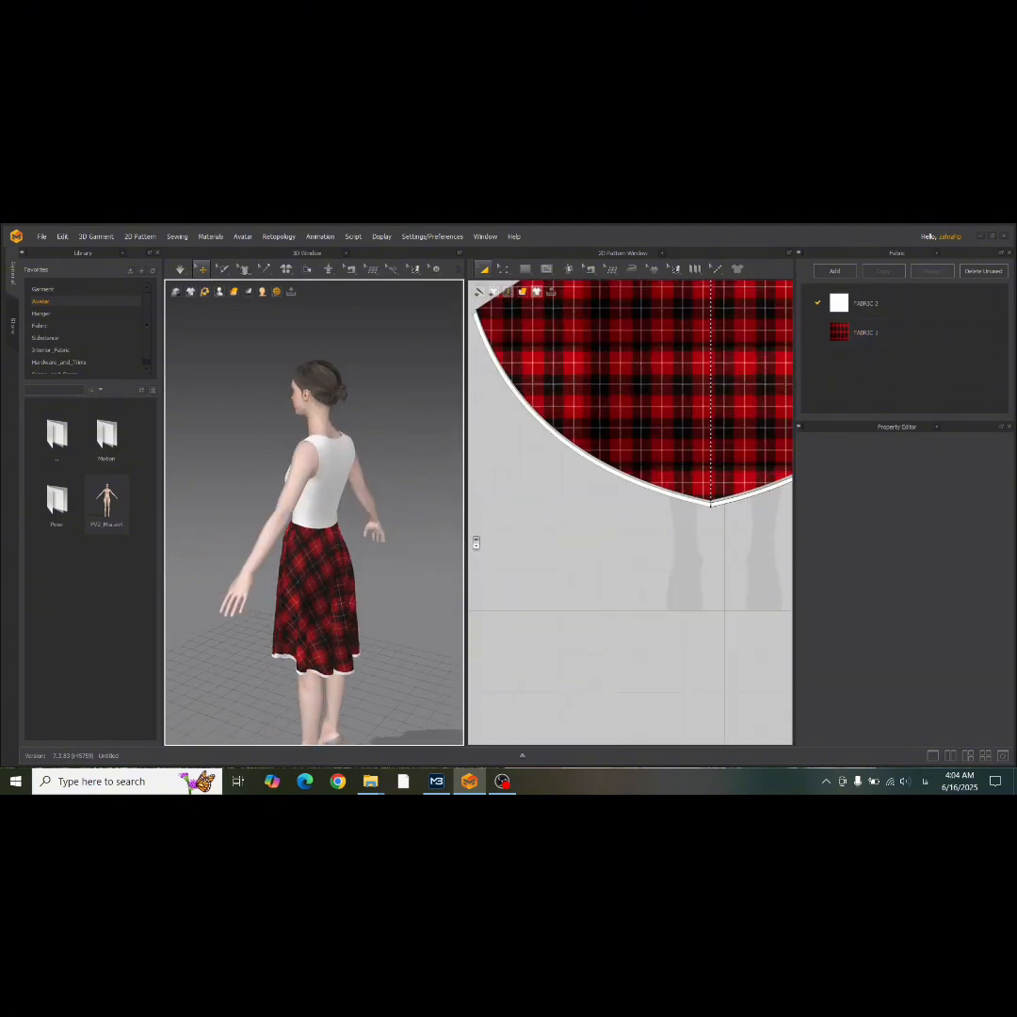
click(841, 334)
right_drag(755, 494, 450, 492)
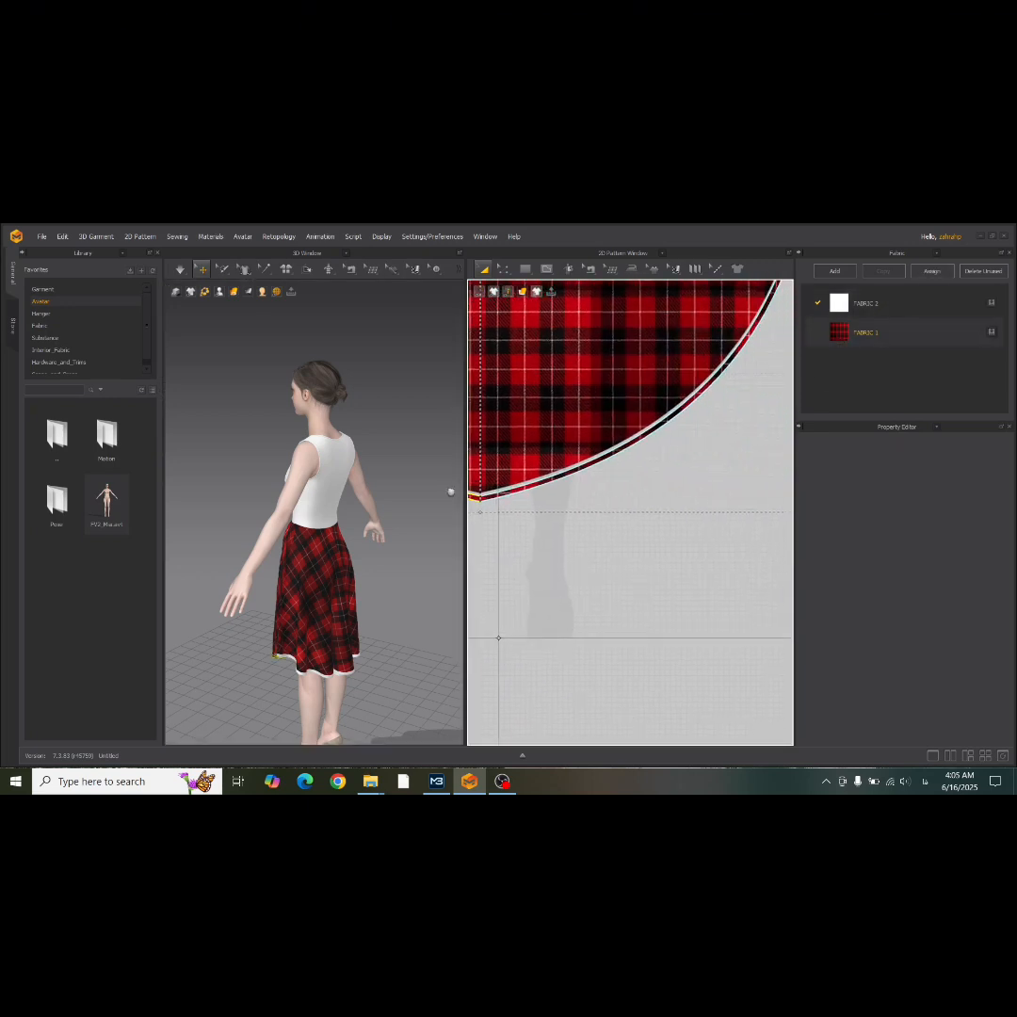
click(728, 412)
click(615, 420)
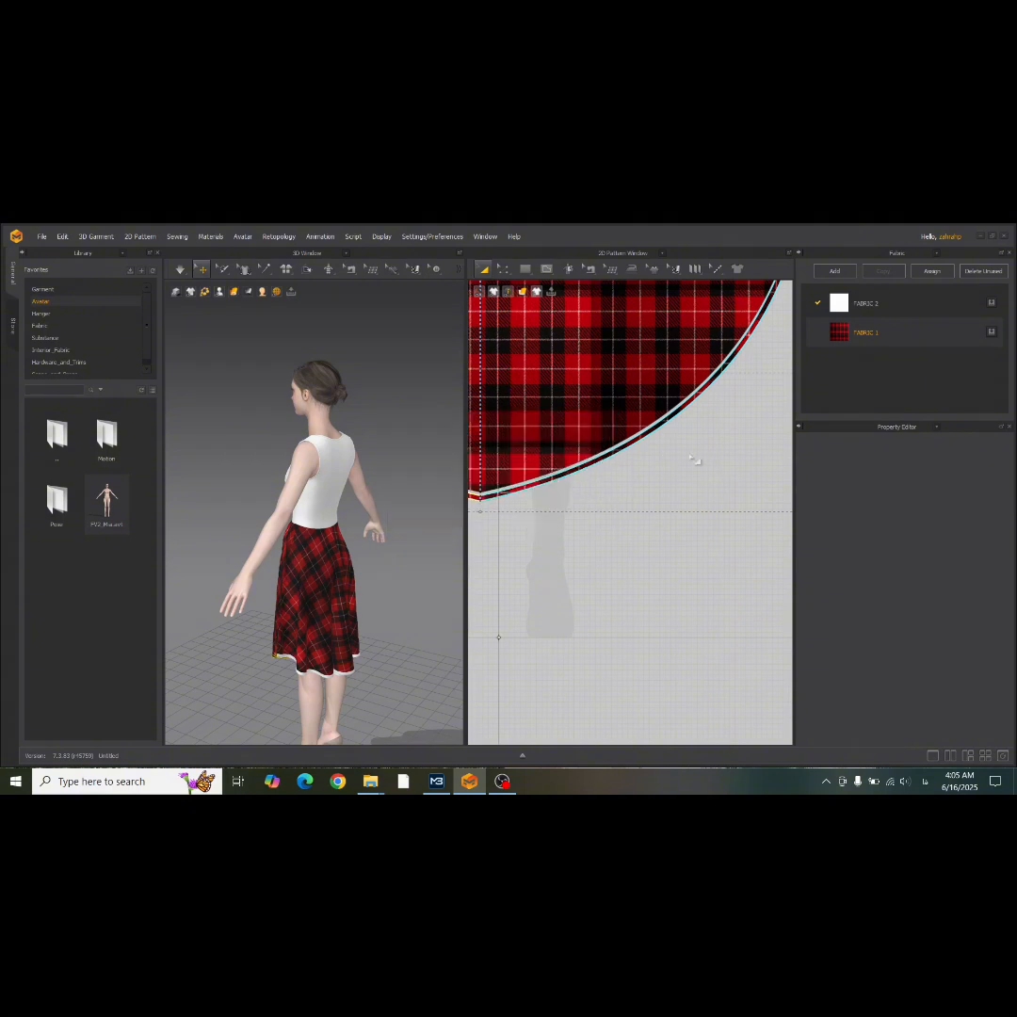
scroll(703, 462, down, 4)
middle_drag(713, 467, 458, 468)
drag(839, 339, 752, 469)
click(618, 526)
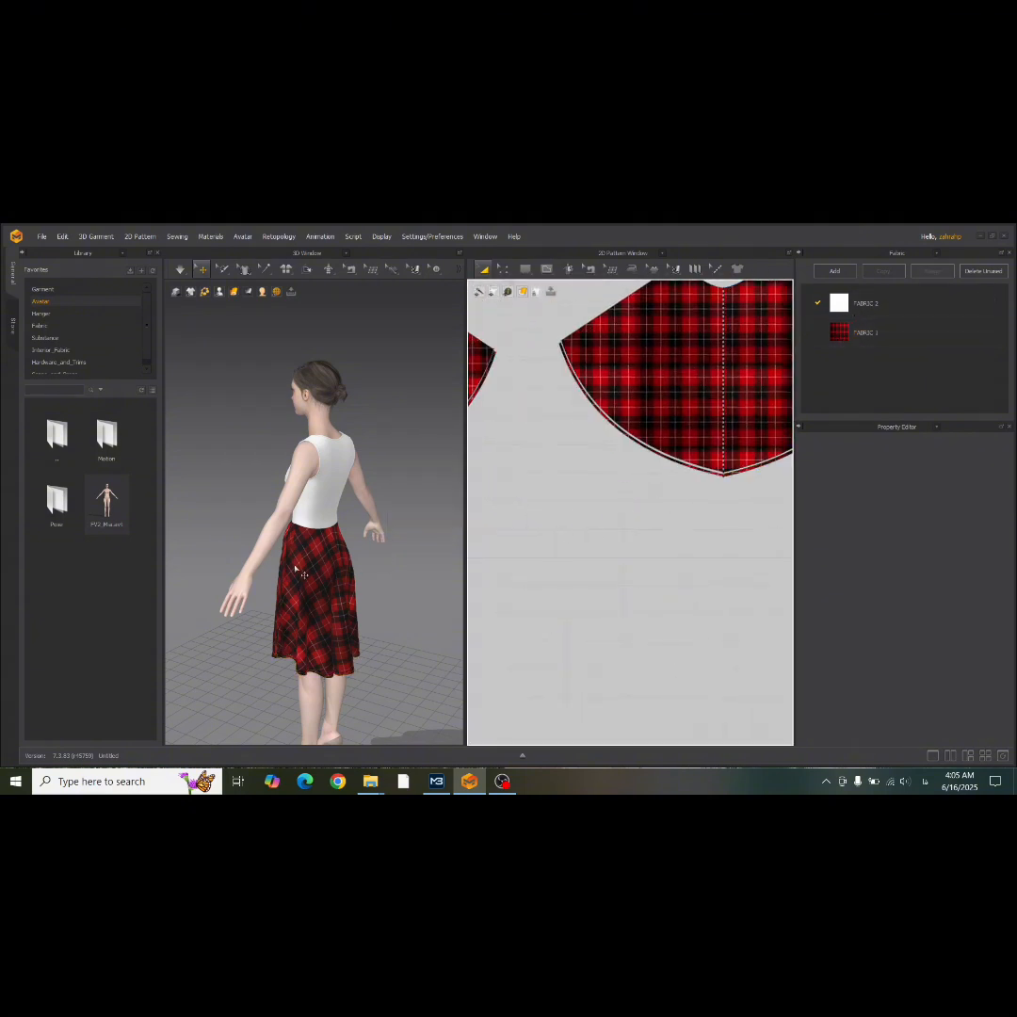
right_drag(295, 567, 453, 562)
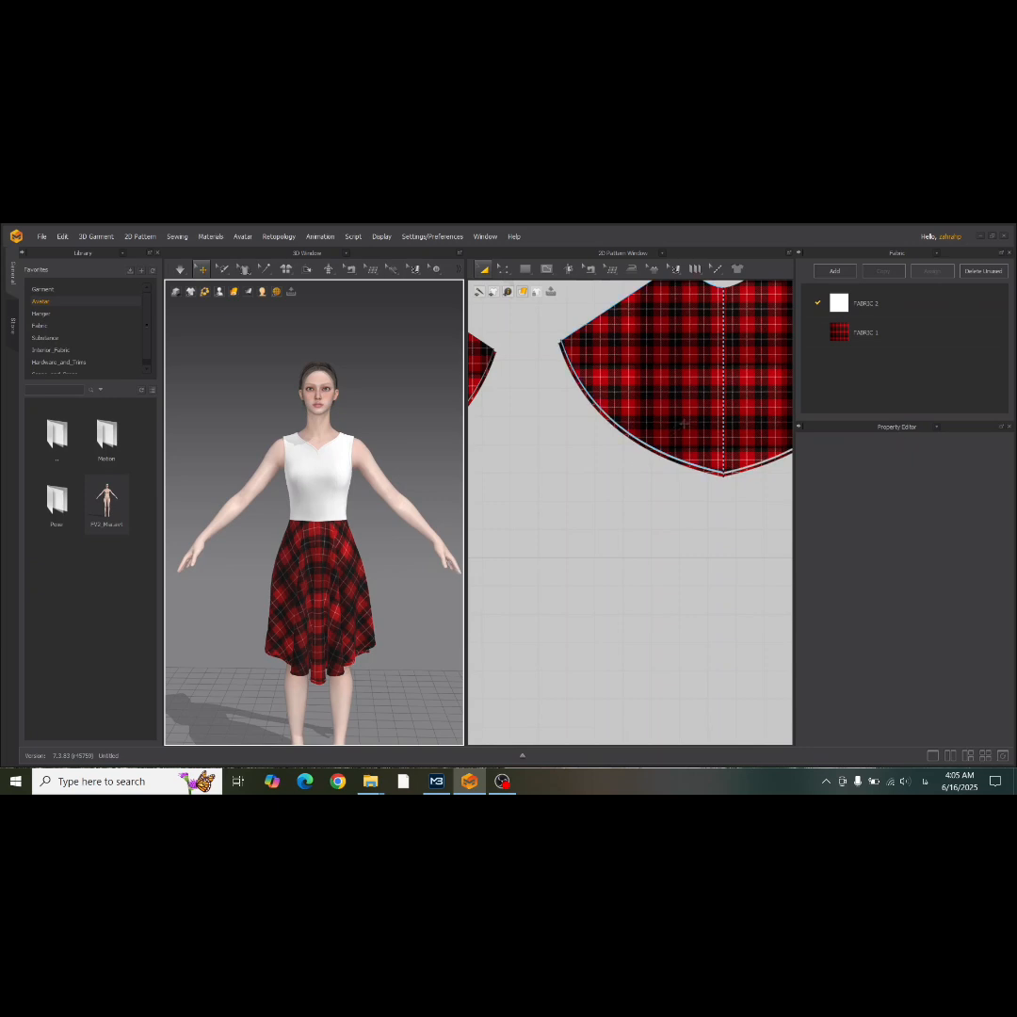
Apply the red tartan FABRIC 1 to the center front bodice panel.
middle_drag(686, 423, 947, 503)
scroll(190, 608, up, 8)
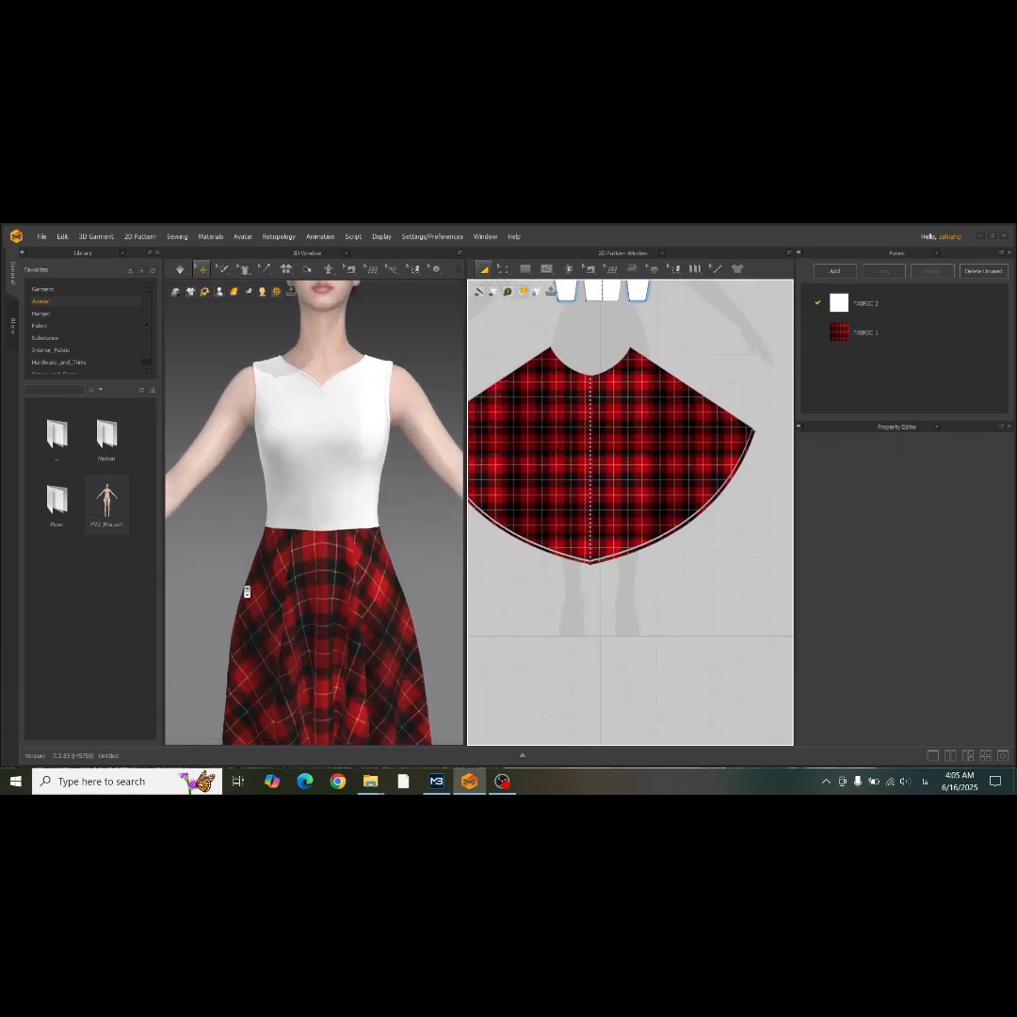
right_drag(275, 458, 308, 440)
scroll(300, 433, down, 3)
middle_drag(319, 396, 351, 558)
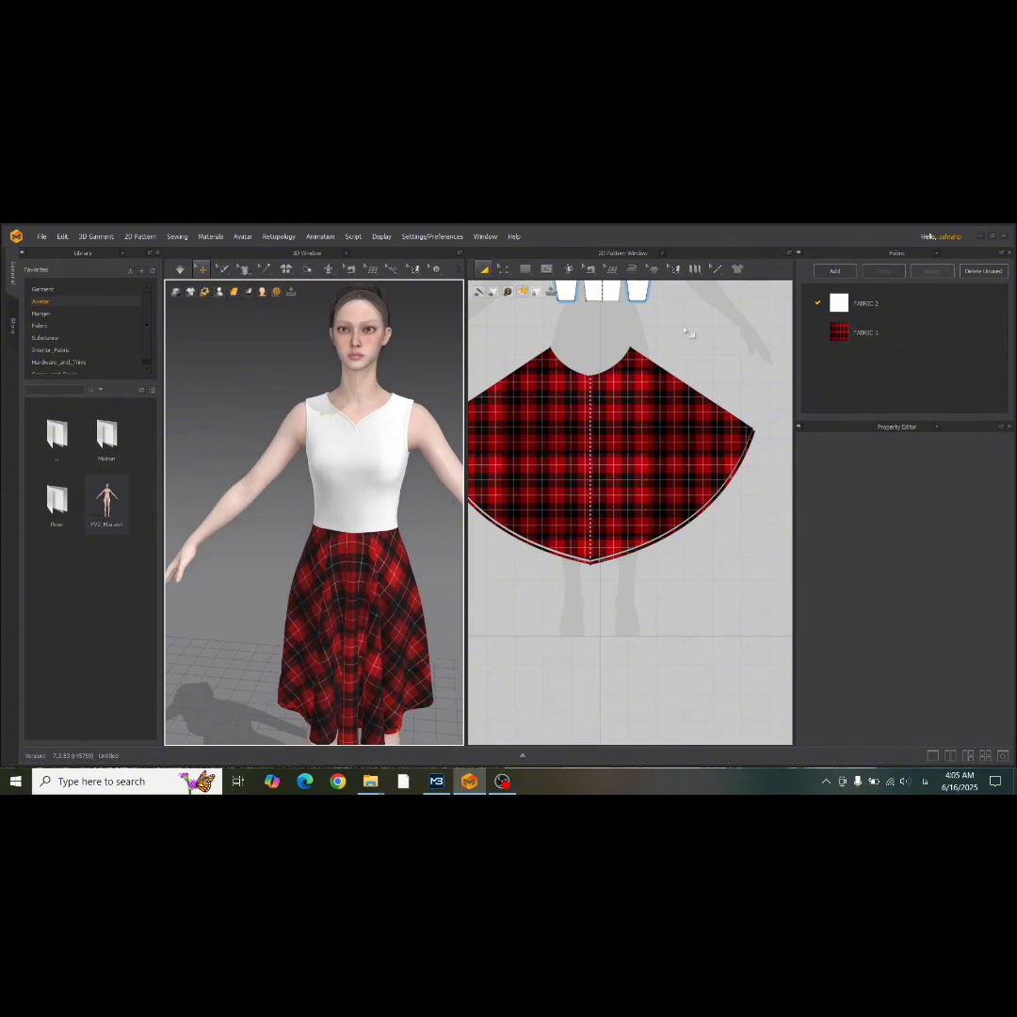
scroll(687, 333, down, 2)
middle_drag(647, 503, 630, 674)
scroll(565, 443, up, 4)
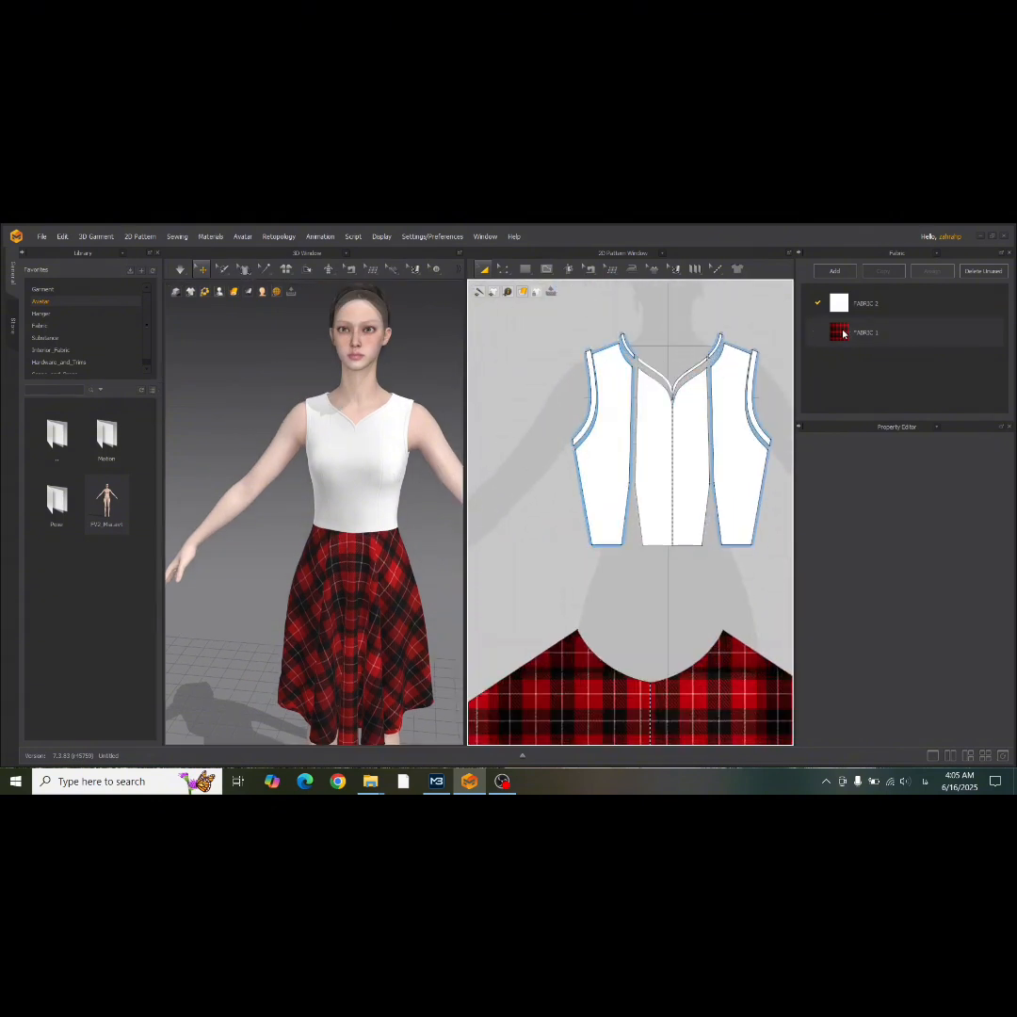
drag(842, 333, 687, 450)
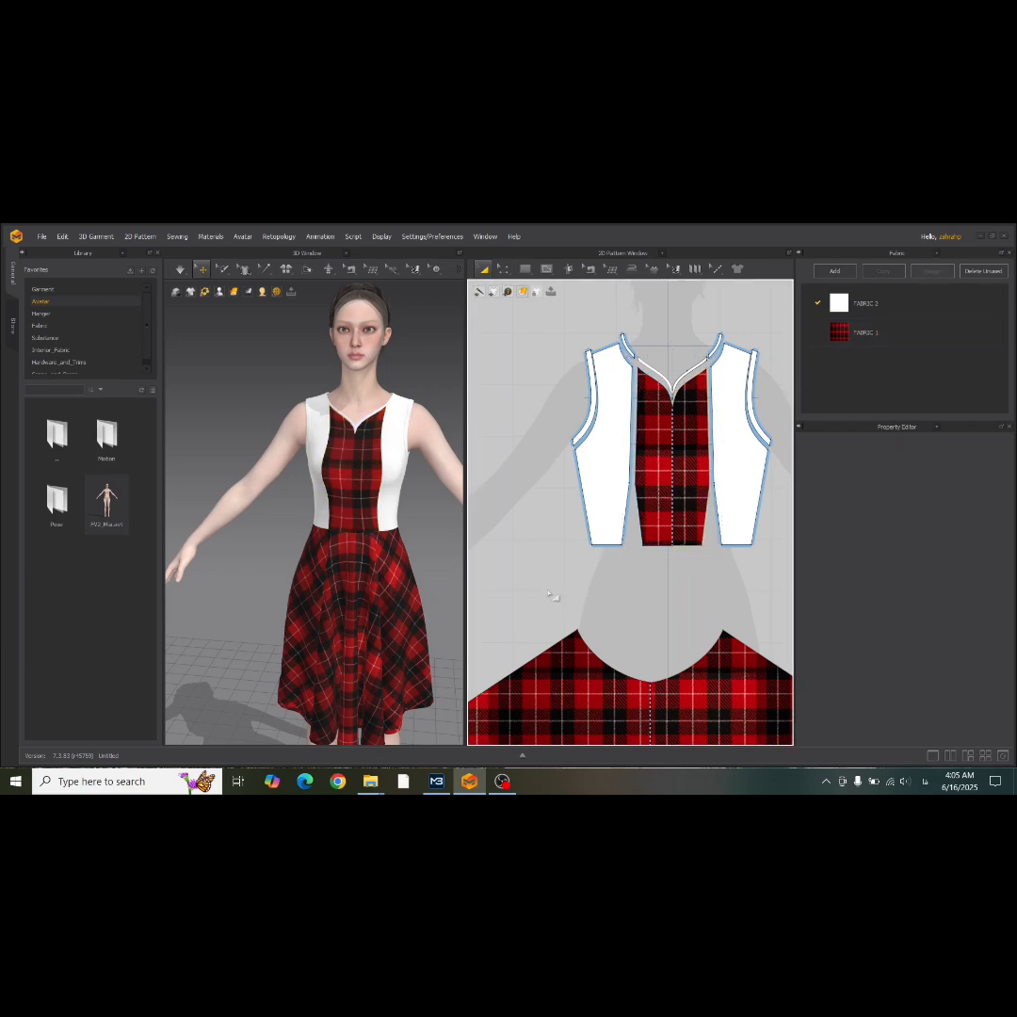
scroll(414, 550, down, 1)
mouse_move(412, 546)
right_down()
mouse_move(148, 518)
mouse_move(423, 542)
right_up()
Try black, gray, orange, brown and blue palette colors on the plain FABRIC 2.
click(927, 307)
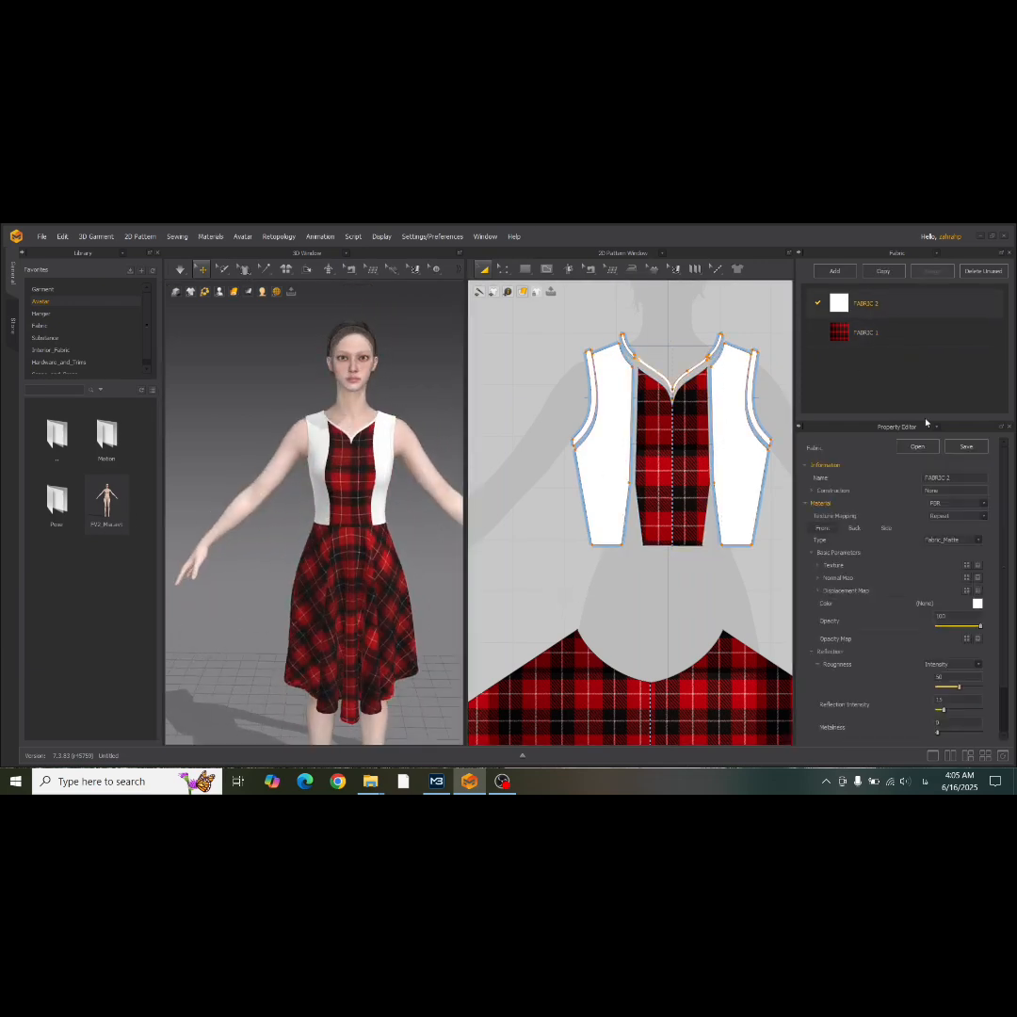
click(976, 603)
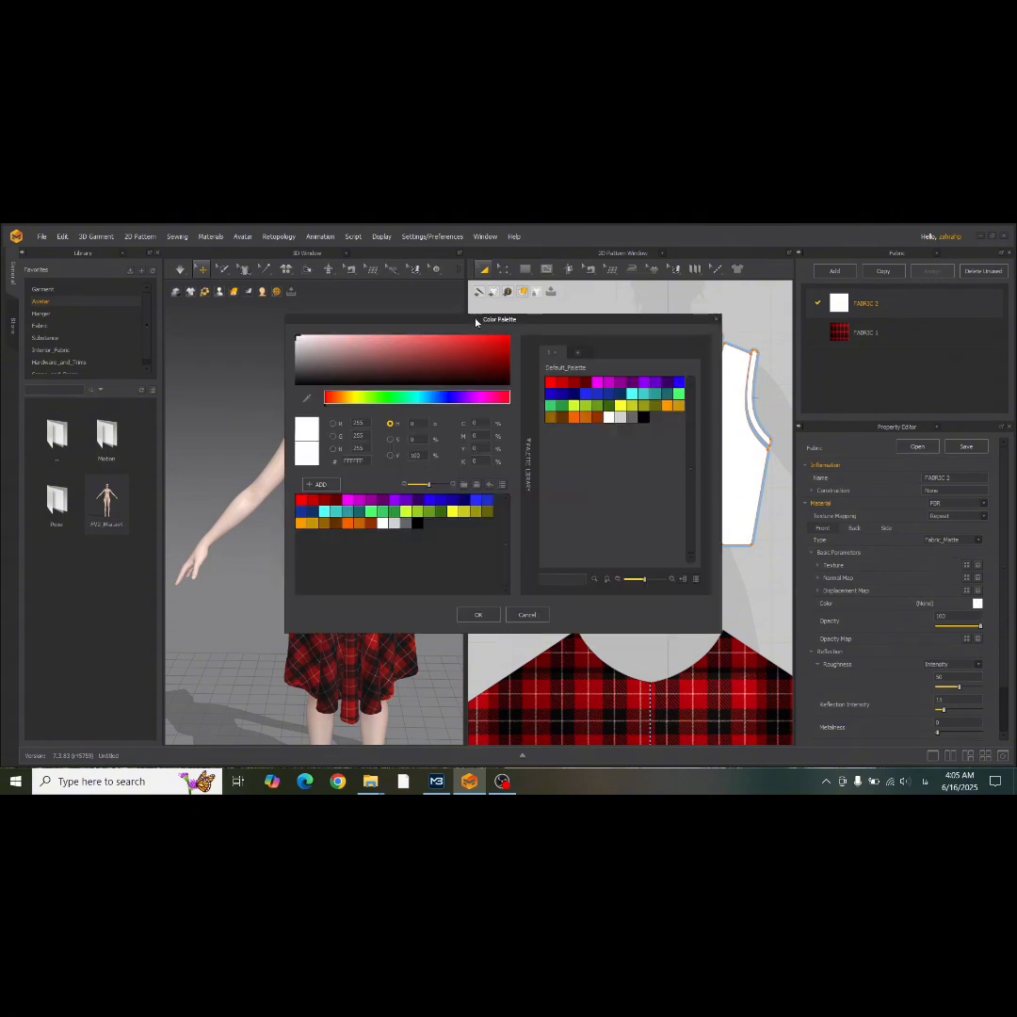
drag(476, 321, 739, 340)
click(682, 542)
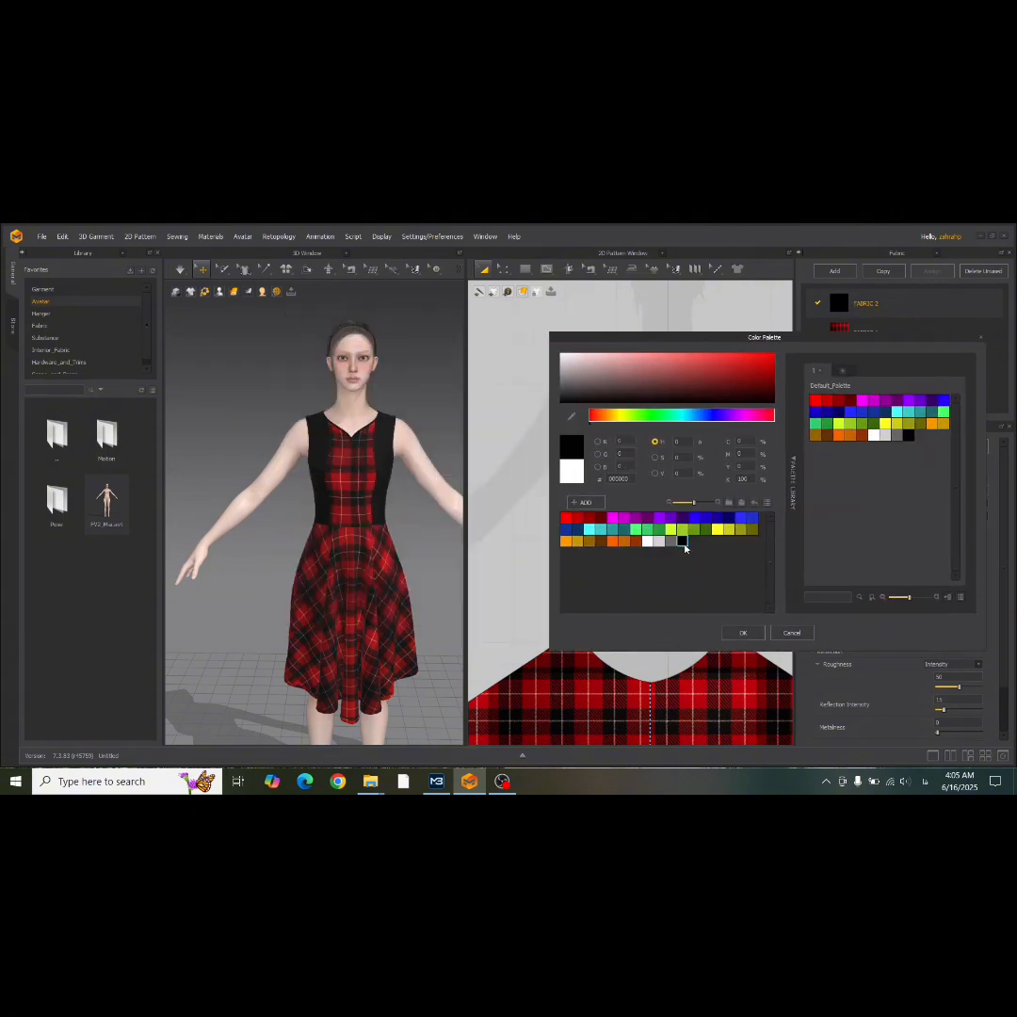
click(659, 542)
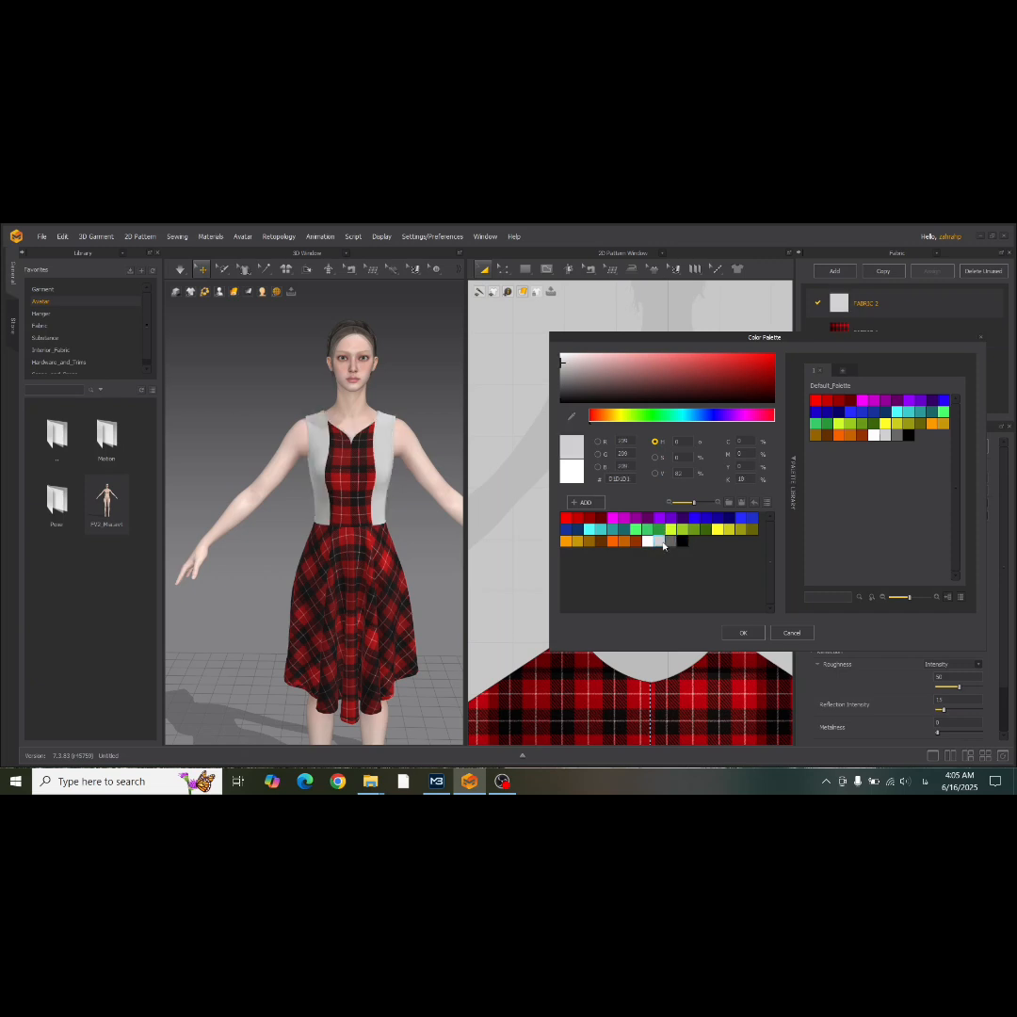
click(670, 543)
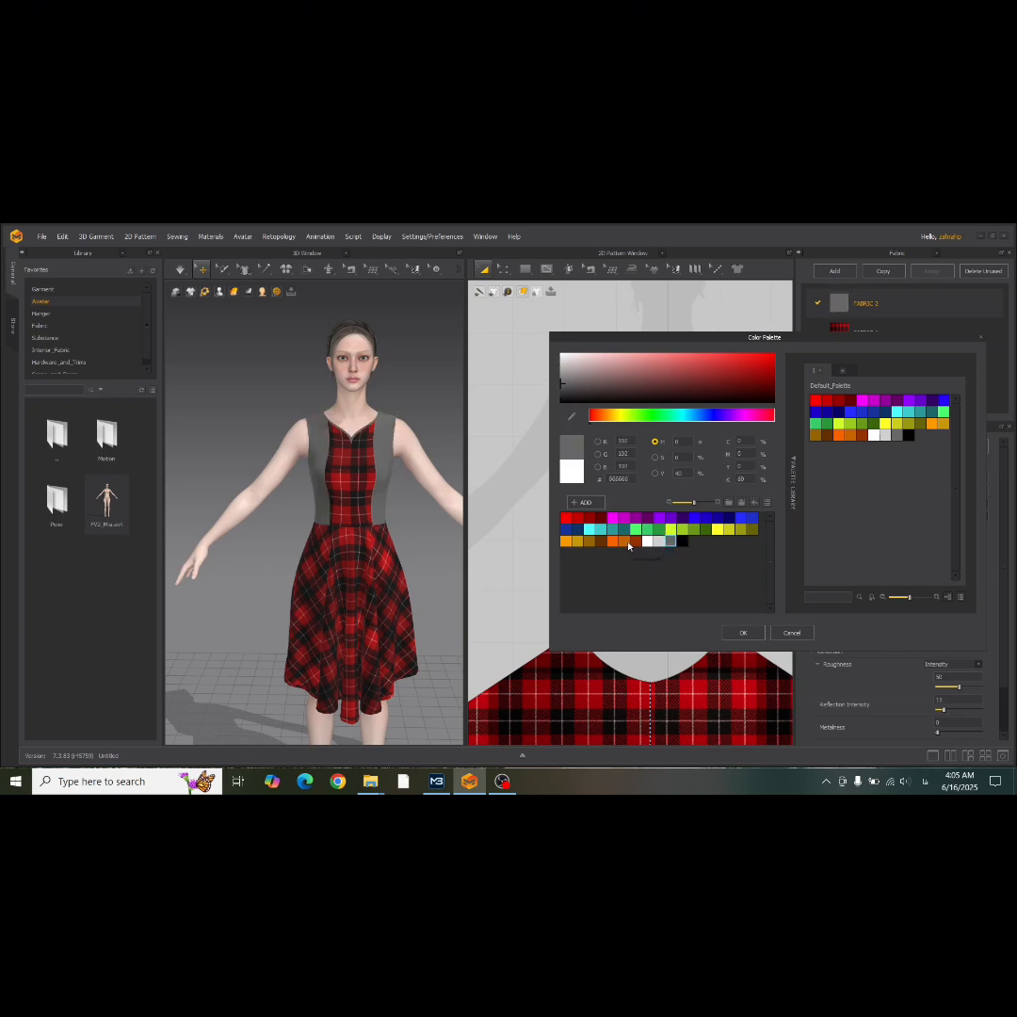
click(635, 542)
click(624, 542)
click(611, 542)
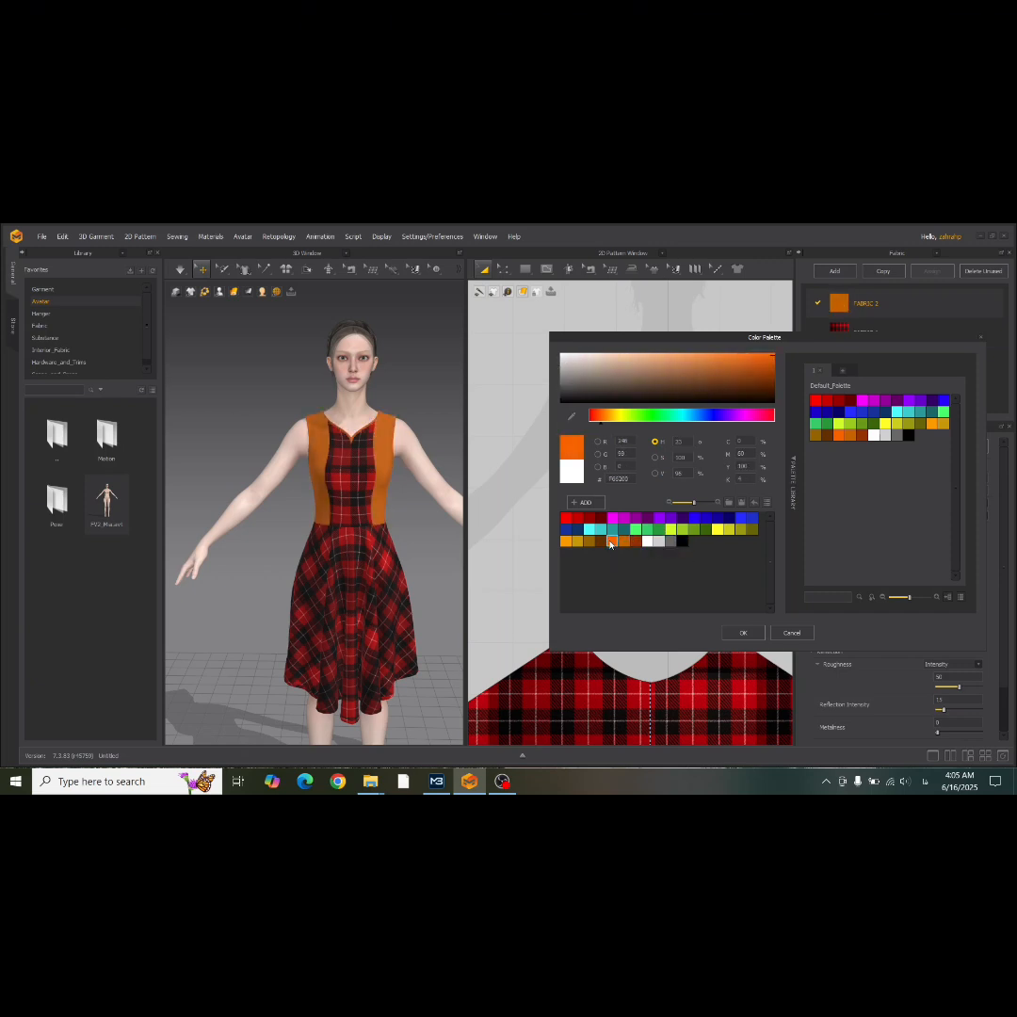
click(591, 542)
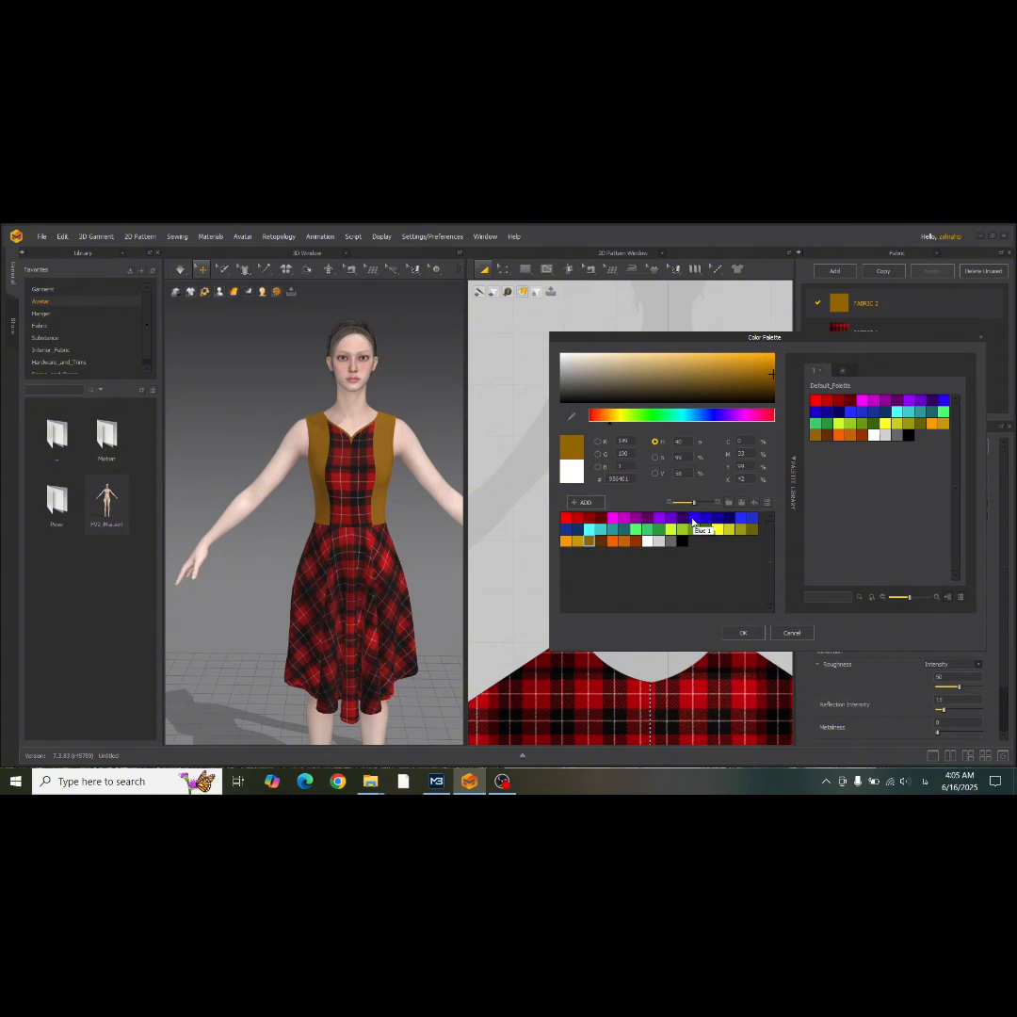
click(694, 517)
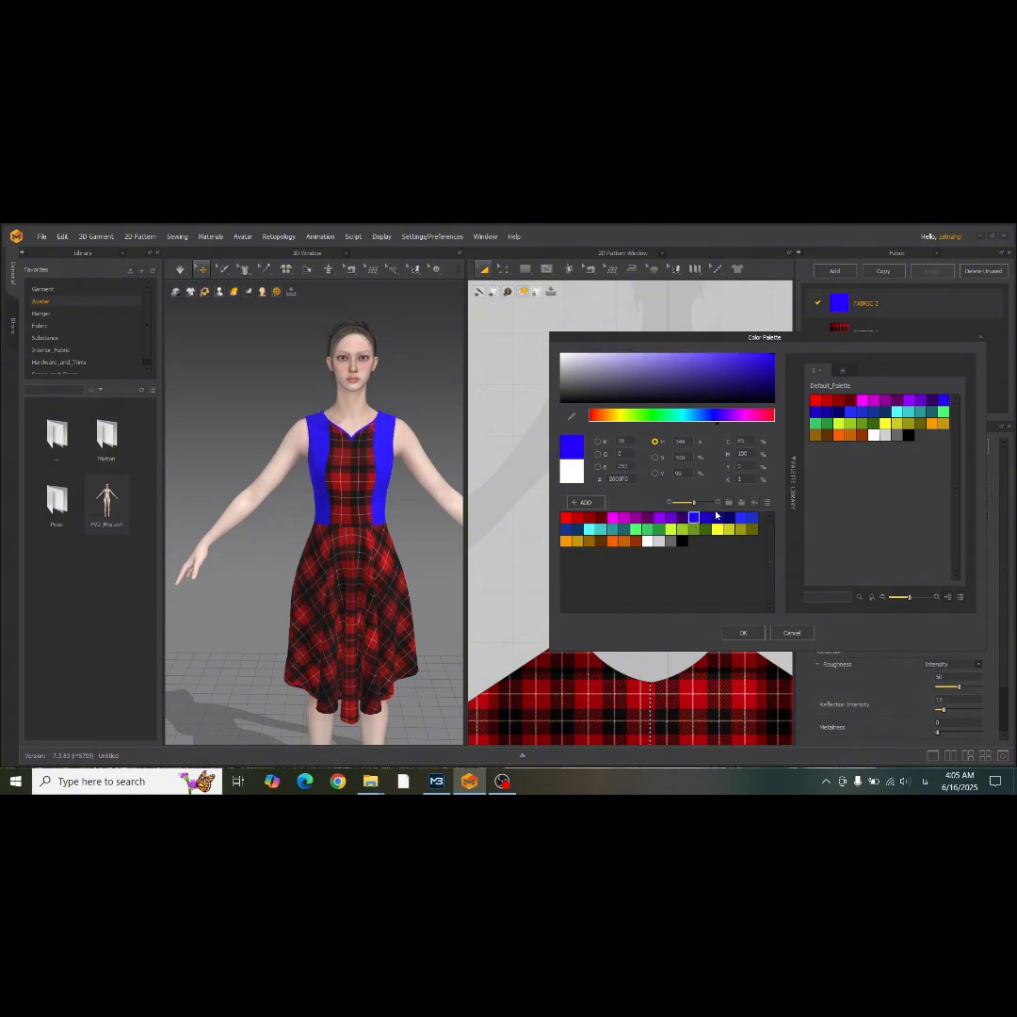
click(792, 635)
Return the center front bodice panel to the plain white FABRIC 2.
scroll(640, 559, down, 2)
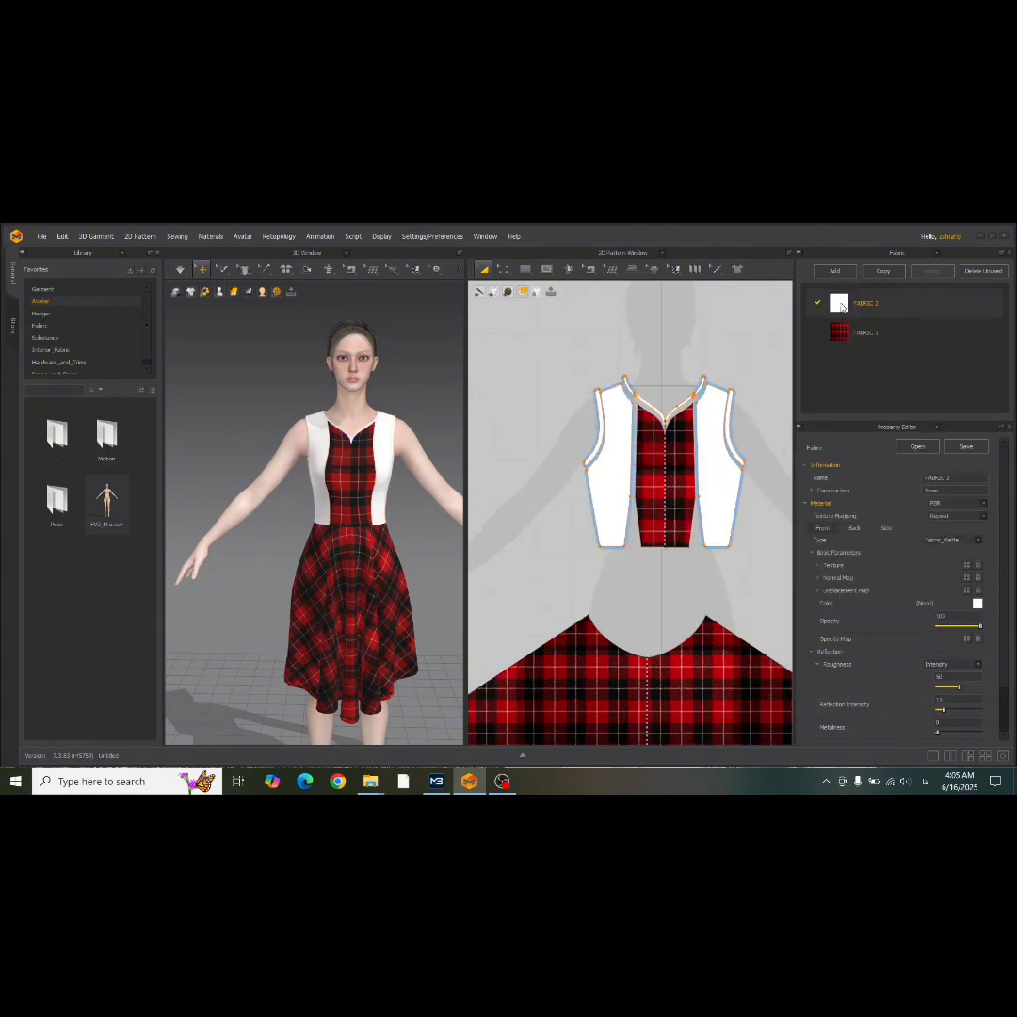
drag(663, 493, 663, 491)
click(595, 335)
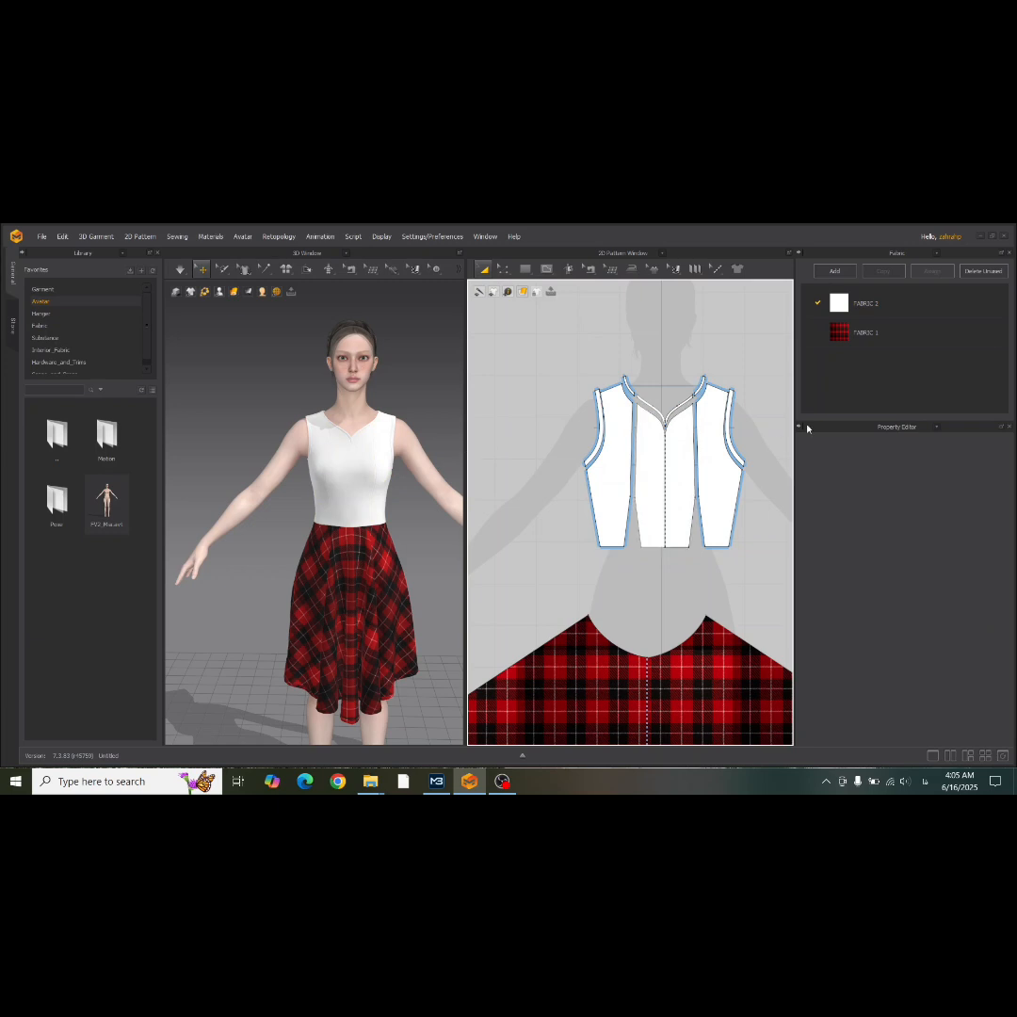
Change the color of FABRIC 2 to a dark red based on the palette's 900000 swatch, darkened and slightly muted.
click(848, 303)
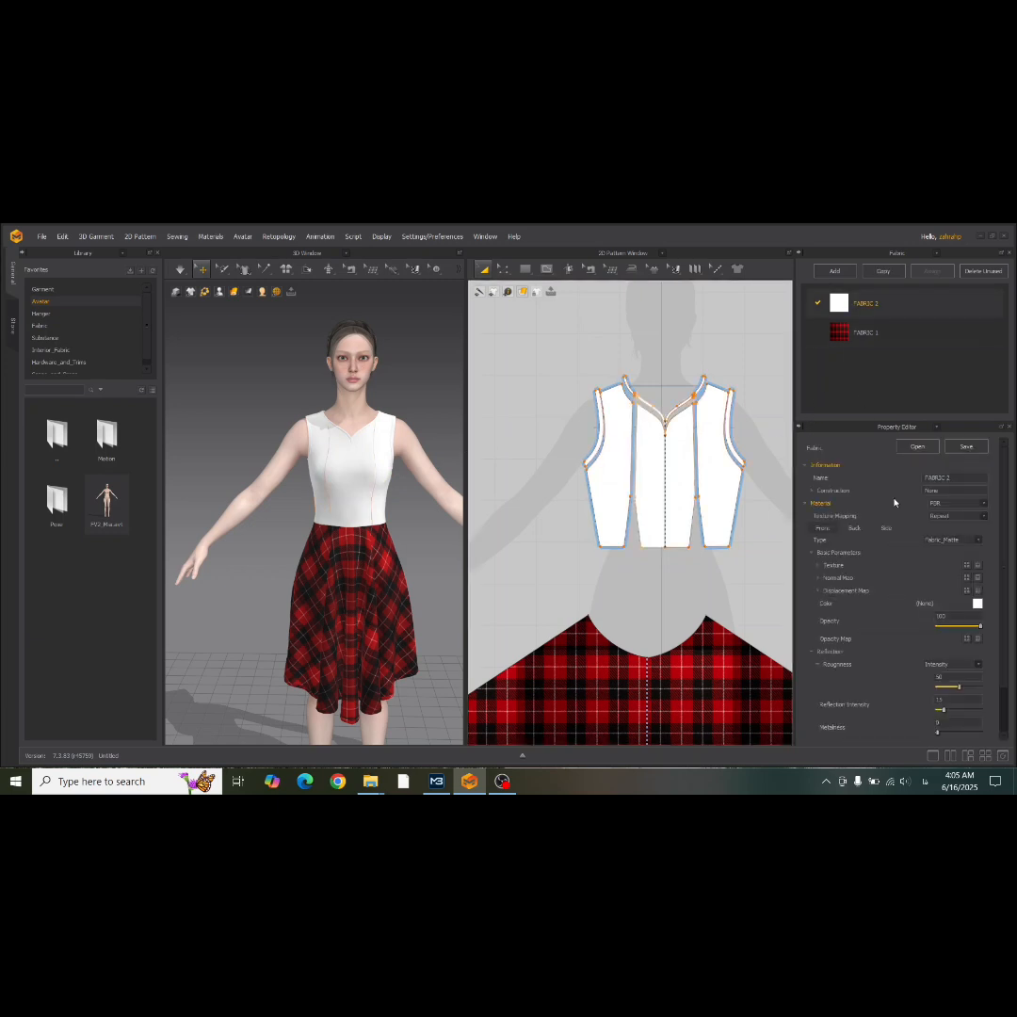
click(979, 603)
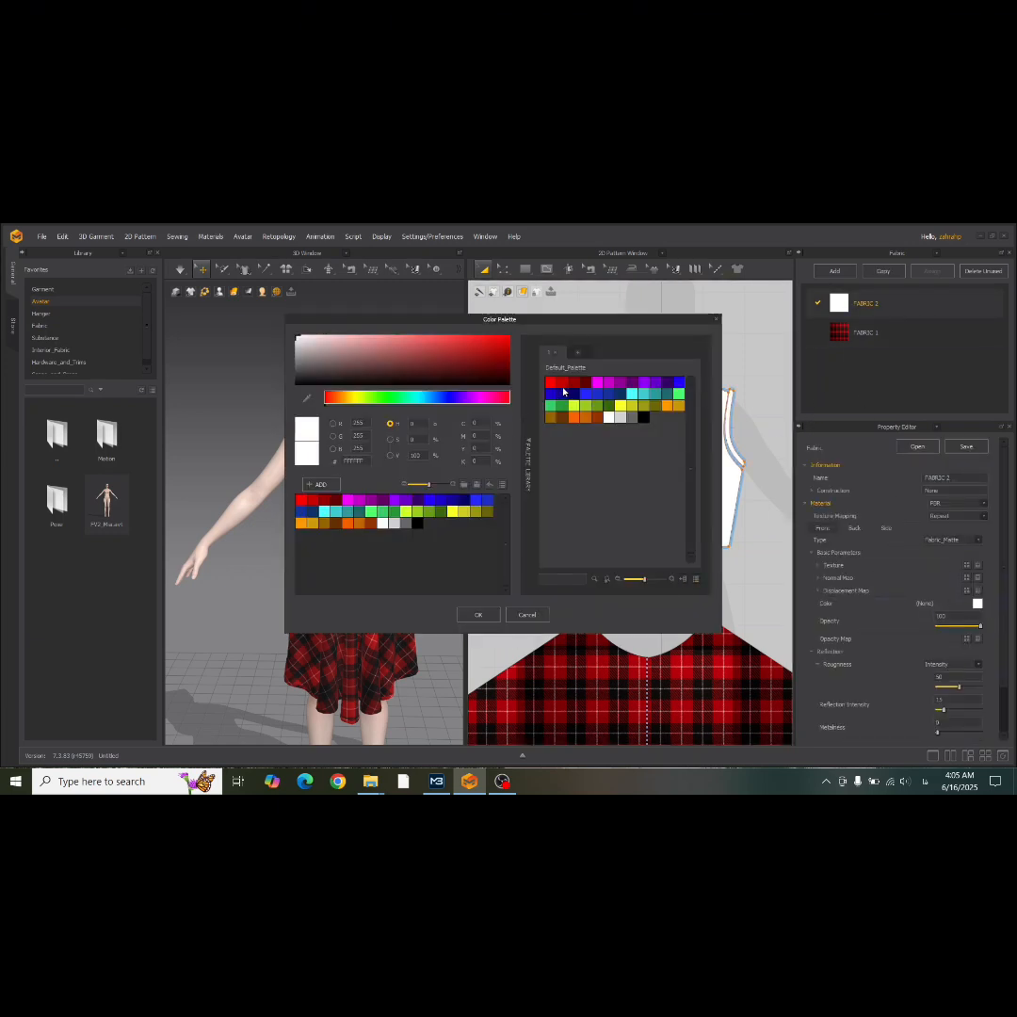
click(573, 382)
drag(592, 319, 802, 320)
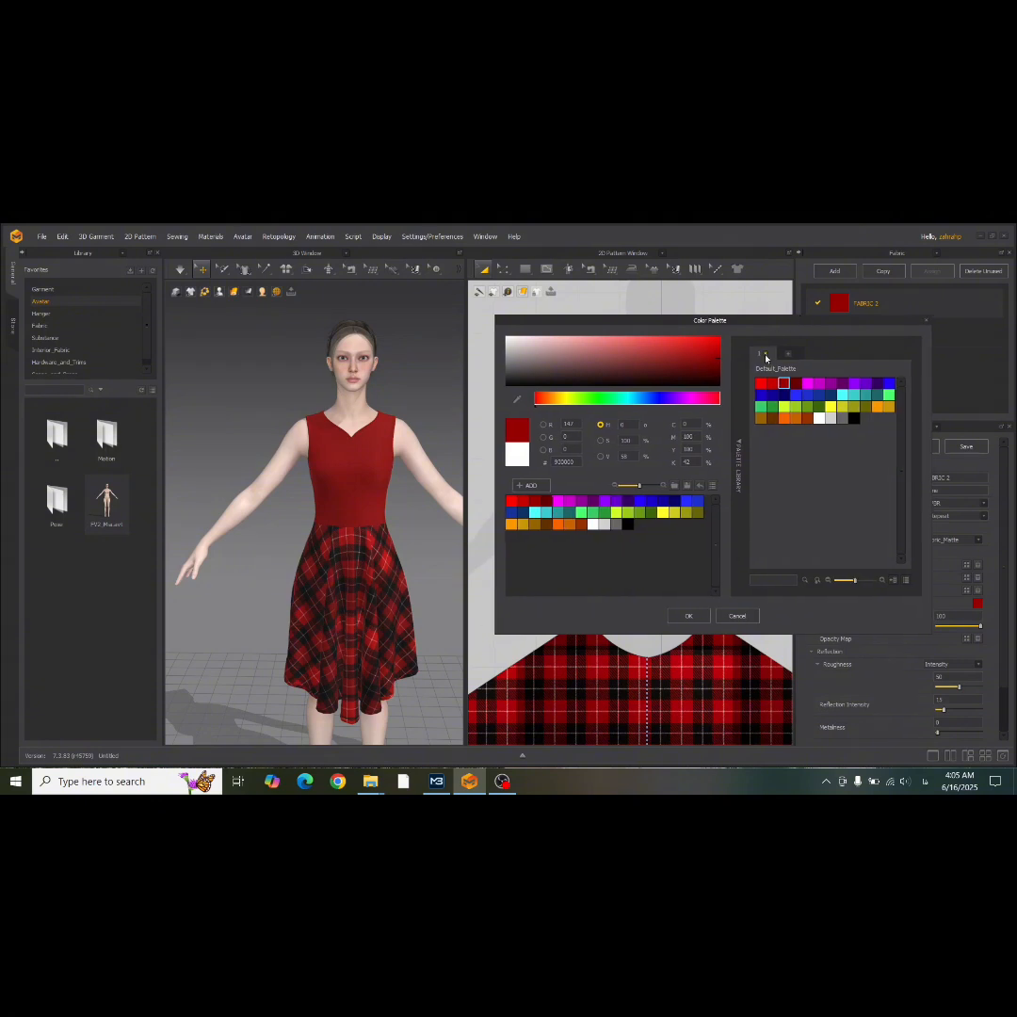
mouse_move(675, 360)
mouse_down()
mouse_move(692, 349)
mouse_move(652, 332)
mouse_move(671, 320)
mouse_move(570, 325)
mouse_move(542, 341)
mouse_move(548, 355)
mouse_move(683, 333)
mouse_move(692, 364)
mouse_up()
click(688, 616)
click(401, 406)
scroll(346, 507, down, 2)
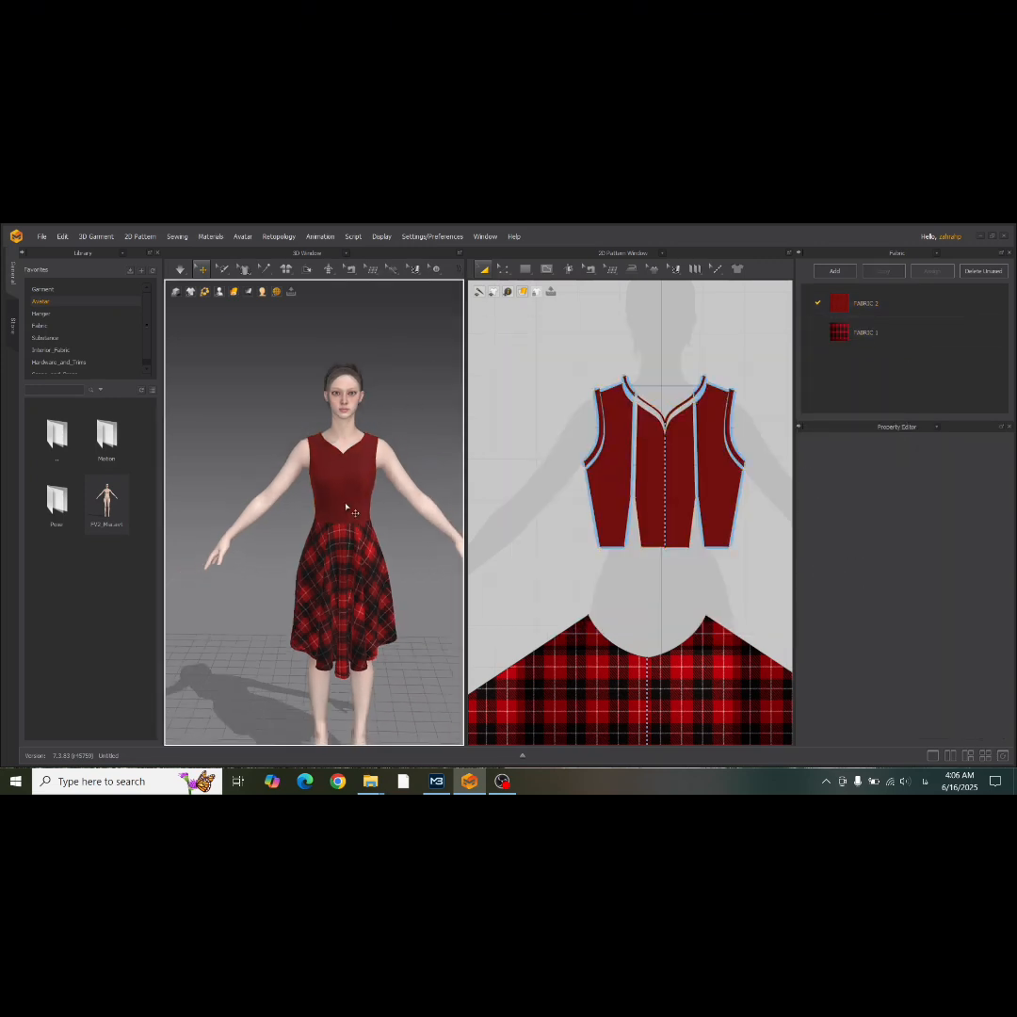
scroll(346, 506, up, 5)
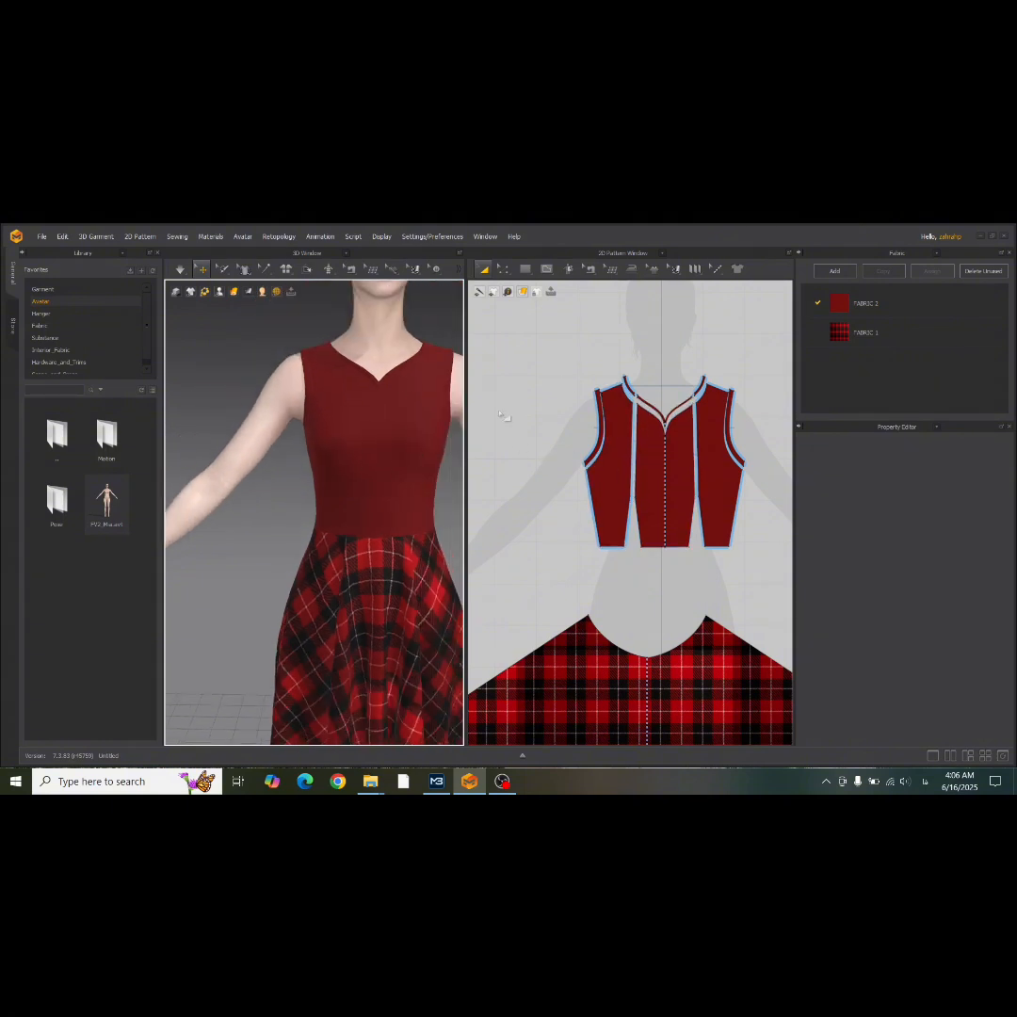
Apply the red tartan FABRIC 1 to the side and center neckline bands of the front bodice.
scroll(681, 353, up, 5)
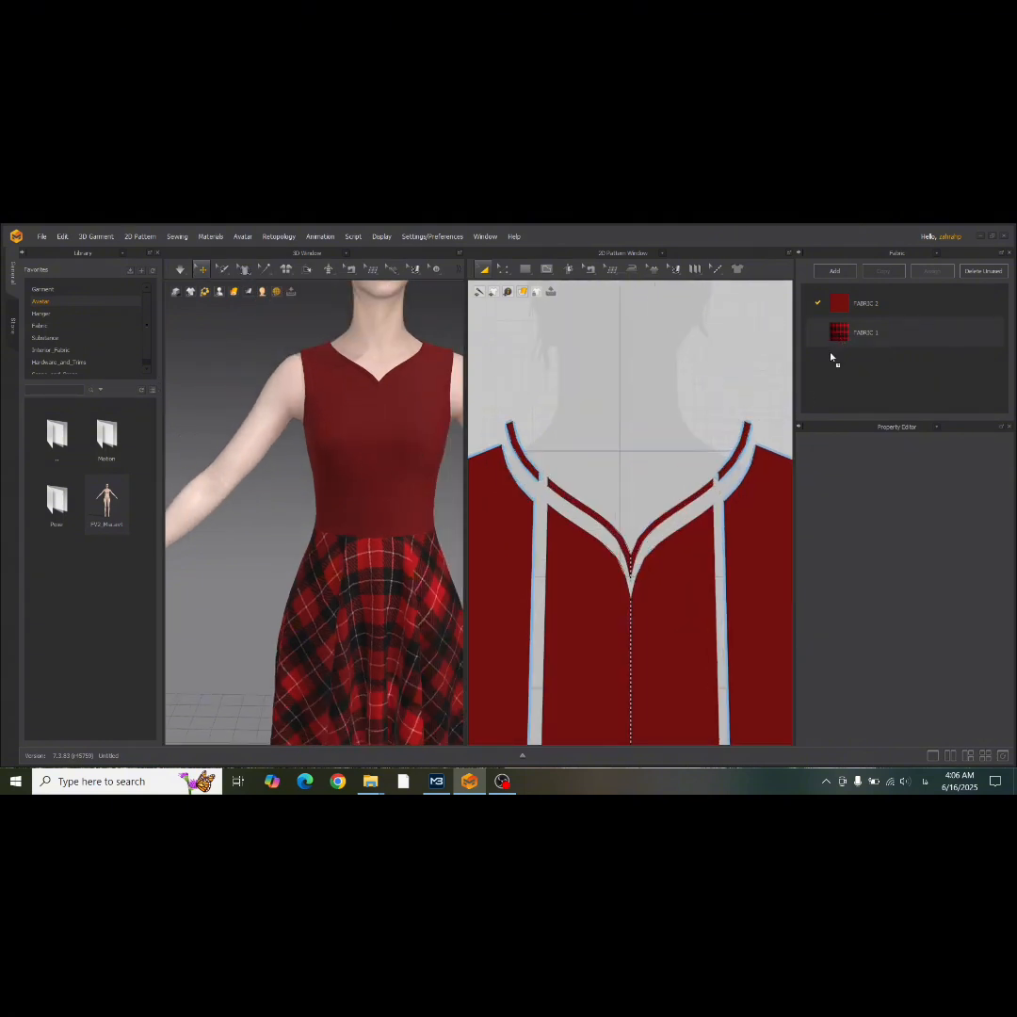
click(737, 450)
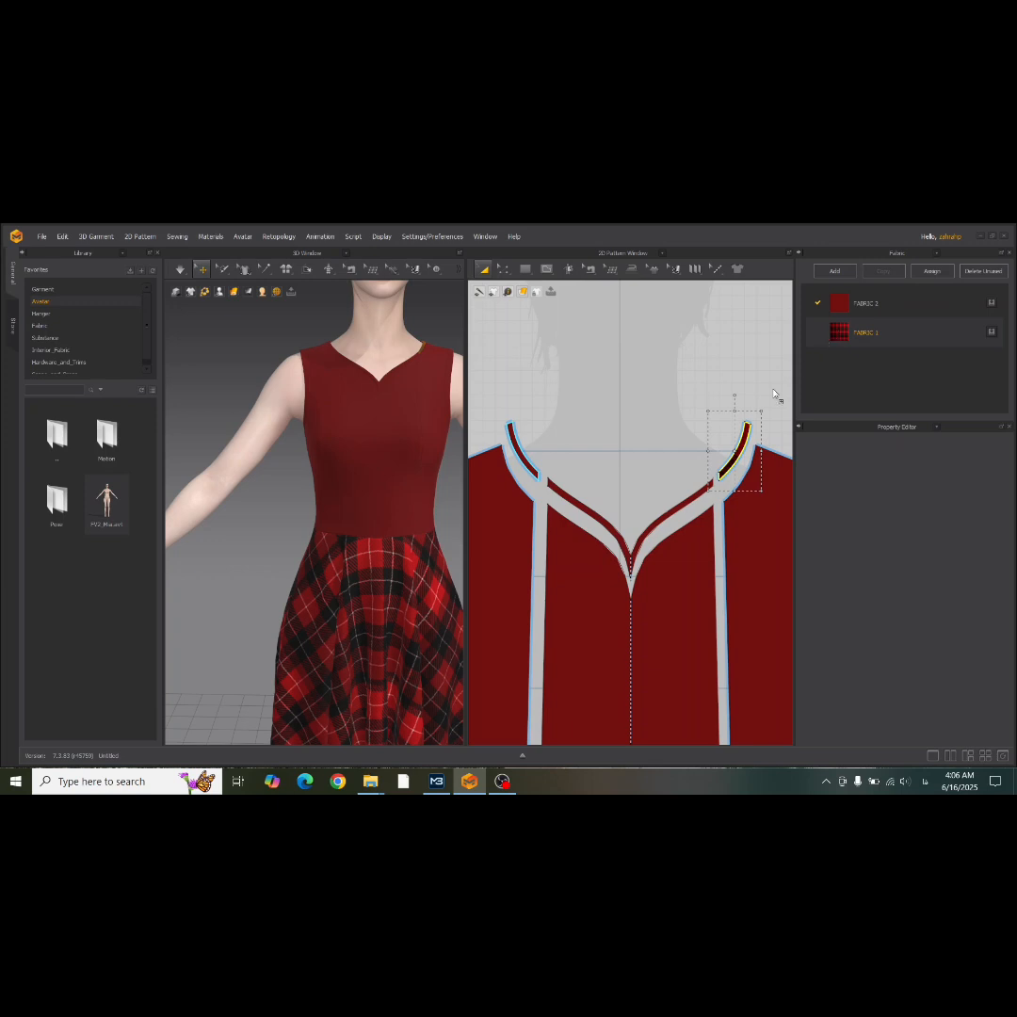
click(686, 482)
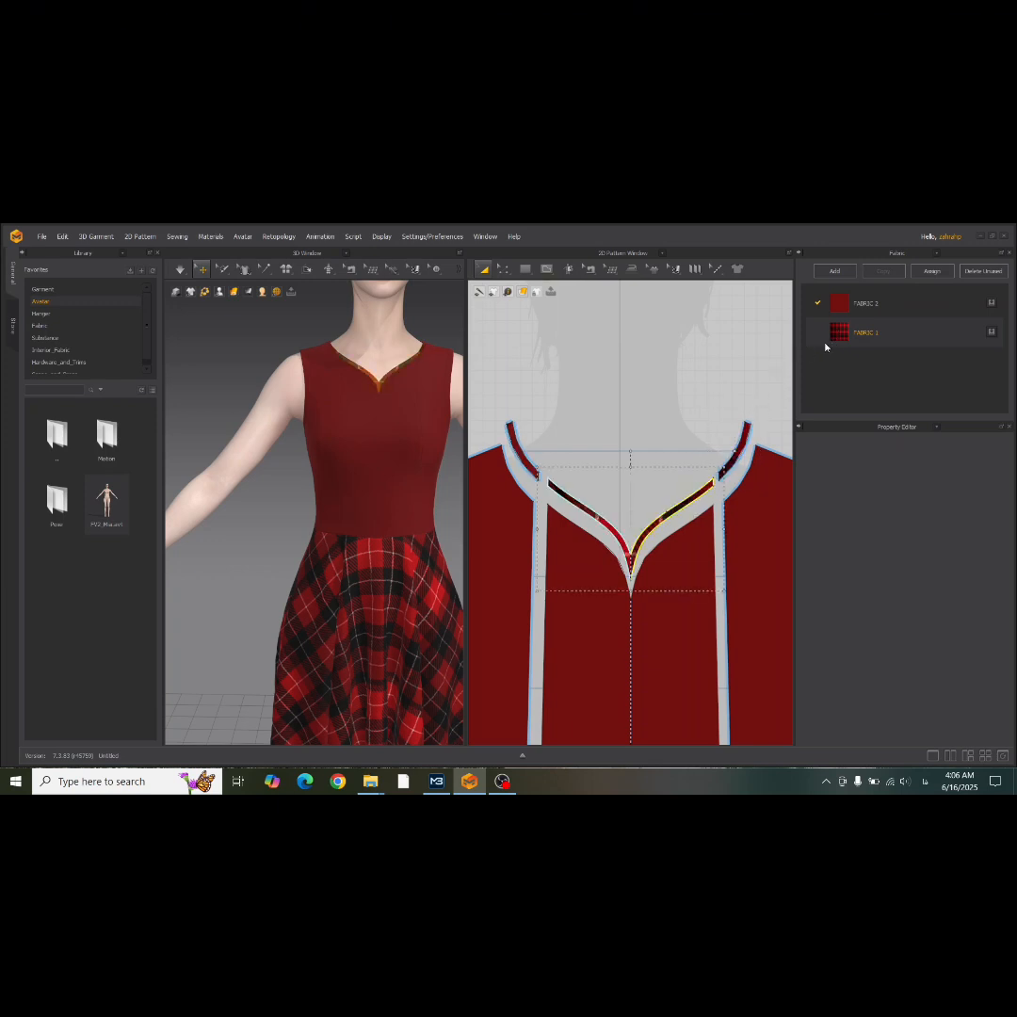
scroll(496, 508, down, 4)
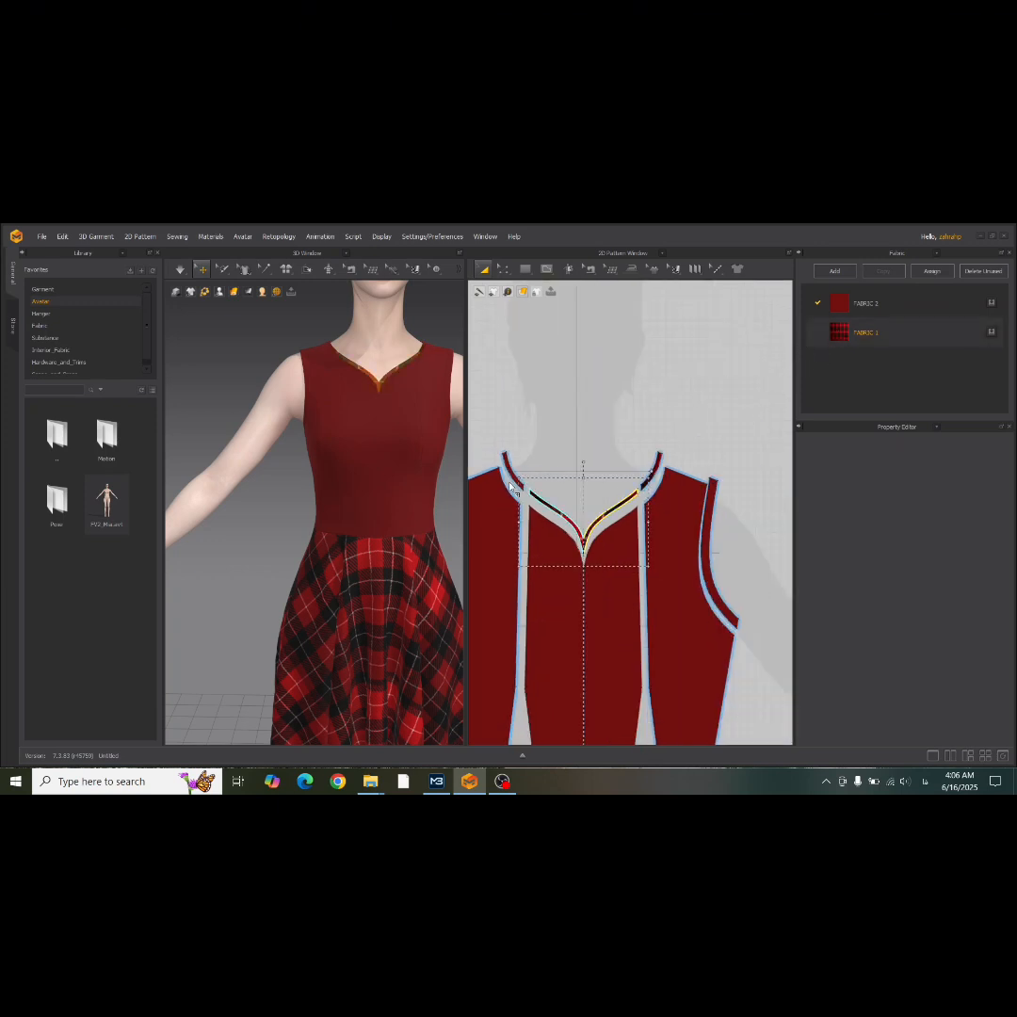
drag(513, 473, 515, 478)
click(529, 457)
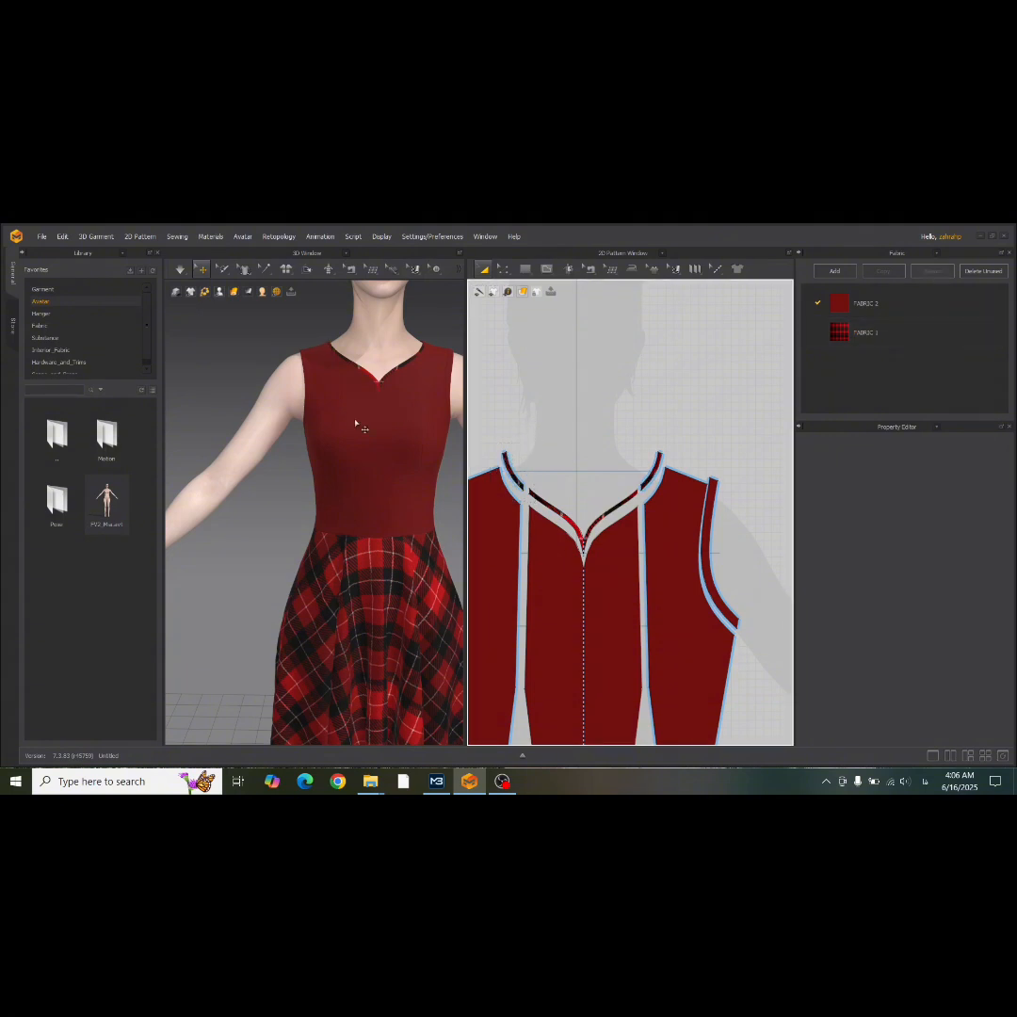
Apply the red tartan FABRIC 1 to both armhole bands of the front bodice.
right_drag(400, 380, 309, 414)
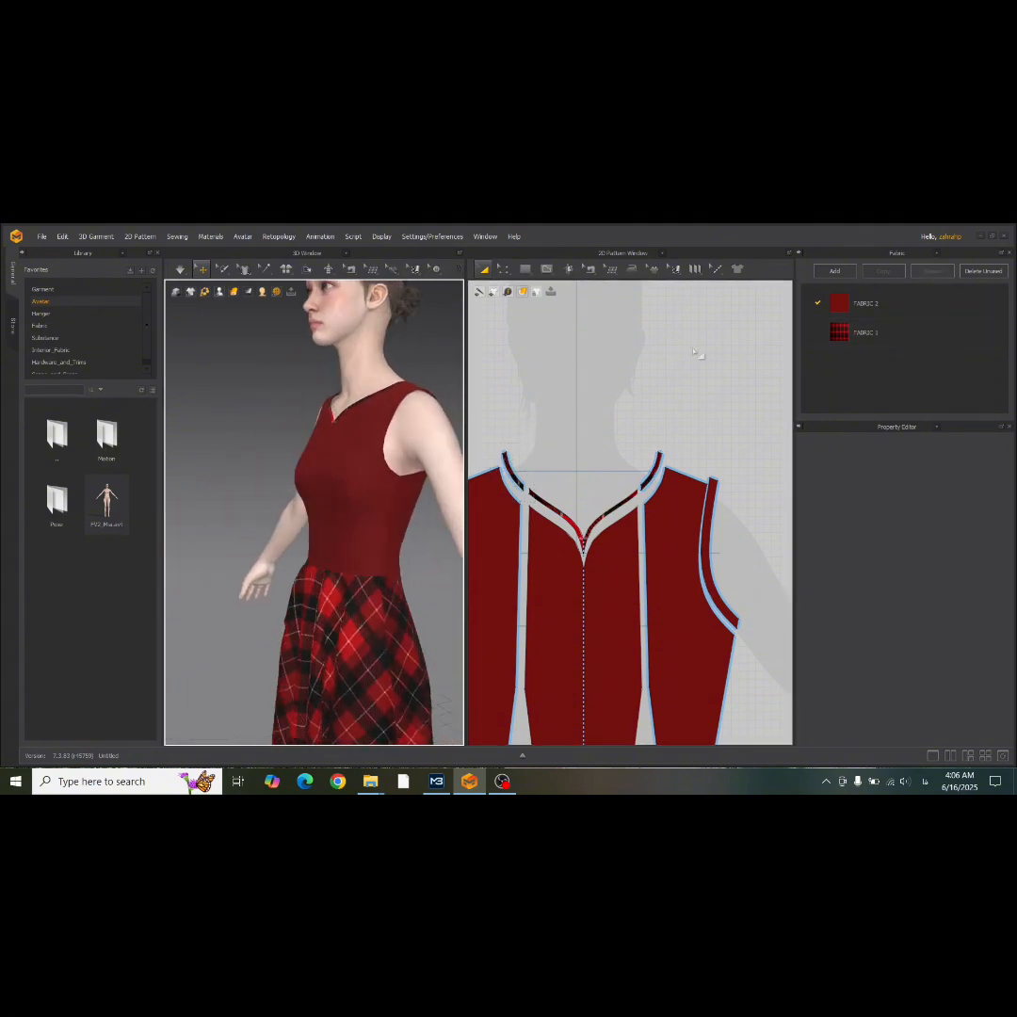
drag(845, 337, 710, 523)
middle_drag(656, 539, 864, 504)
drag(843, 332, 670, 534)
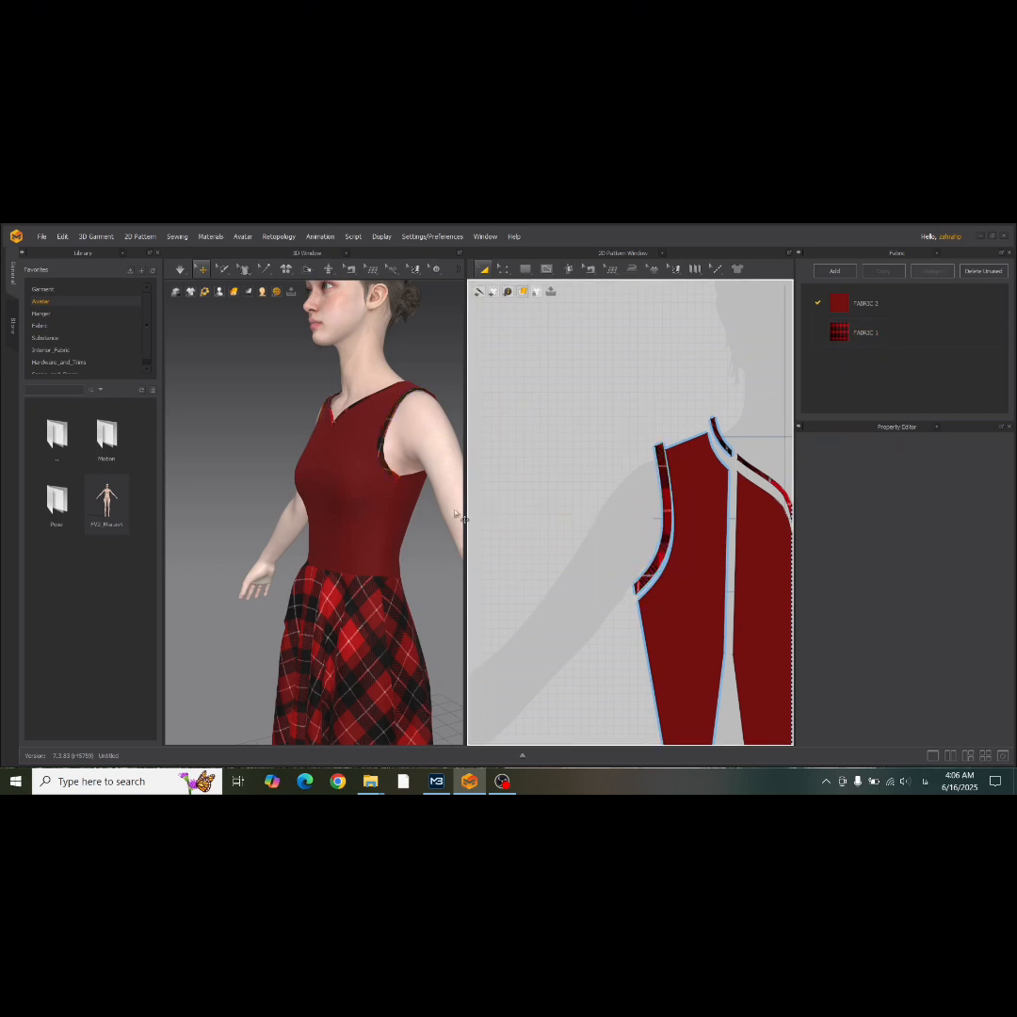
right_drag(237, 518, 281, 521)
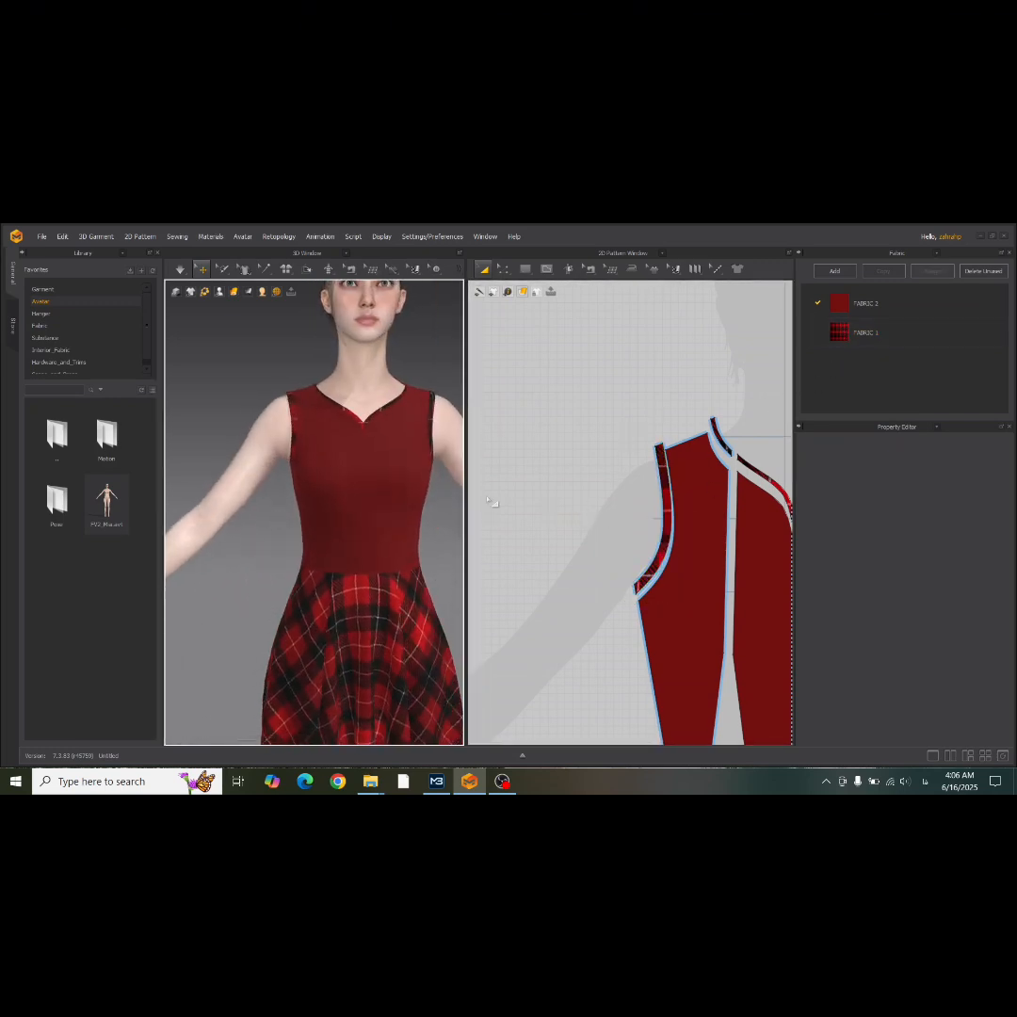
Select all front and back bodice pieces together with their neckline and armhole bands.
scroll(489, 501, down, 5)
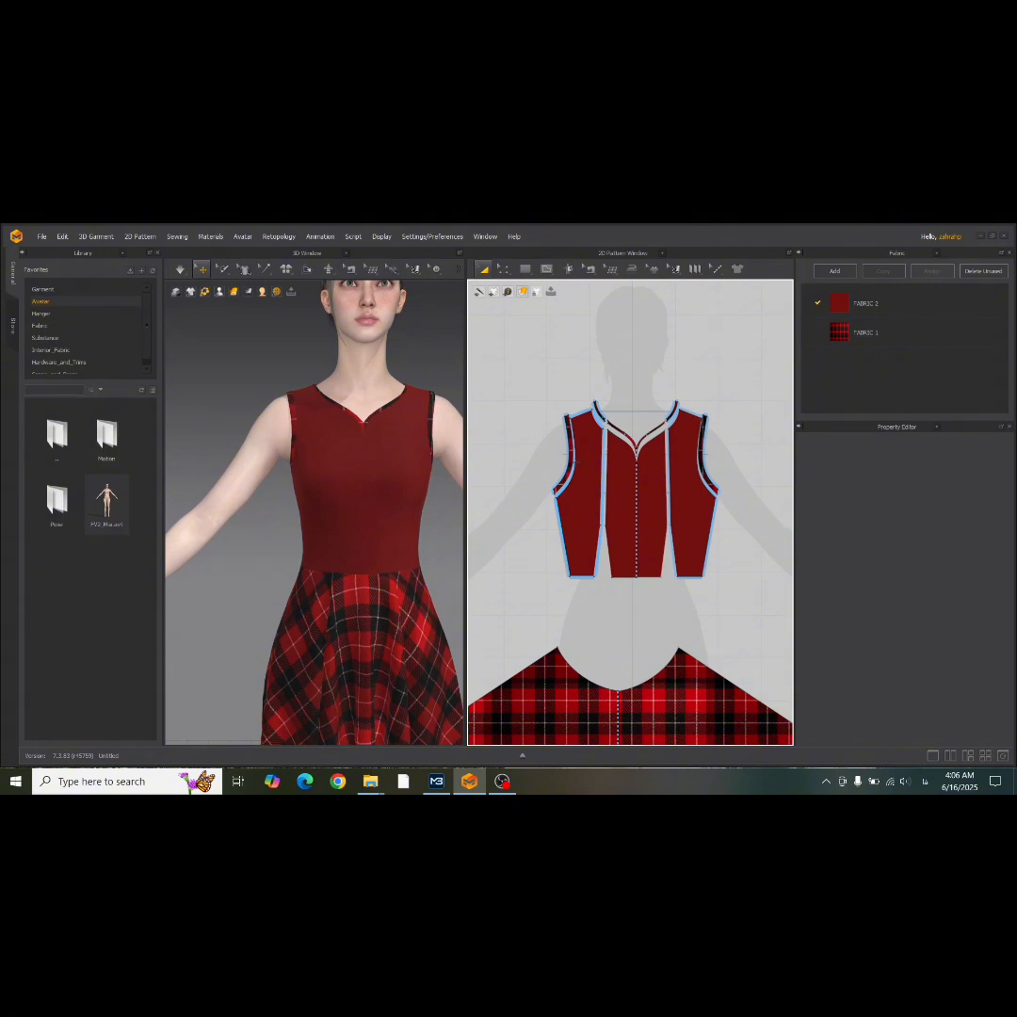
scroll(399, 481, up, 6)
scroll(399, 481, down, 2)
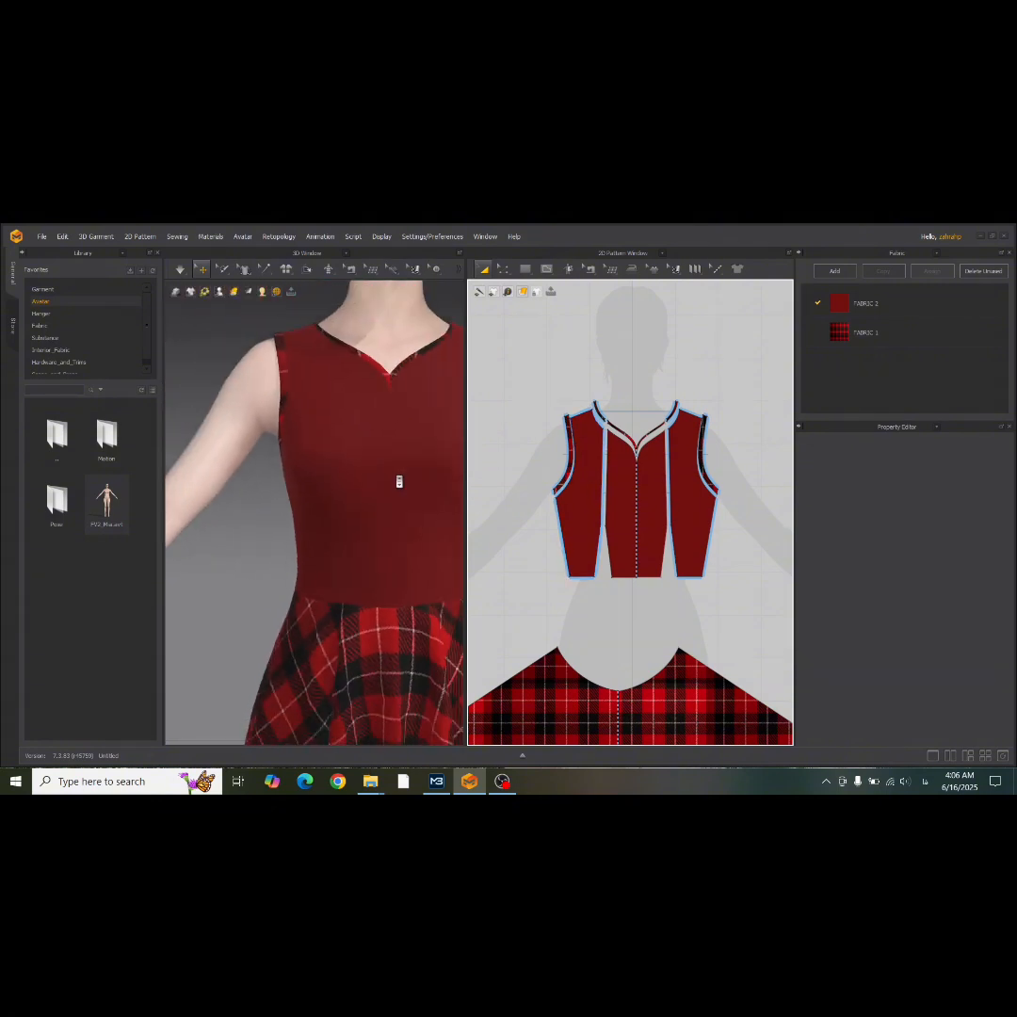
scroll(399, 481, down, 4)
scroll(710, 377, down, 4)
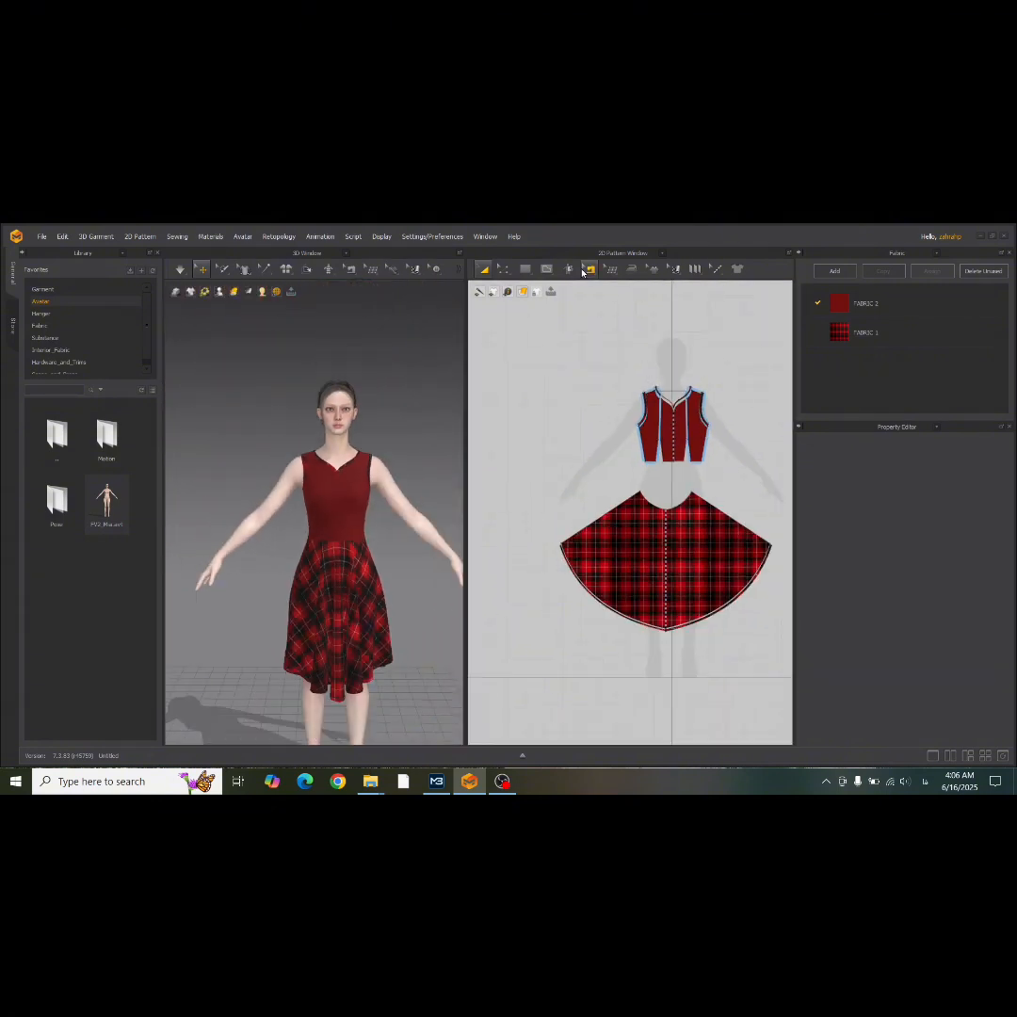
scroll(541, 372, down, 2)
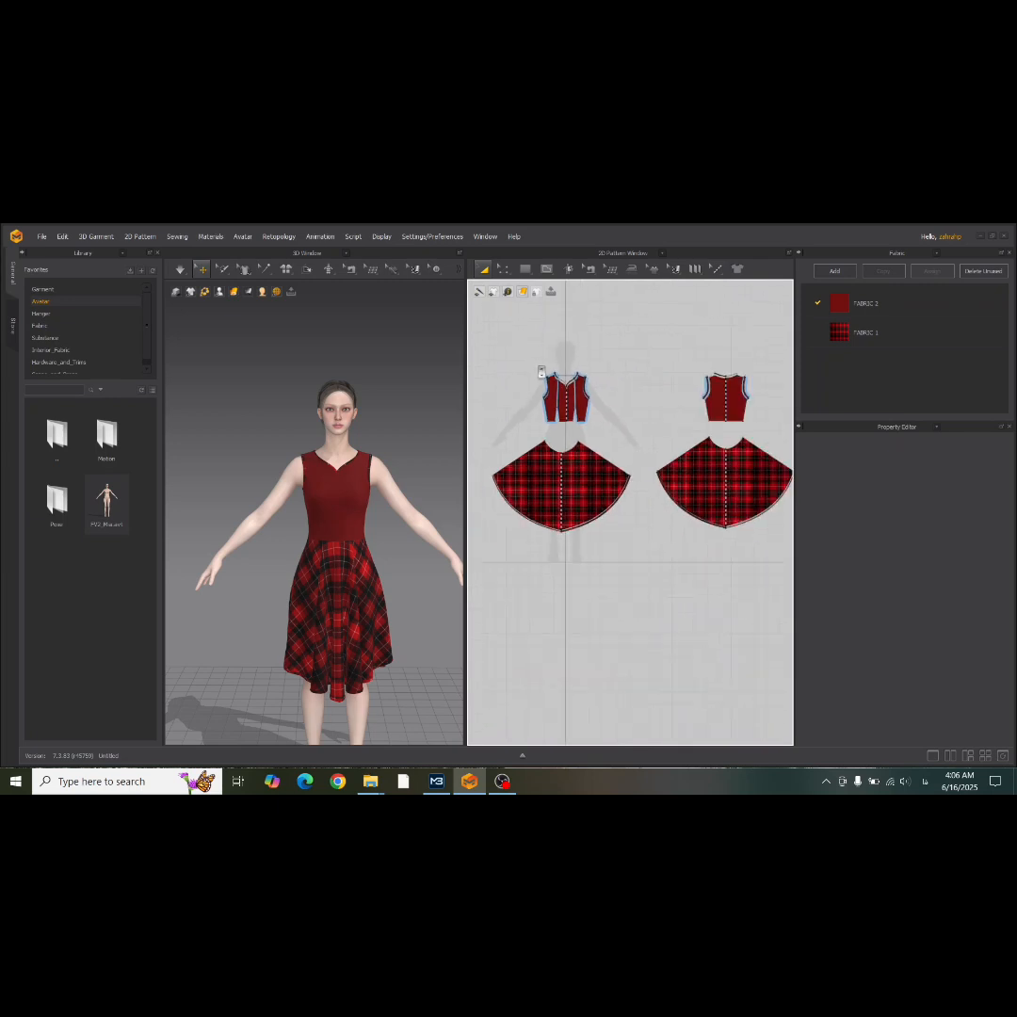
drag(565, 392, 789, 429)
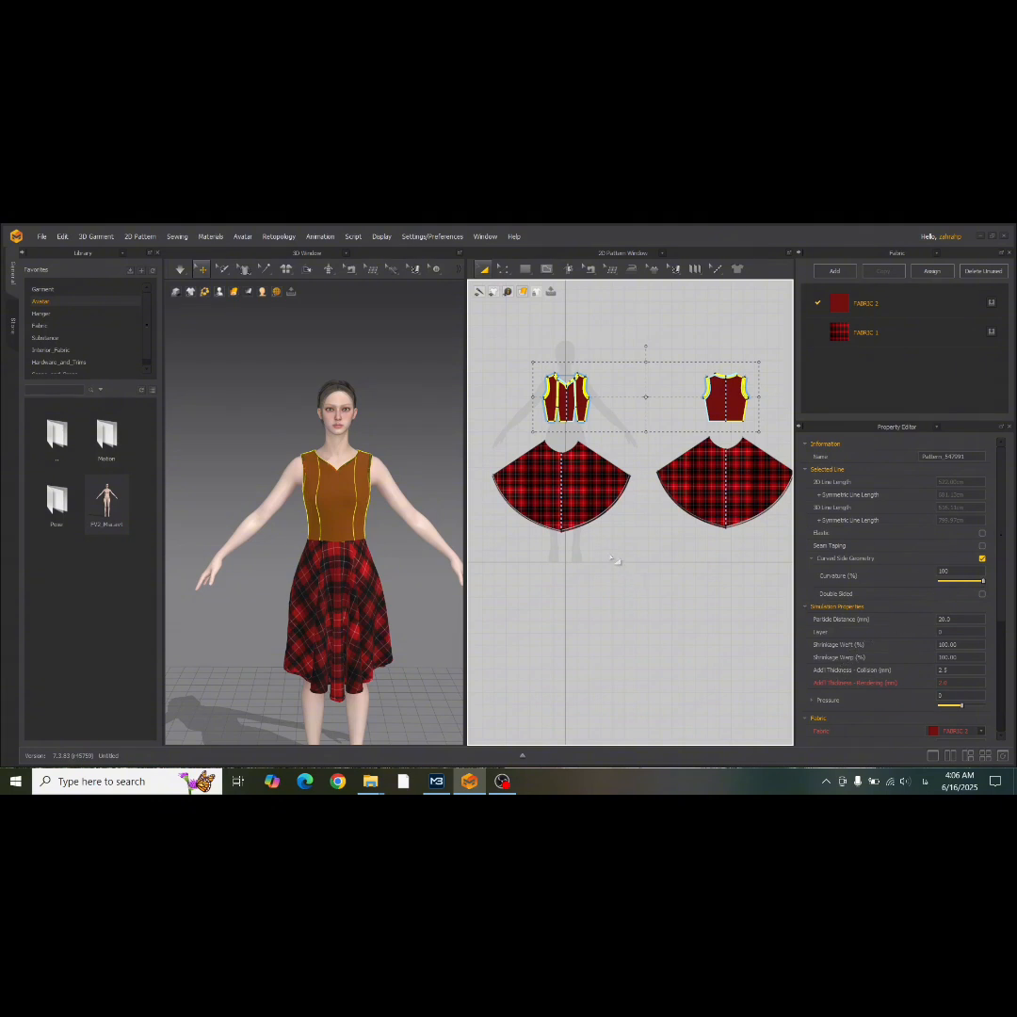
Set the particle distance of all bodice, skirt and band pattern pieces to 10 mm.
key(ctrl+a)
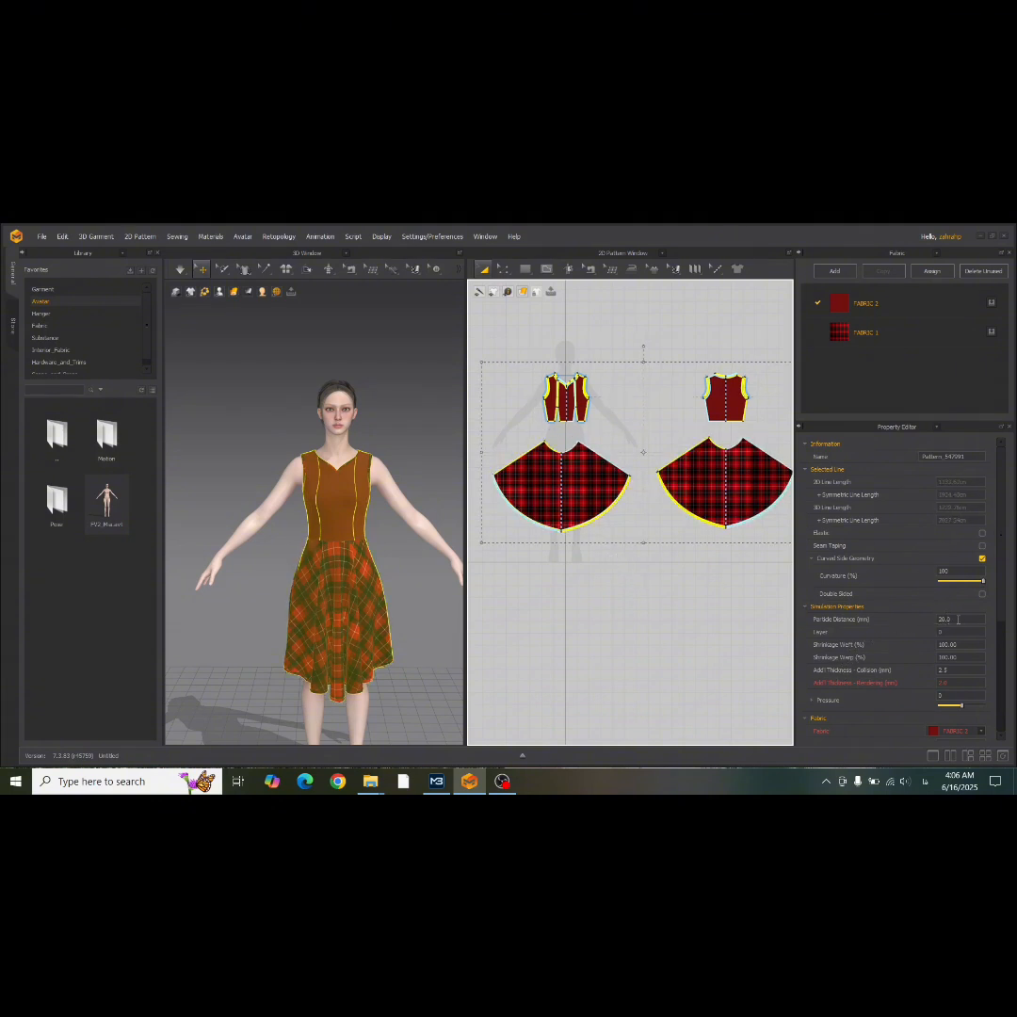
click(957, 618)
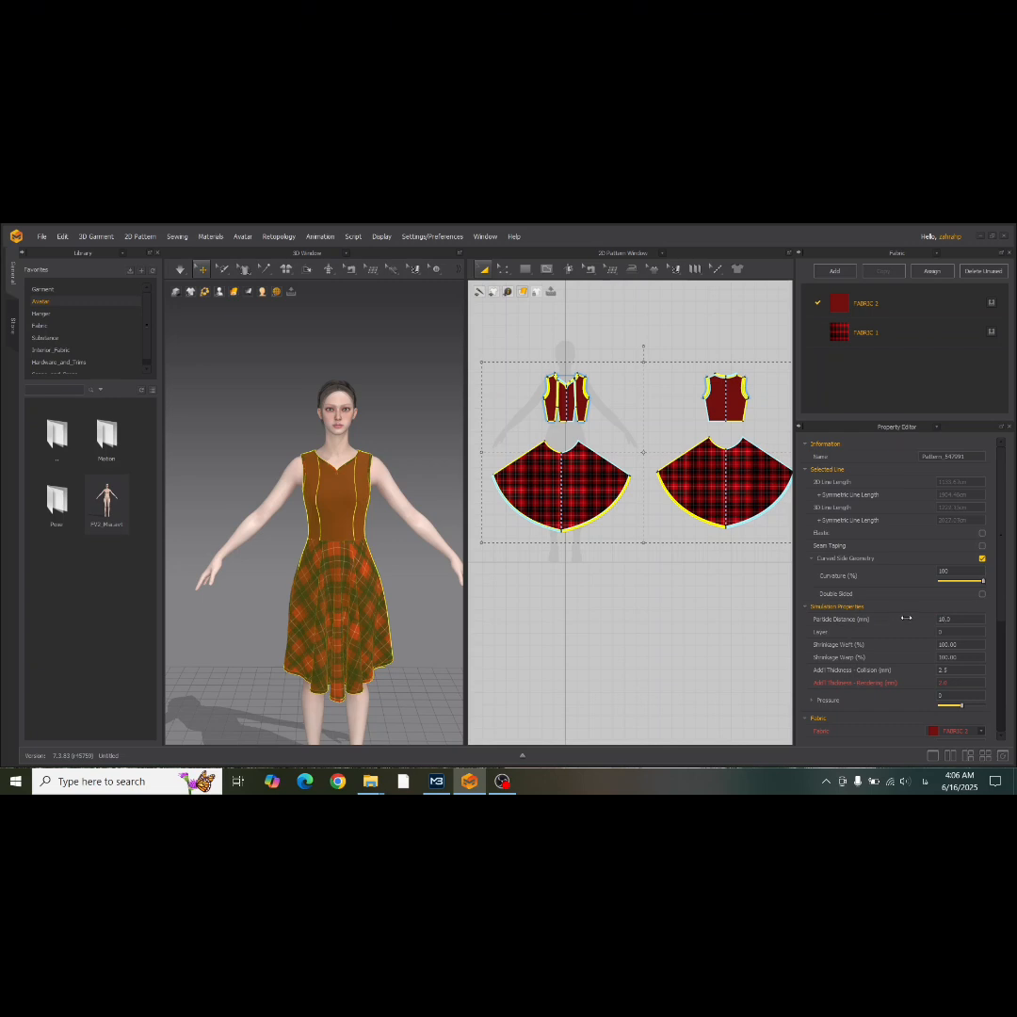
click(540, 591)
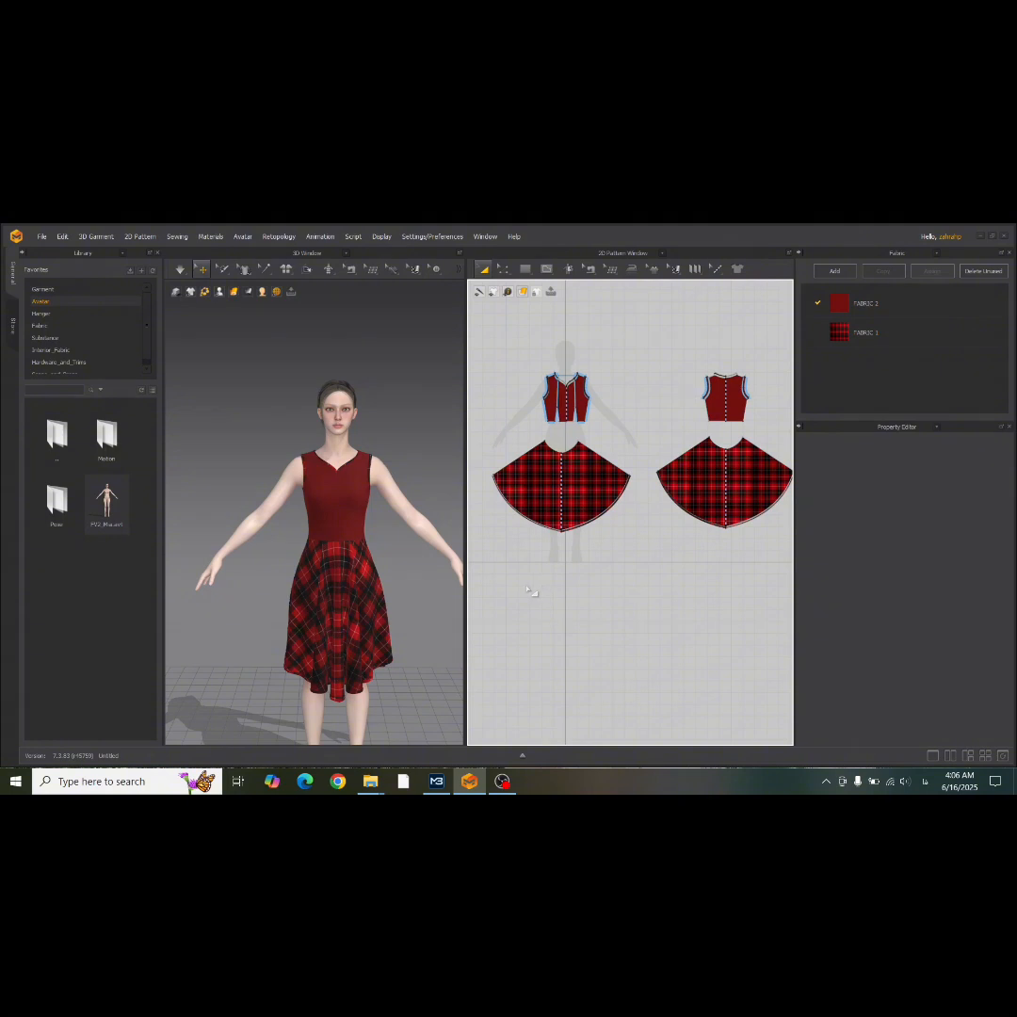
Apply the red tartan FABRIC 1 to all front and back bodice pieces.
right_drag(350, 562, 332, 542)
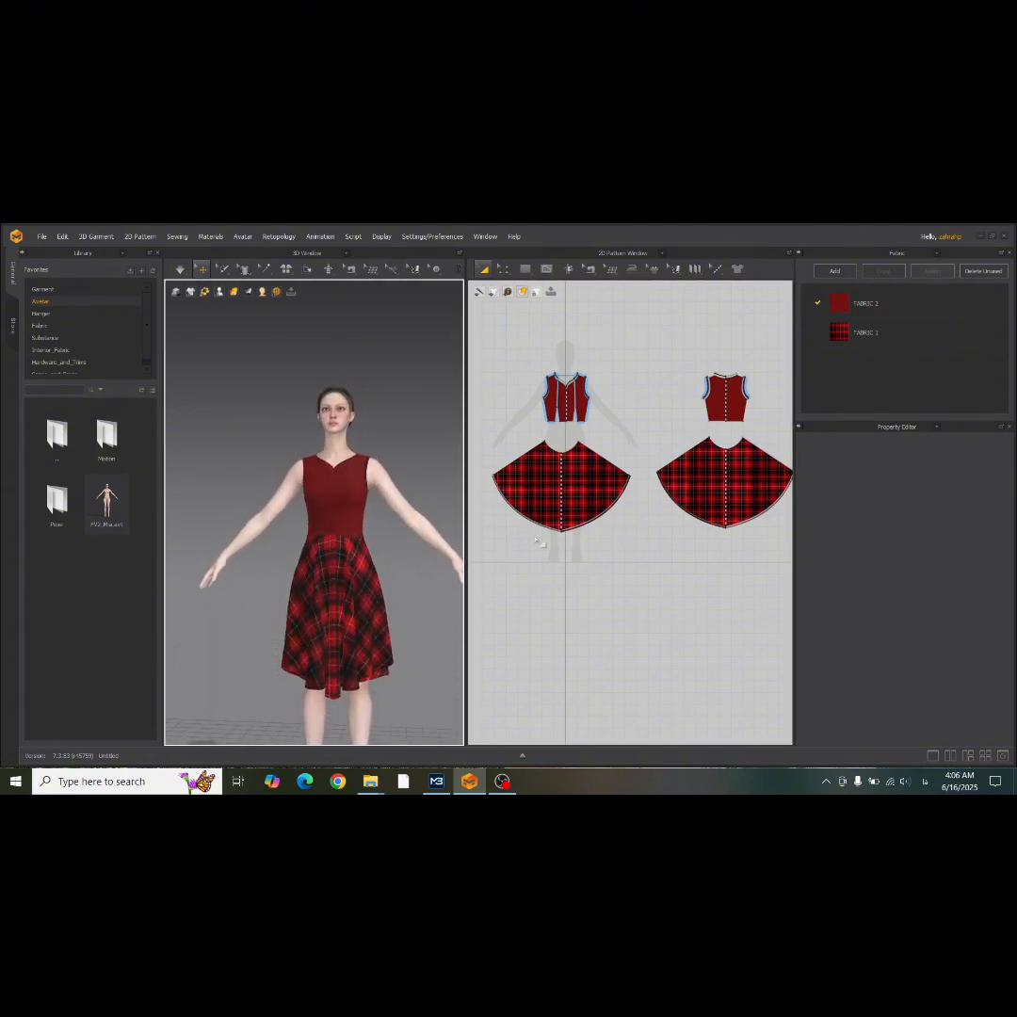
scroll(708, 452, down, 3)
drag(504, 372, 751, 454)
drag(834, 330, 657, 440)
click(683, 351)
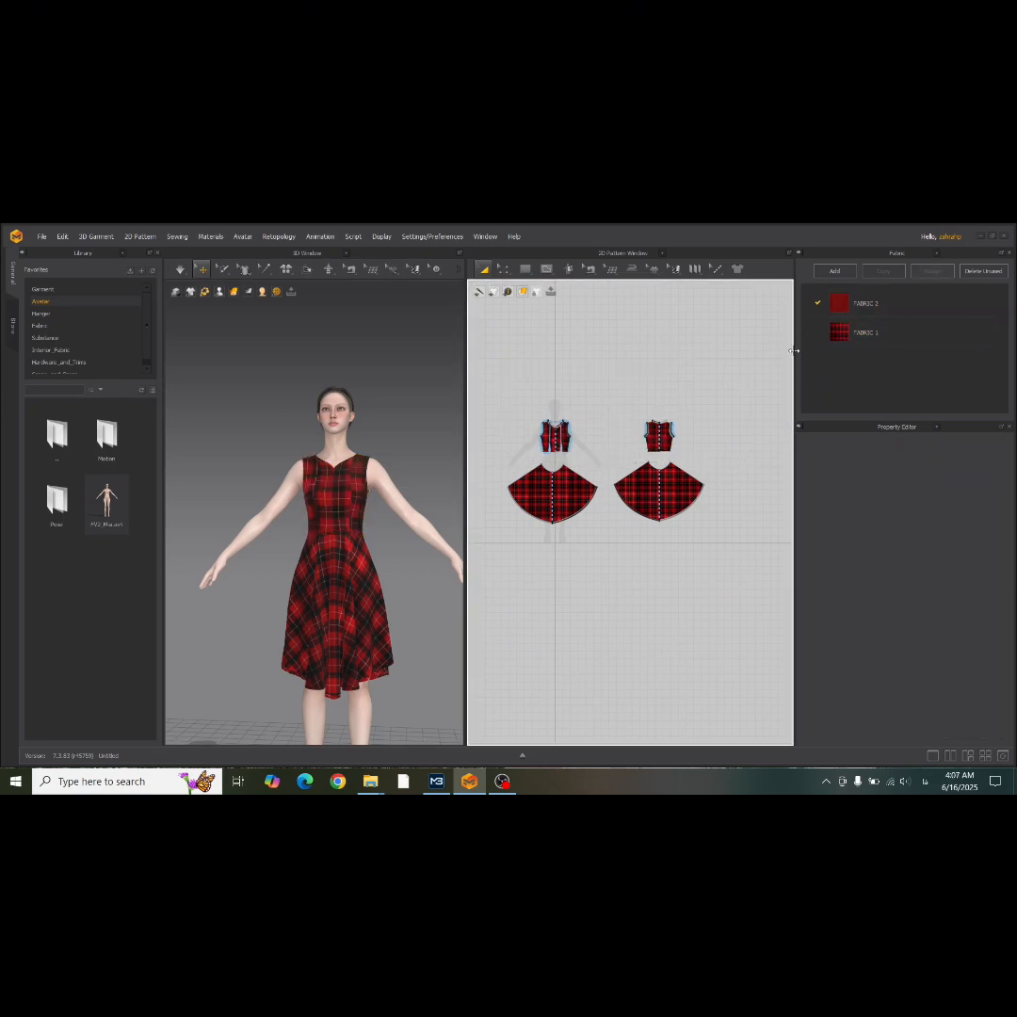
Apply the plain dark red FABRIC 2 to the front and back skirt pieces.
drag(507, 568, 541, 567)
drag(772, 494, 791, 471)
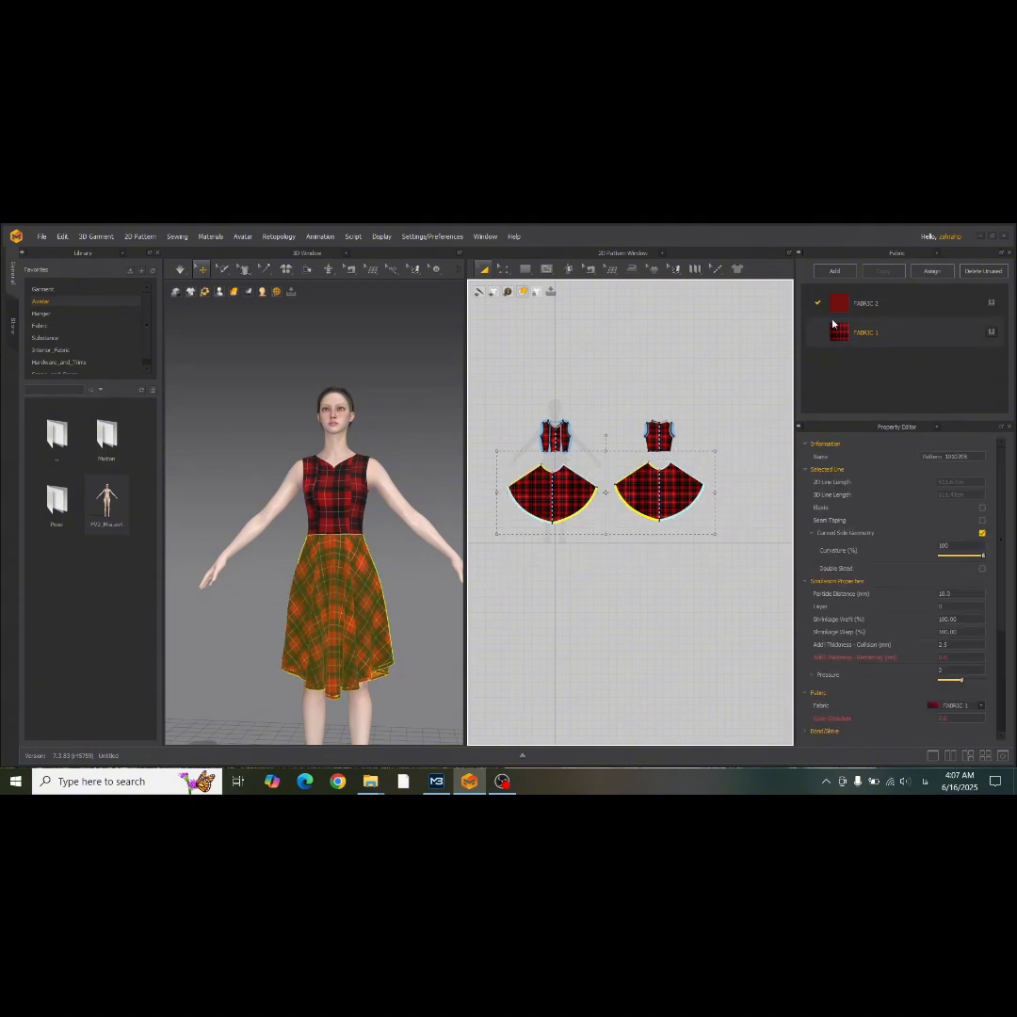
drag(810, 334, 640, 495)
click(601, 614)
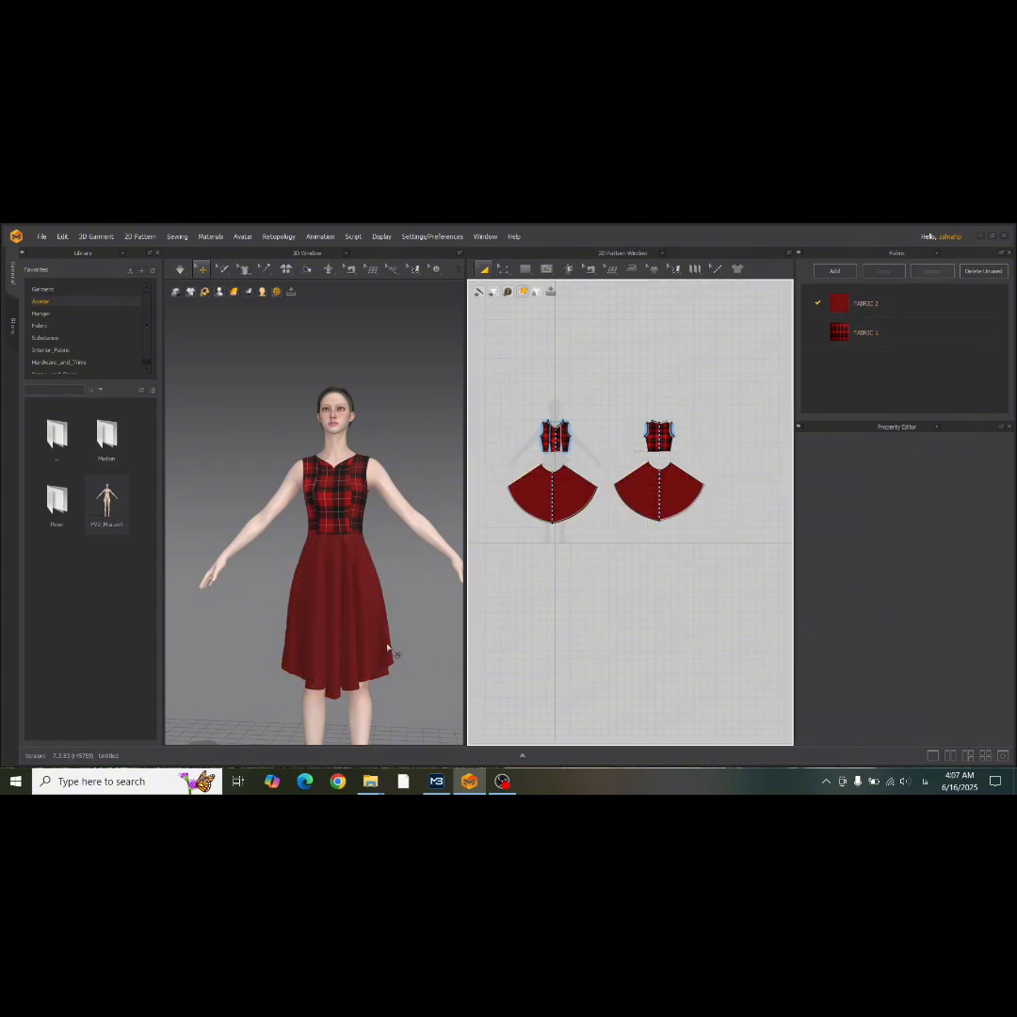
Apply the plain dark red FABRIC 2 to the center panel of the front bodice.
mouse_move(392, 654)
right_down()
mouse_move(190, 640)
mouse_move(399, 658)
right_up()
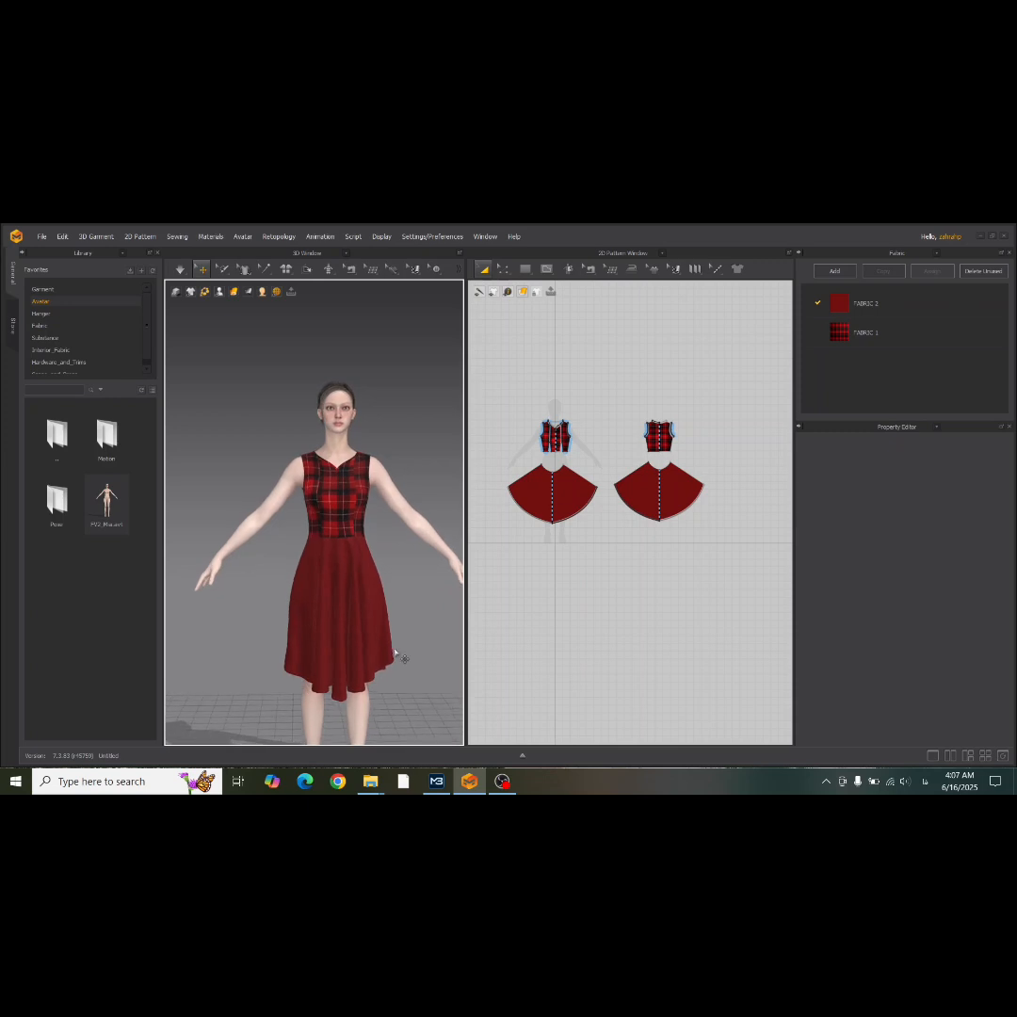
scroll(353, 534, up, 3)
scroll(353, 534, up, 2)
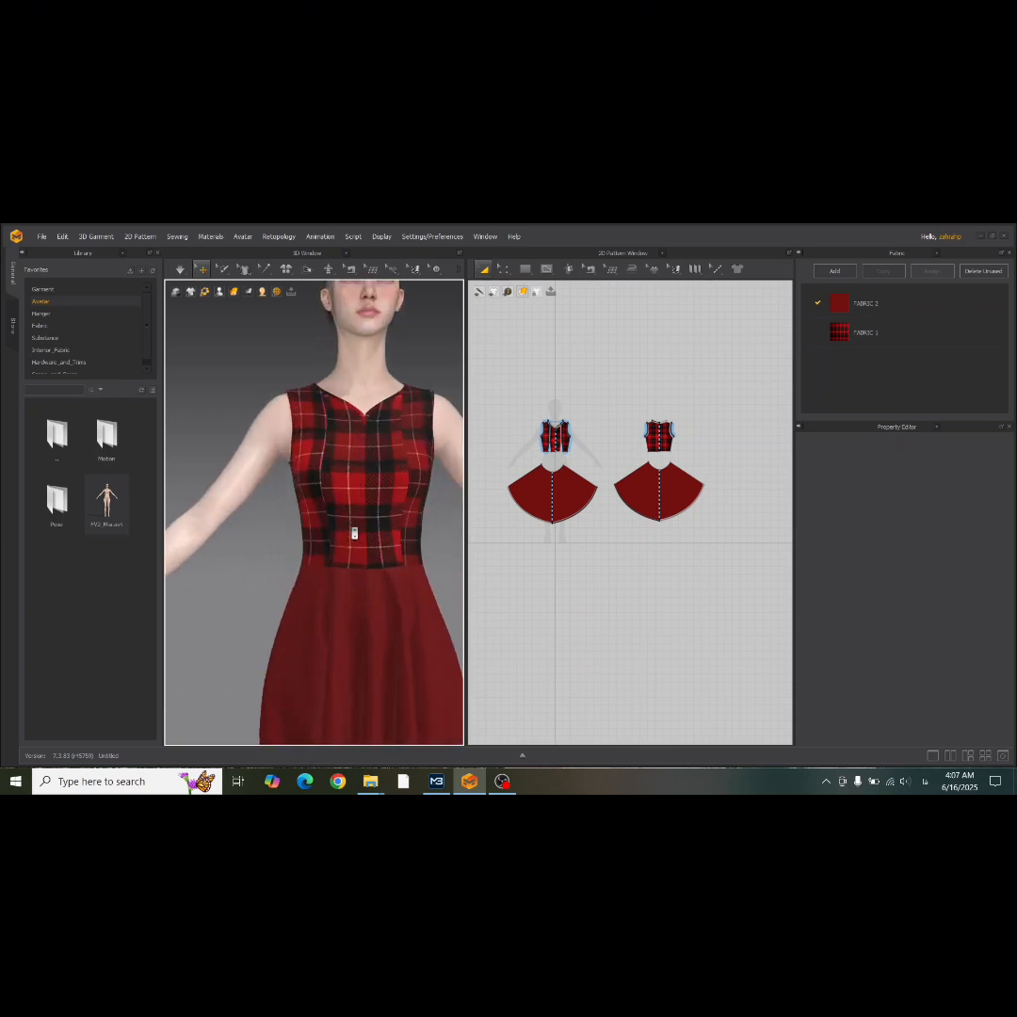
scroll(631, 442, up, 5)
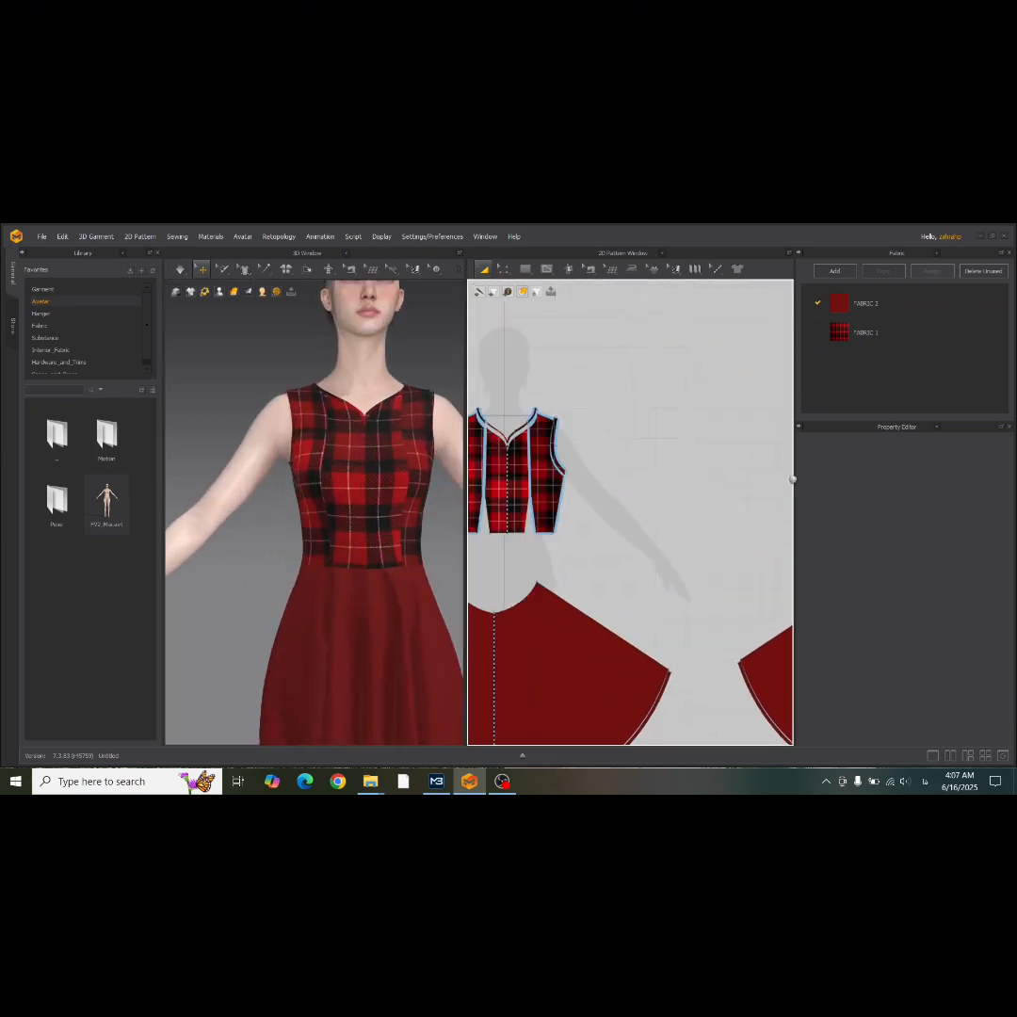
drag(859, 305, 362, 442)
scroll(408, 529, down, 3)
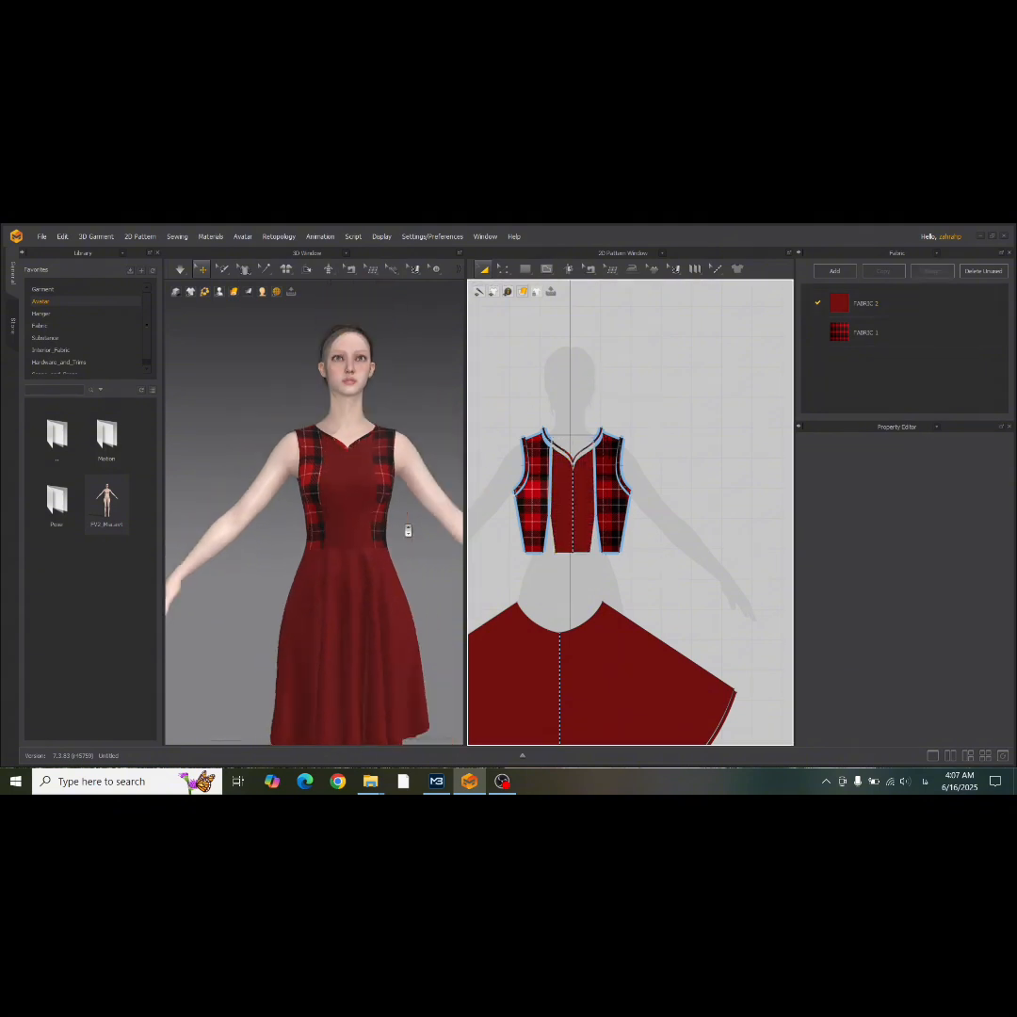
Run the simulation and pull the front skirt outward at its side so the folds resettle on the avatar.
mouse_move(408, 529)
right_down()
mouse_move(226, 538)
mouse_move(410, 524)
right_up()
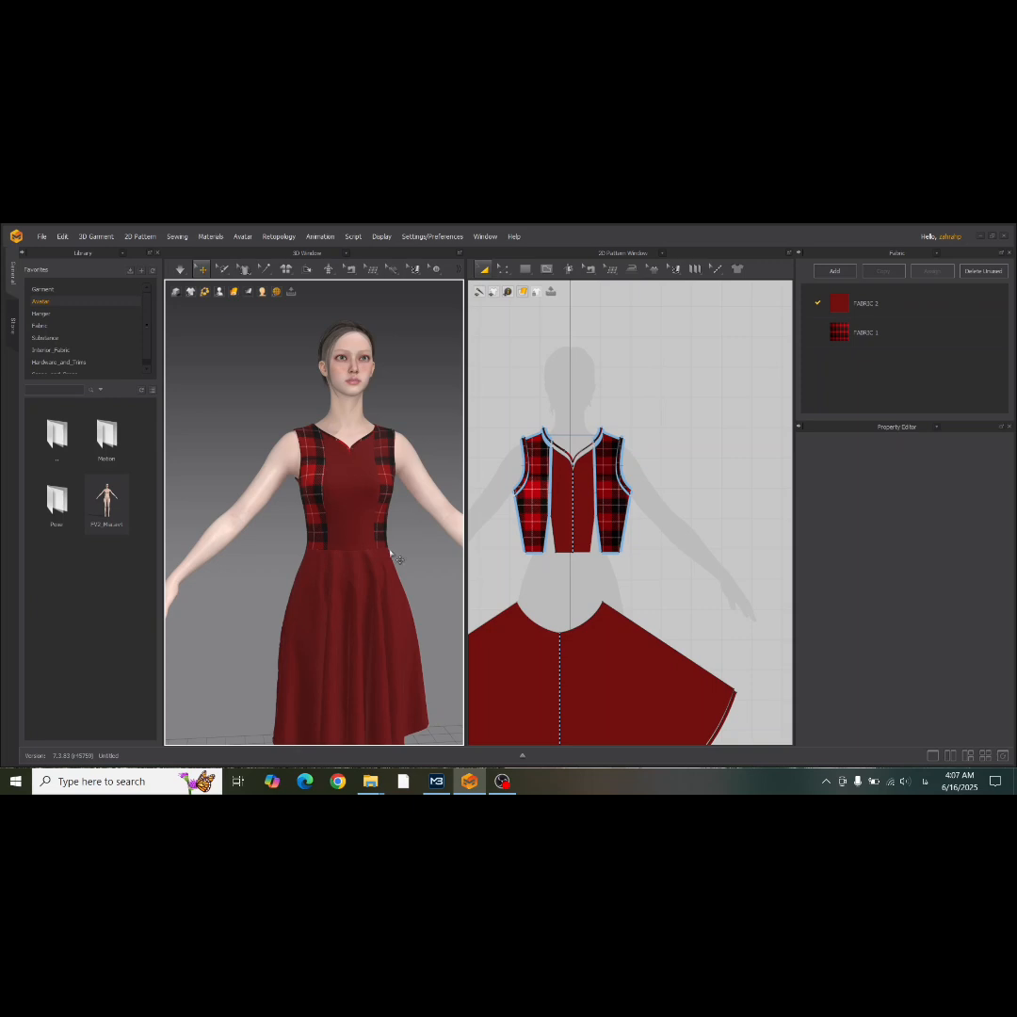
scroll(391, 524, down, 4)
right_drag(192, 514, 353, 527)
click(379, 550)
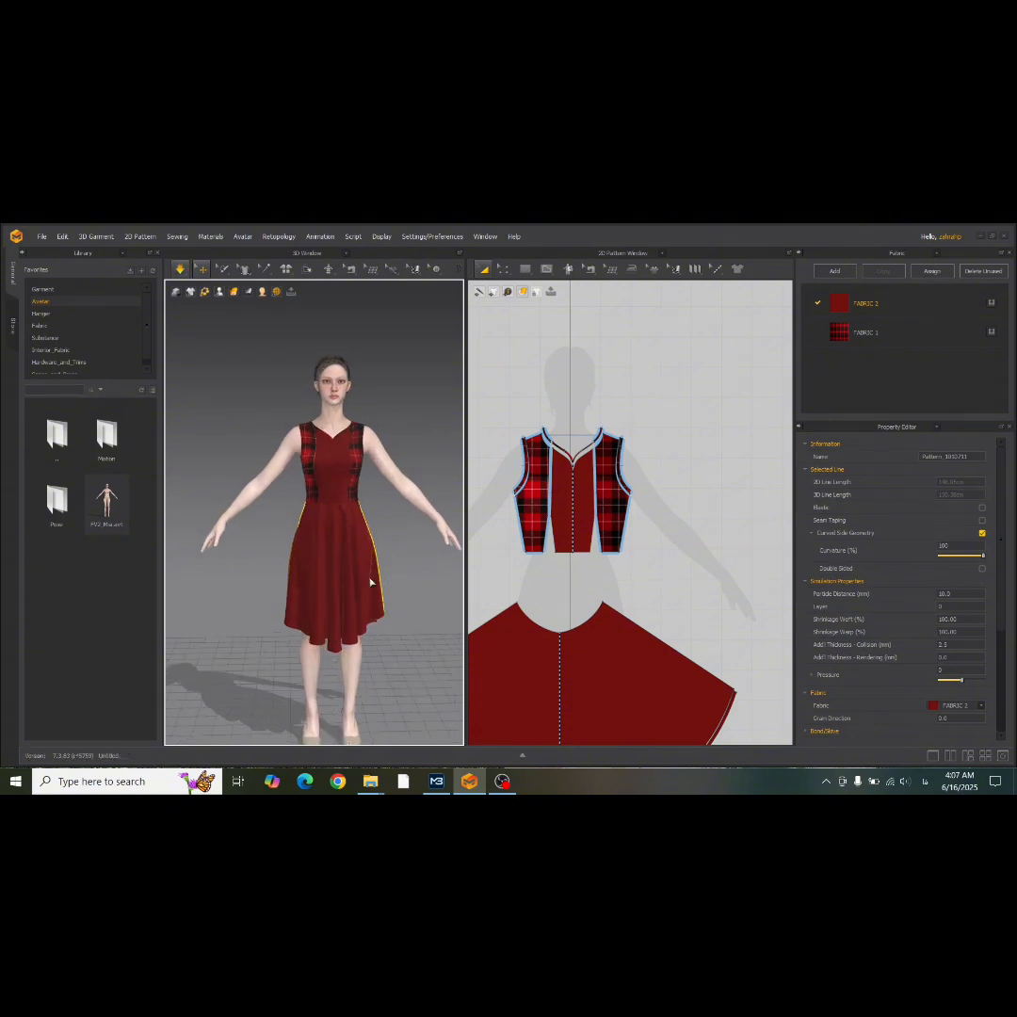
drag(382, 574, 426, 557)
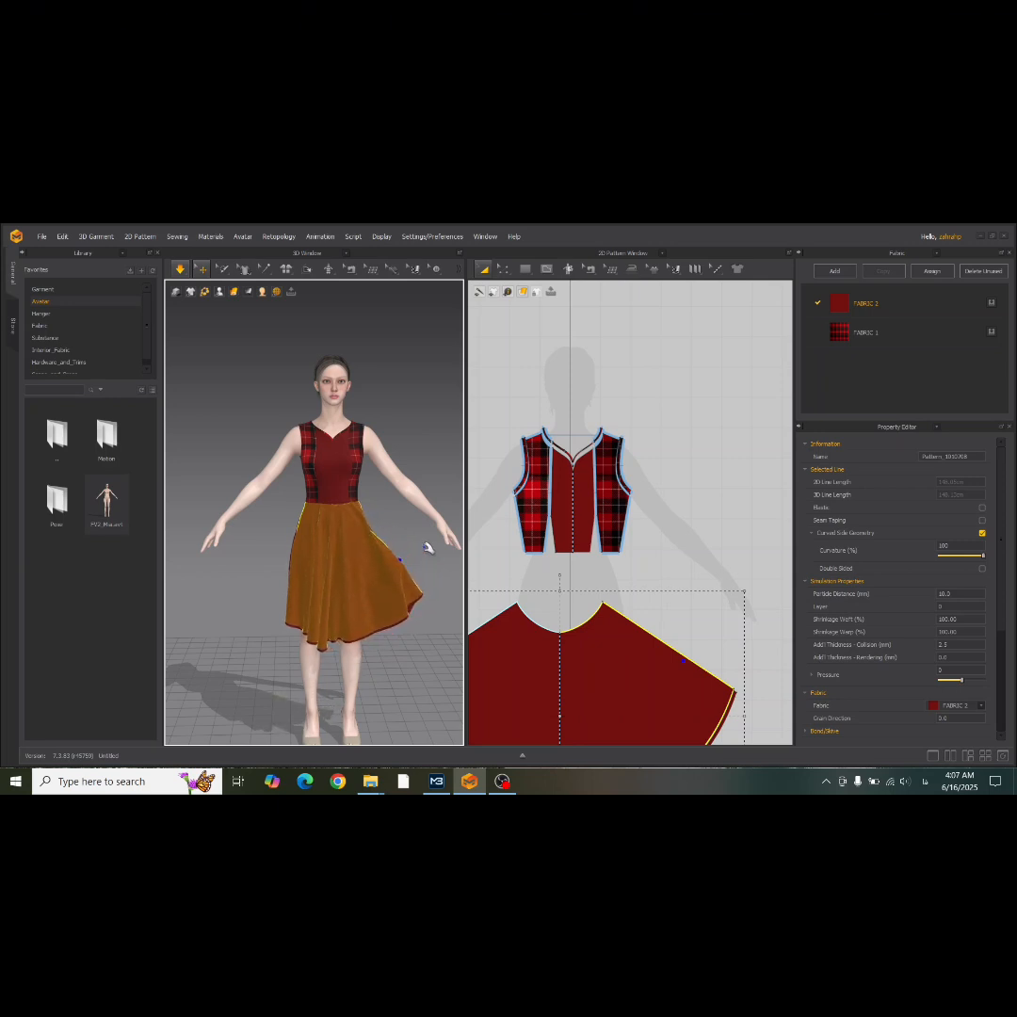
click(448, 398)
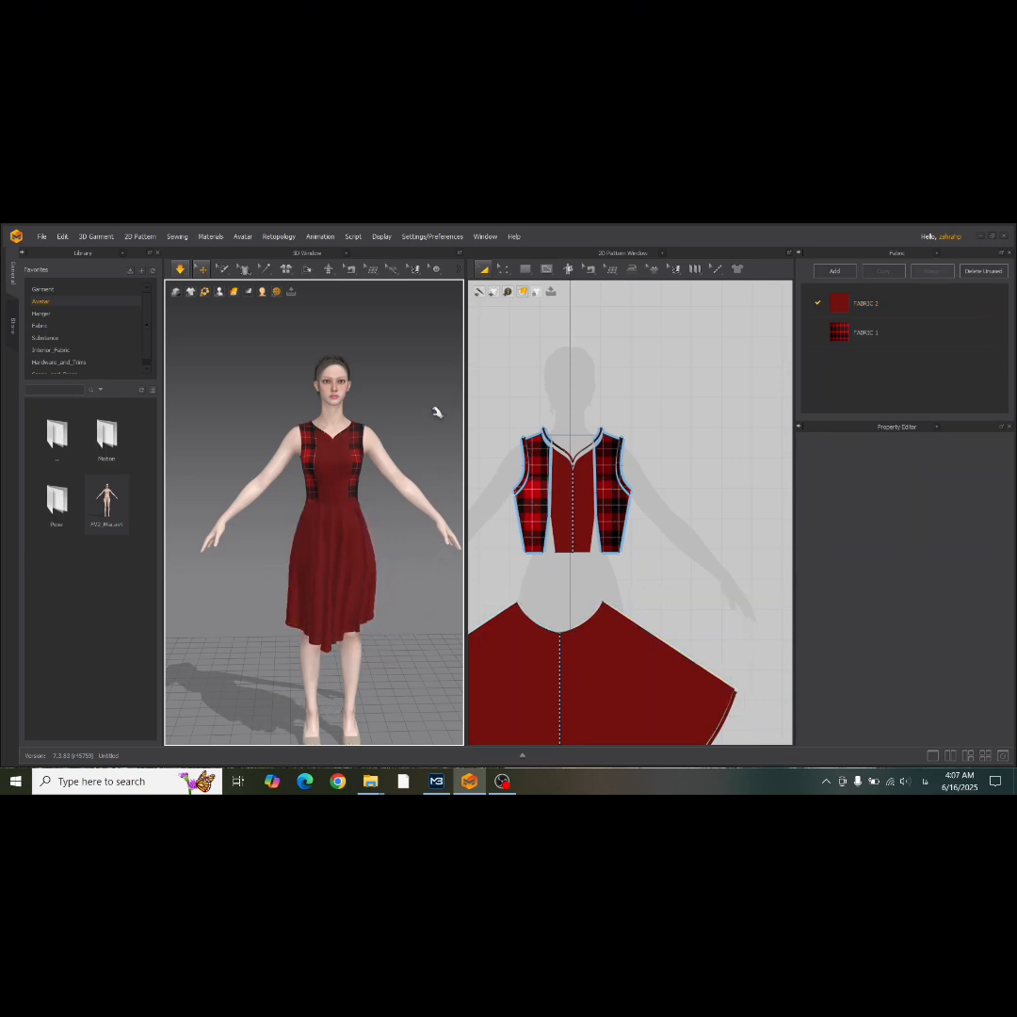
Examine the simulated dress from the back and the front, along with the back pattern pieces.
right_drag(436, 412, 173, 415)
scroll(573, 450, down, 4)
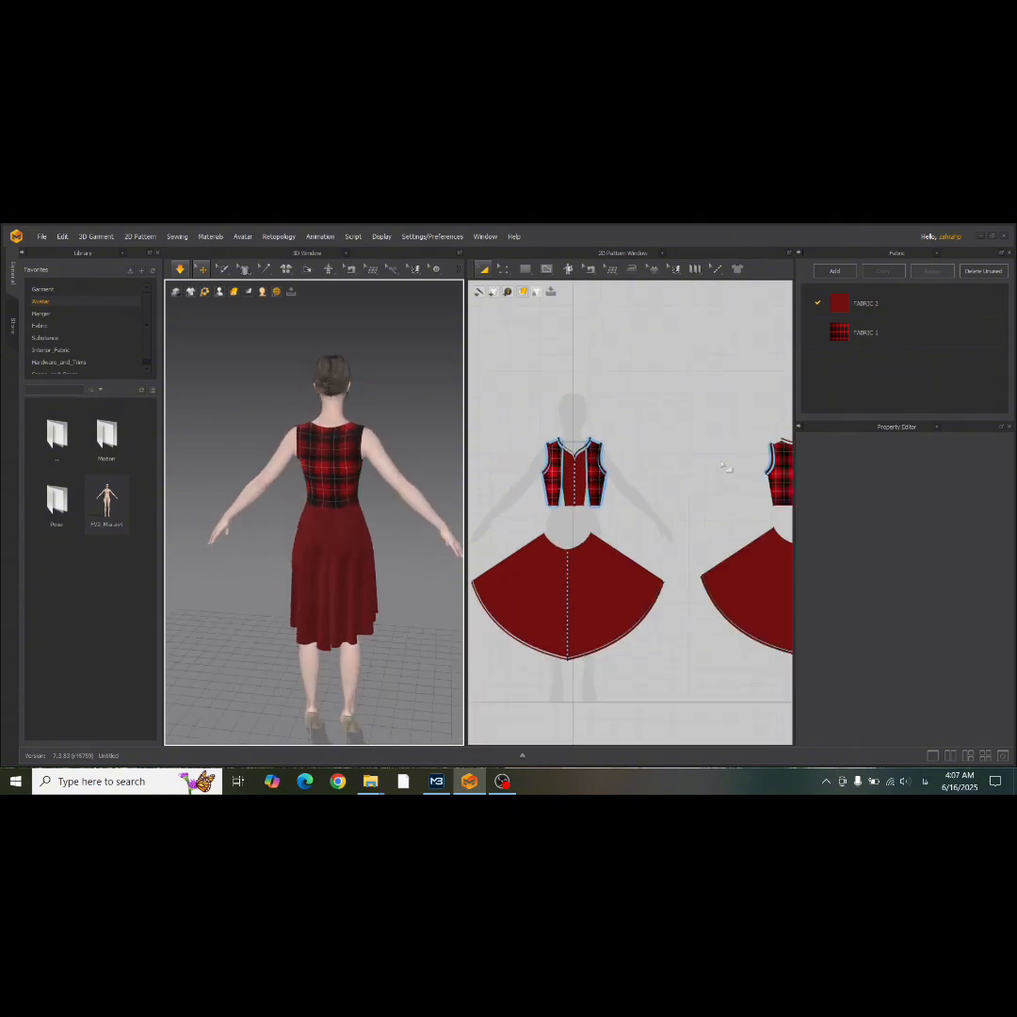
middle_drag(729, 468, 578, 465)
right_drag(336, 502, 550, 503)
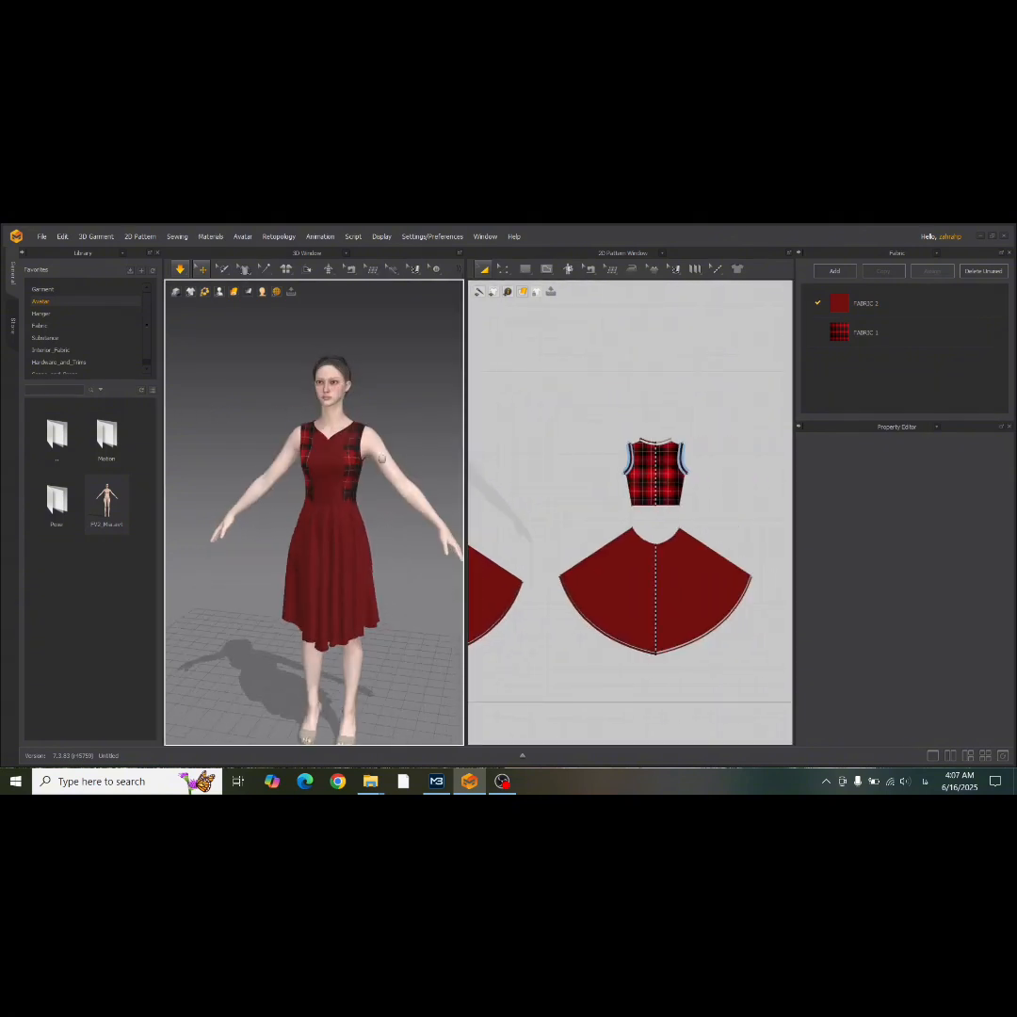
scroll(379, 449, up, 5)
mouse_move(380, 449)
right_down()
mouse_move(370, 438)
mouse_move(359, 452)
mouse_move(387, 446)
mouse_move(362, 449)
right_up()
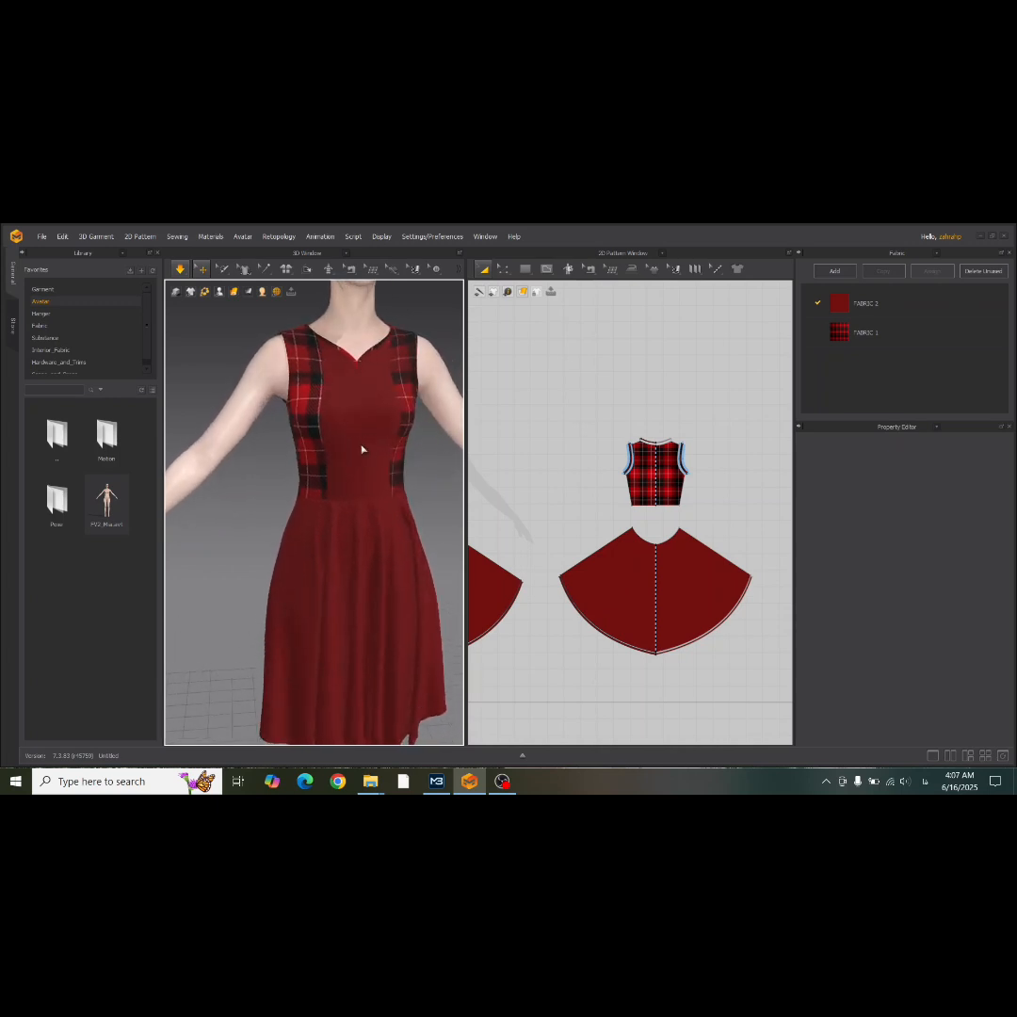
scroll(656, 532, down, 4)
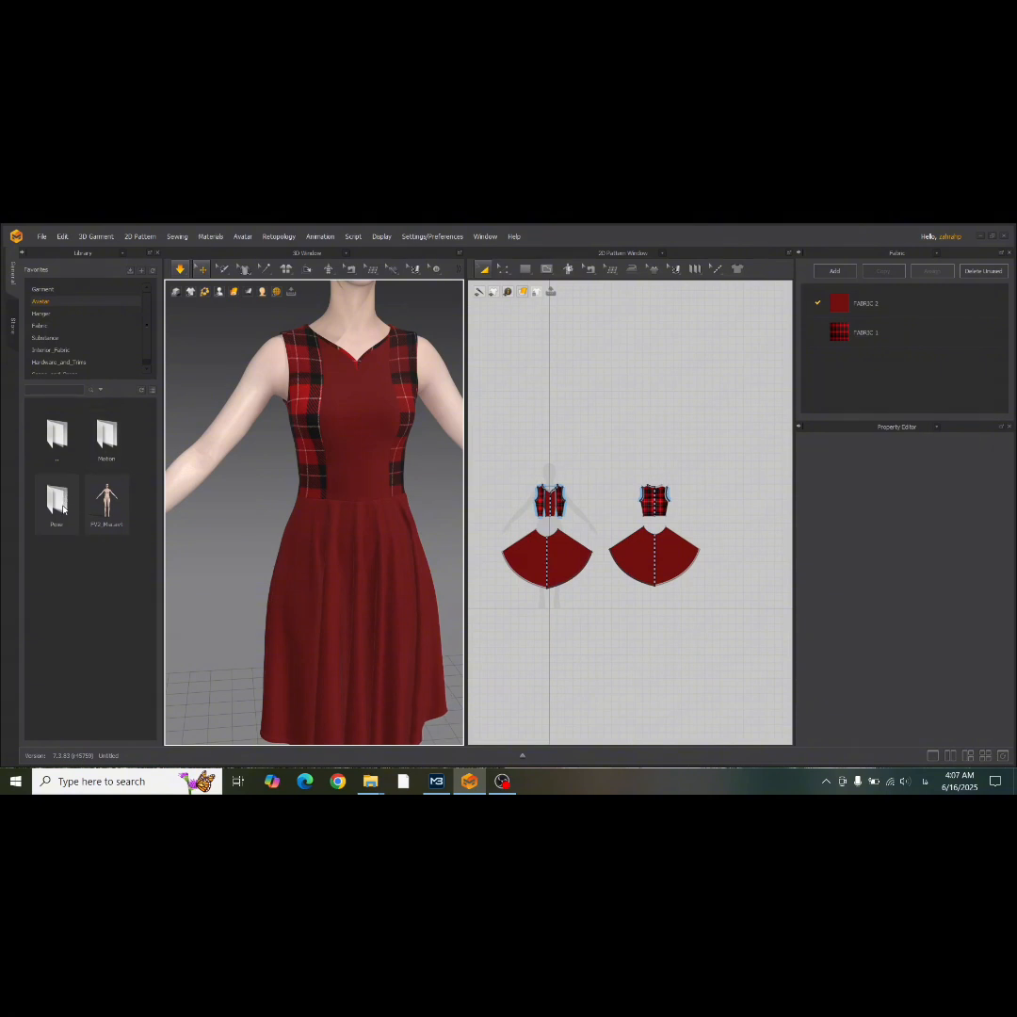
Load the FV2_02 A-for-size pose onto the avatar as pose only, maintaining the shoe pose and aligning the bottom to the ground.
double_click(63, 509)
double_click(56, 503)
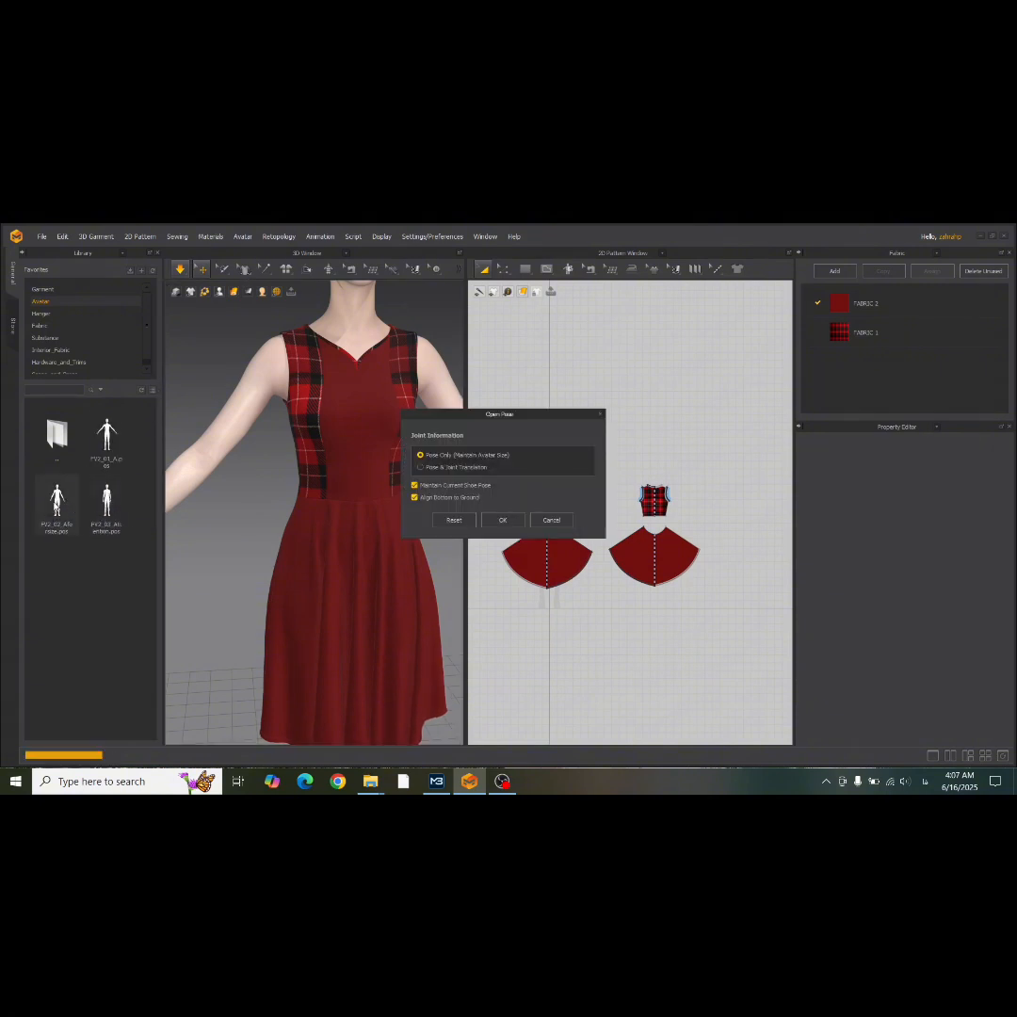
click(502, 519)
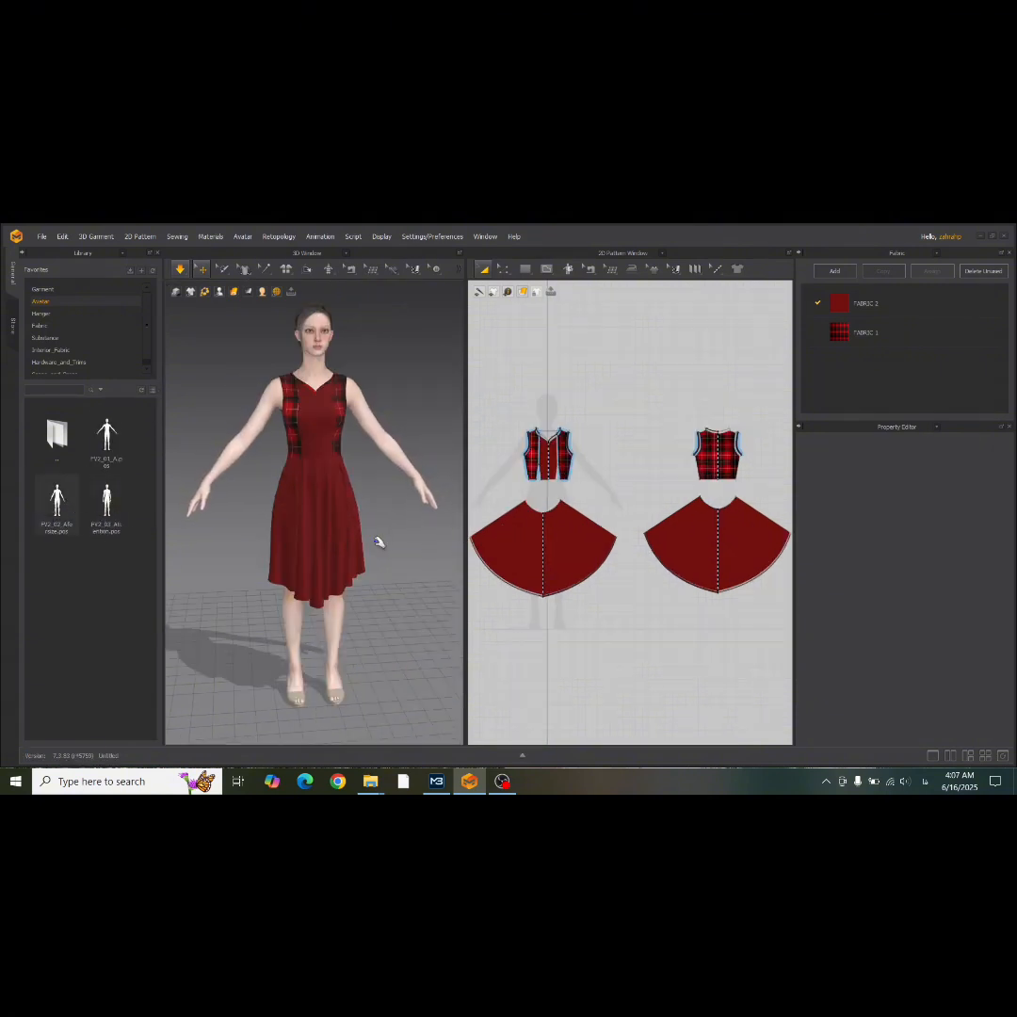